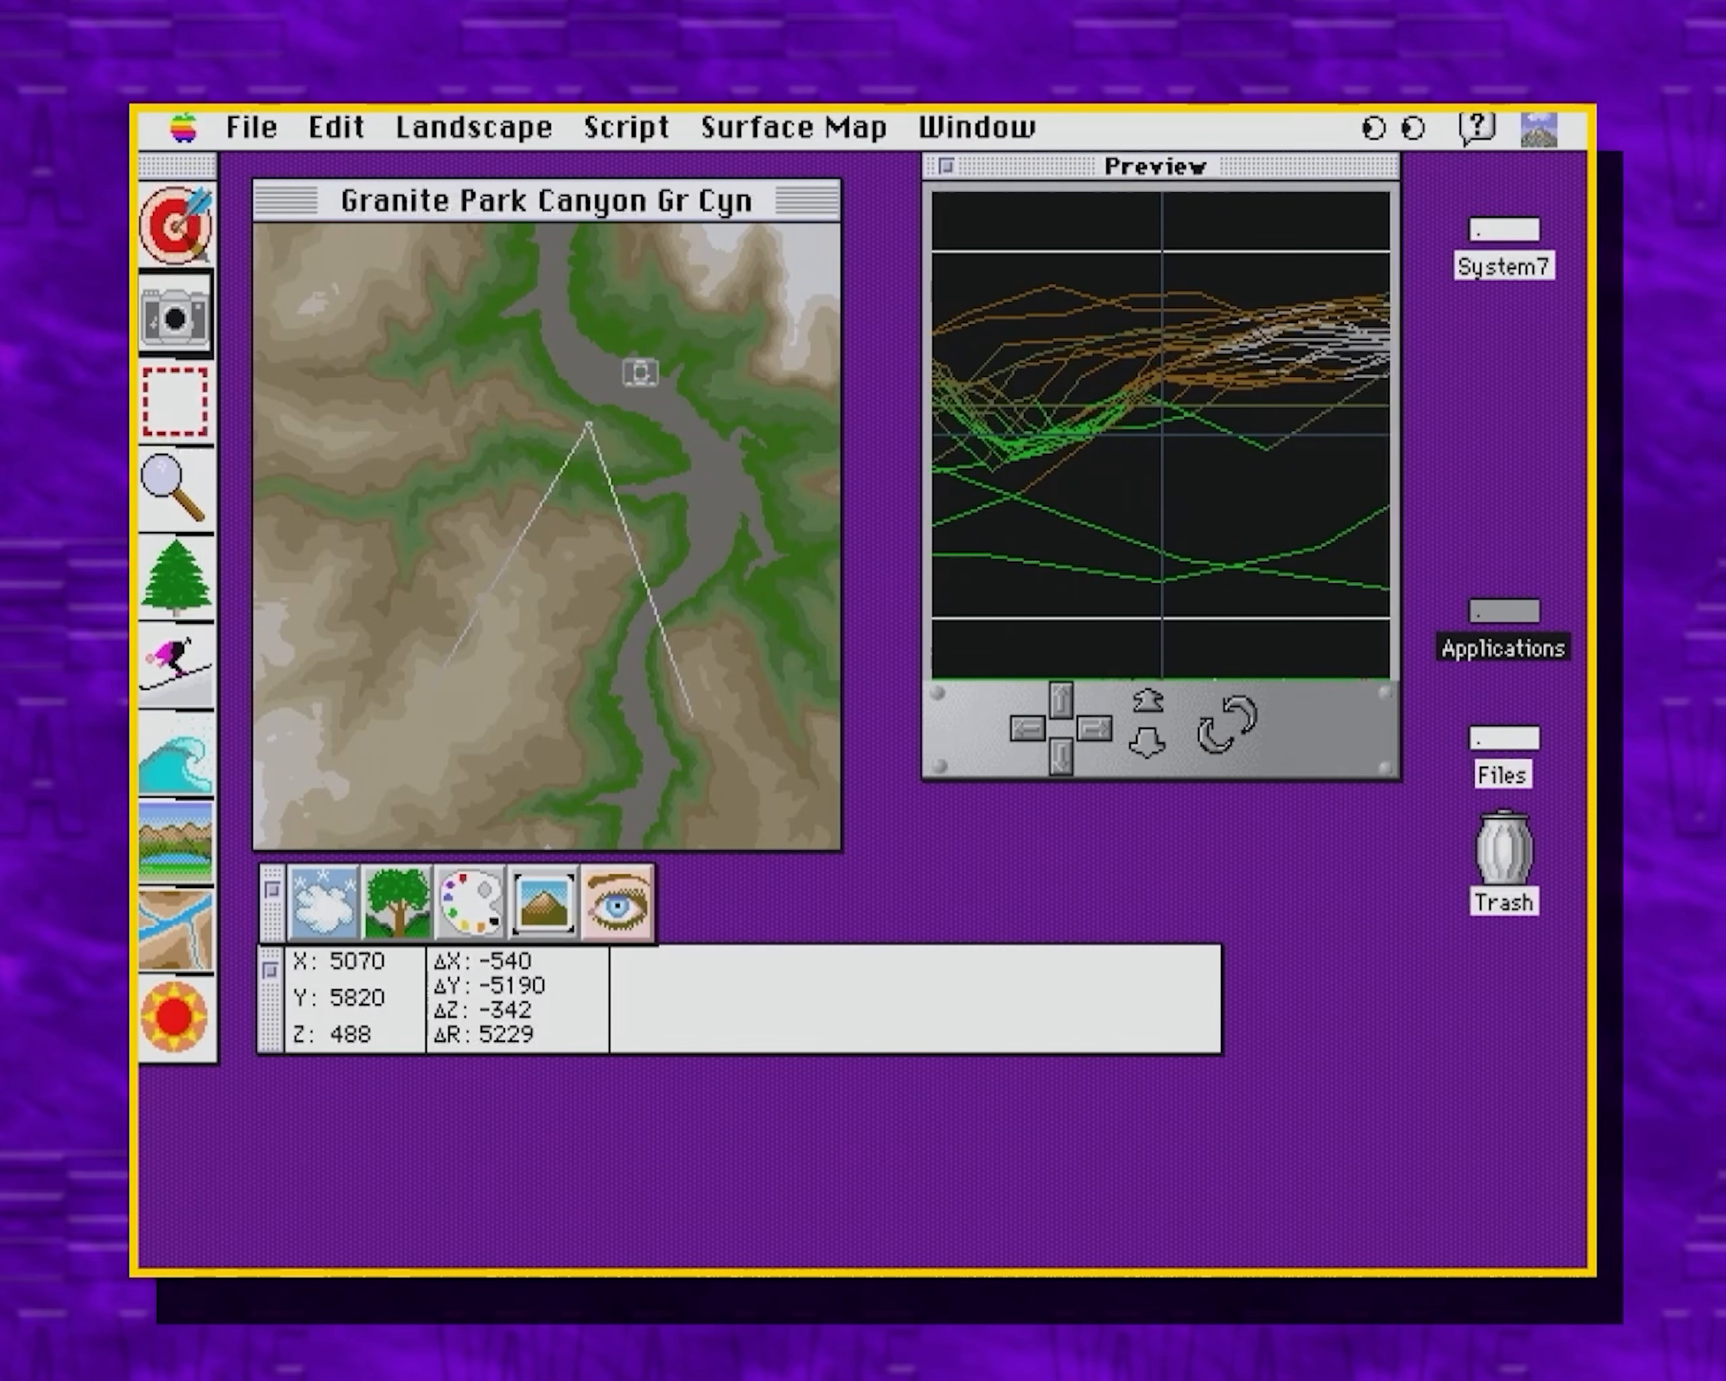
{"action": "left_click_drag", "start_coordinate": [667, 334], "coordinate": [660, 336]}
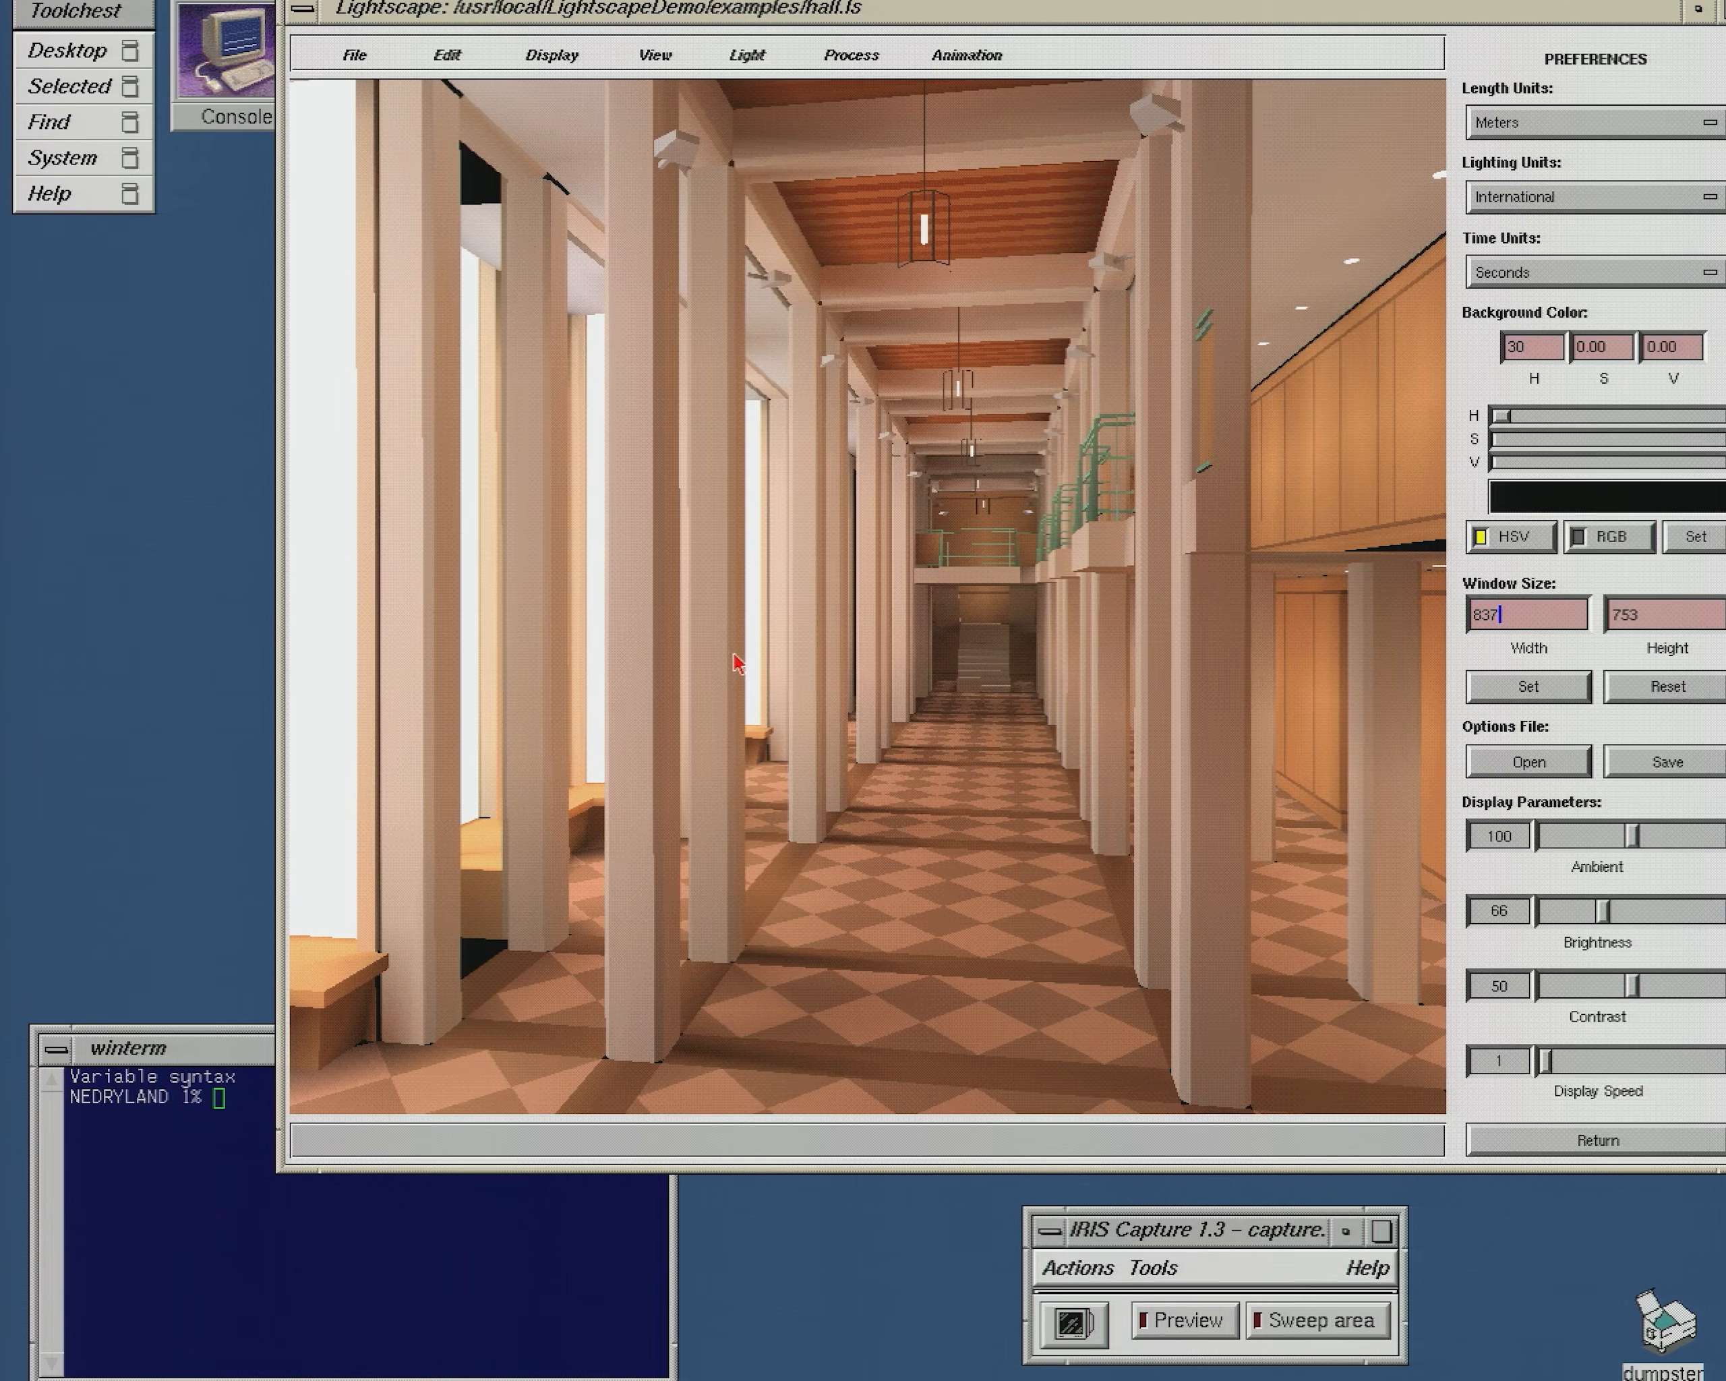
{"action": "left_click_drag", "start_coordinate": [858, 732], "coordinate": [862, 741]}
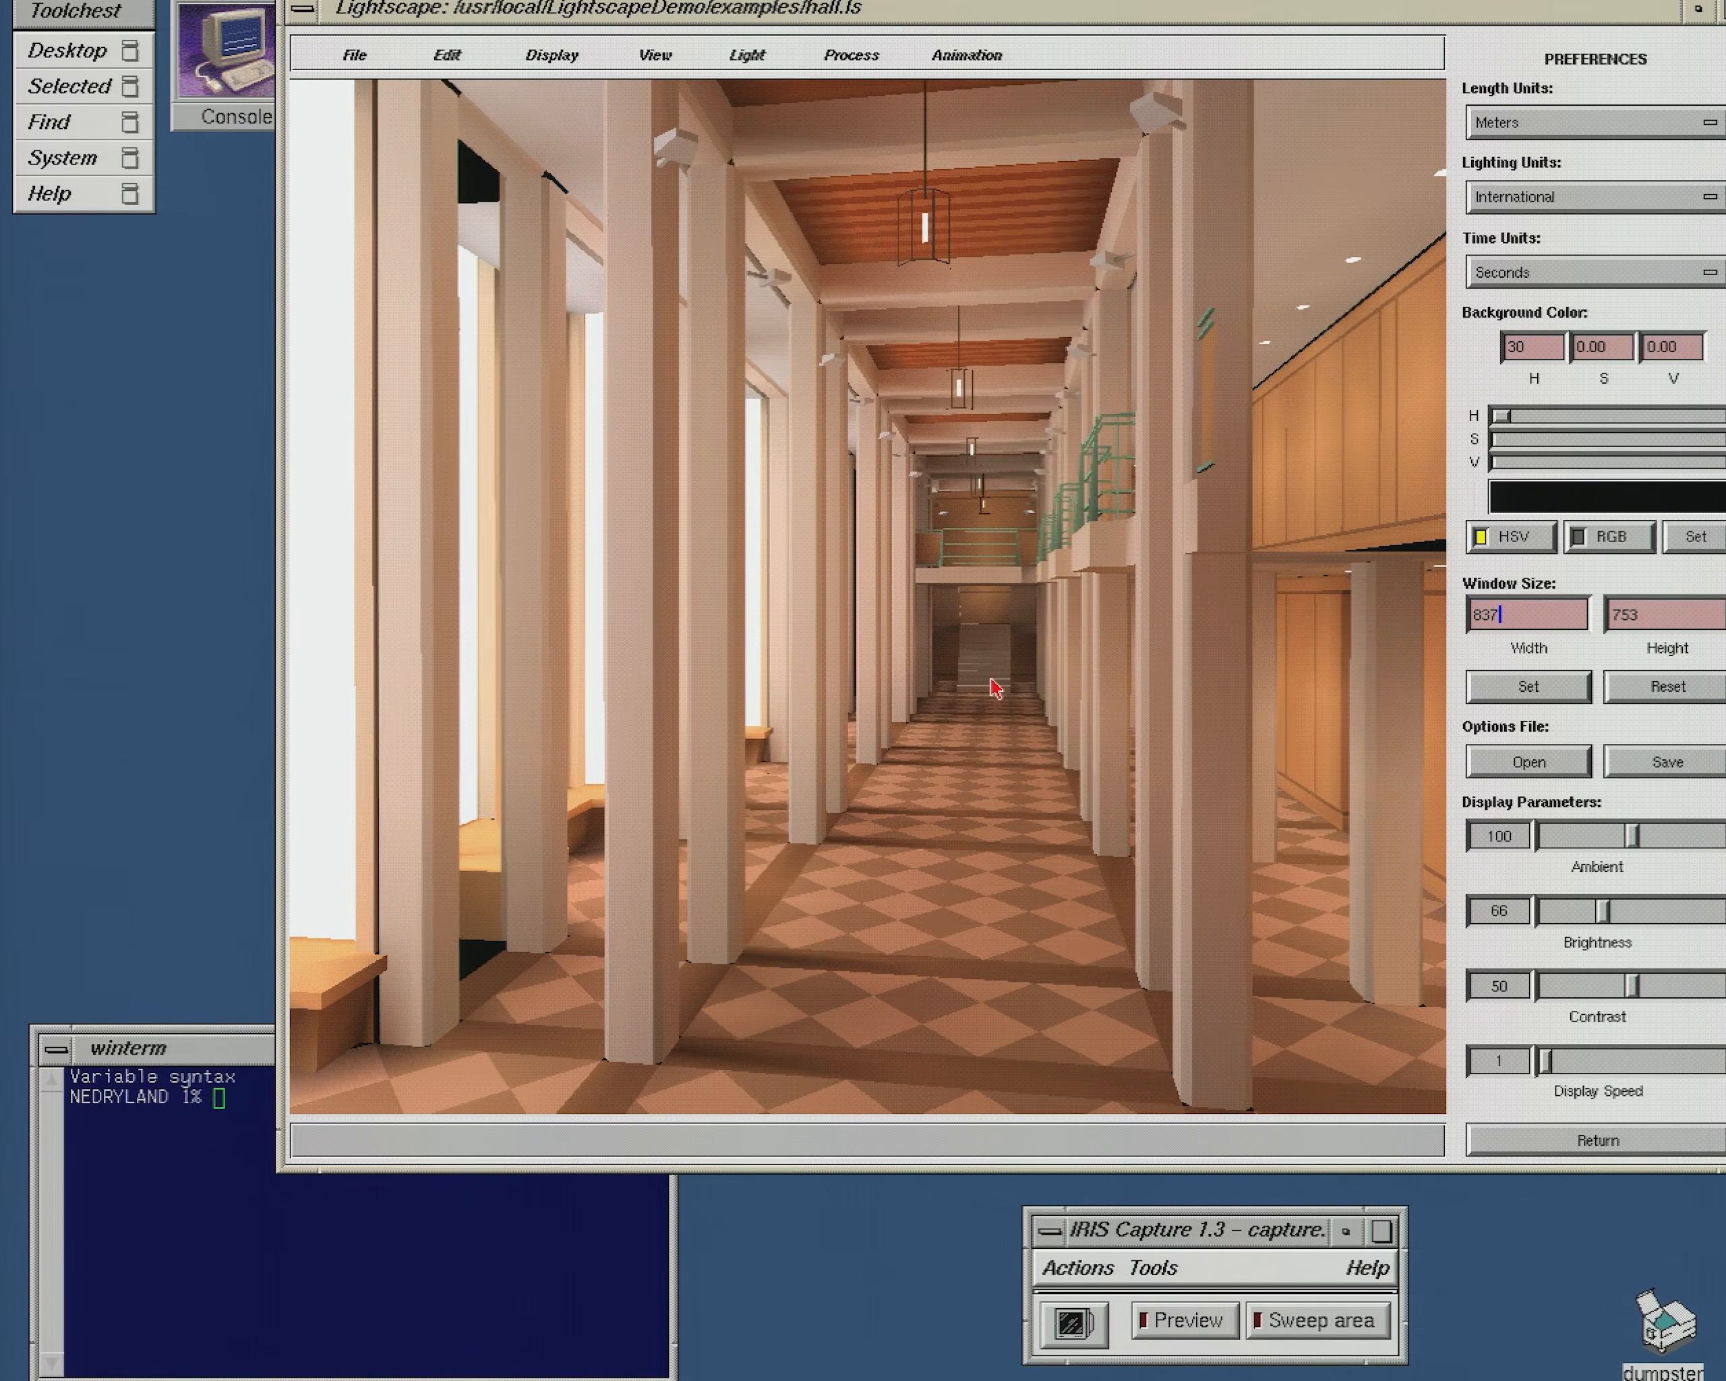
{"action": "left_click_drag", "start_coordinate": [995, 687], "coordinate": [848, 578]}
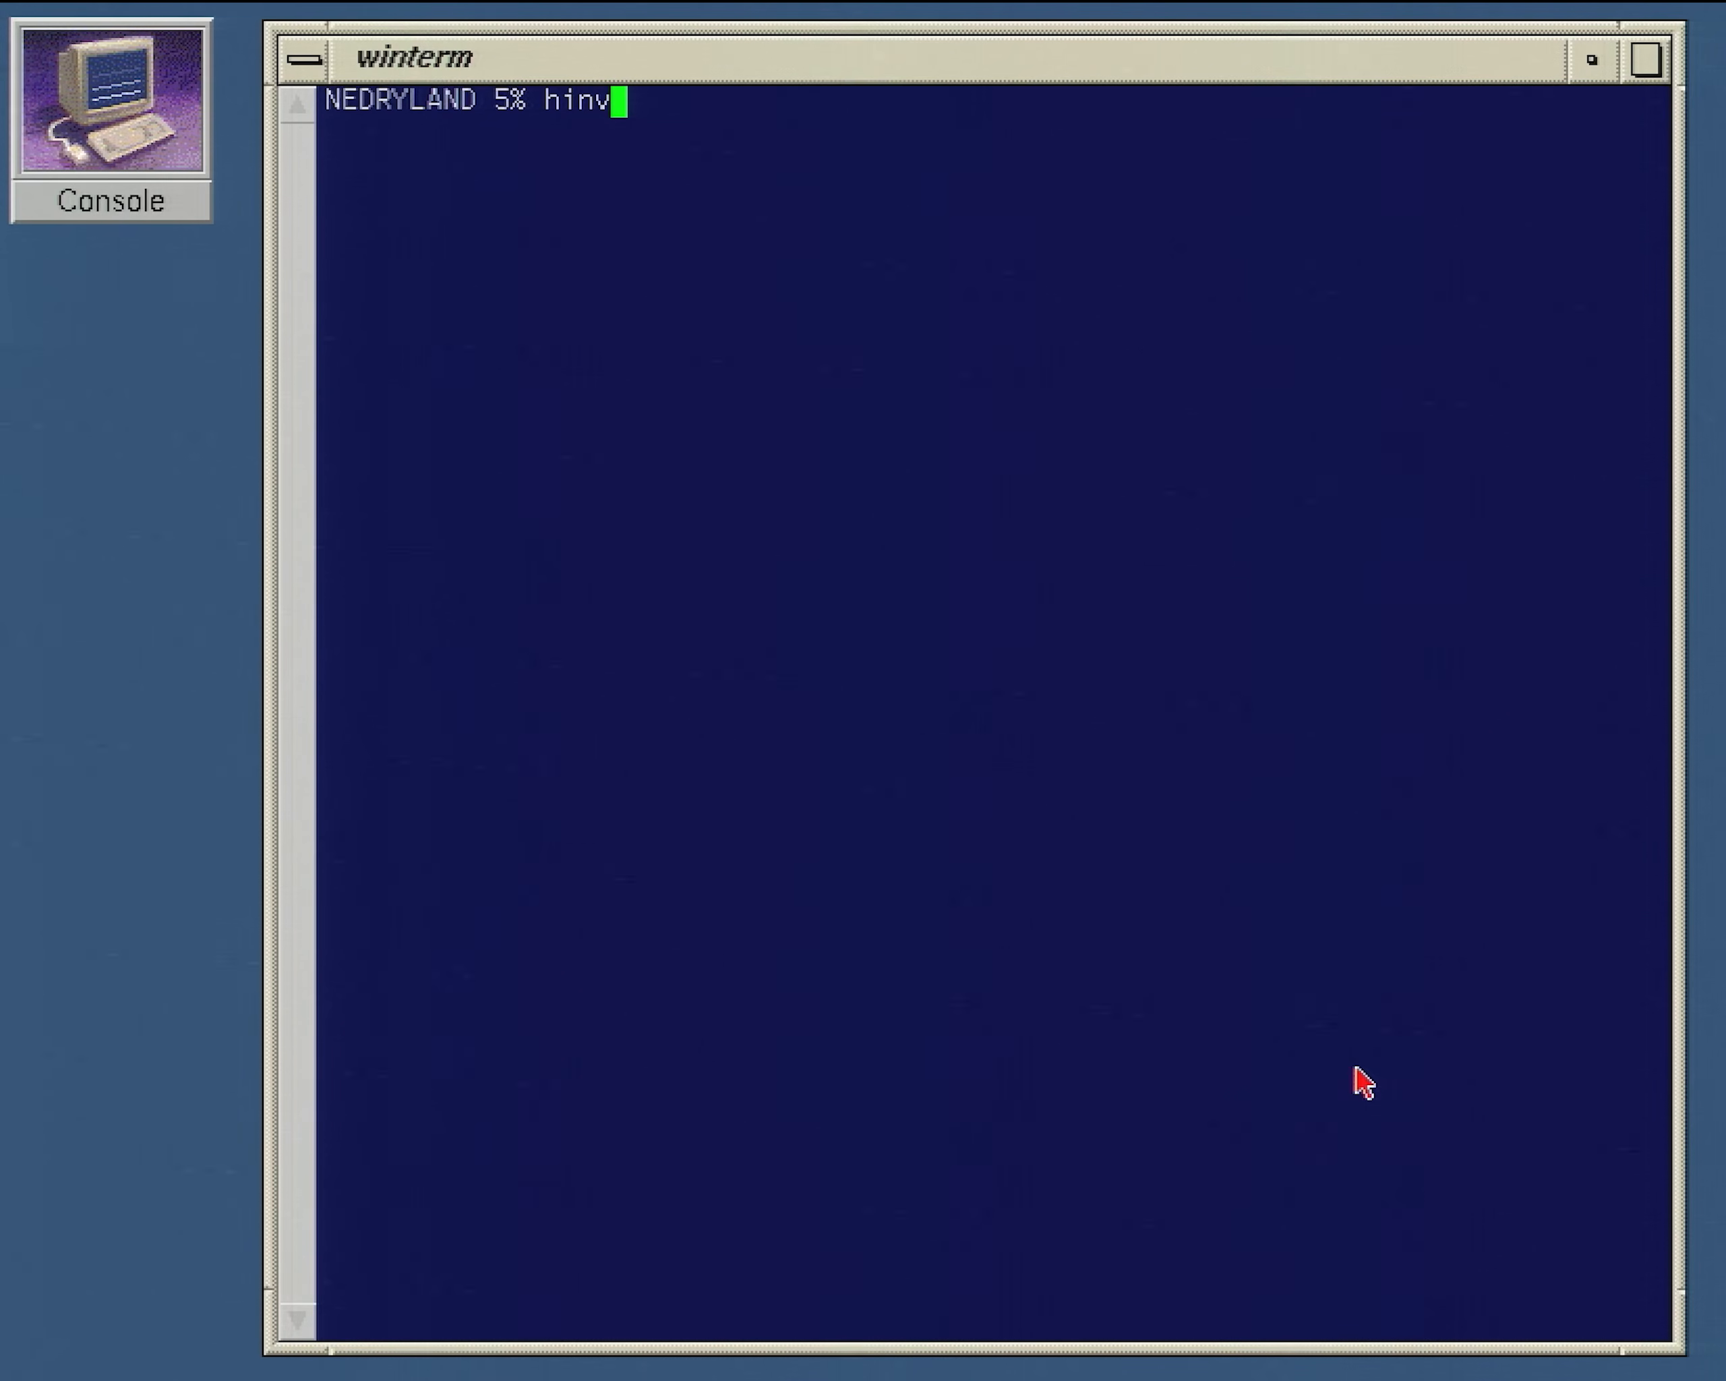
Step: Run hinv in the terminal to list the workstation's hardware inventory
{"action": "key", "text": "Return"}
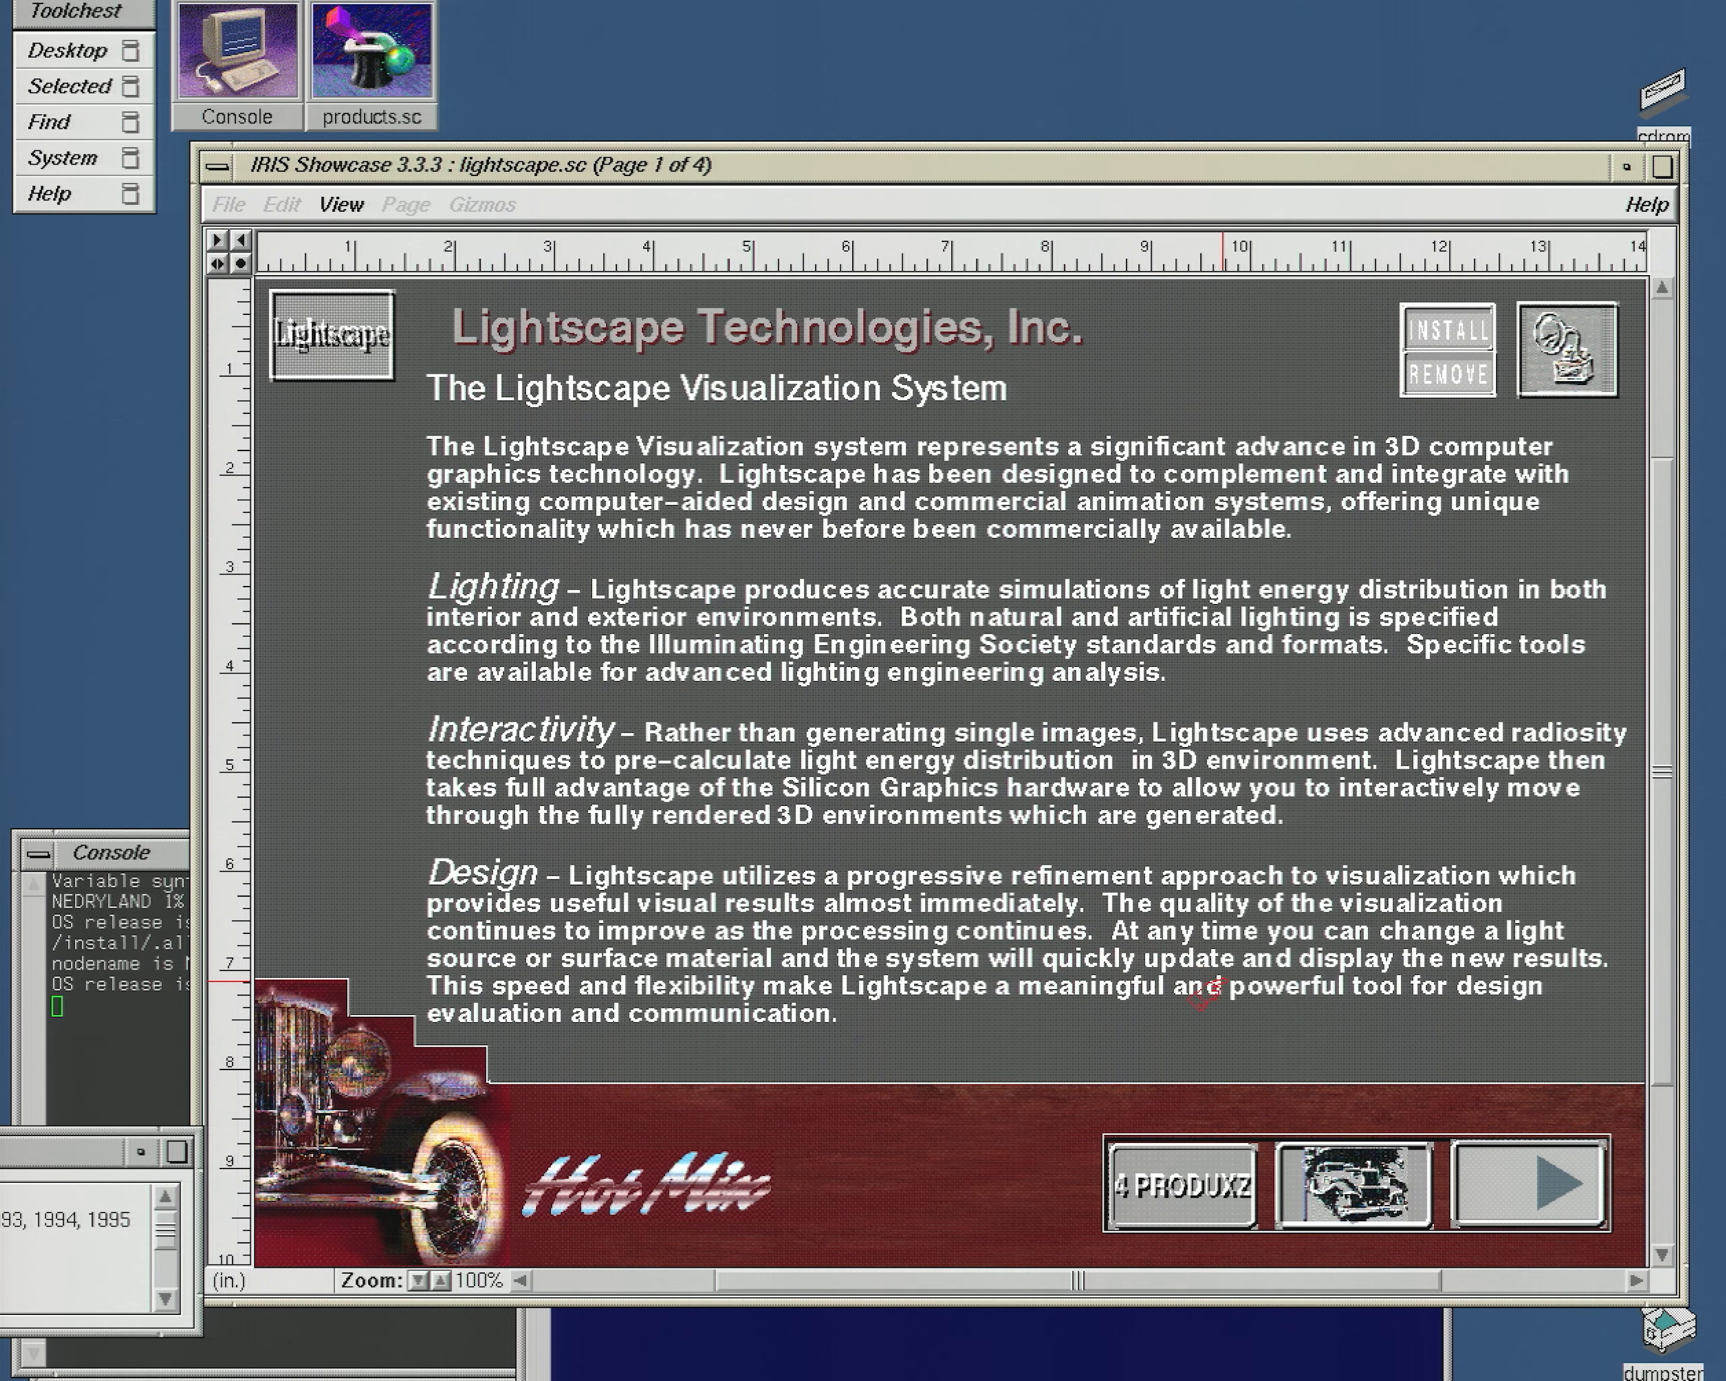
Step: Page forward through the Lightscape product presentation past the Applications page
{"action": "left_click", "coordinate": [1503, 1184]}
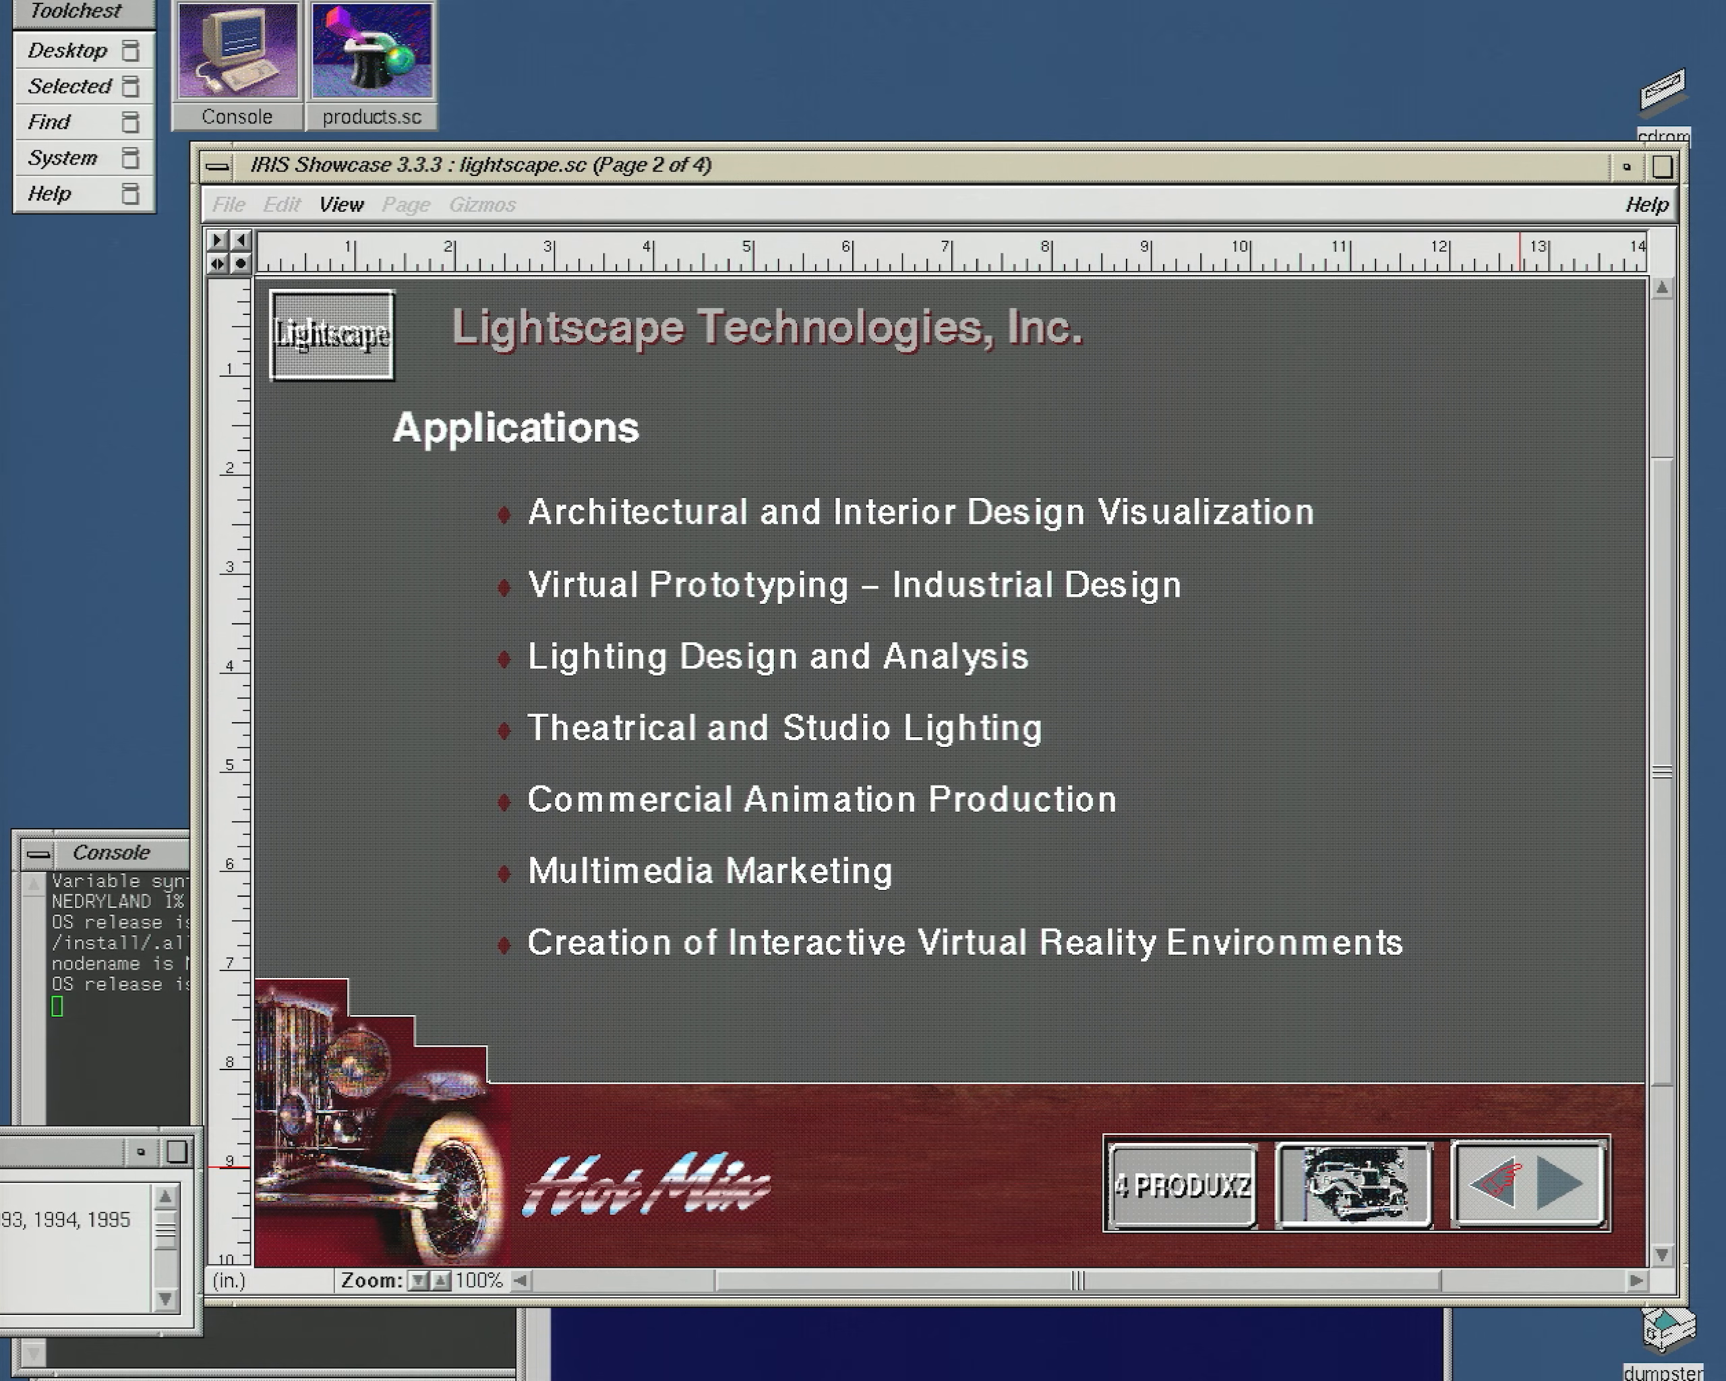
{"action": "left_click", "coordinate": [1523, 1190]}
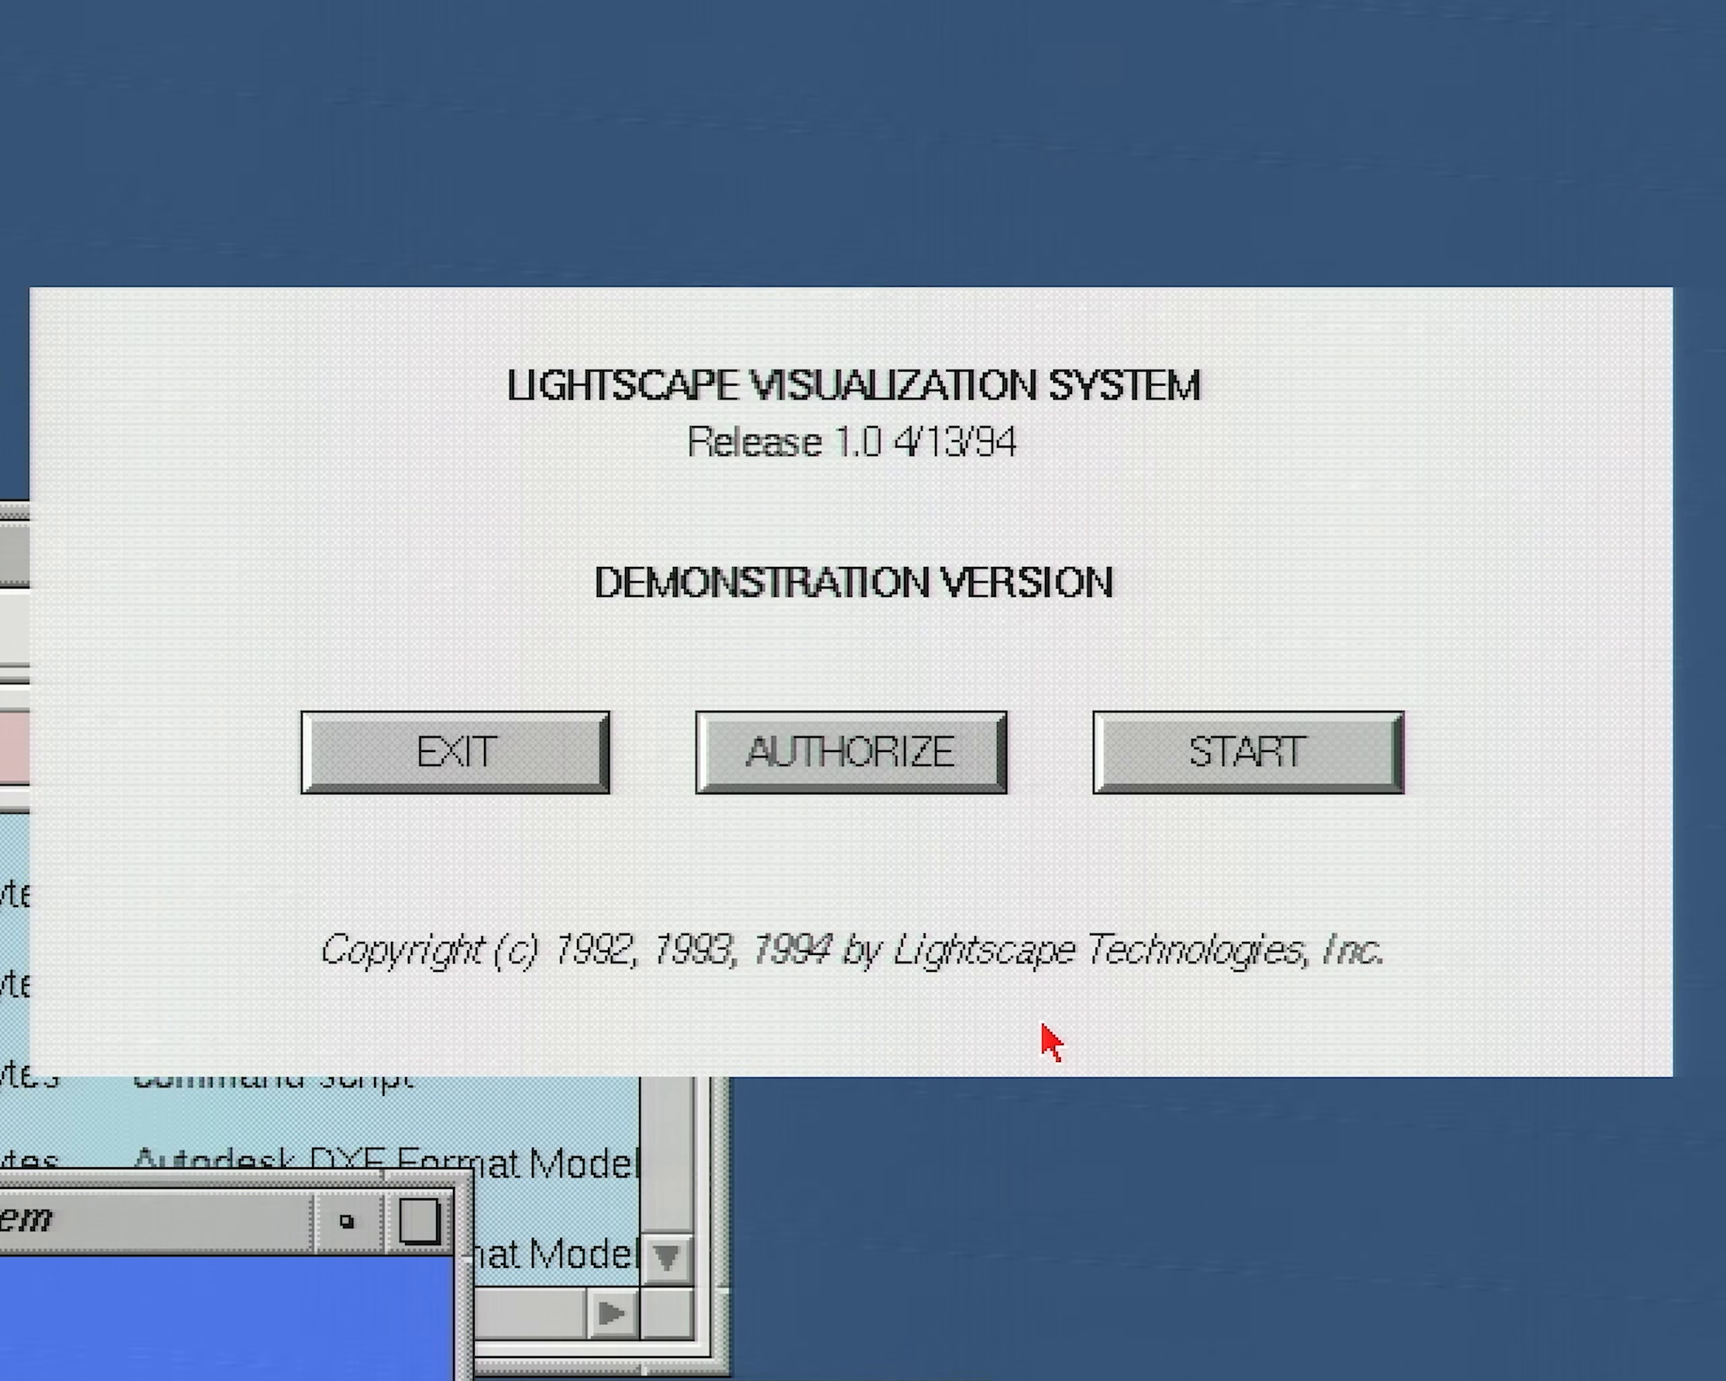
Step: Start the Lightscape demonstration version and advance its instructions to the section on loading a file
{"action": "left_click", "coordinate": [1262, 775]}
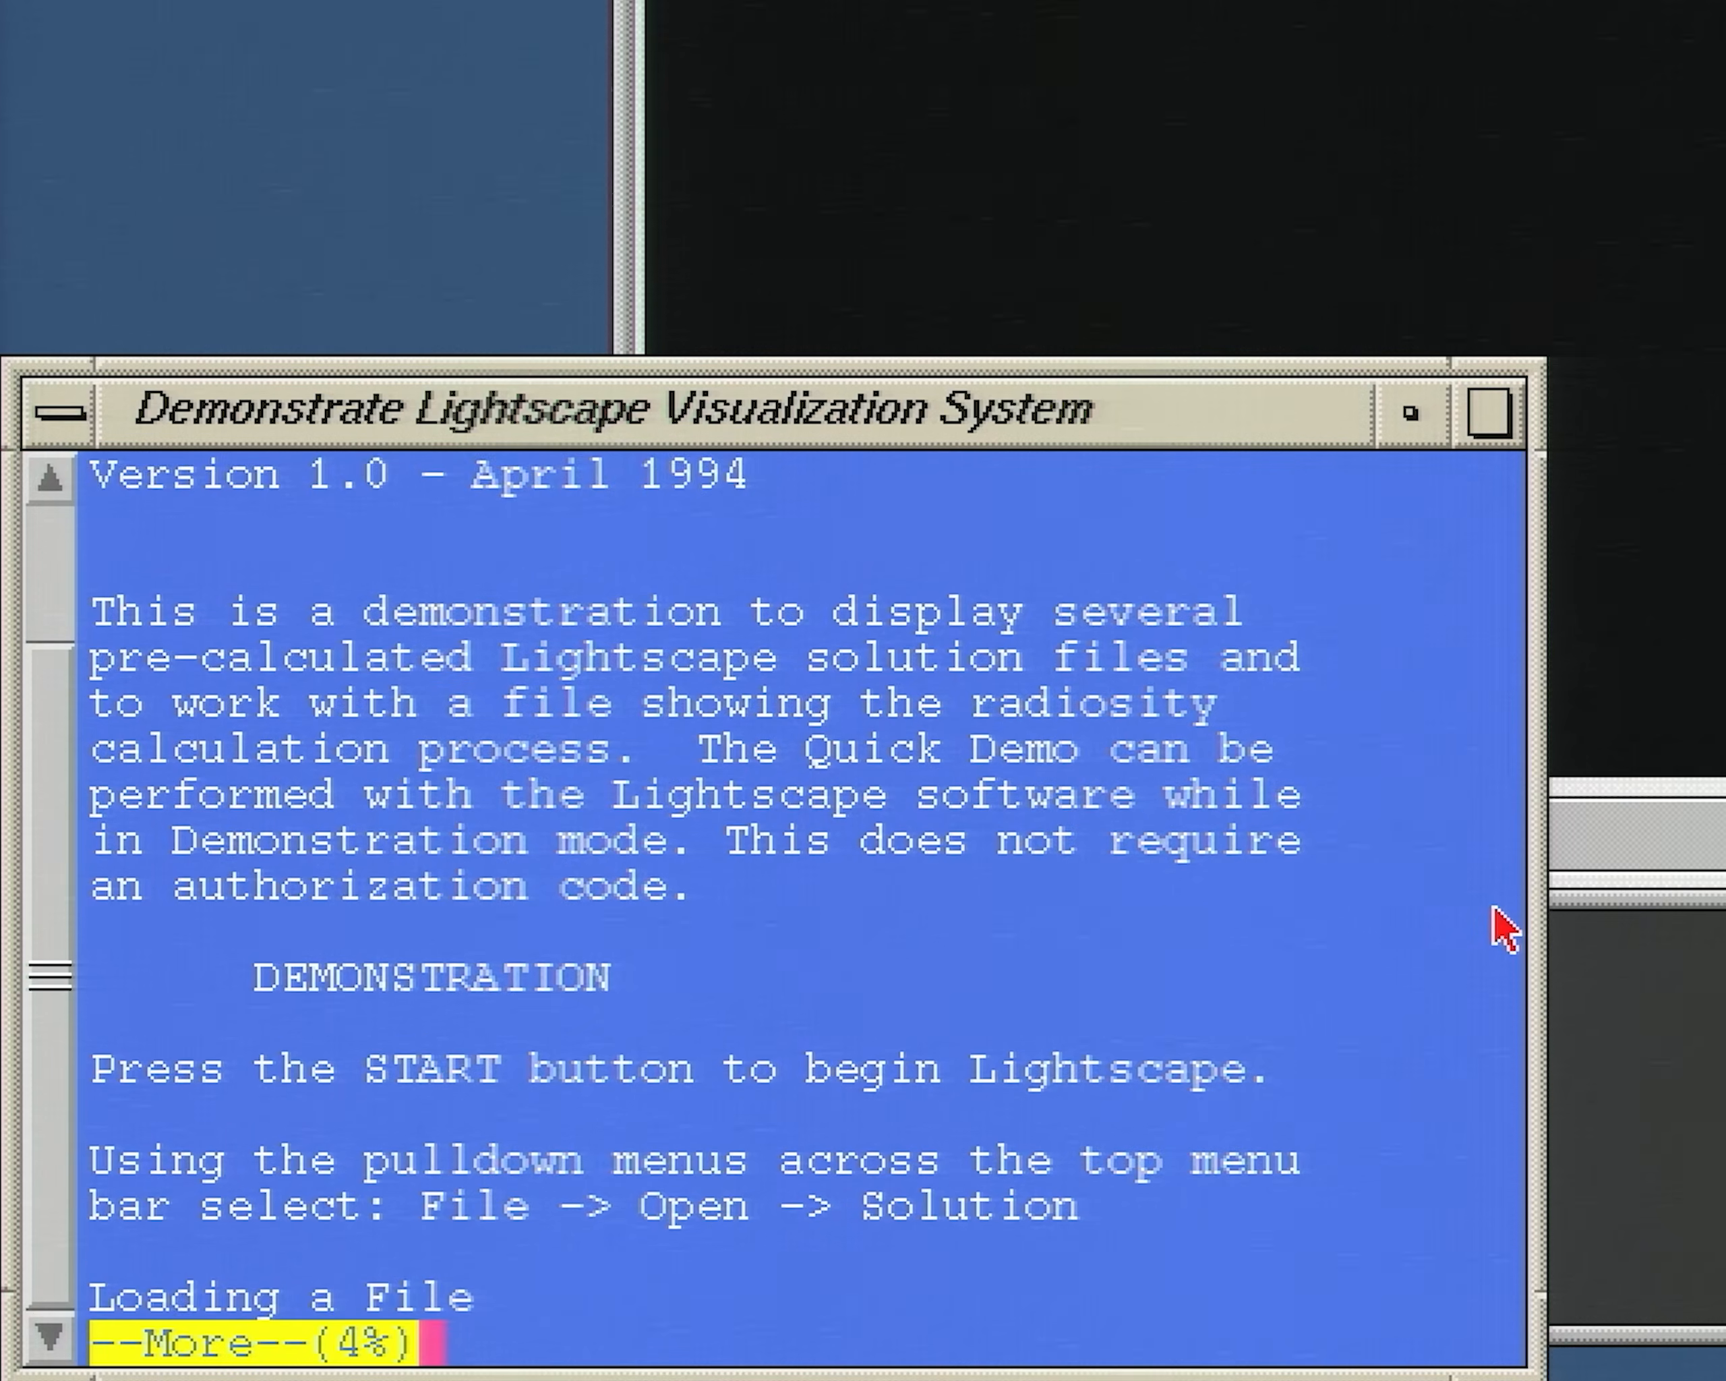
{"action": "key", "text": "Return"}
{"action": "key", "text": "Return"}
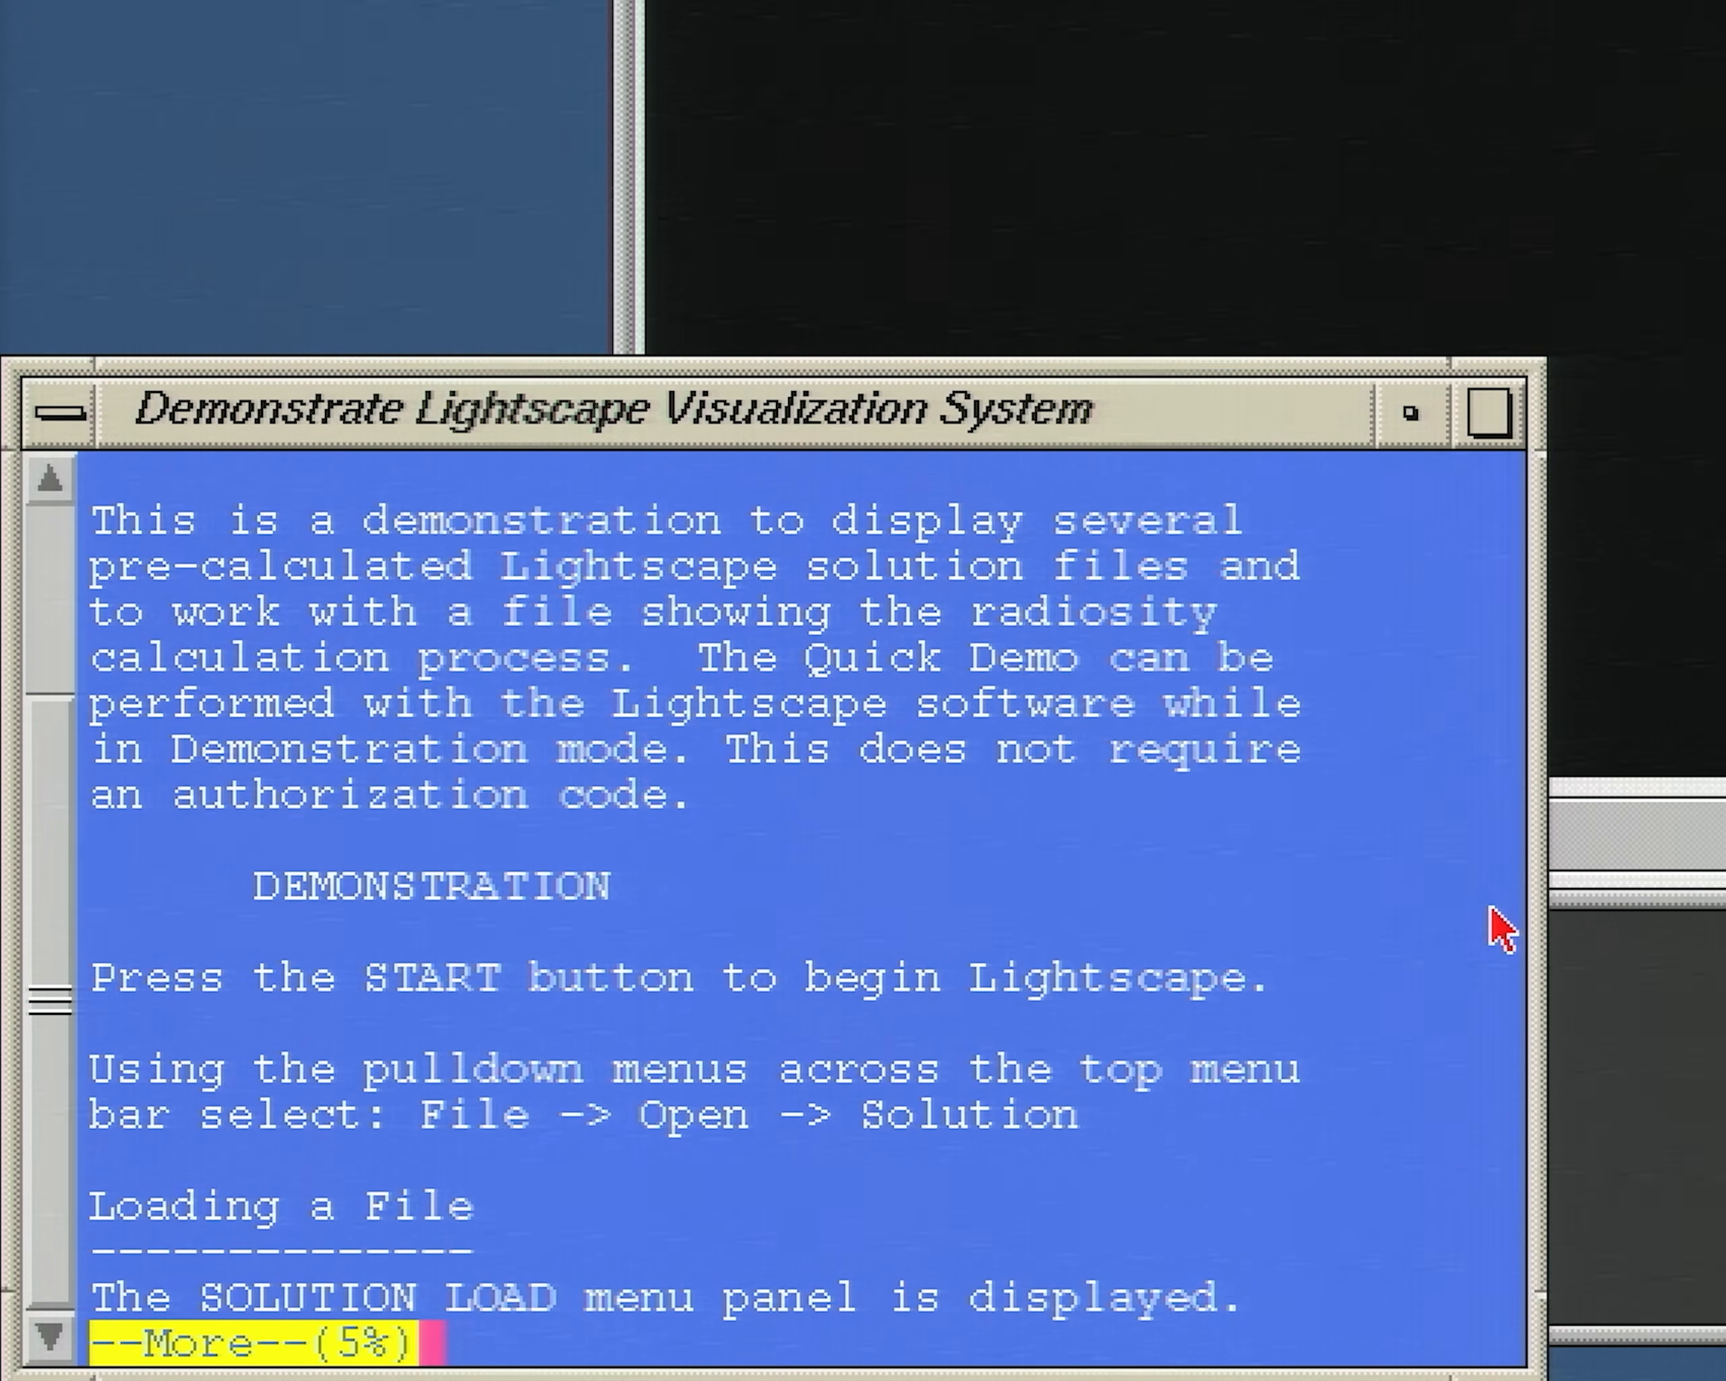
{"action": "key", "text": "Return"}
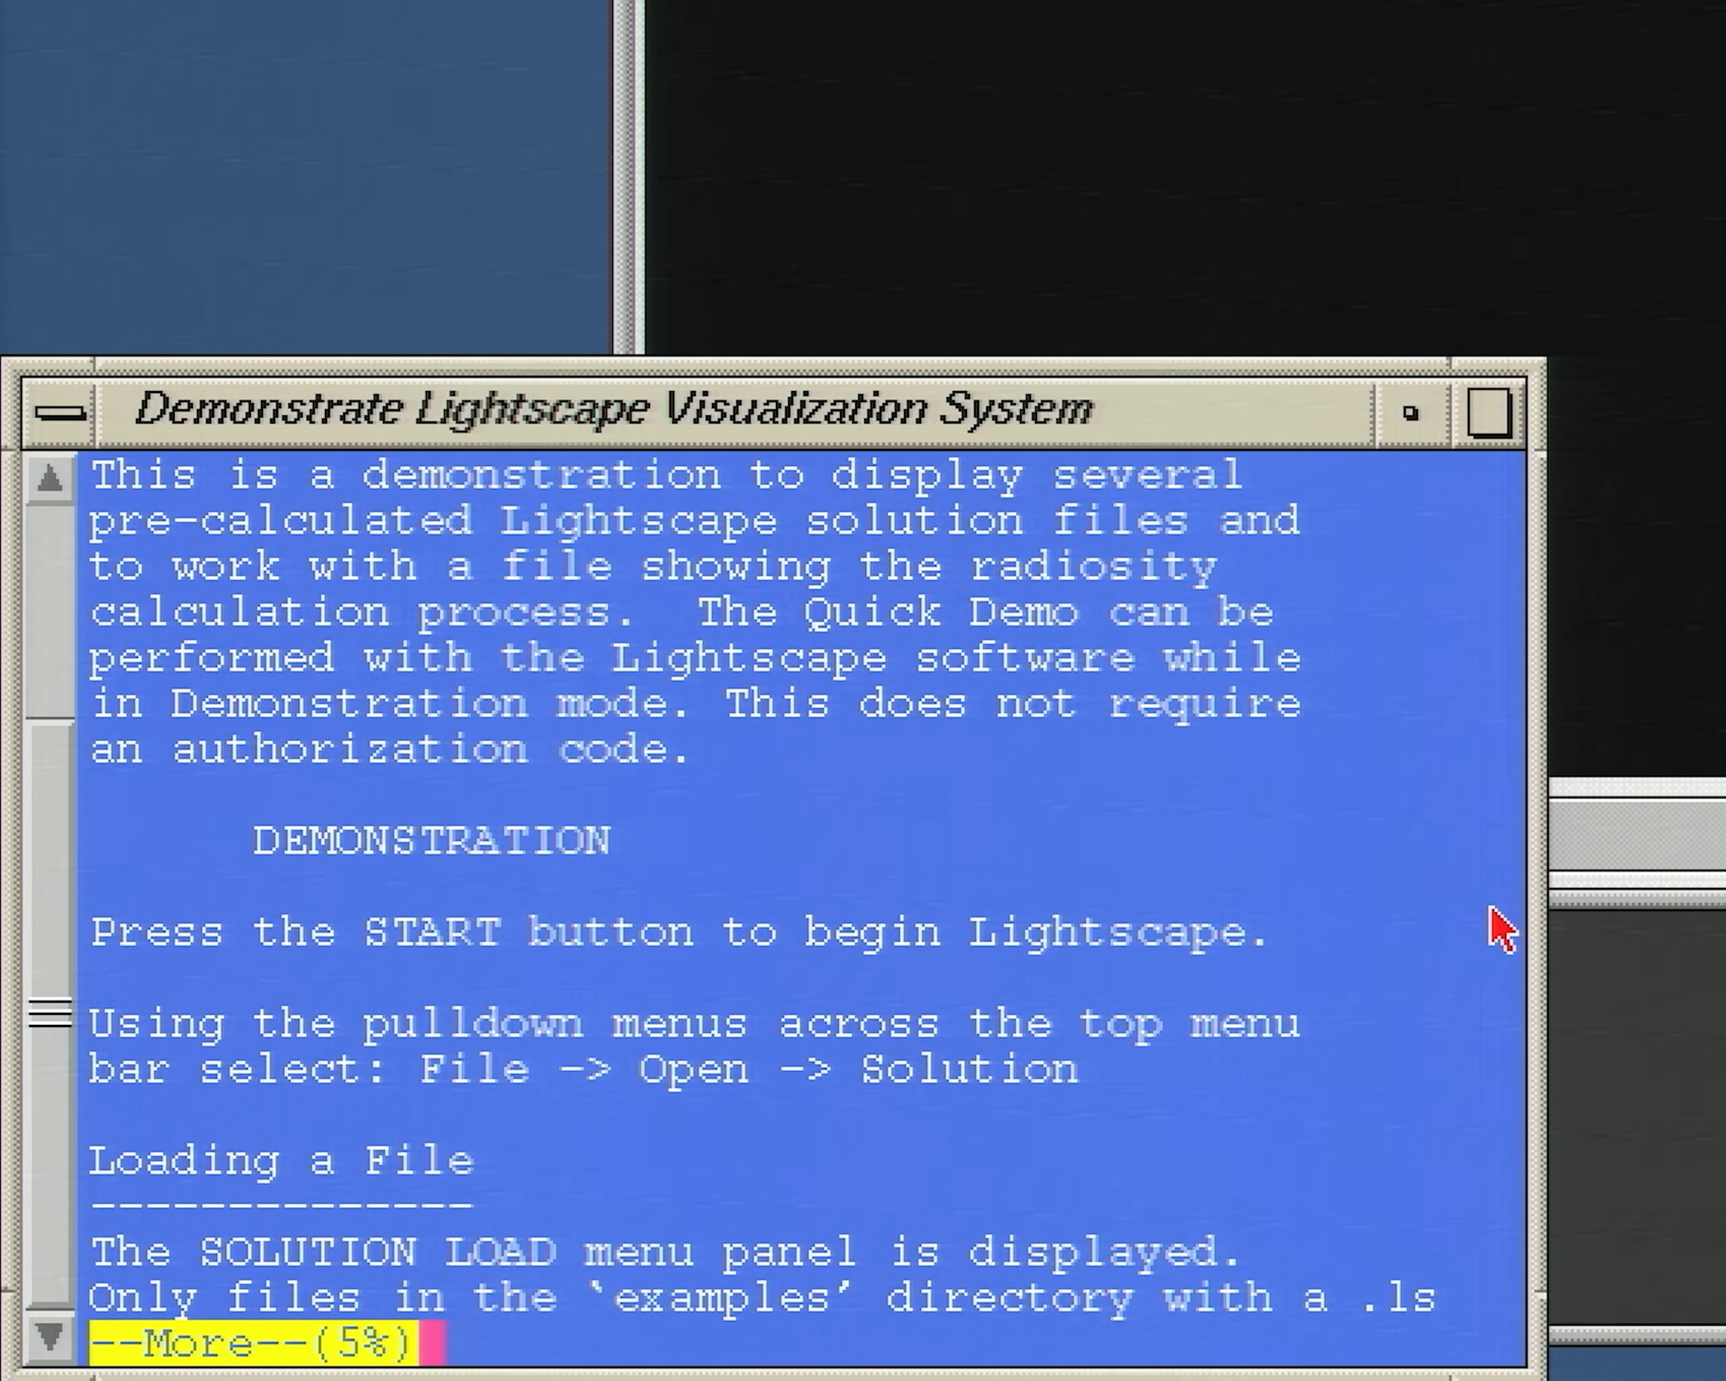
{"action": "key", "text": "Return"}
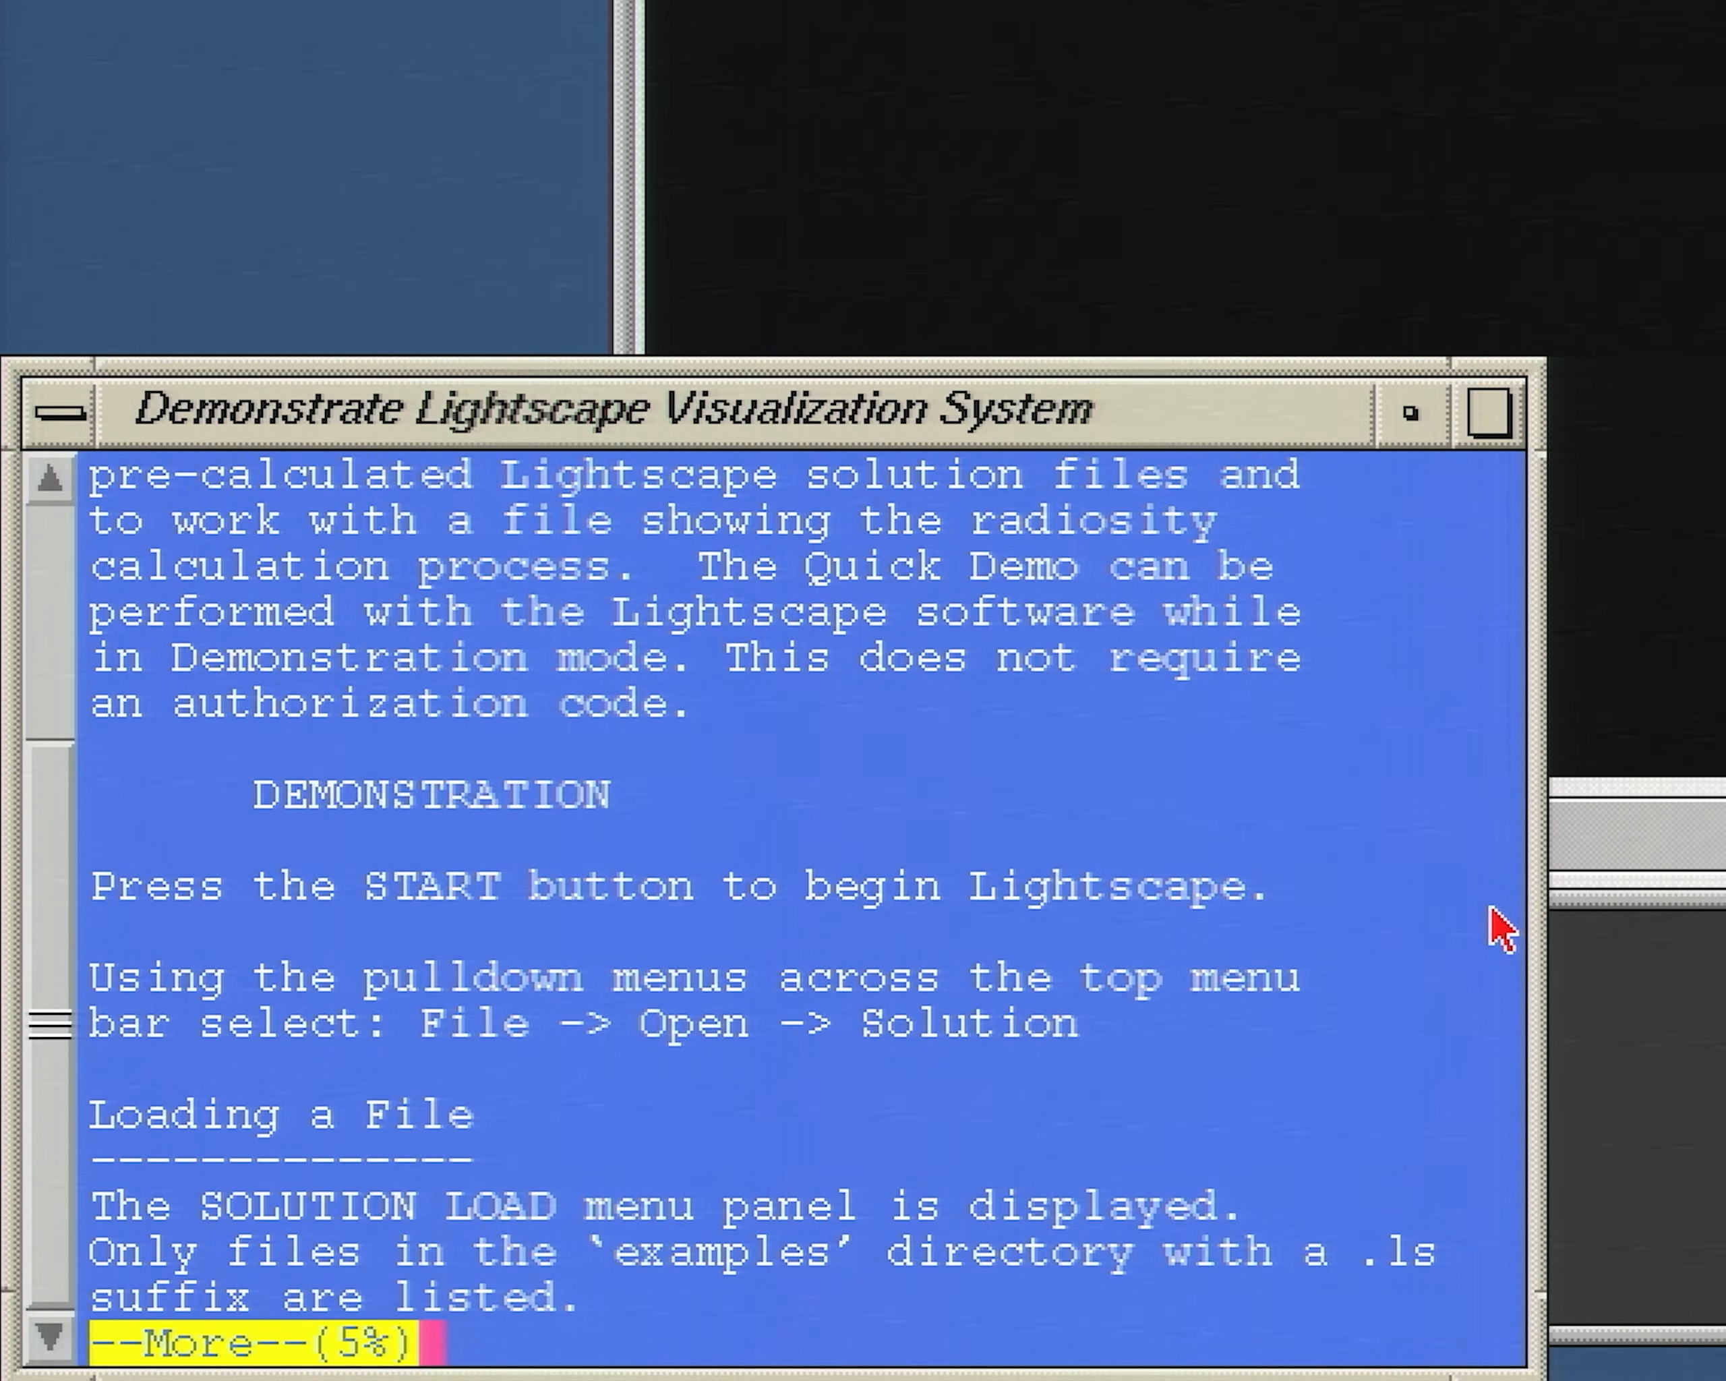
{"action": "key", "text": "Return"}
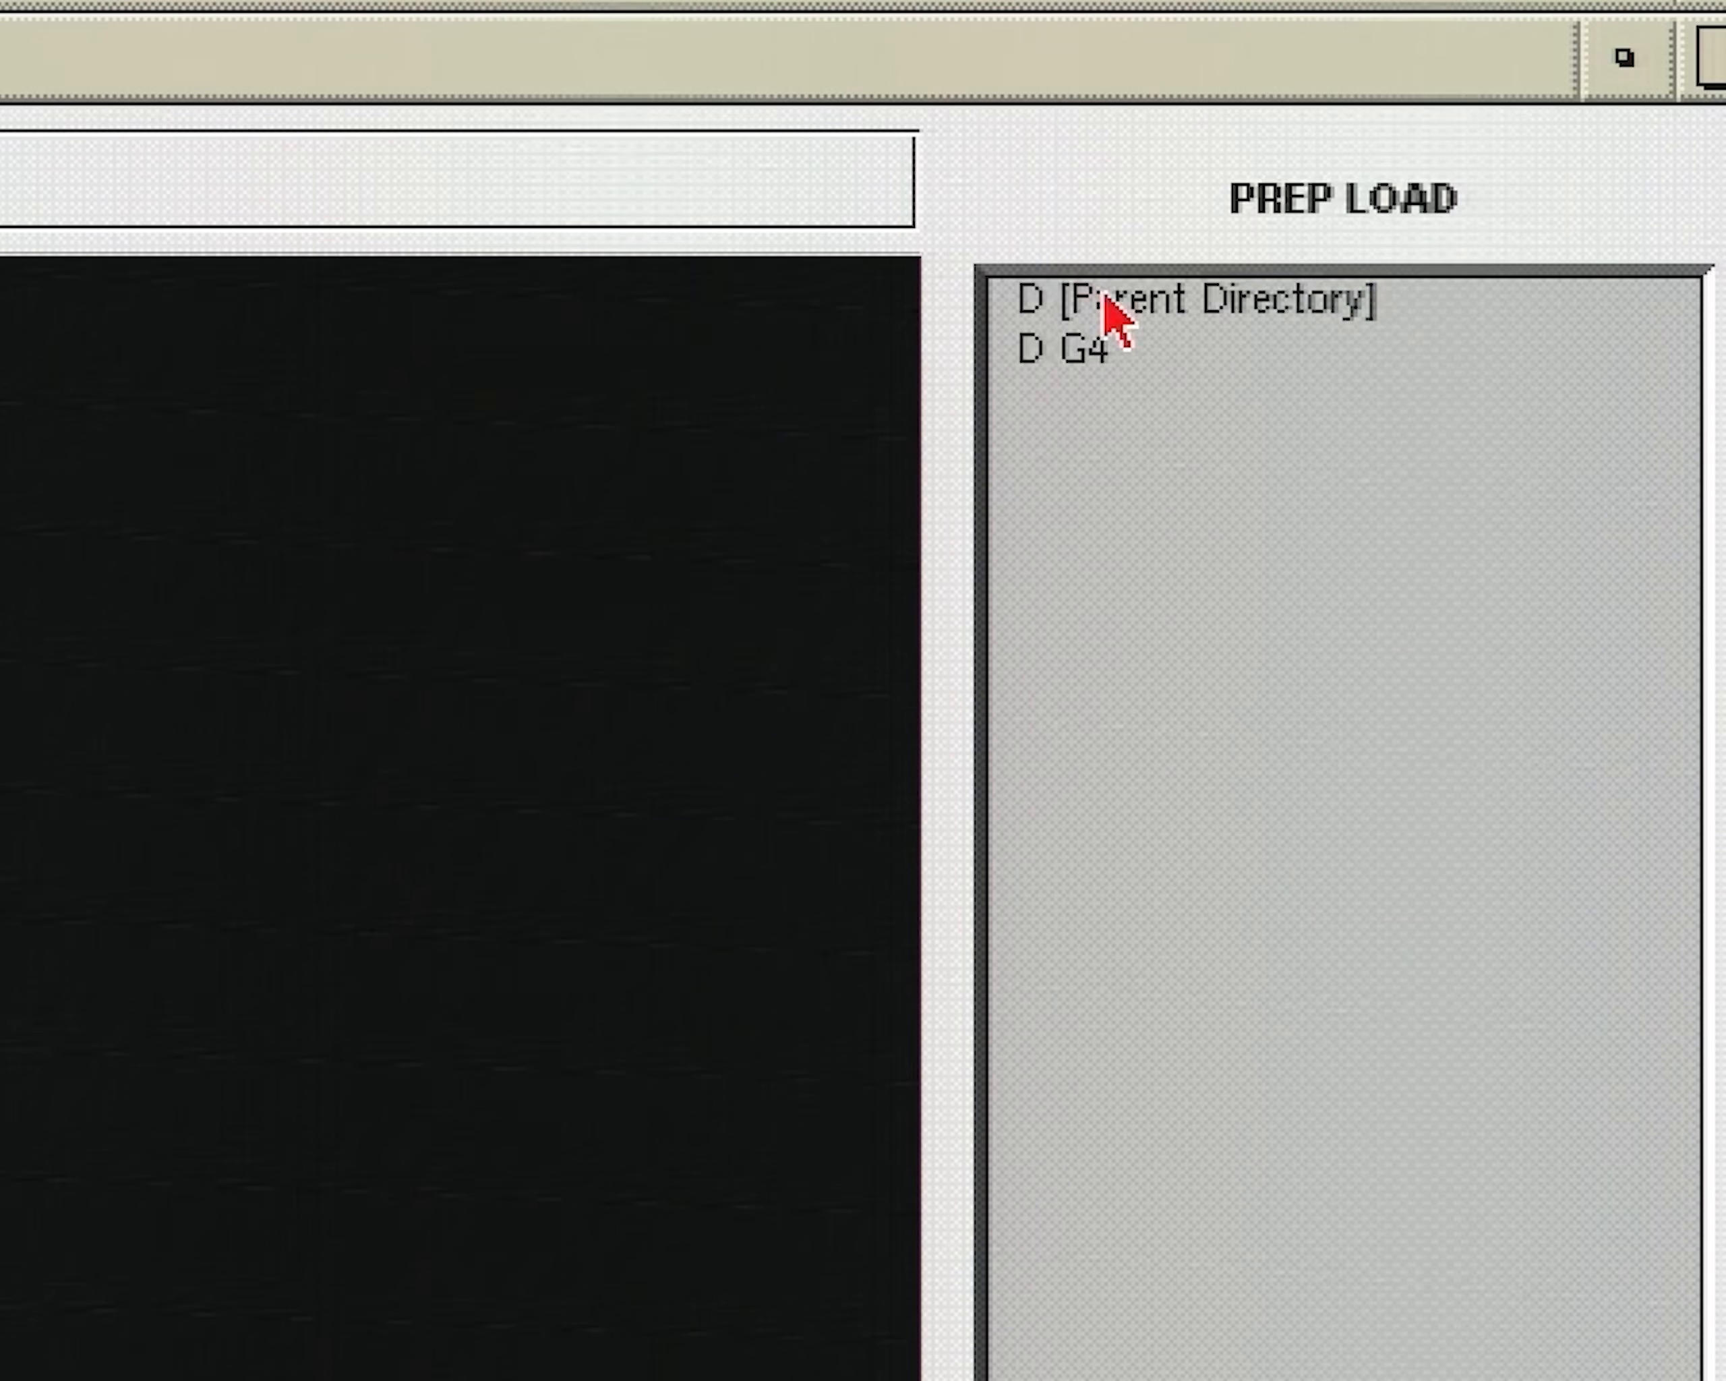
Step: Load the preparation file gallery.lp from the LightscapeDemo examples directory
{"action": "double_click", "coordinate": [1110, 308]}
{"action": "double_click", "coordinate": [1148, 394]}
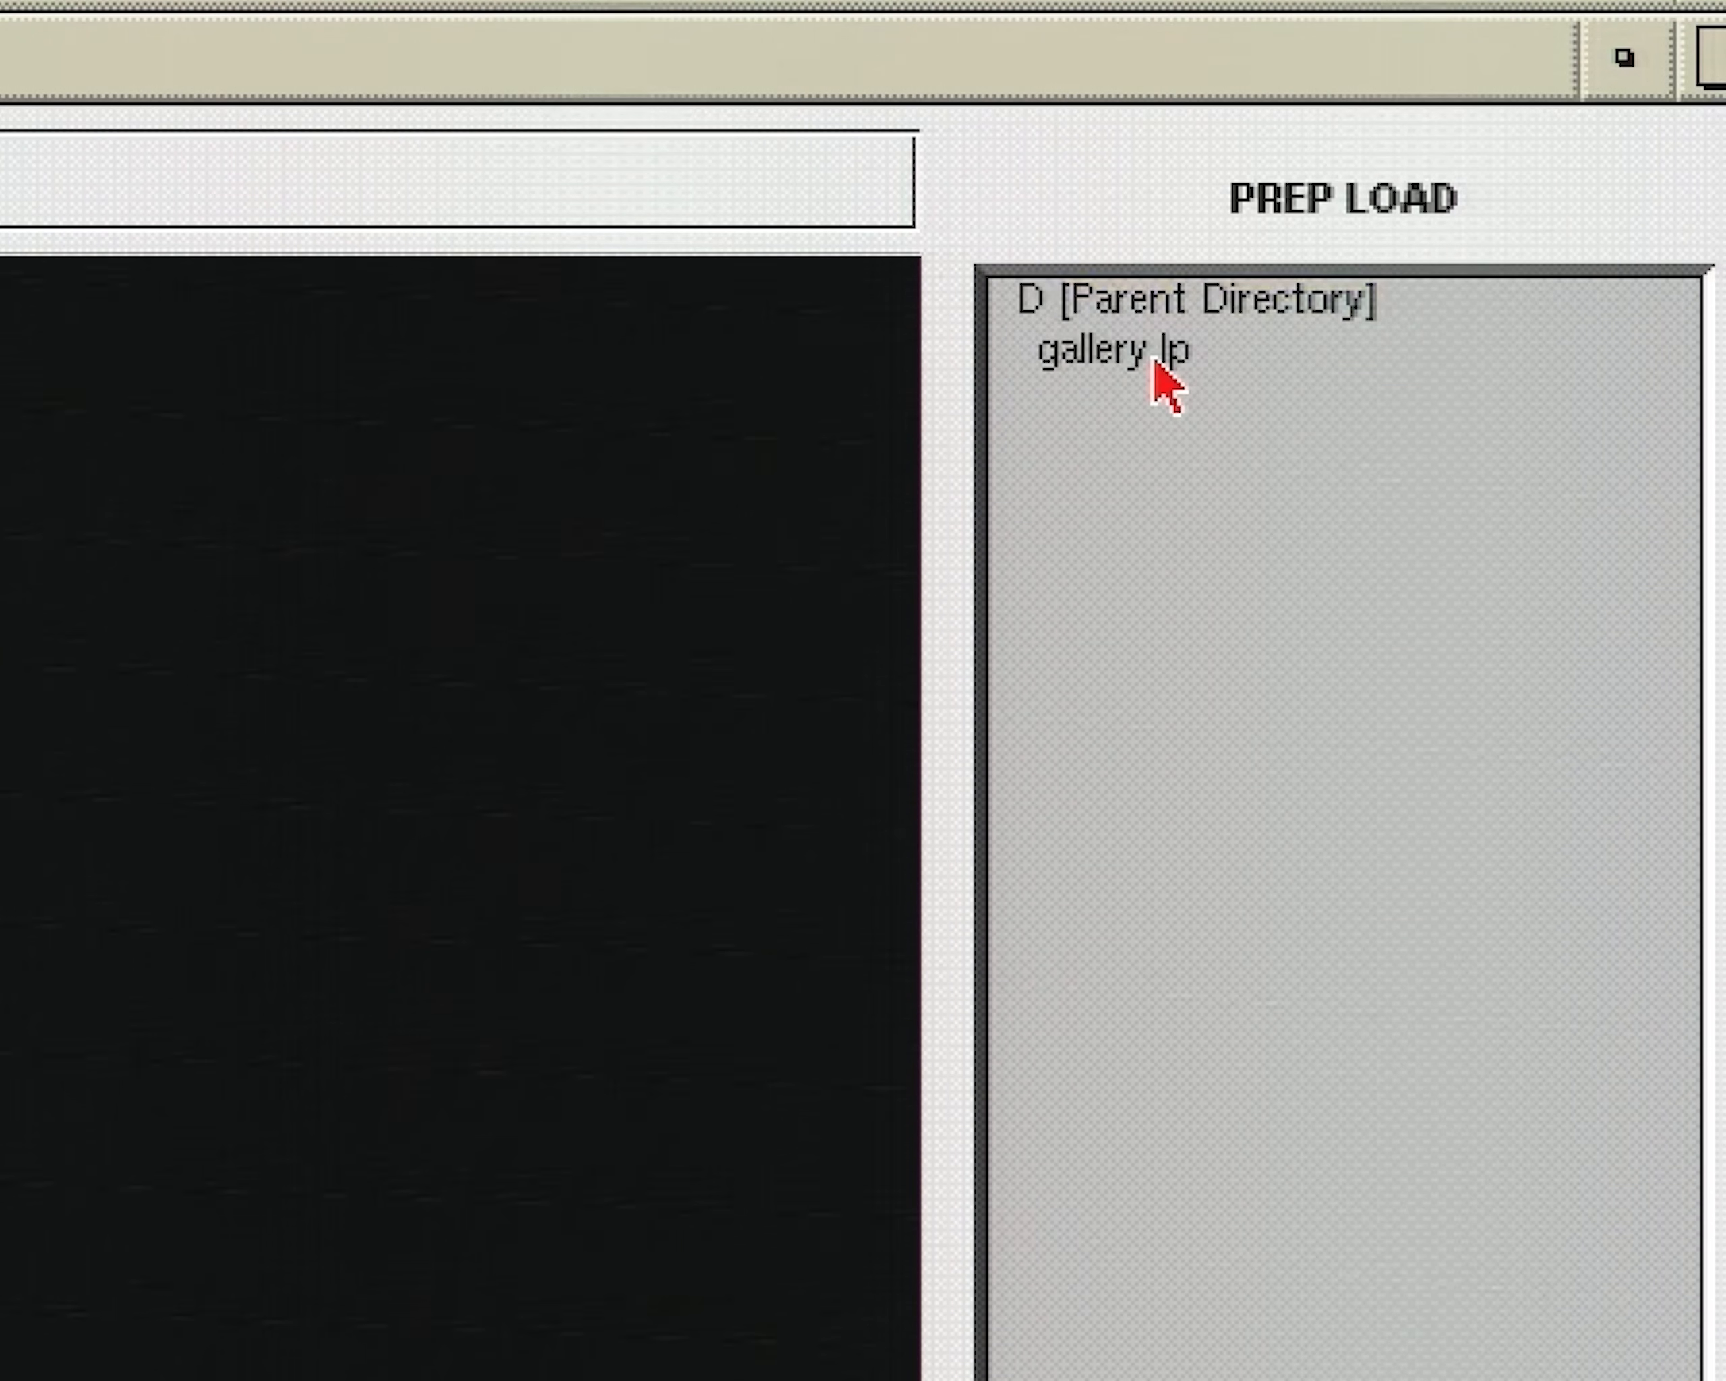
{"action": "left_click", "coordinate": [1154, 362]}
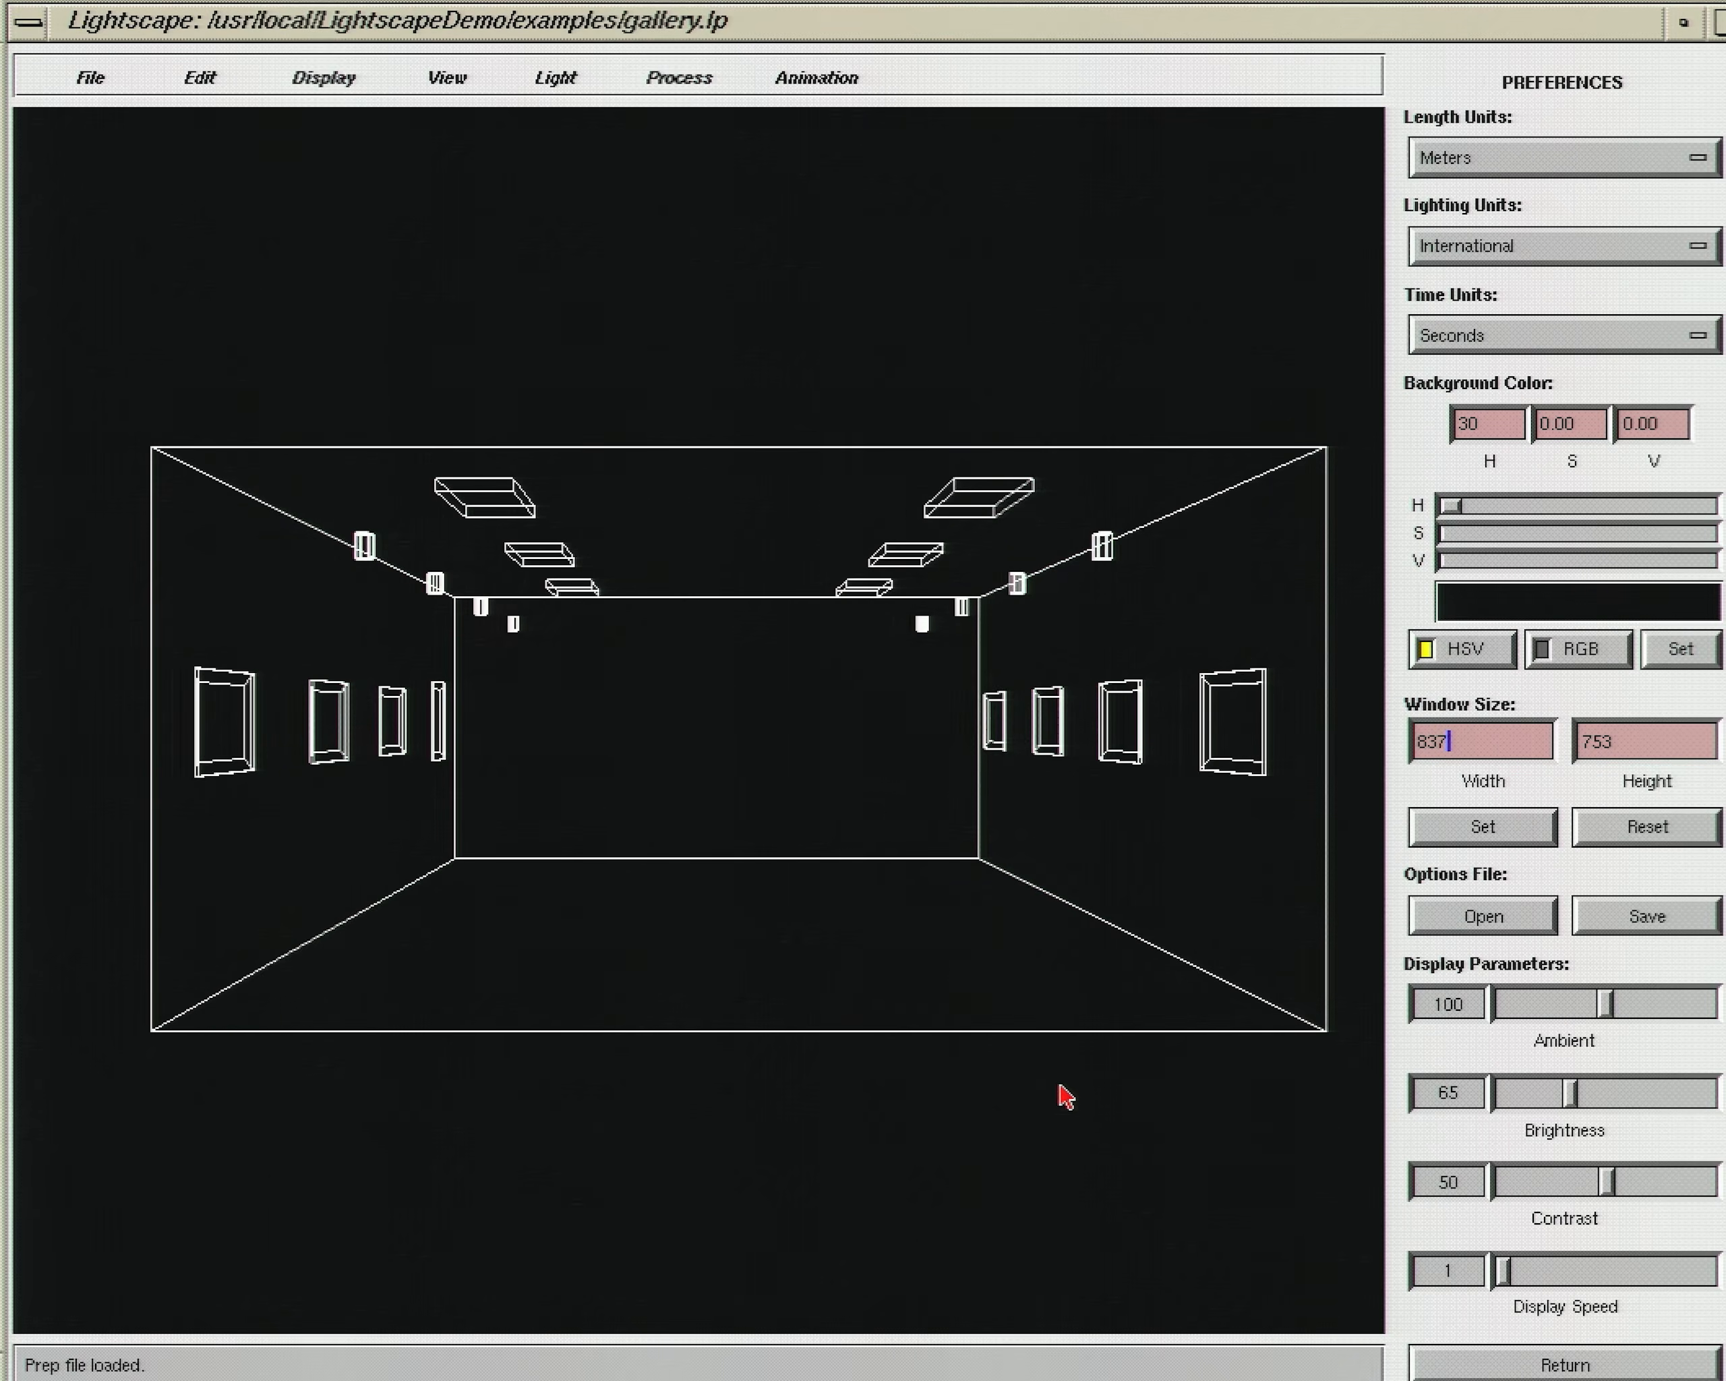
Step: Change the gallery display from wireframe to solid coloured surfaces with outlined edges
{"action": "mouse_move", "coordinate": [1059, 1091]}
{"action": "left_mouse_down"}
{"action": "mouse_move", "coordinate": [1006, 1149]}
{"action": "mouse_move", "coordinate": [1091, 1166]}
{"action": "mouse_move", "coordinate": [1175, 1030]}
{"action": "mouse_move", "coordinate": [1164, 960]}
{"action": "mouse_move", "coordinate": [1037, 960]}
{"action": "mouse_move", "coordinate": [985, 1095]}
{"action": "mouse_move", "coordinate": [1090, 1119]}
{"action": "mouse_move", "coordinate": [1059, 1165]}
{"action": "mouse_move", "coordinate": [1071, 1088]}
{"action": "mouse_move", "coordinate": [1110, 1103]}
{"action": "mouse_move", "coordinate": [1036, 1085]}
{"action": "left_mouse_up"}
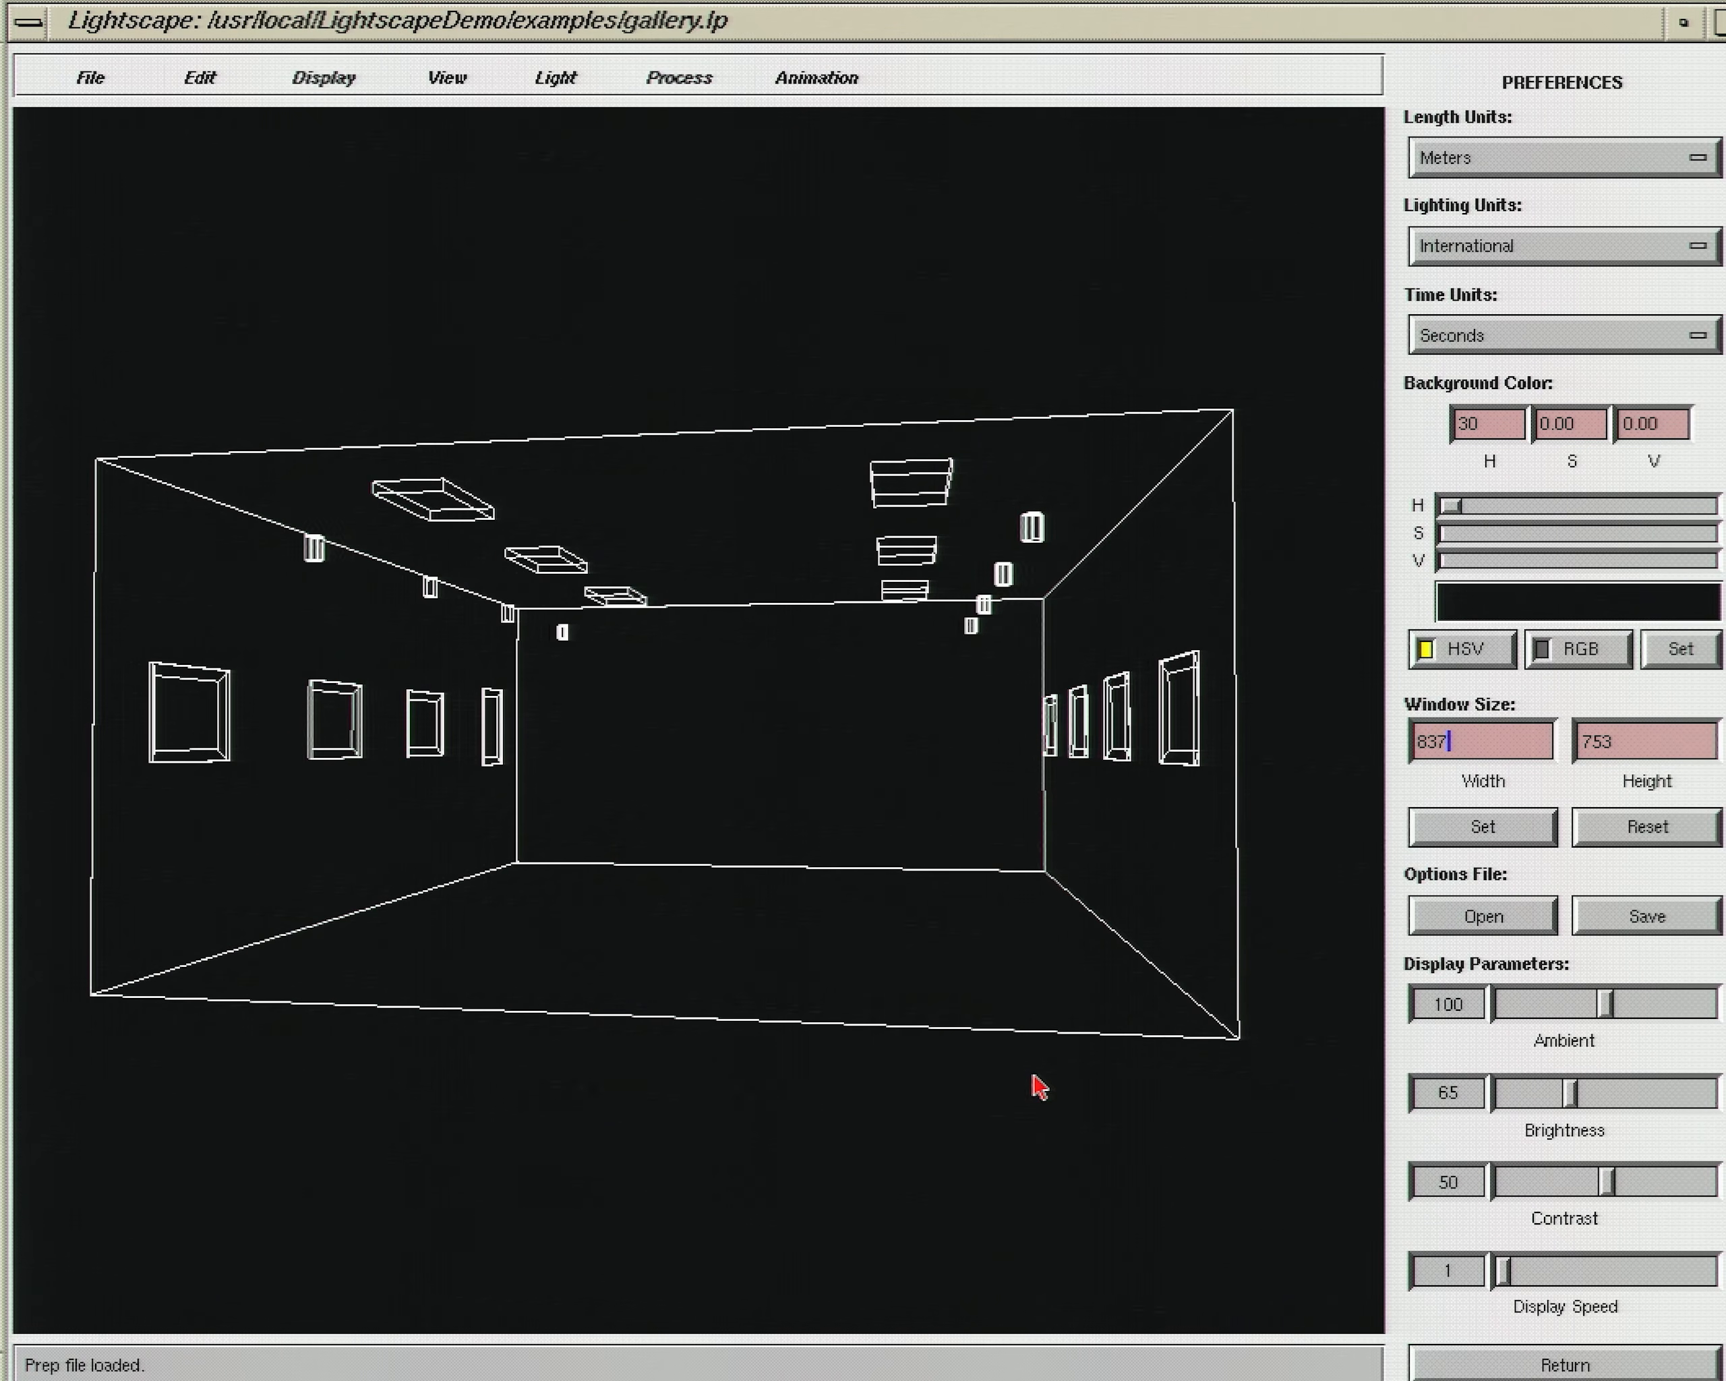
{"action": "left_click", "coordinate": [298, 94]}
{"action": "left_click", "coordinate": [380, 178]}
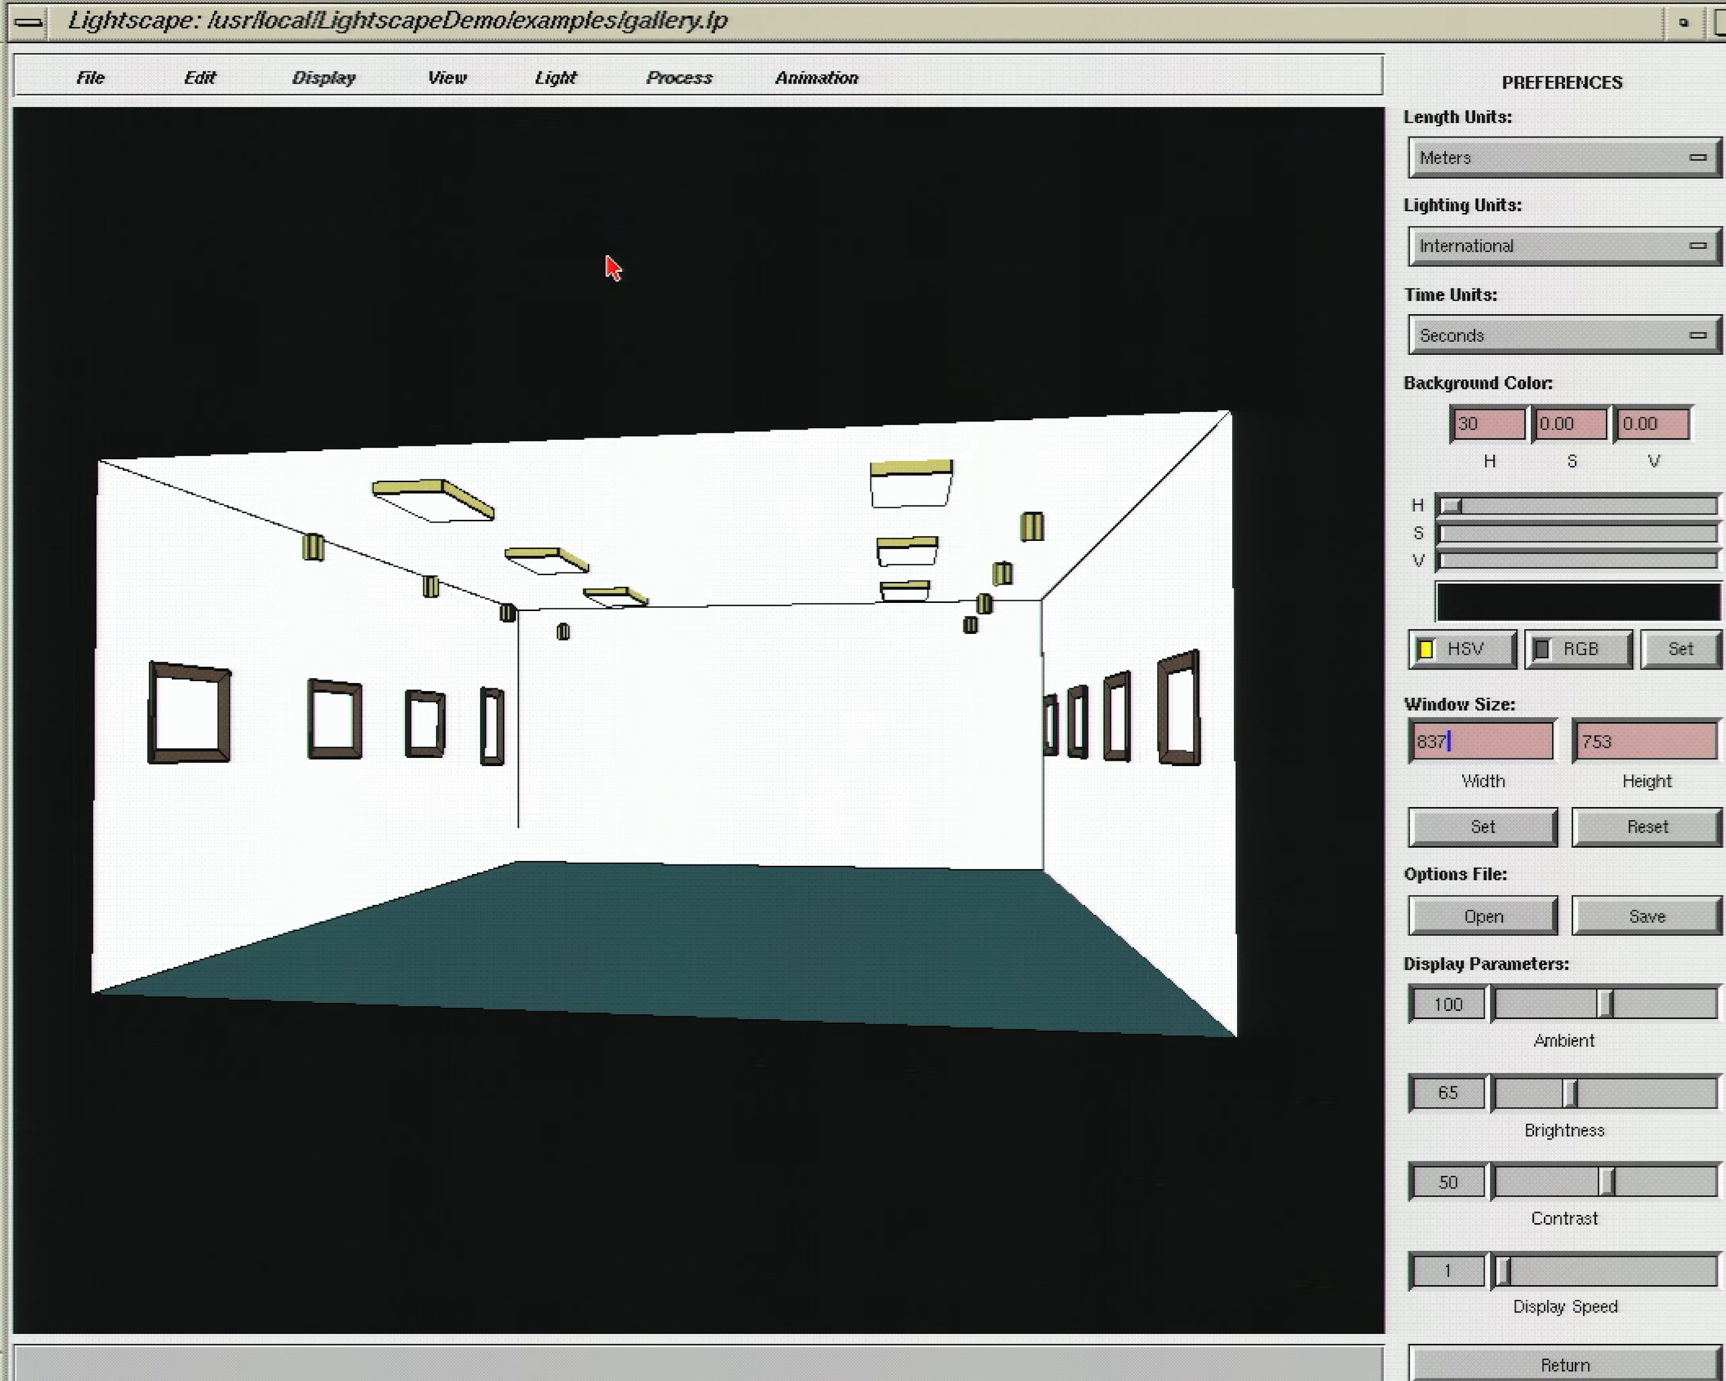
{"action": "mouse_move", "coordinate": [612, 267]}
{"action": "left_mouse_down"}
{"action": "mouse_move", "coordinate": [624, 313]}
{"action": "mouse_move", "coordinate": [556, 519]}
{"action": "mouse_move", "coordinate": [489, 520]}
{"action": "mouse_move", "coordinate": [373, 366]}
{"action": "mouse_move", "coordinate": [394, 329]}
{"action": "mouse_move", "coordinate": [460, 294]}
{"action": "mouse_move", "coordinate": [583, 275]}
{"action": "mouse_move", "coordinate": [833, 614]}
{"action": "mouse_move", "coordinate": [872, 602]}
{"action": "left_mouse_up"}
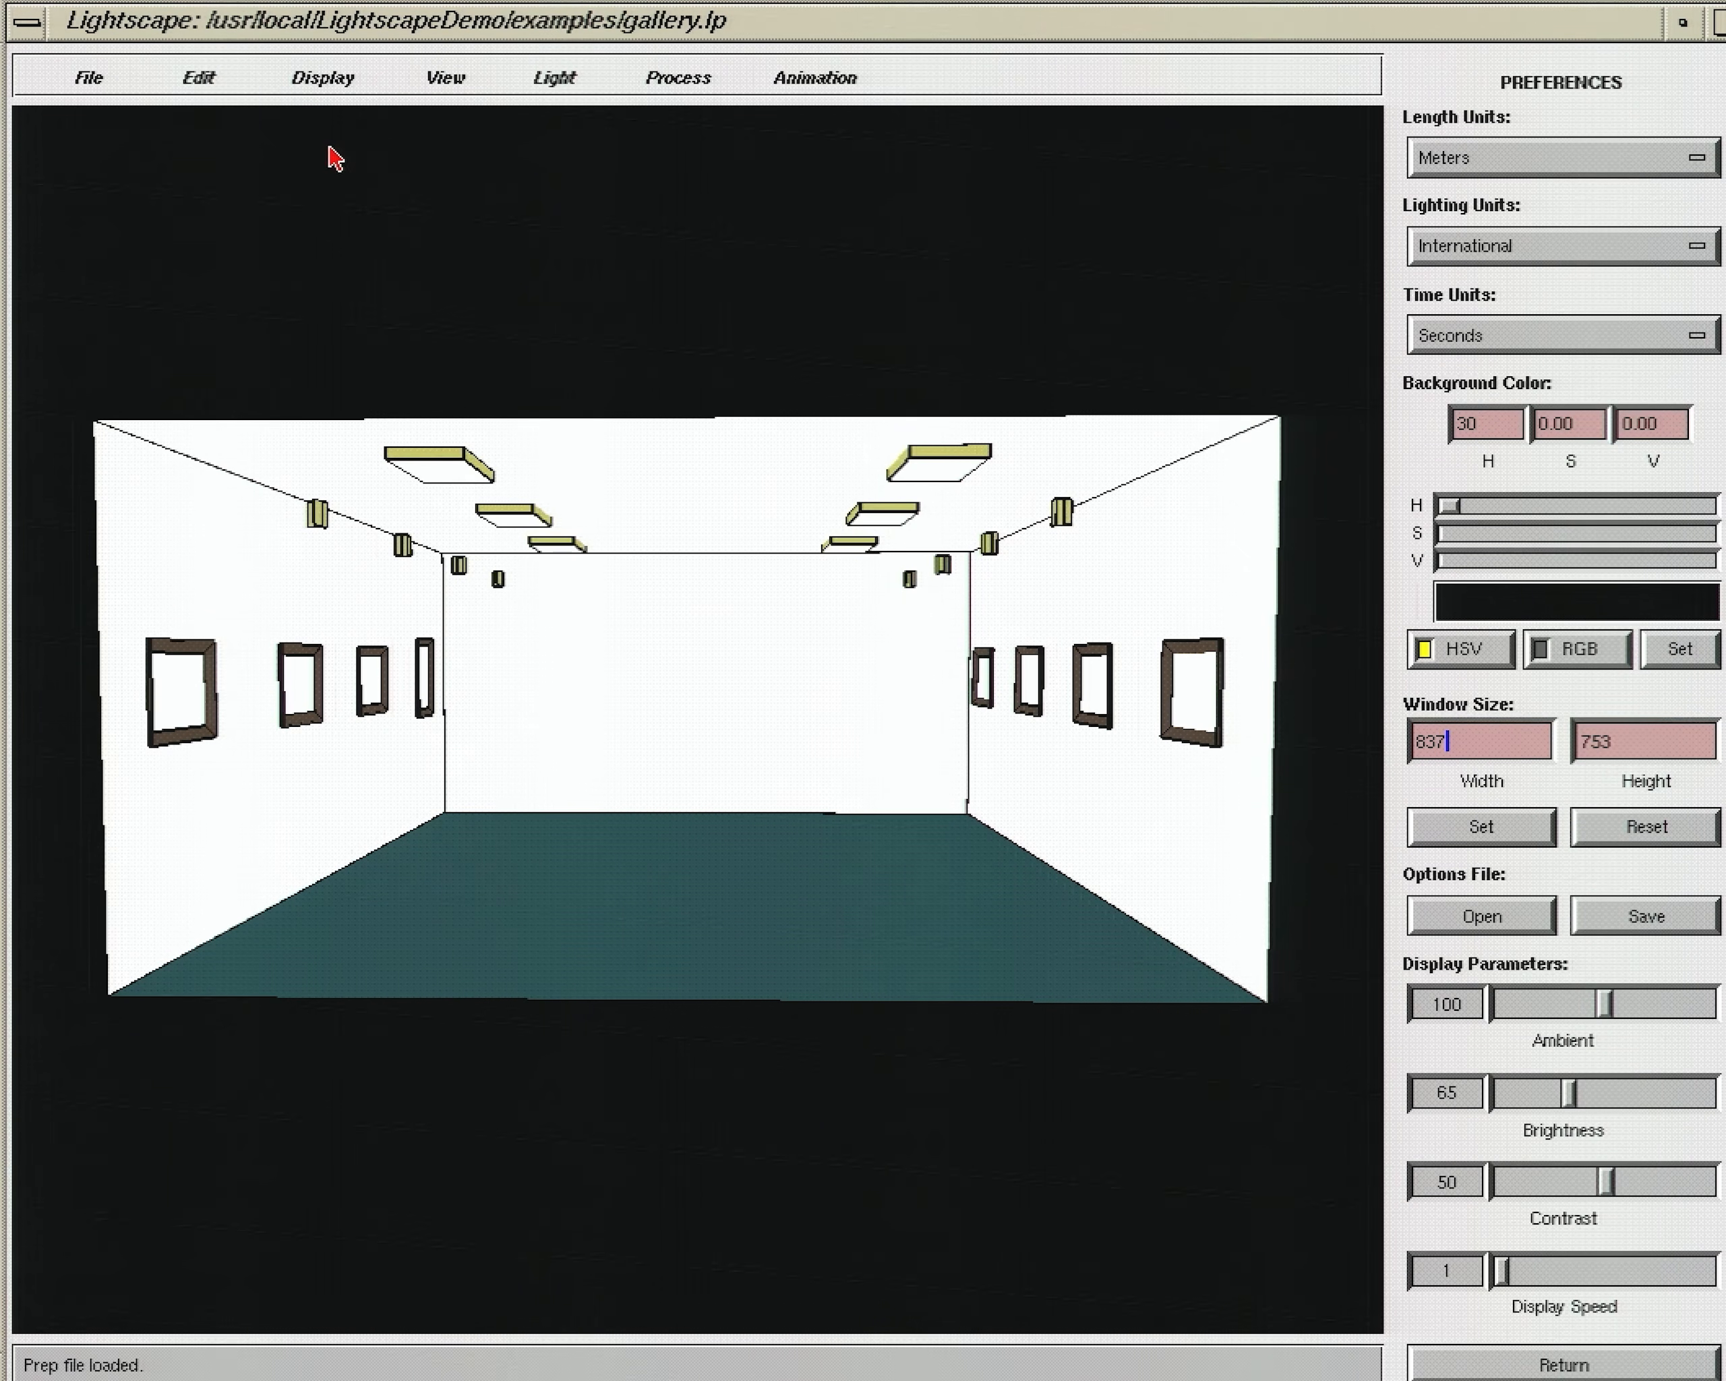
Step: Open the block library Furniture.blk from the examples directory for loading blocks into the gallery
{"action": "left_click", "coordinate": [215, 86]}
{"action": "left_click", "coordinate": [335, 204]}
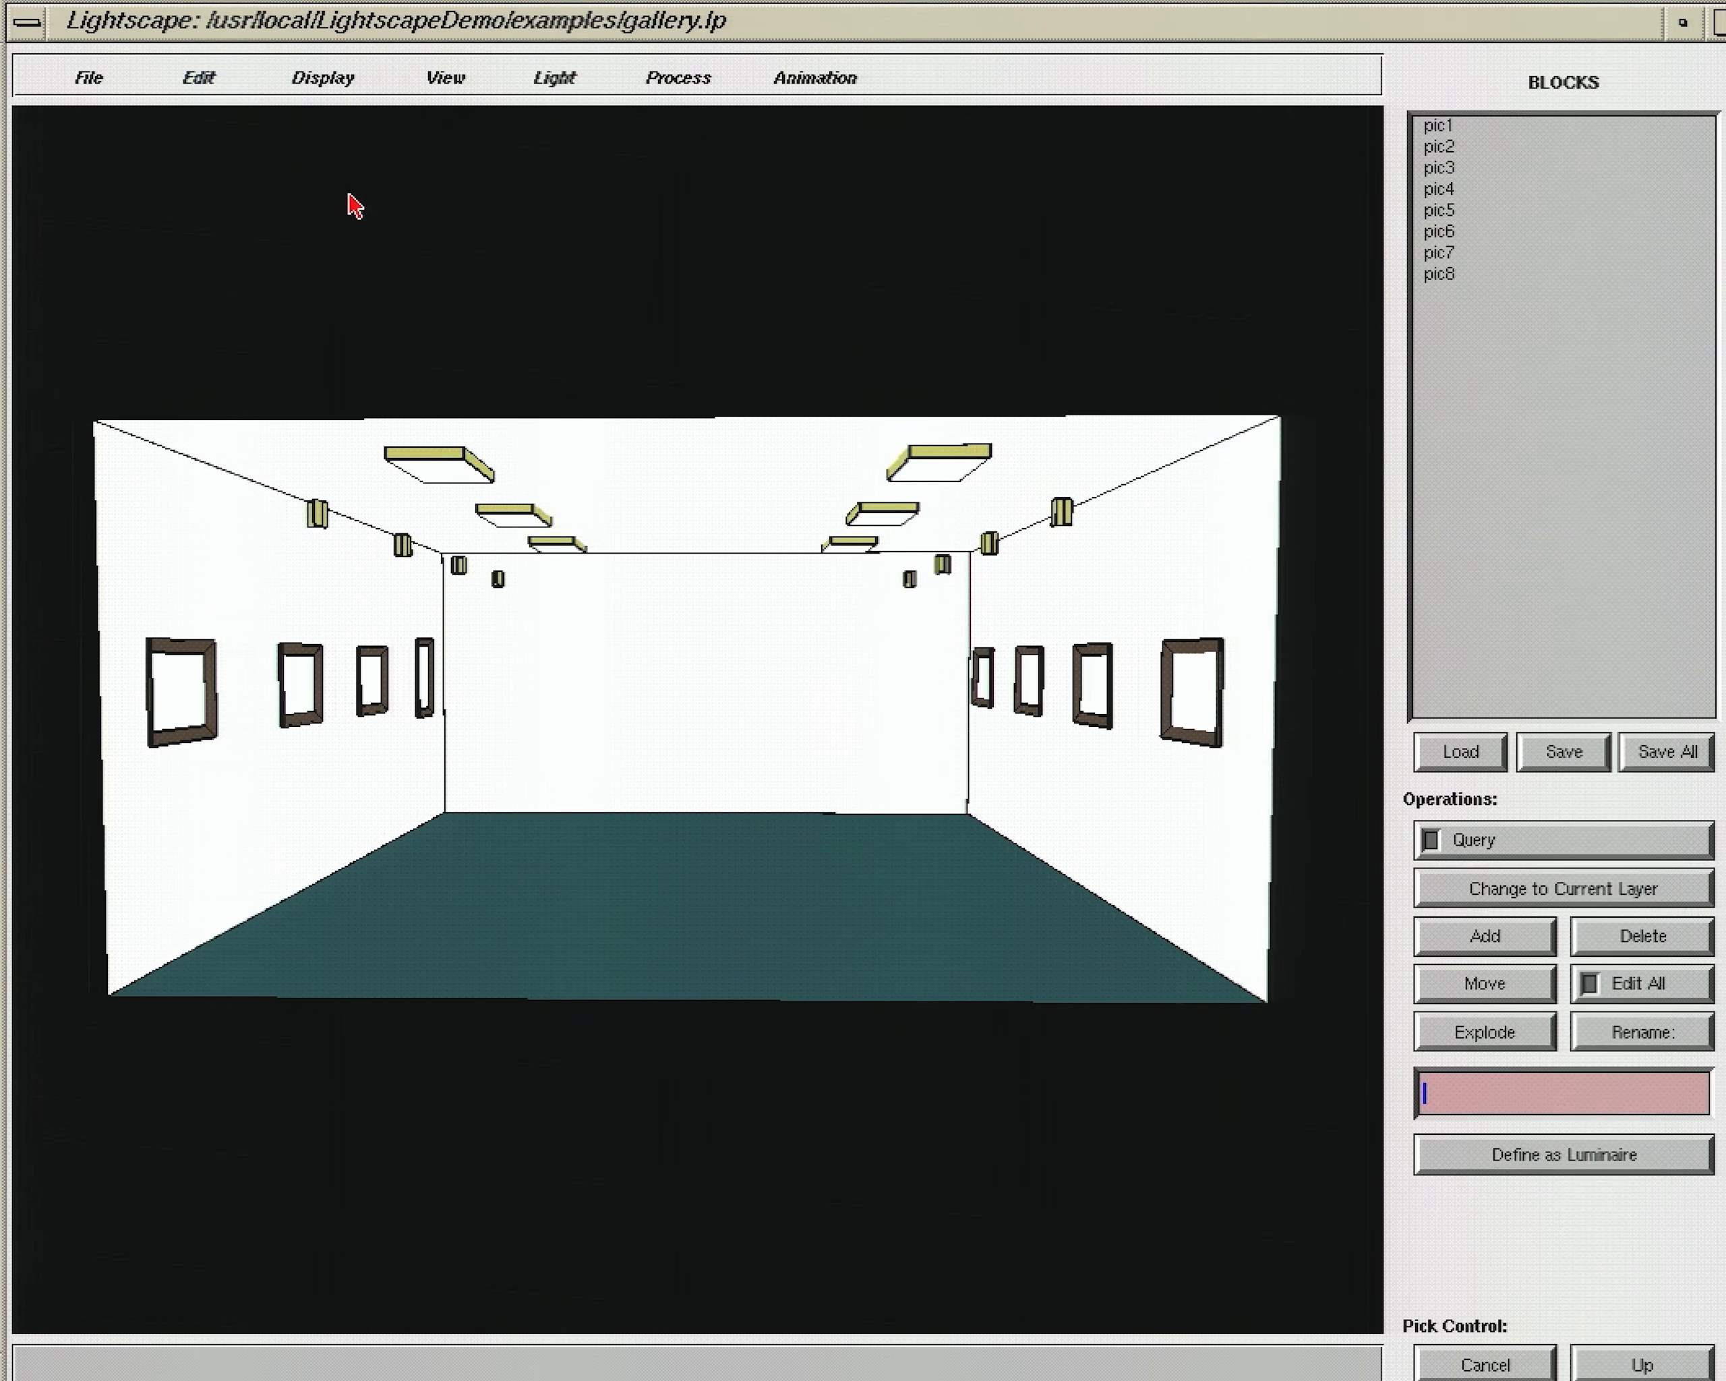
{"action": "left_click", "coordinate": [1452, 748]}
{"action": "double_click", "coordinate": [1521, 131]}
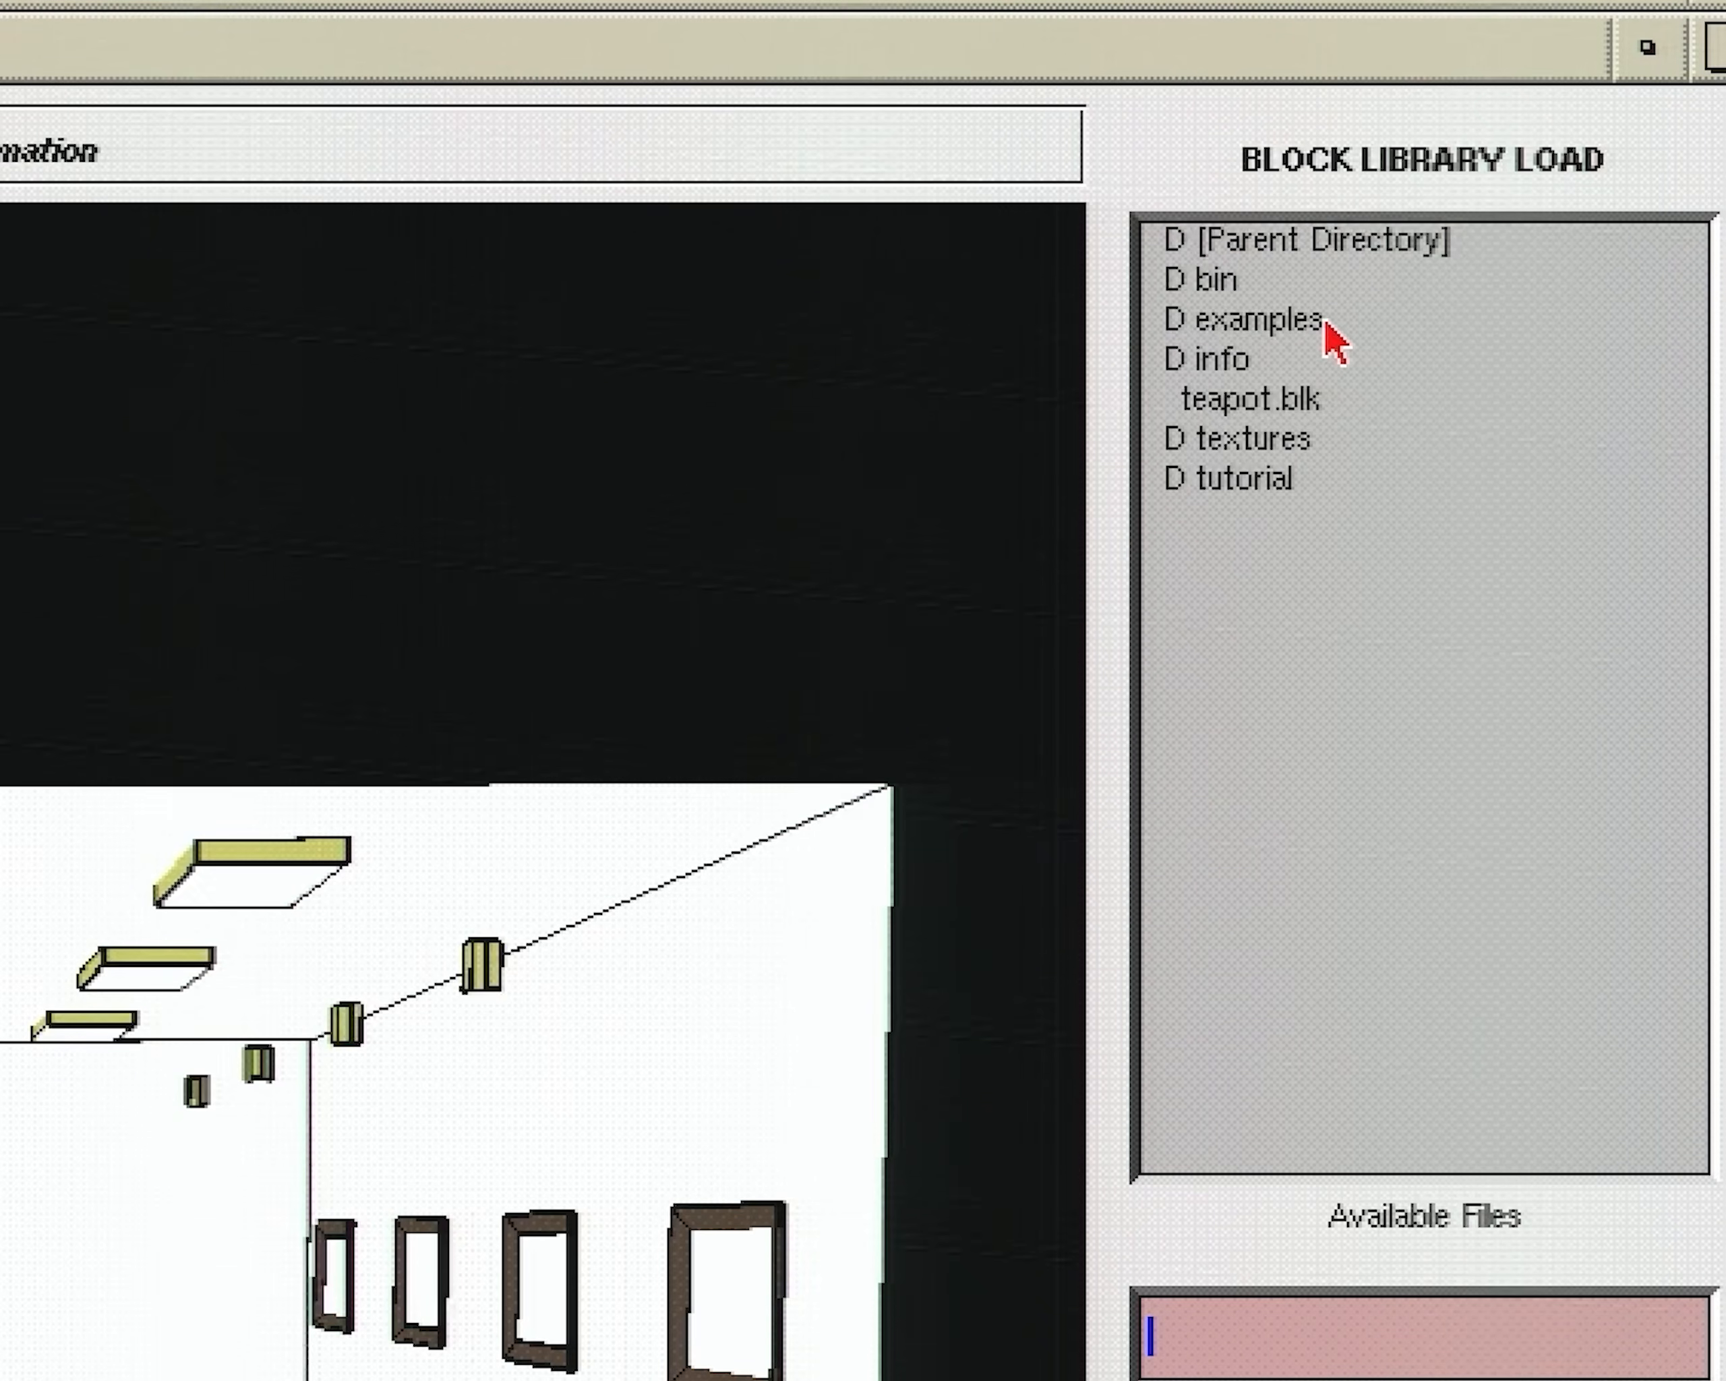
{"action": "double_click", "coordinate": [1302, 327]}
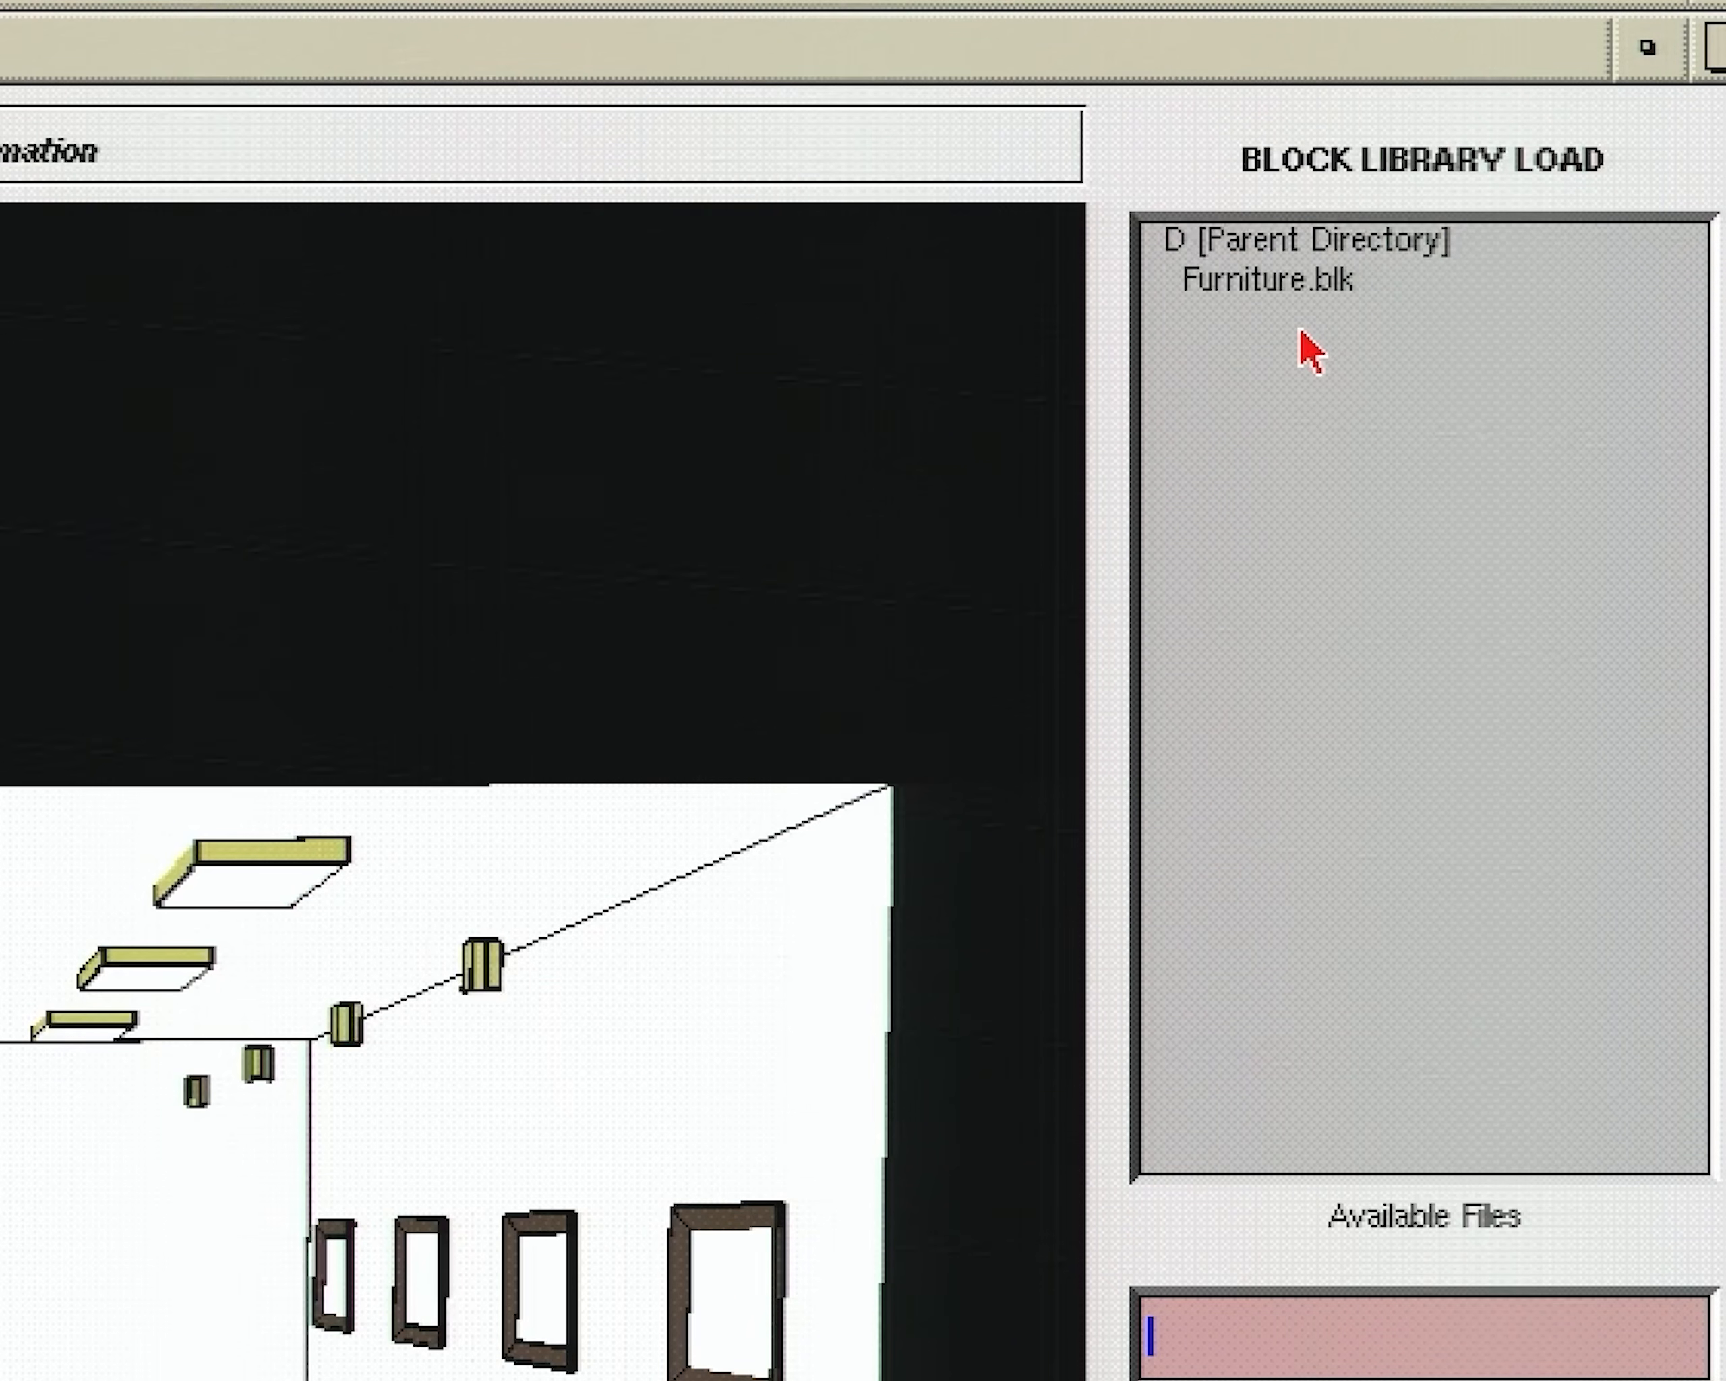
{"action": "left_click", "coordinate": [1303, 289]}
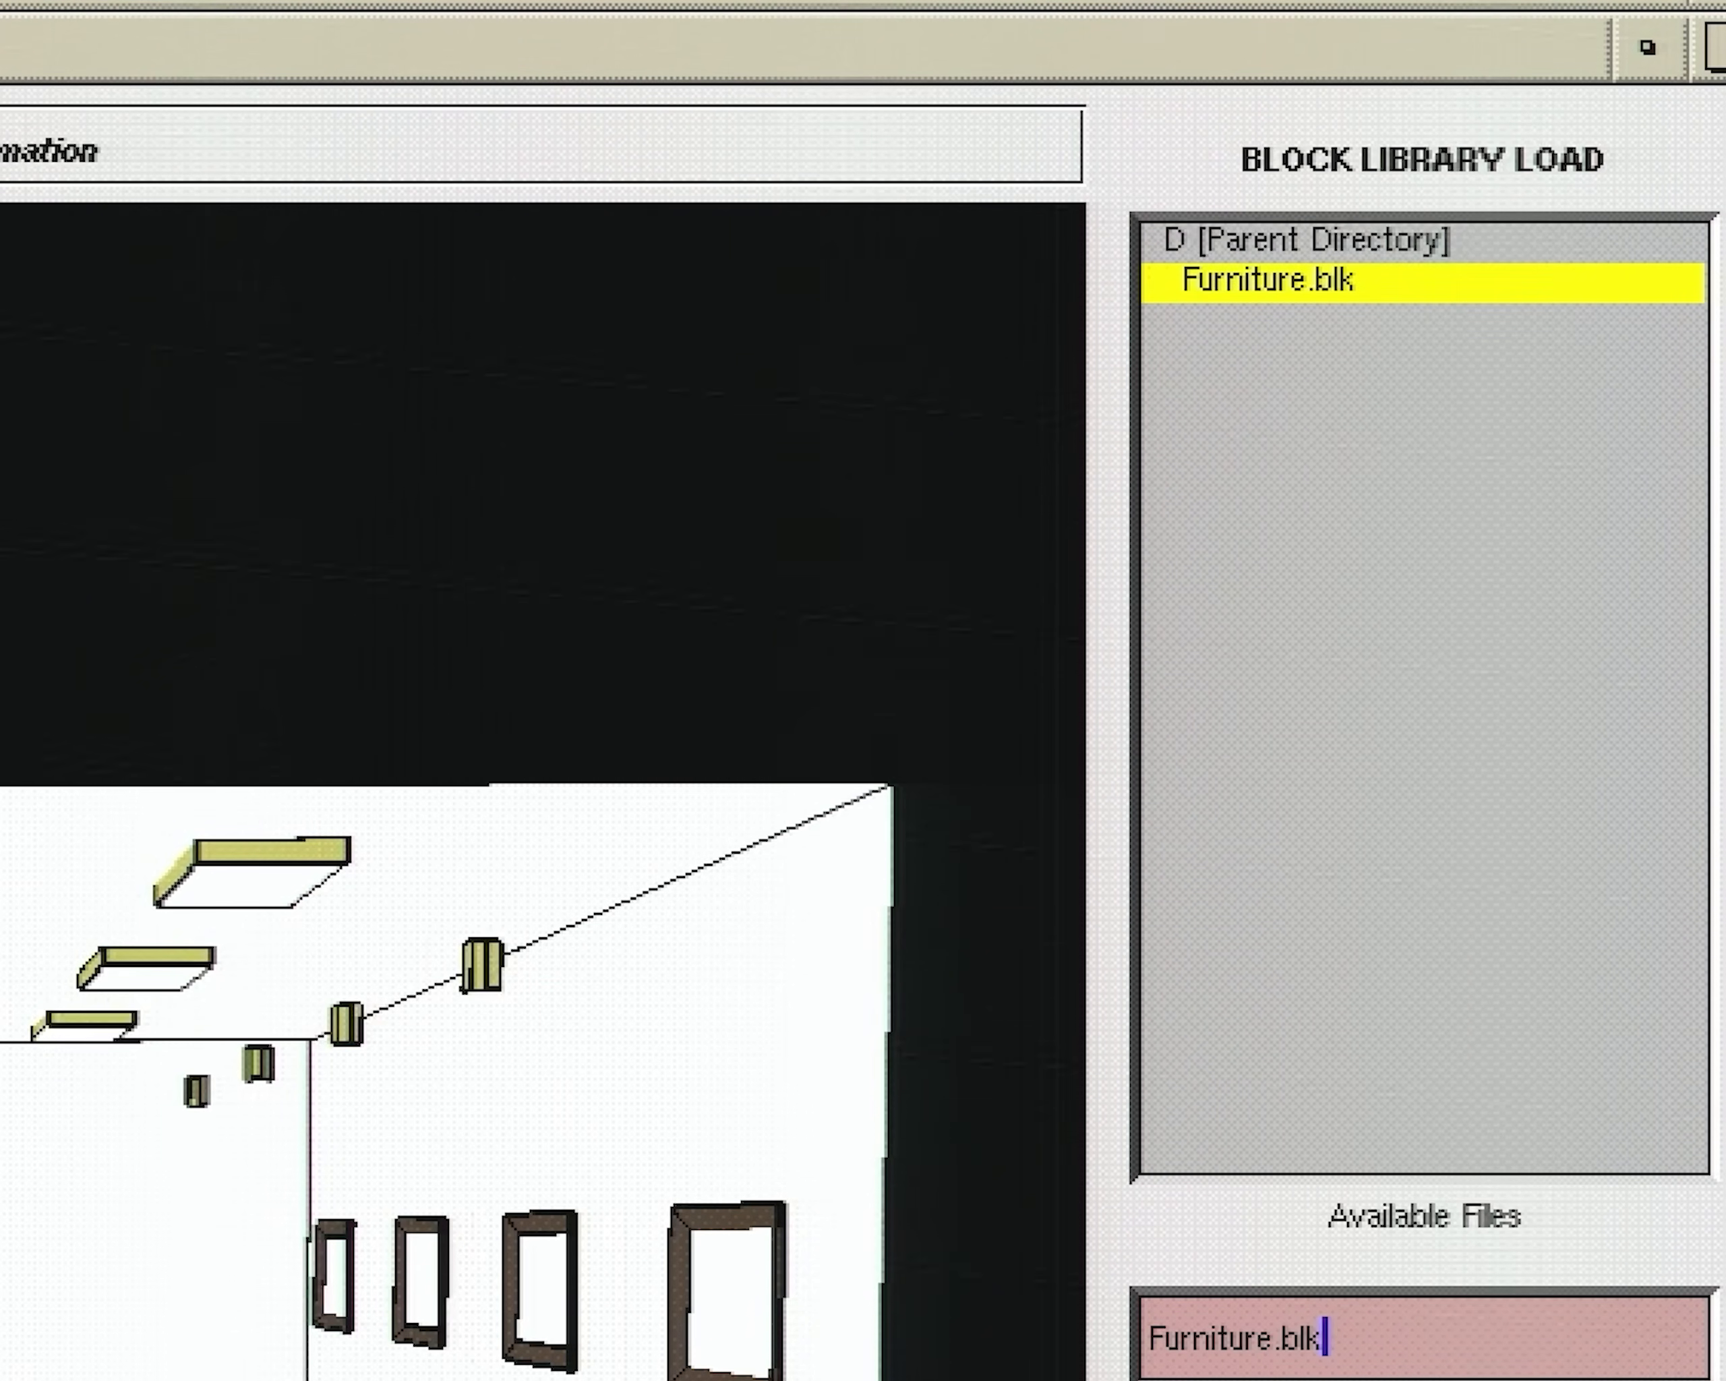
{"action": "key", "text": "Return"}
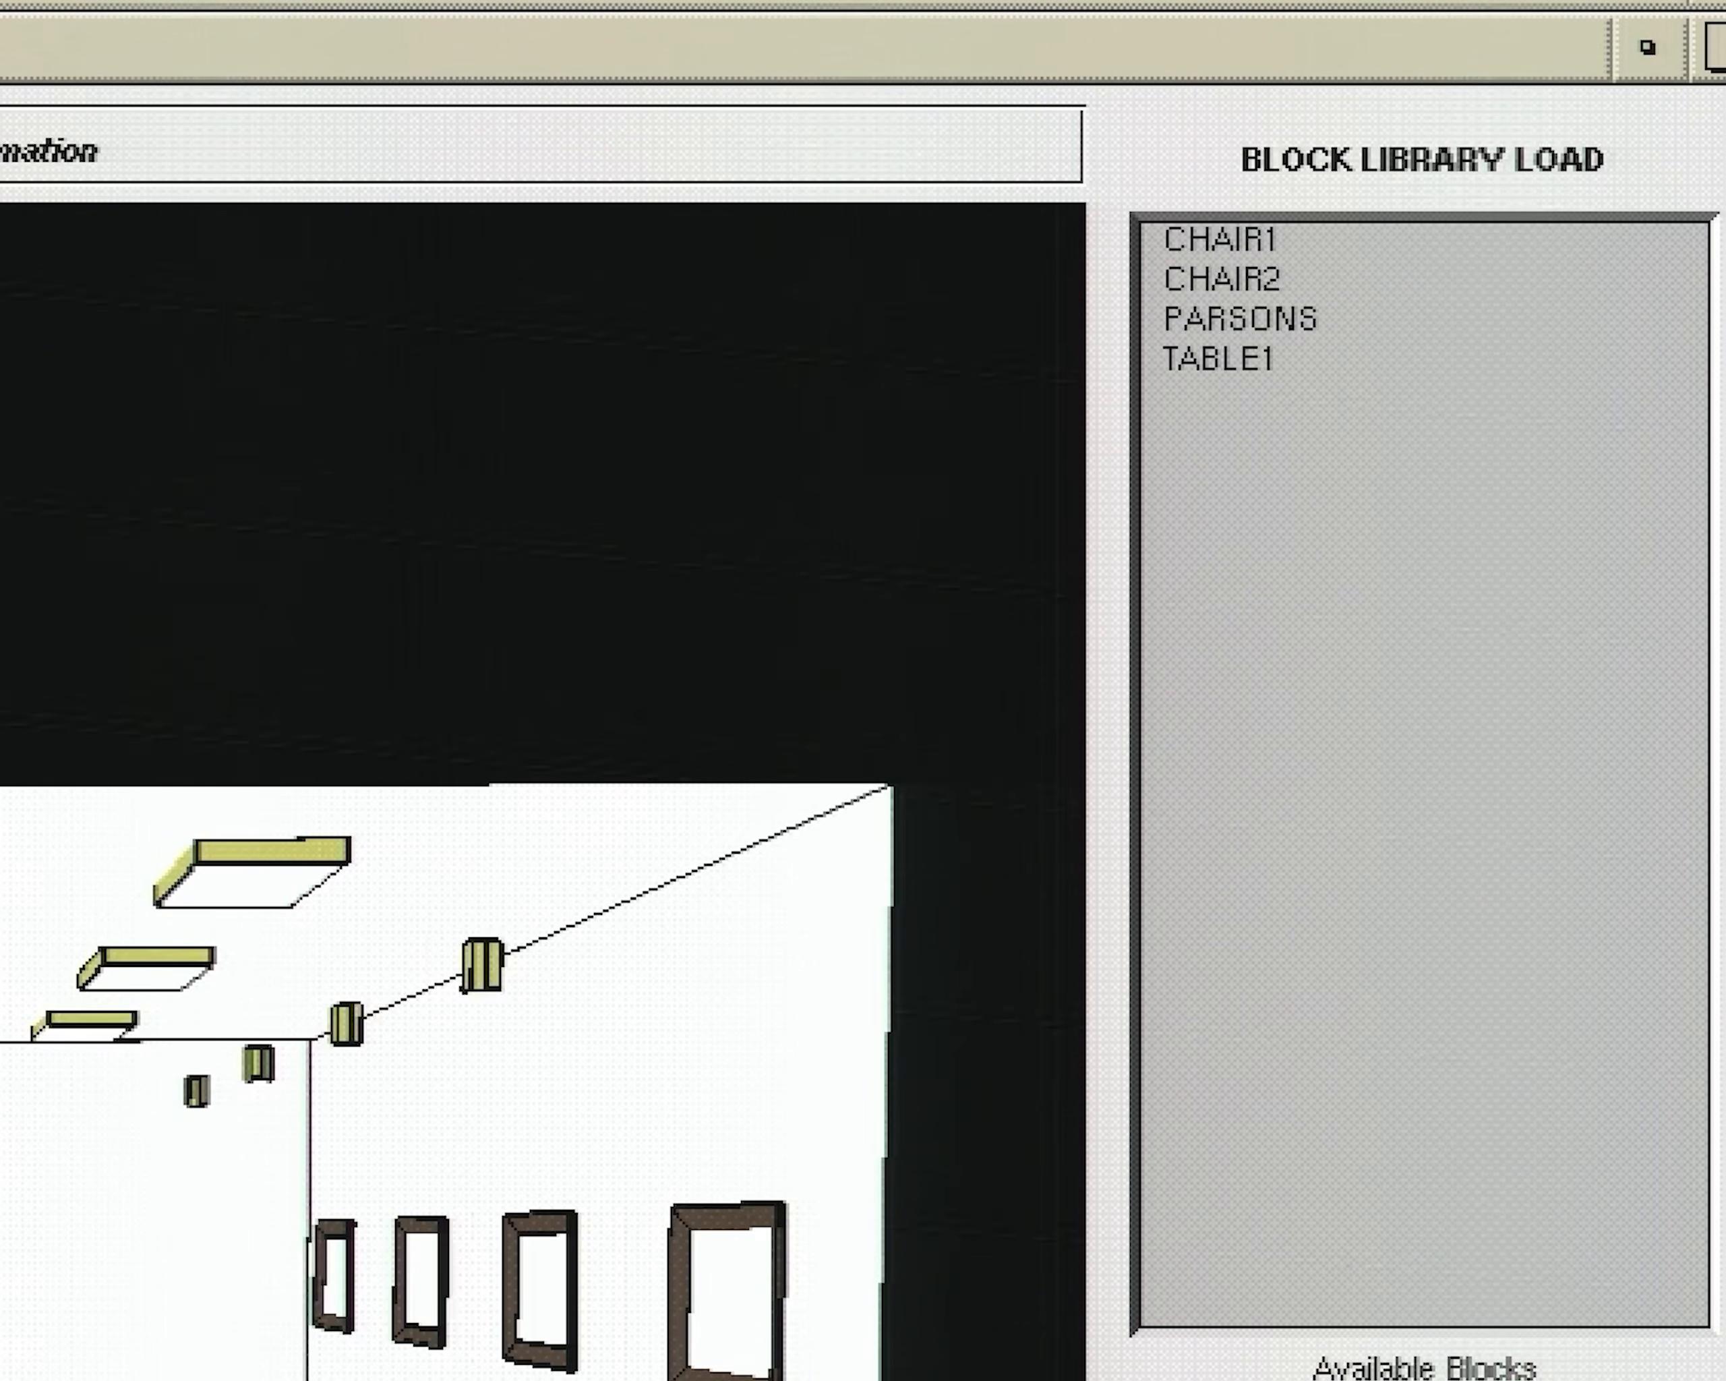
Step: Load the blocks CHAIR1, CHAIR2, PARSONS and TABLE1 from the furniture library
{"action": "left_click", "coordinate": [1297, 243]}
{"action": "left_click", "coordinate": [1302, 360]}
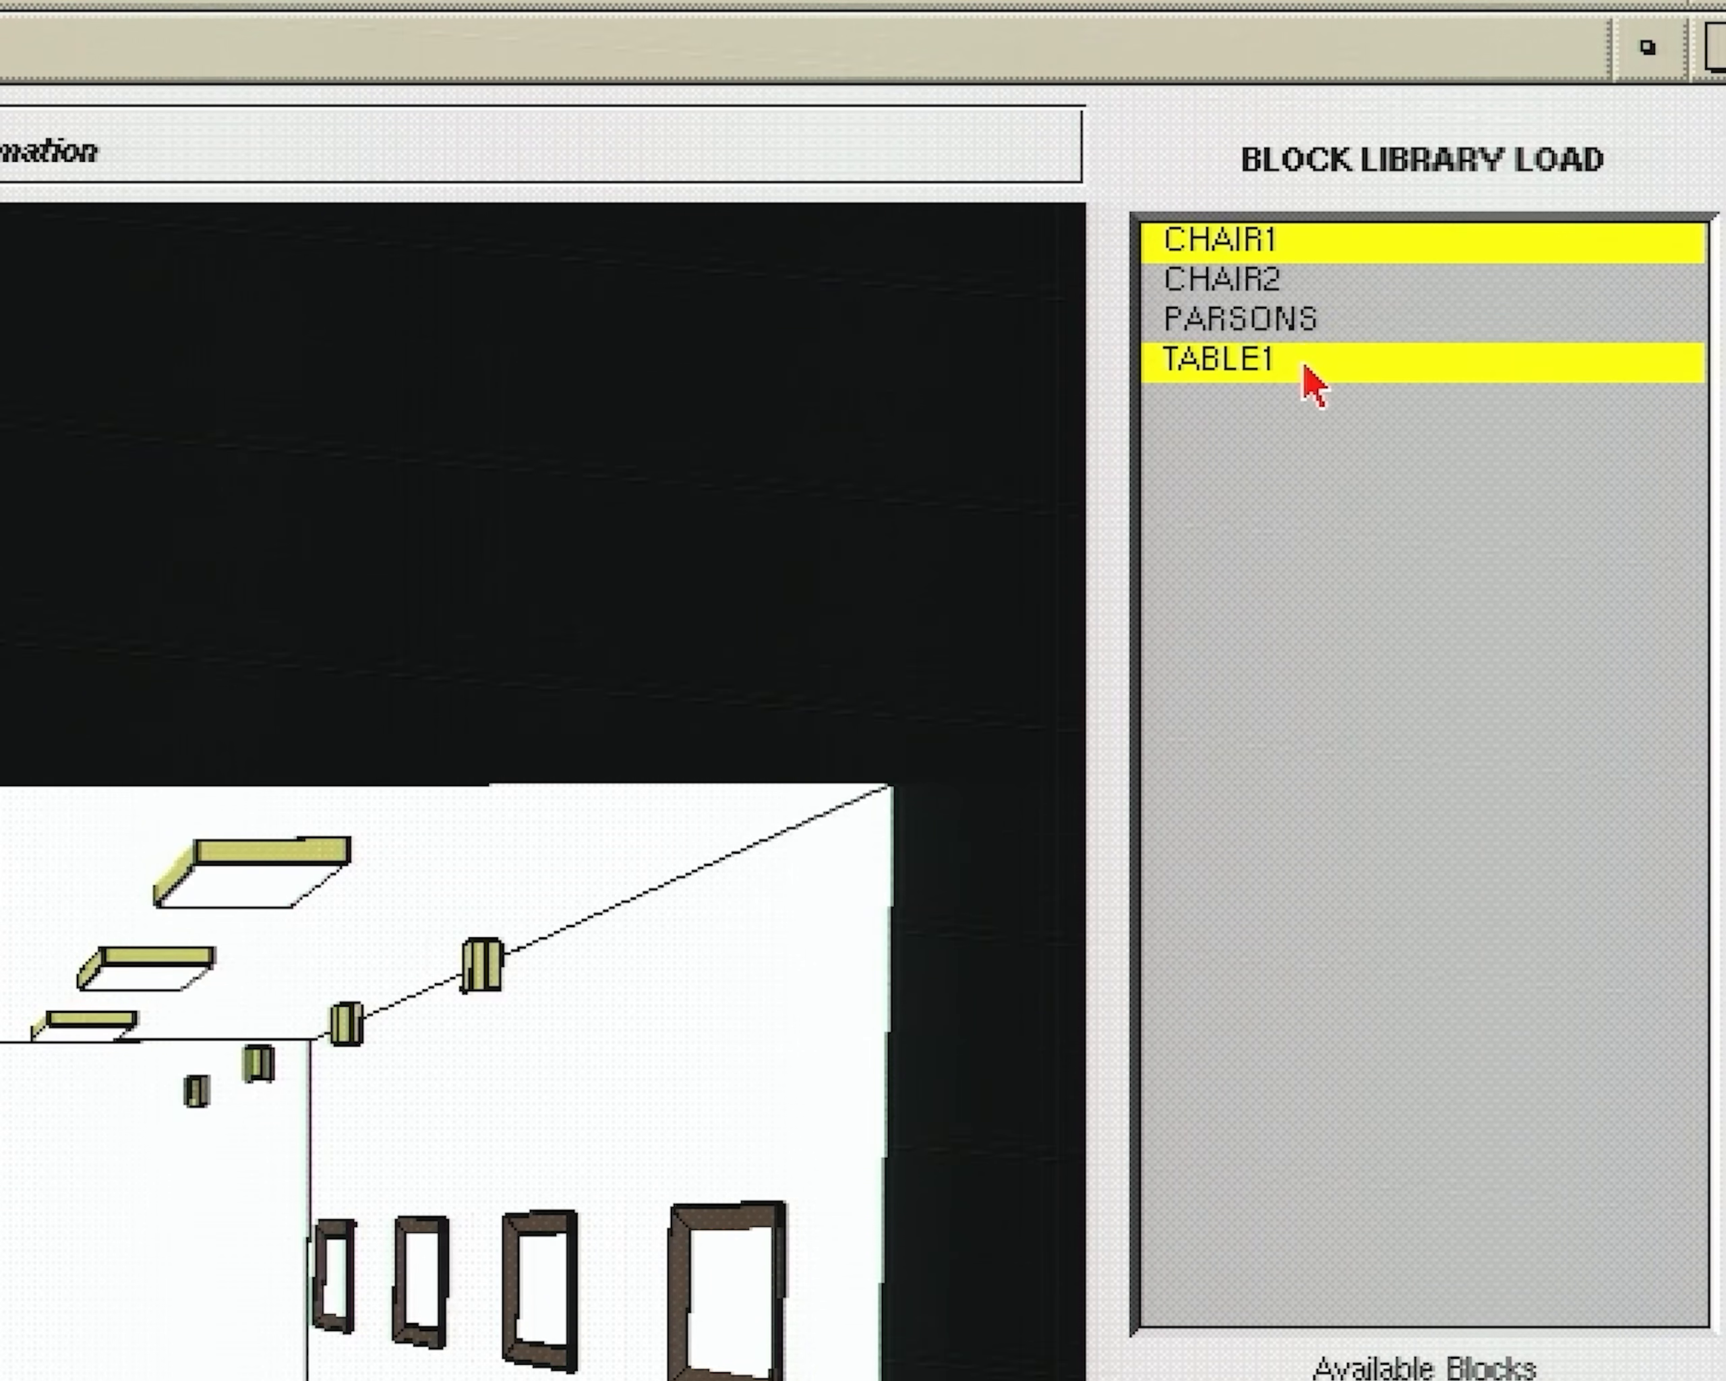
{"action": "left_click", "coordinate": [1304, 321]}
{"action": "left_click", "coordinate": [1301, 279]}
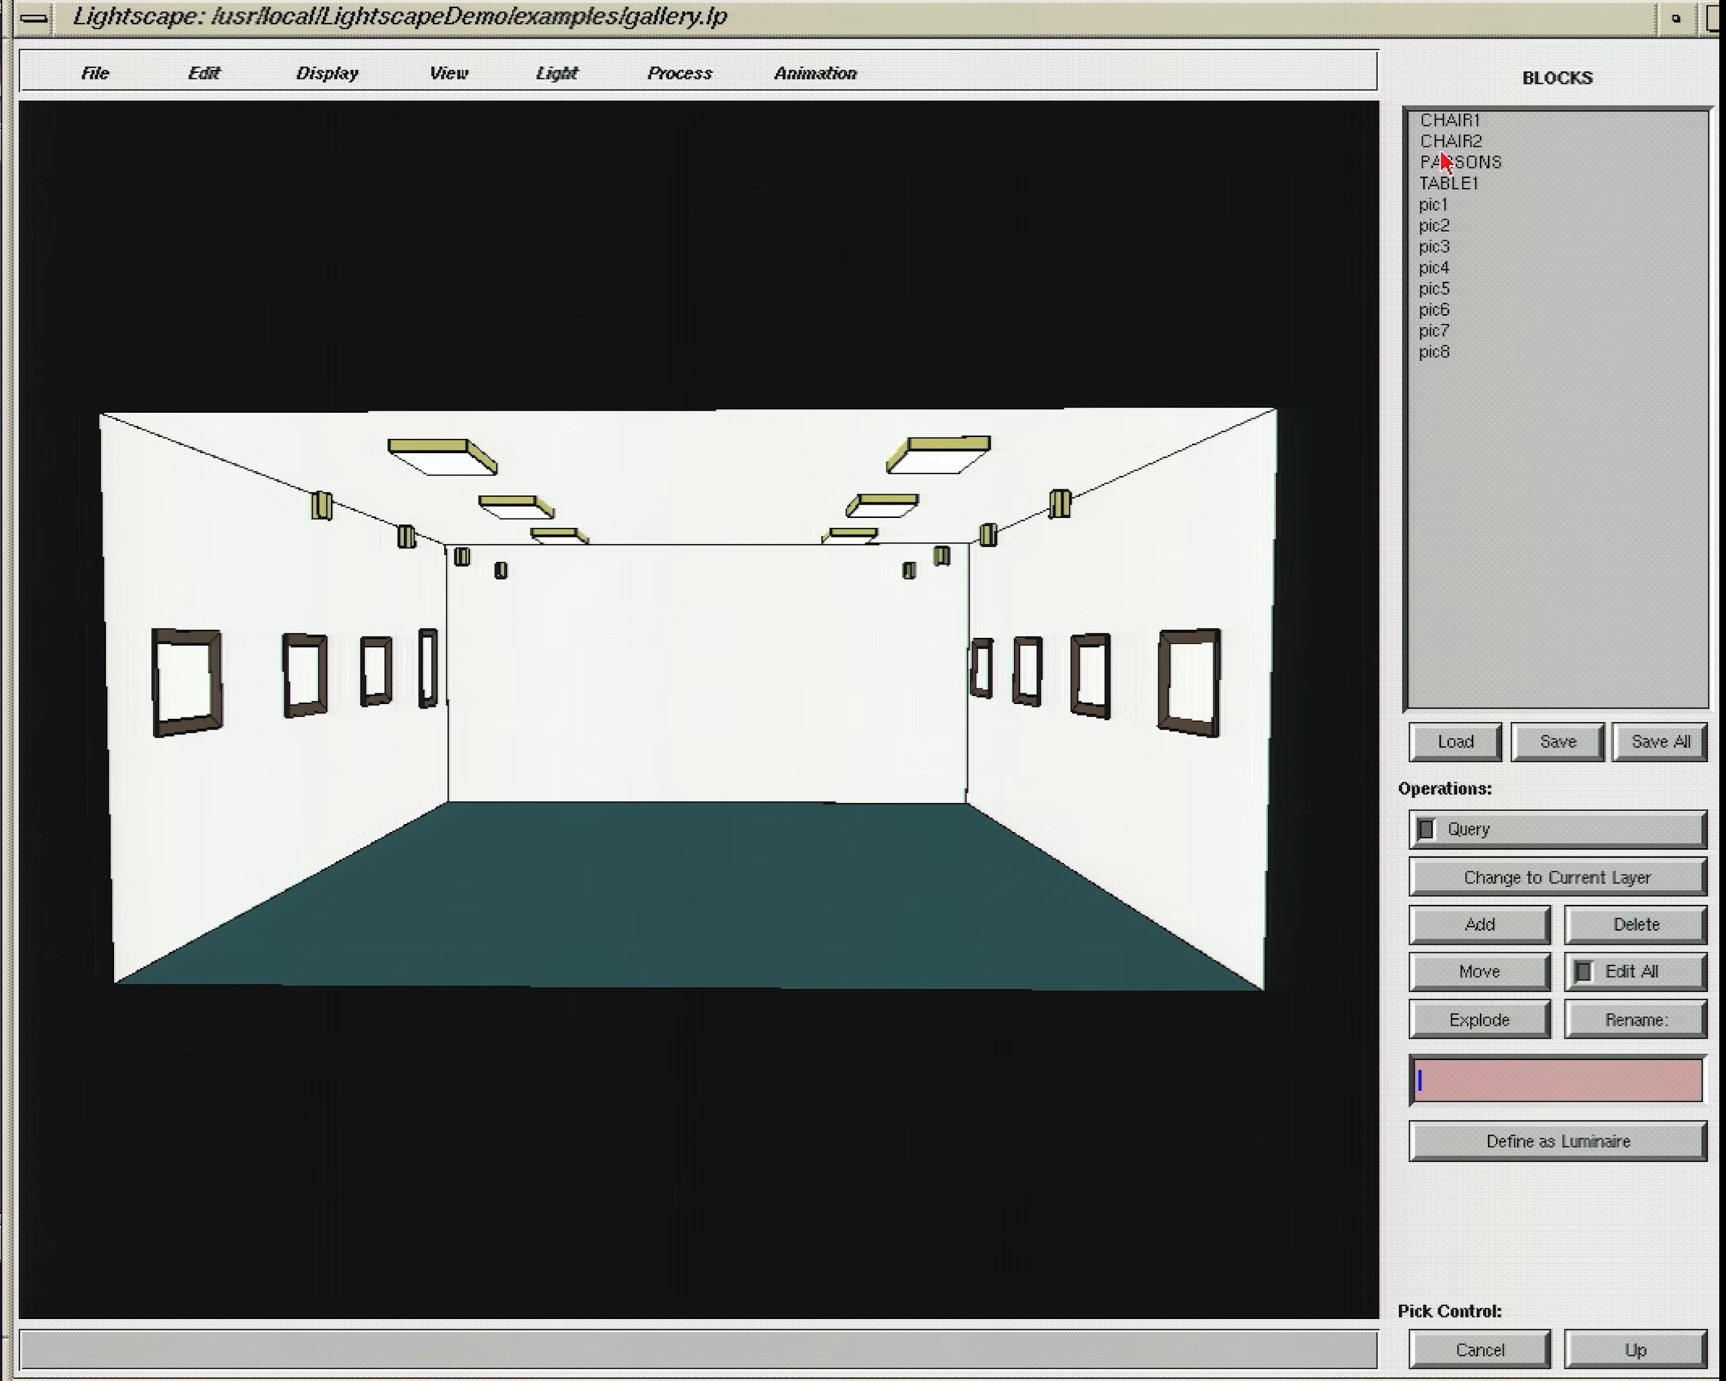
Step: Add the PARSONS table block to the gallery at the origin on the default layer (0)
{"action": "left_click", "coordinate": [1501, 164]}
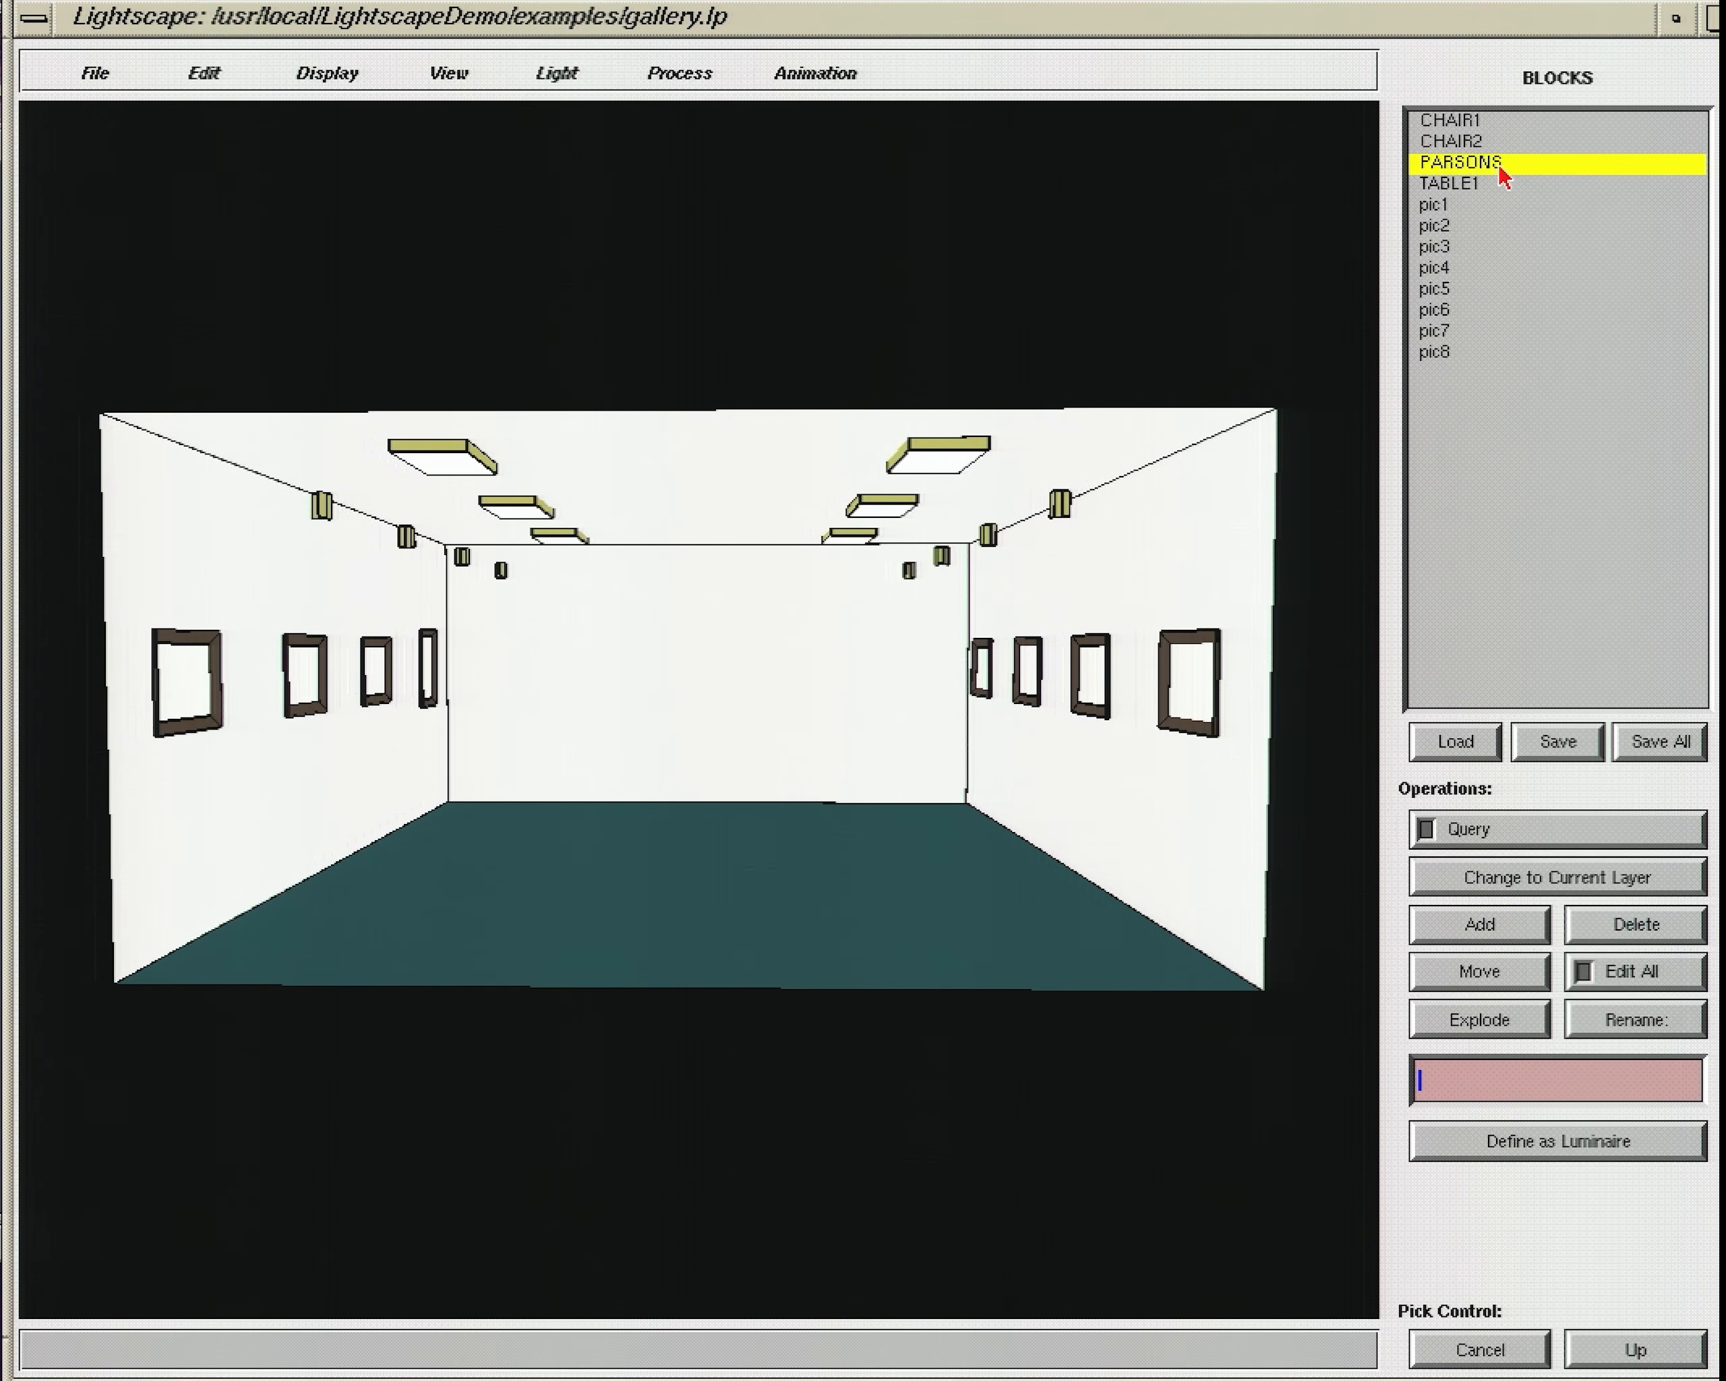
{"action": "left_click", "coordinate": [1452, 942]}
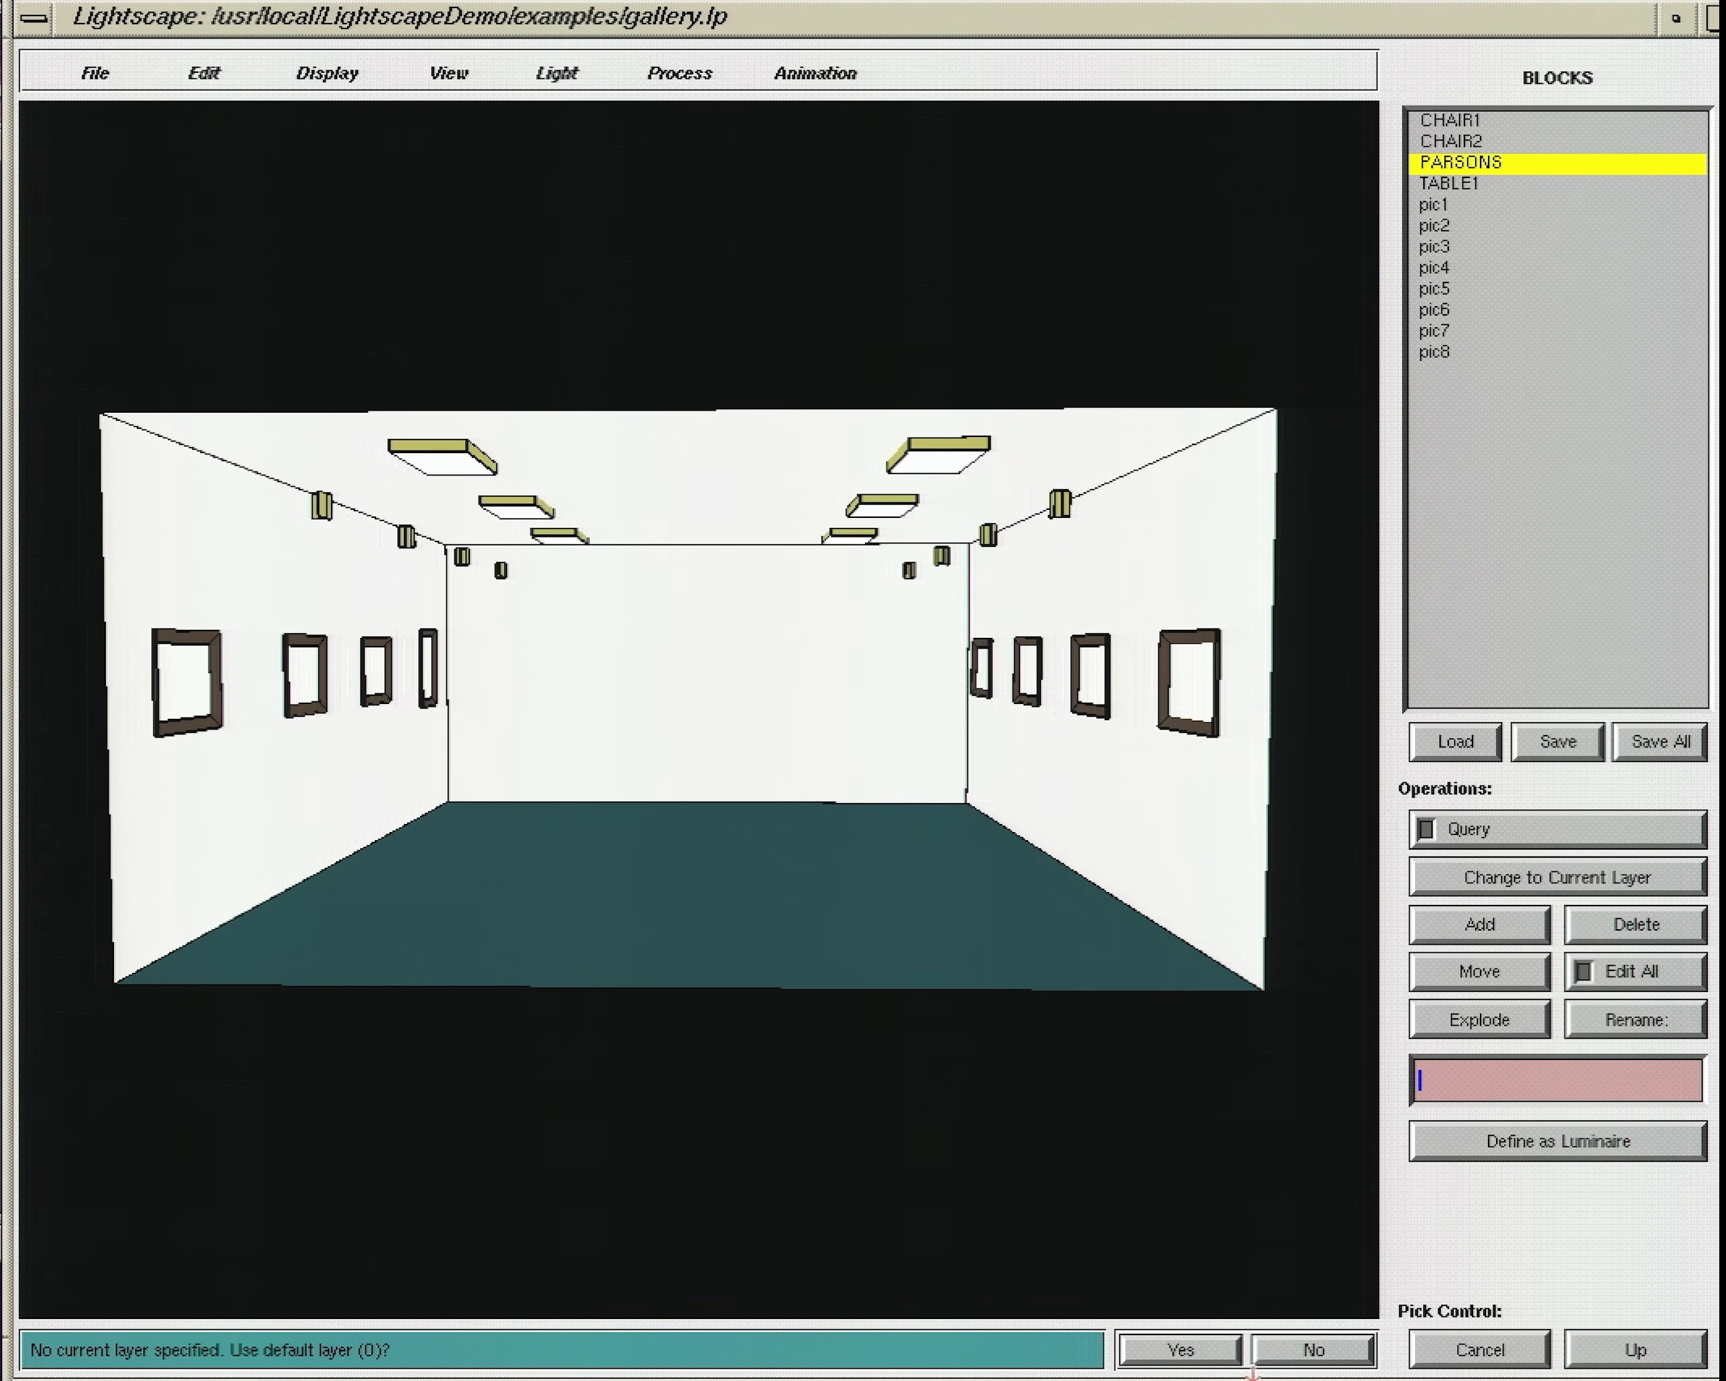
{"action": "left_click", "coordinate": [1179, 1349]}
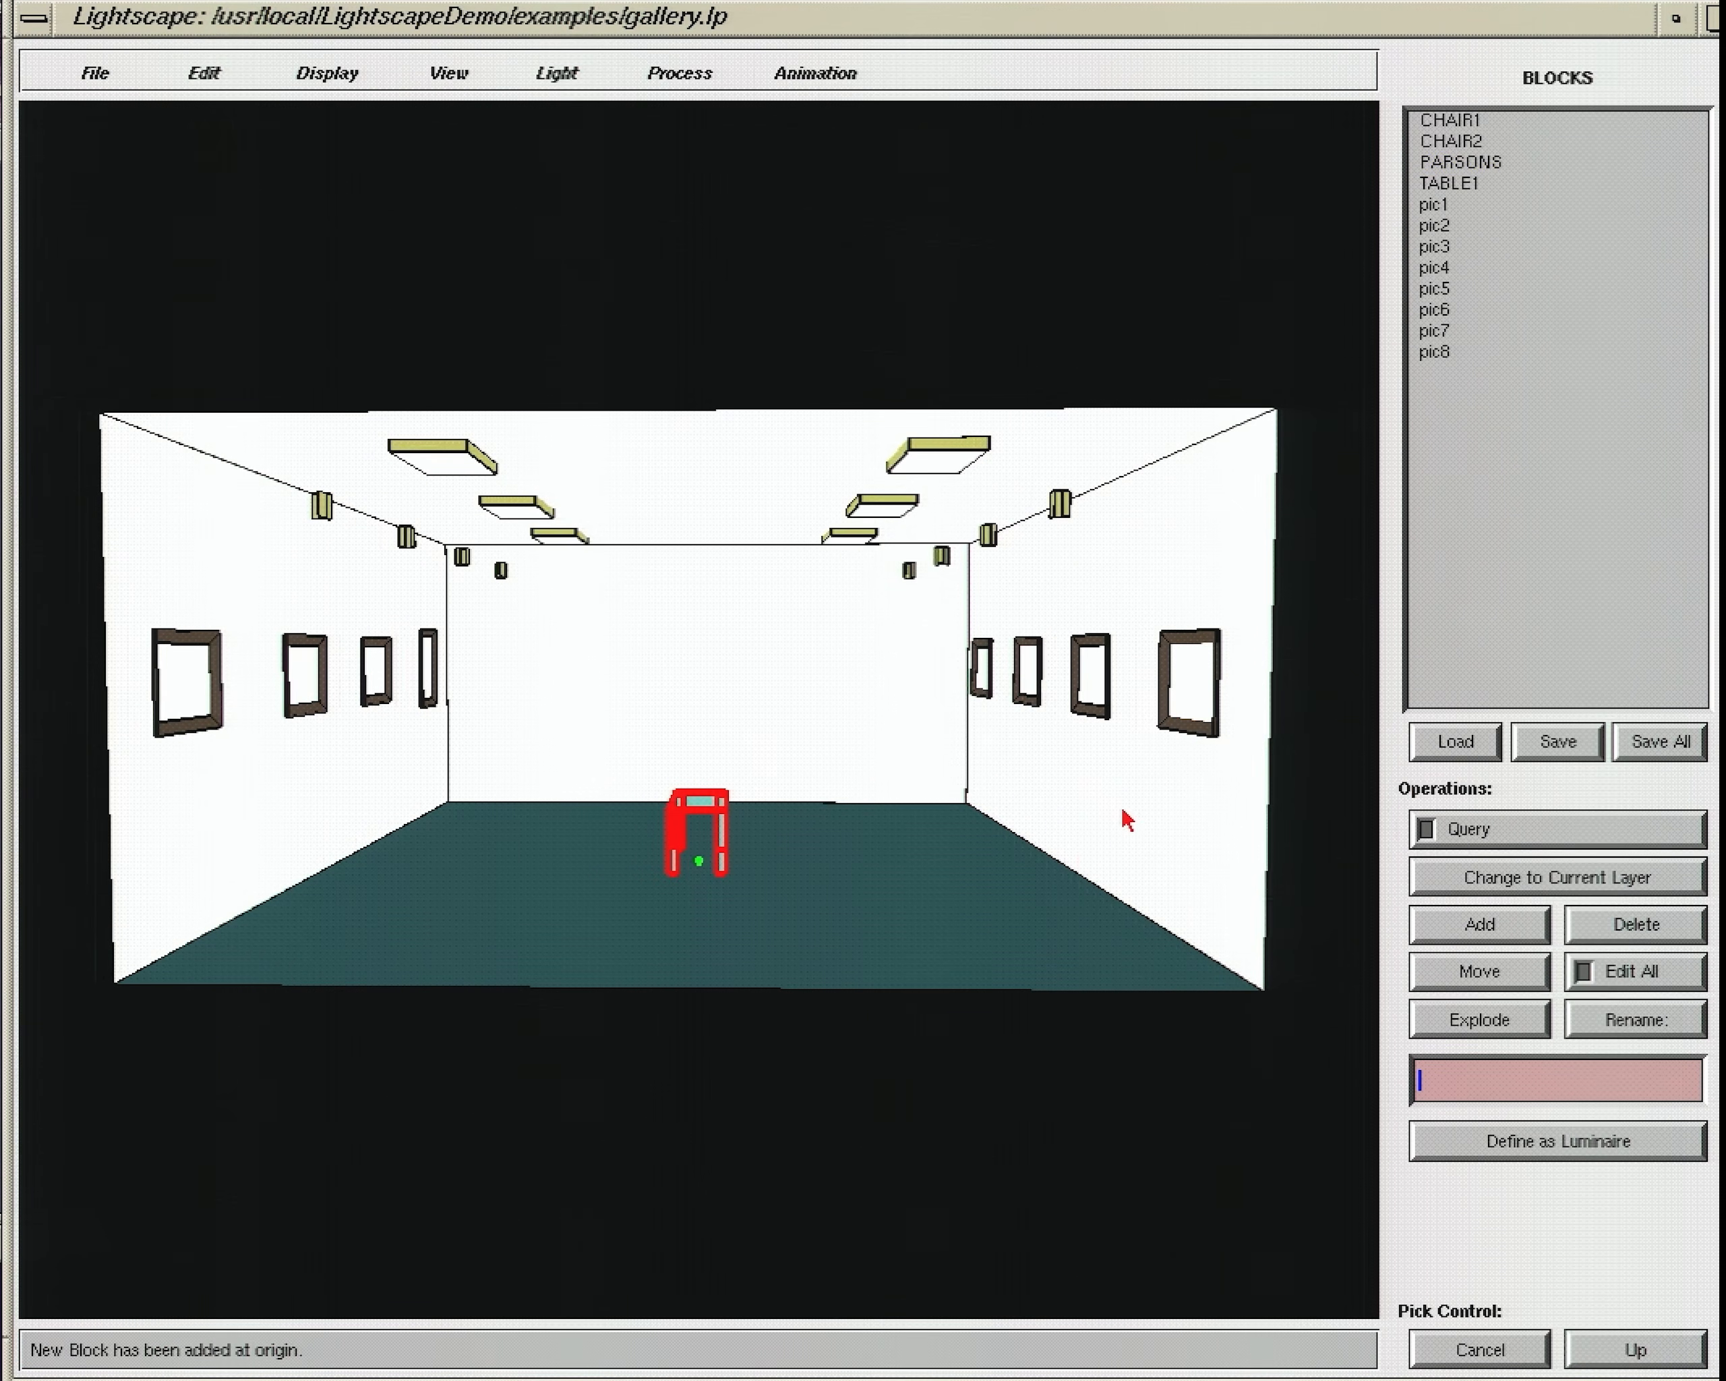
Step: Add a CHAIR2 block to the gallery at the origin on the default layer (0)
{"action": "middle_click_drag", "start_coordinate": [1060, 837], "coordinate": [1048, 945]}
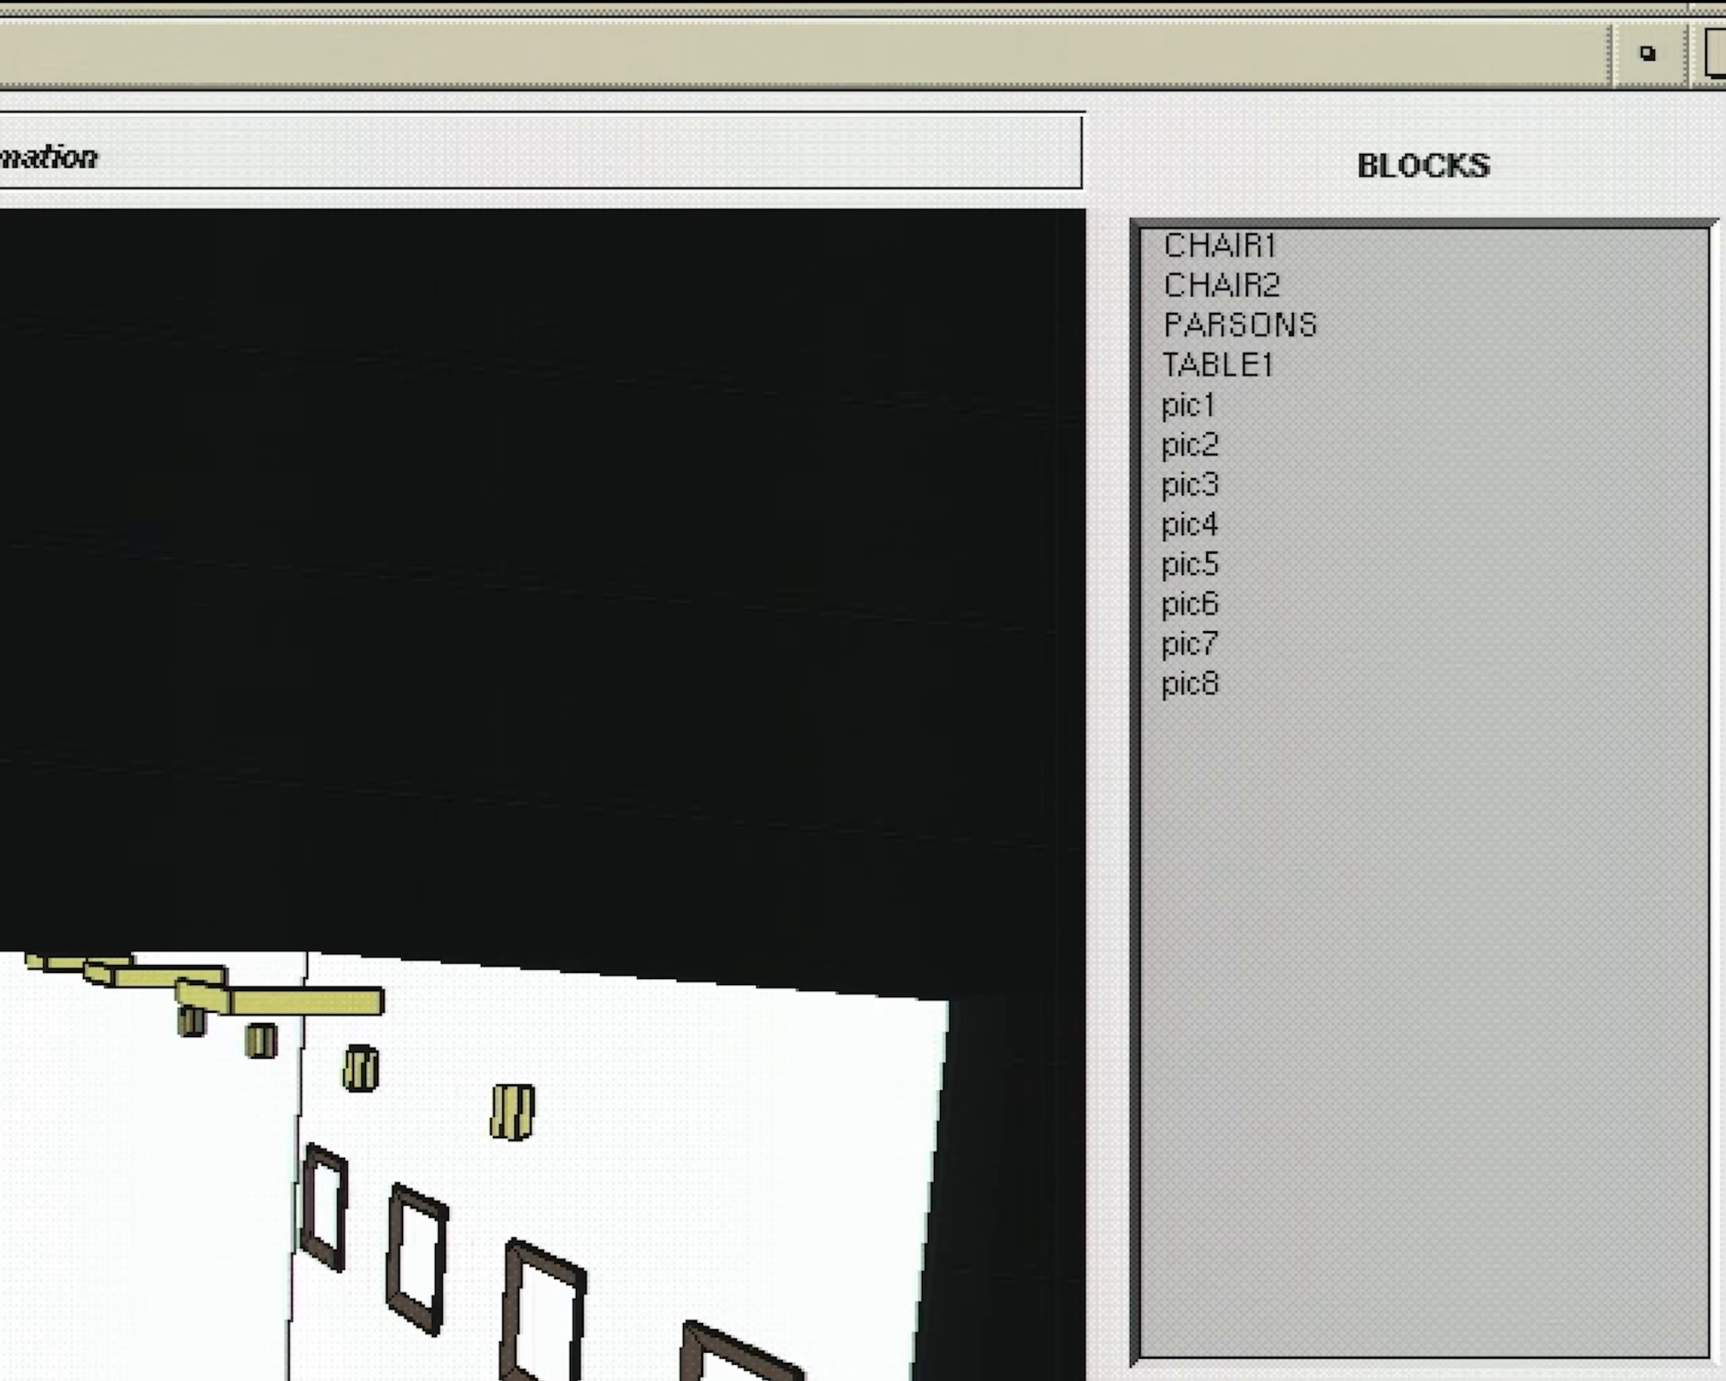
{"action": "left_click", "coordinate": [1275, 289]}
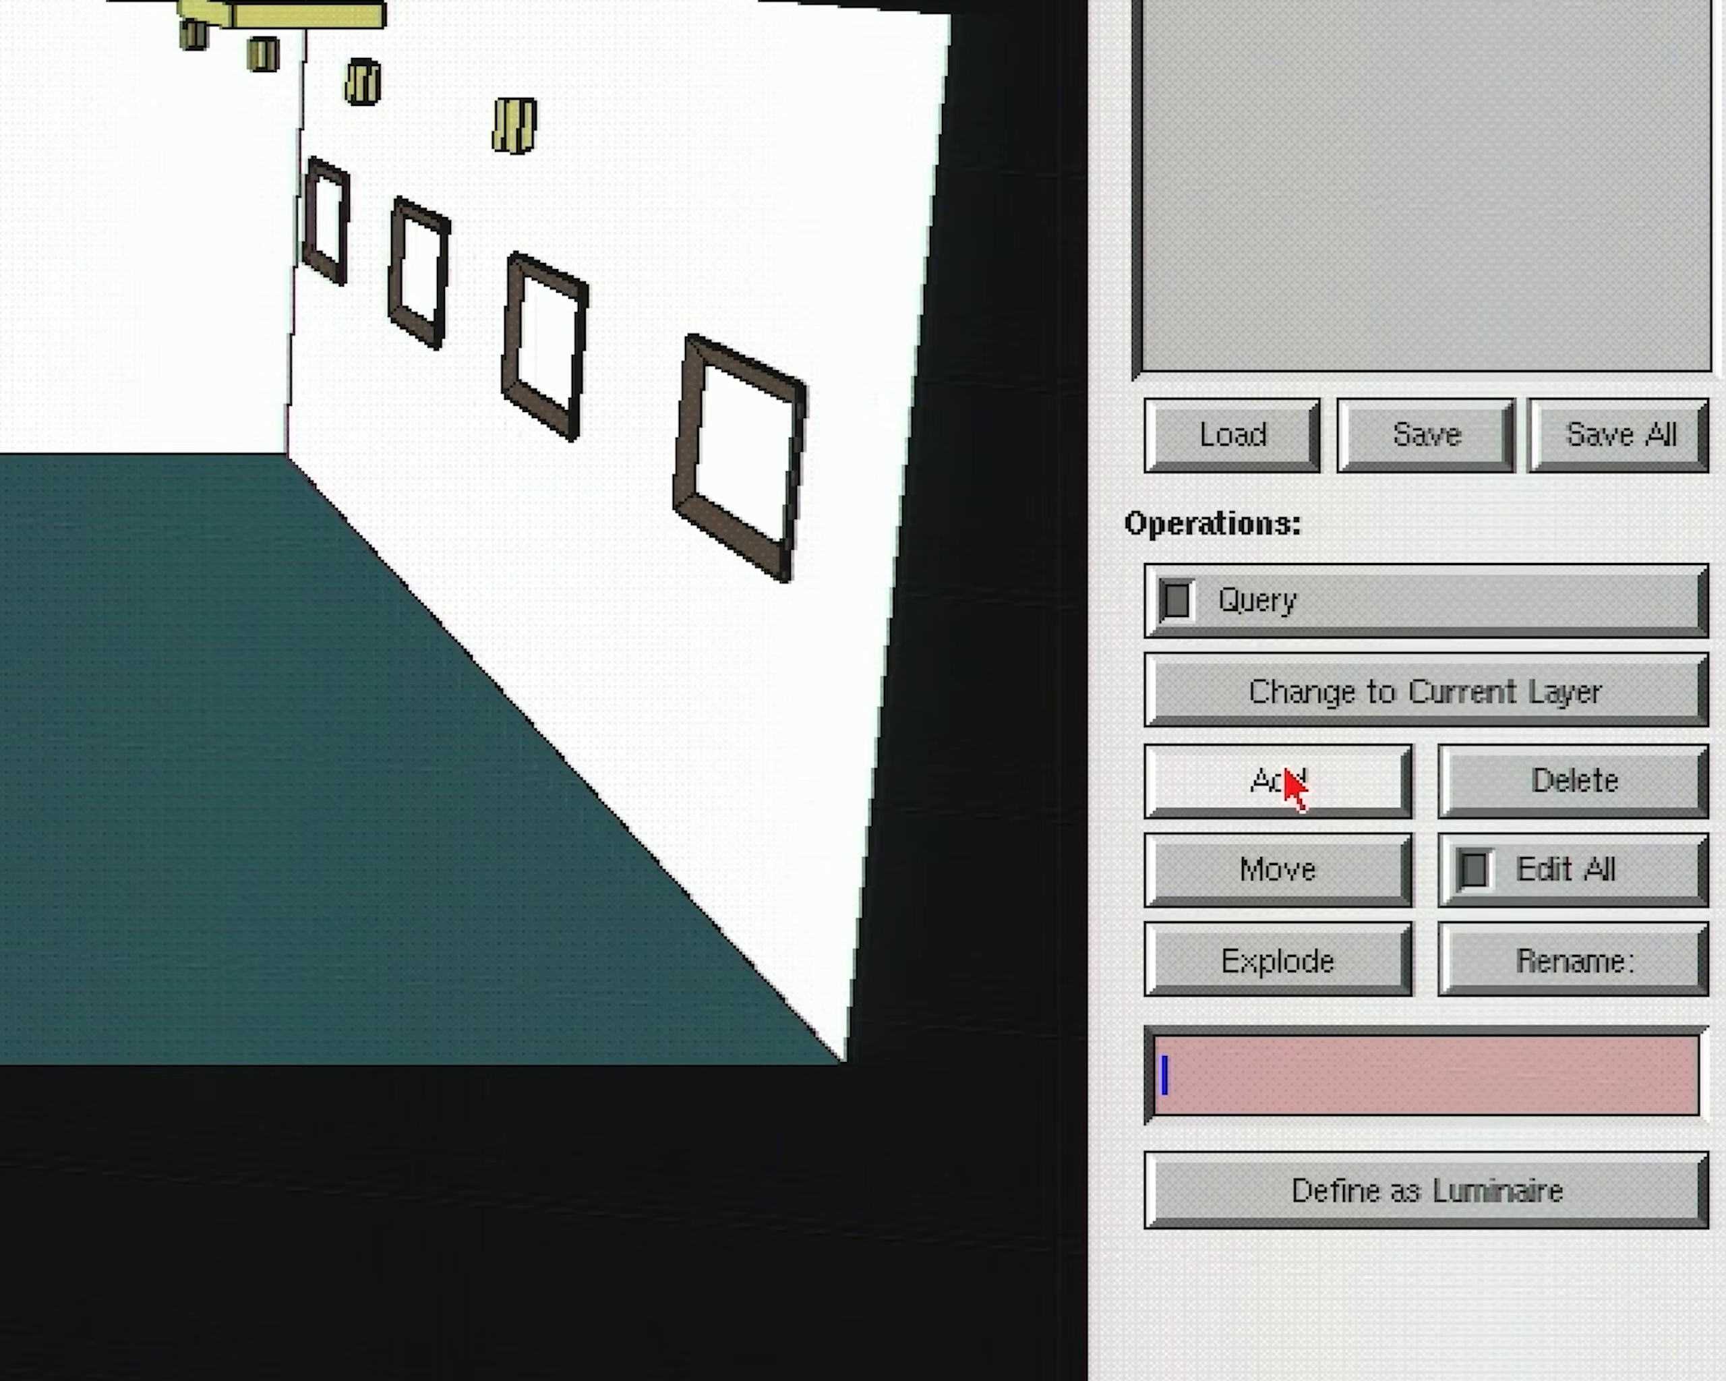
{"action": "left_click", "coordinate": [1275, 778]}
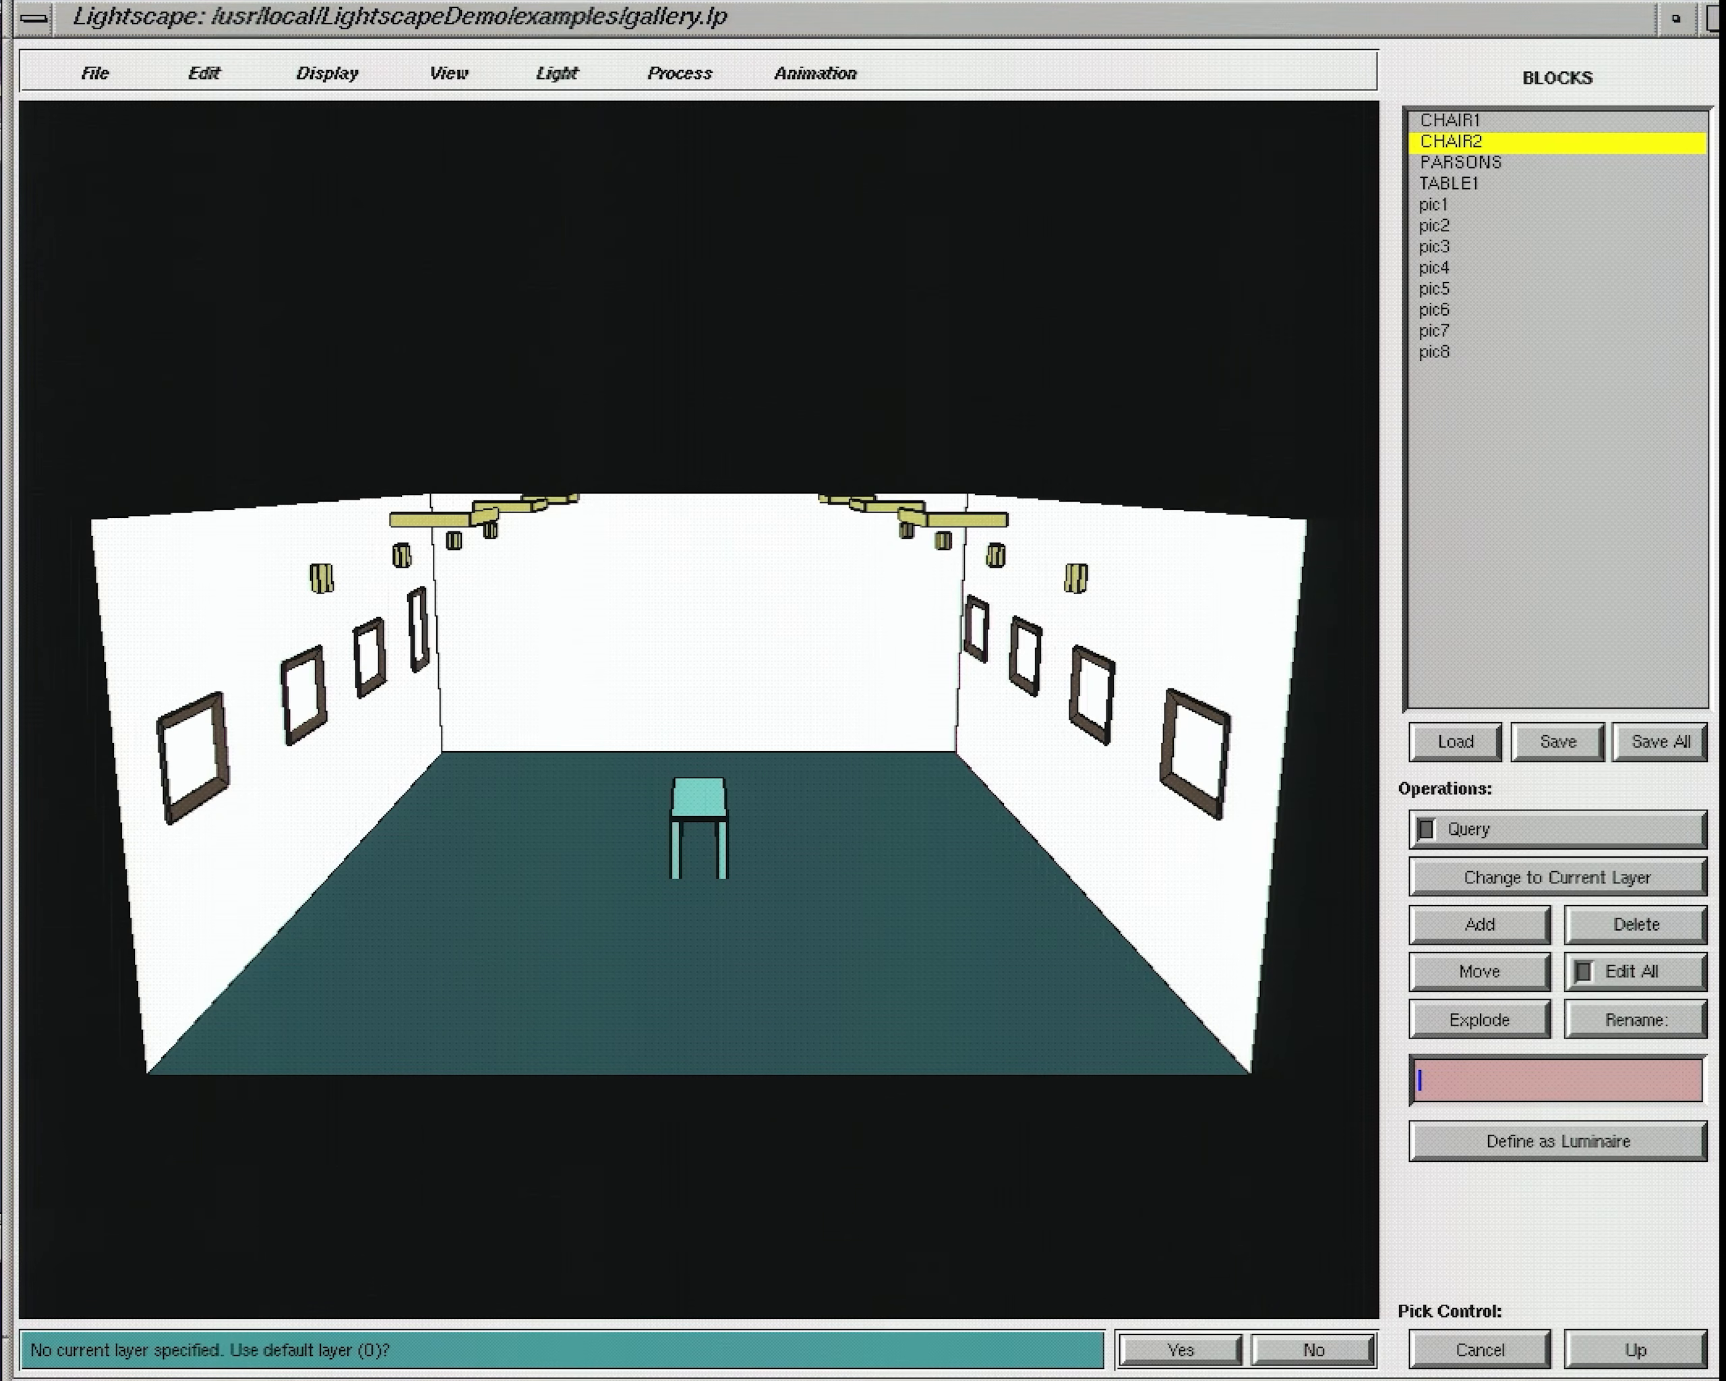
{"action": "left_click", "coordinate": [1176, 1350]}
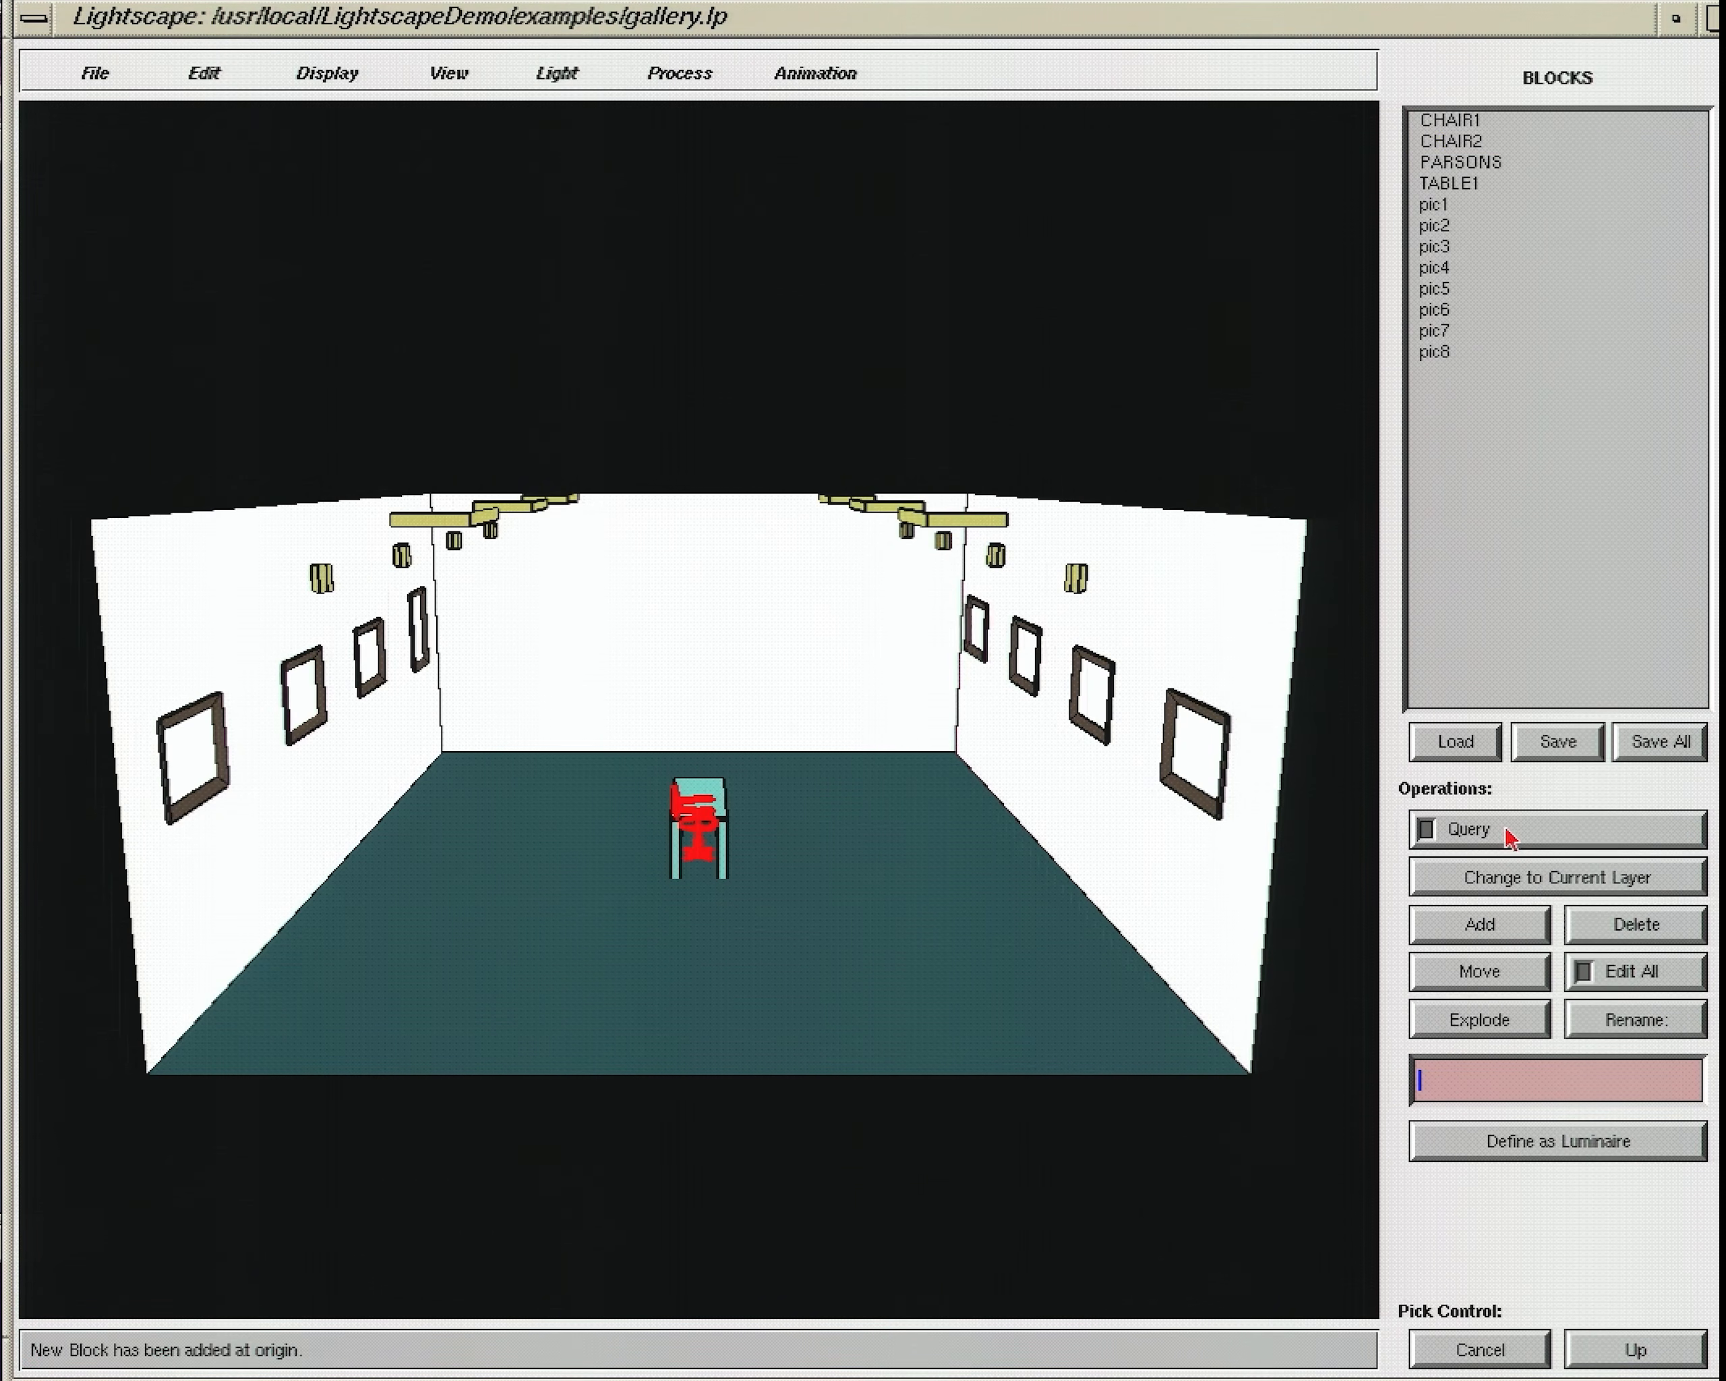
Step: Move the new chair out from under the table to beside one long side using Drag Position
{"action": "left_click", "coordinate": [1477, 982]}
{"action": "left_click", "coordinate": [1535, 540]}
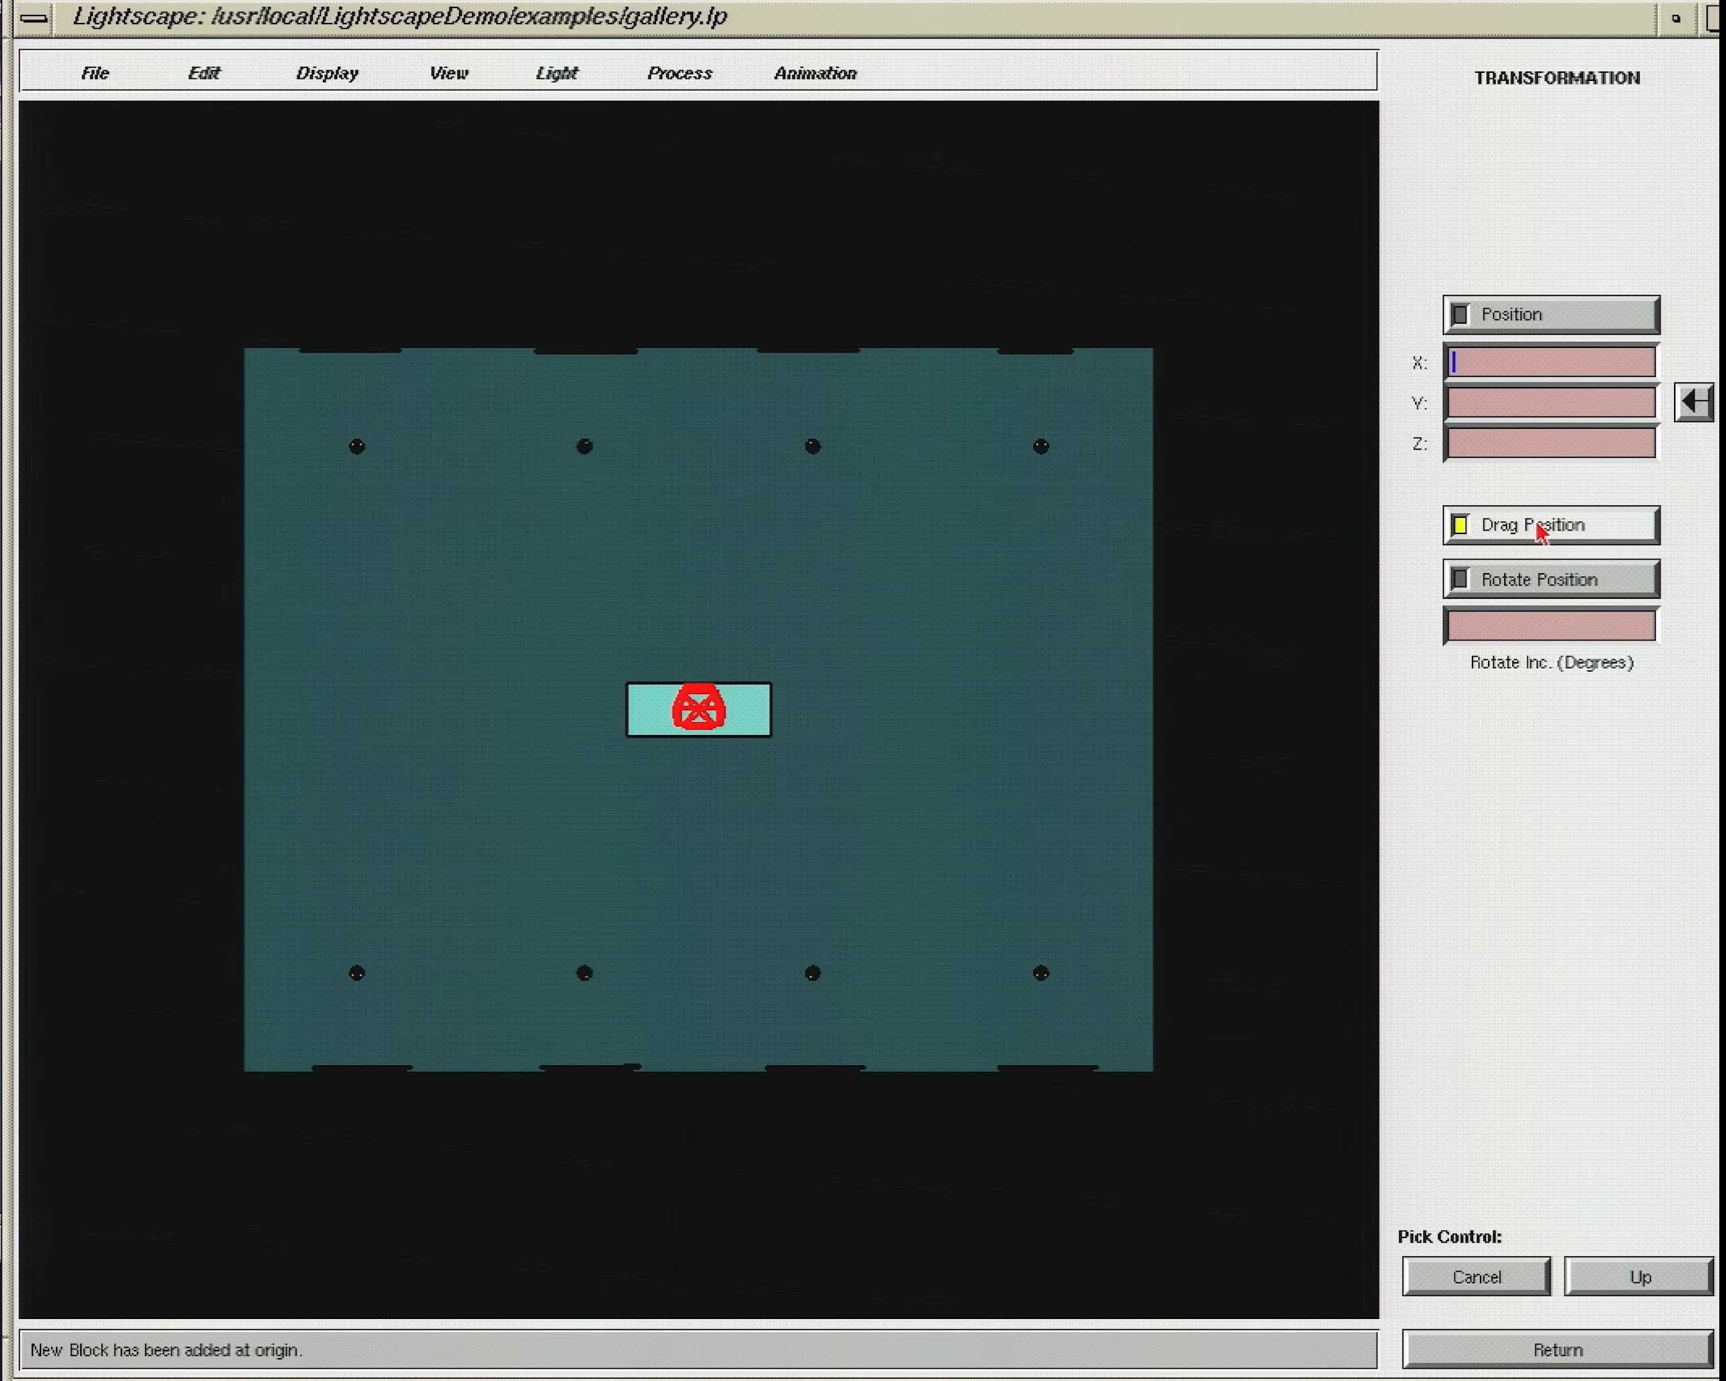
{"action": "middle_click_drag", "start_coordinate": [699, 706], "coordinate": [709, 777]}
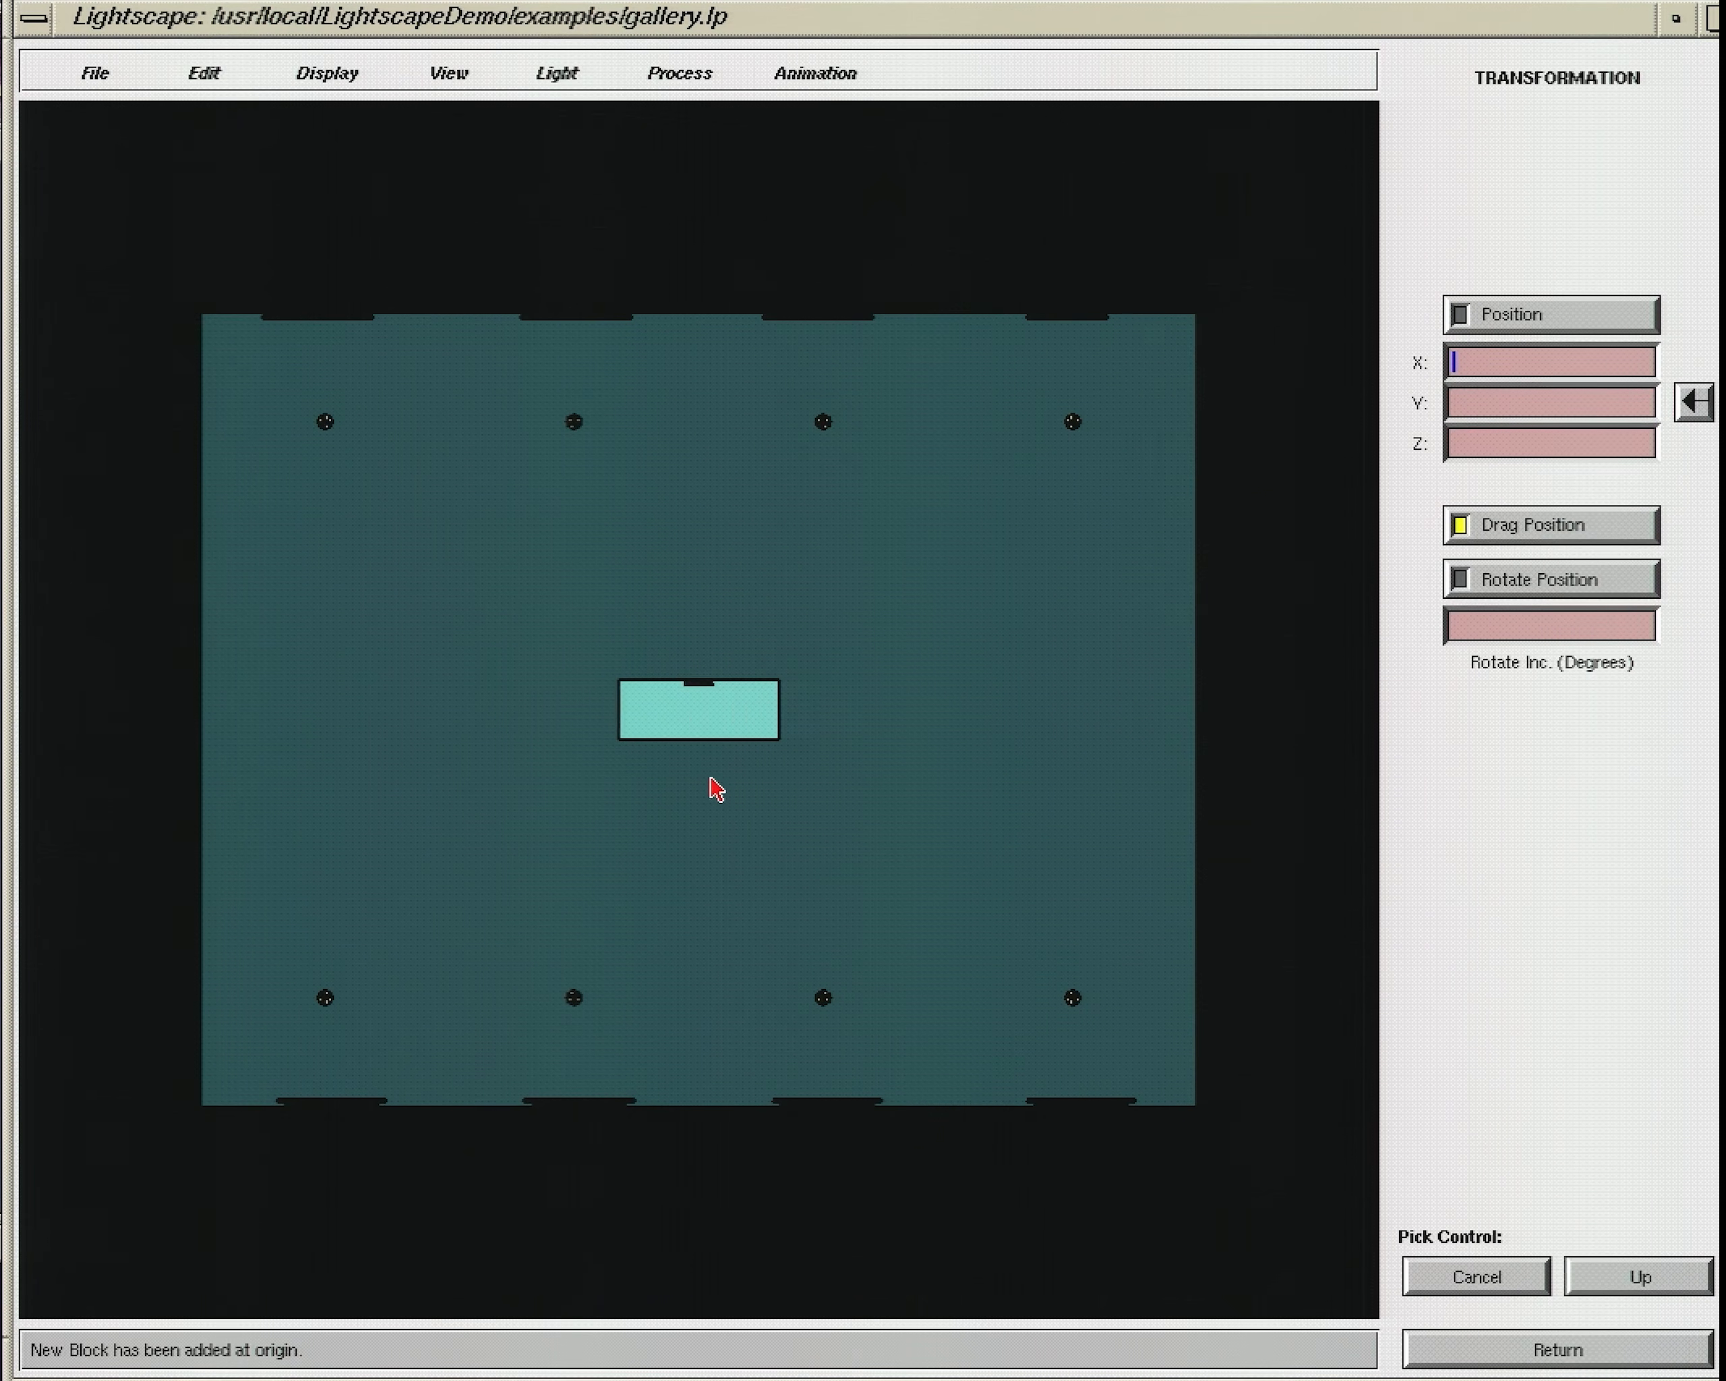
{"action": "left_click_drag", "start_coordinate": [698, 706], "coordinate": [698, 651]}
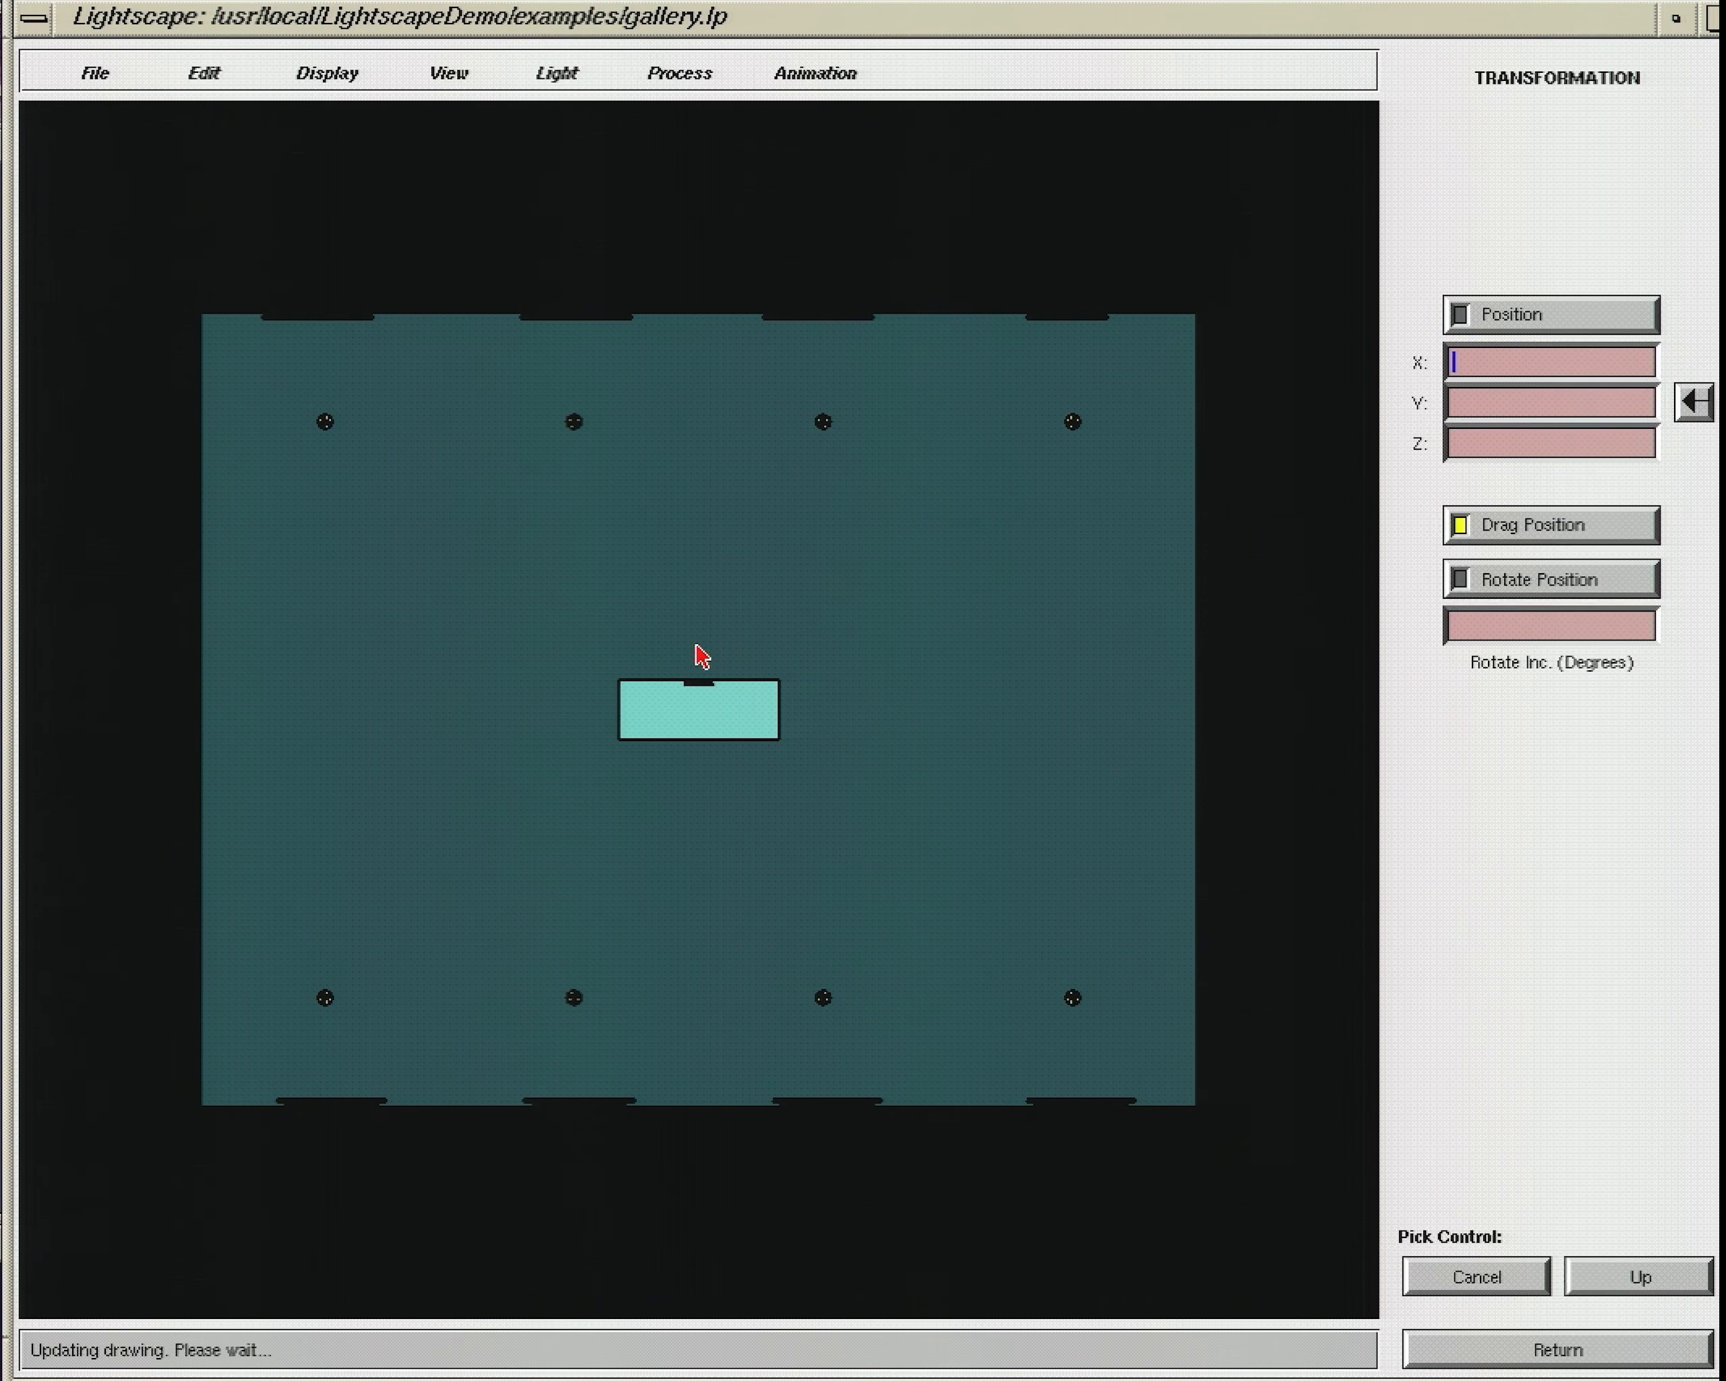
{"action": "left_click", "coordinate": [1575, 1351]}
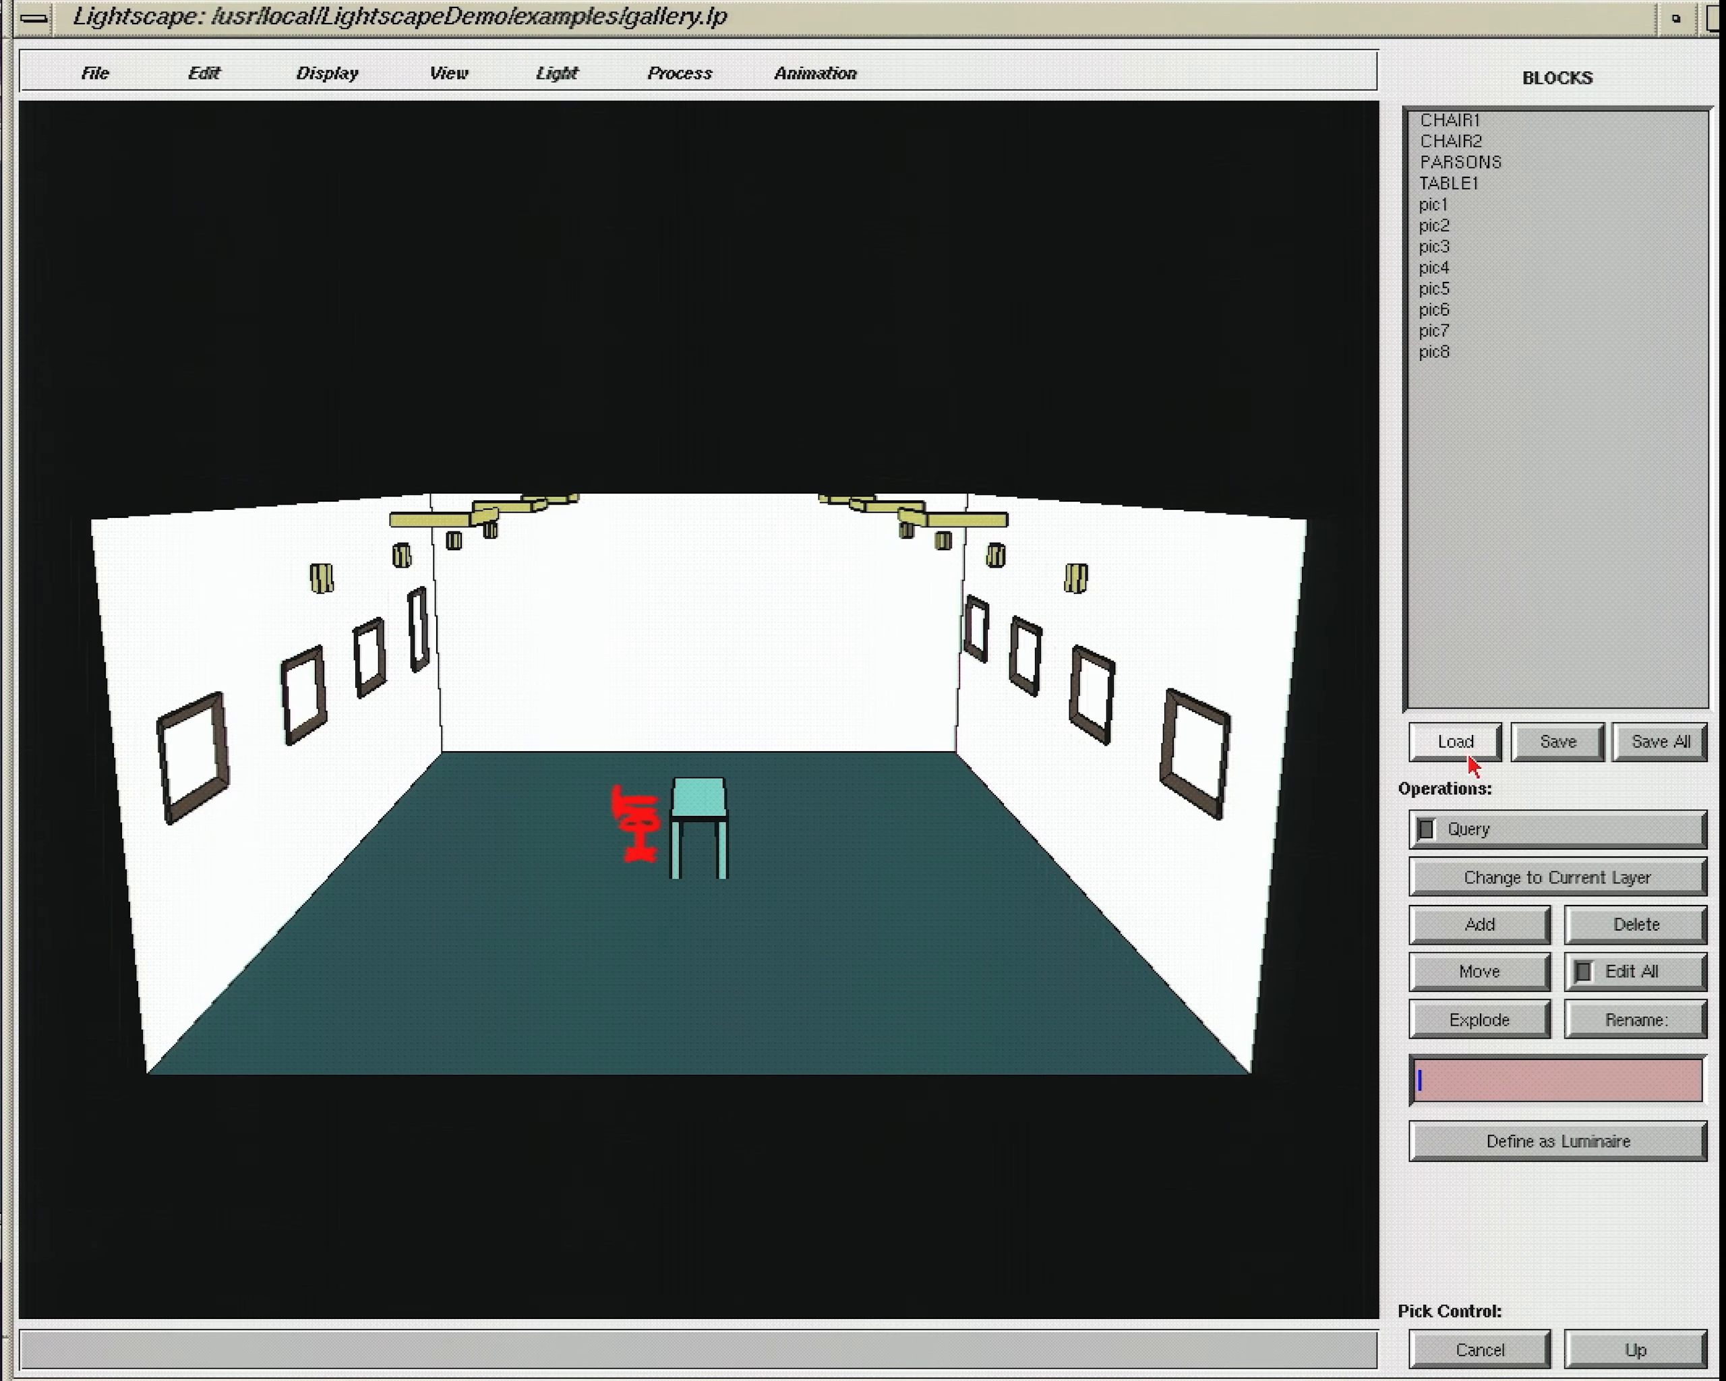
Step: Add a second CHAIR2 block to the gallery at the origin
{"action": "left_click", "coordinate": [1470, 145]}
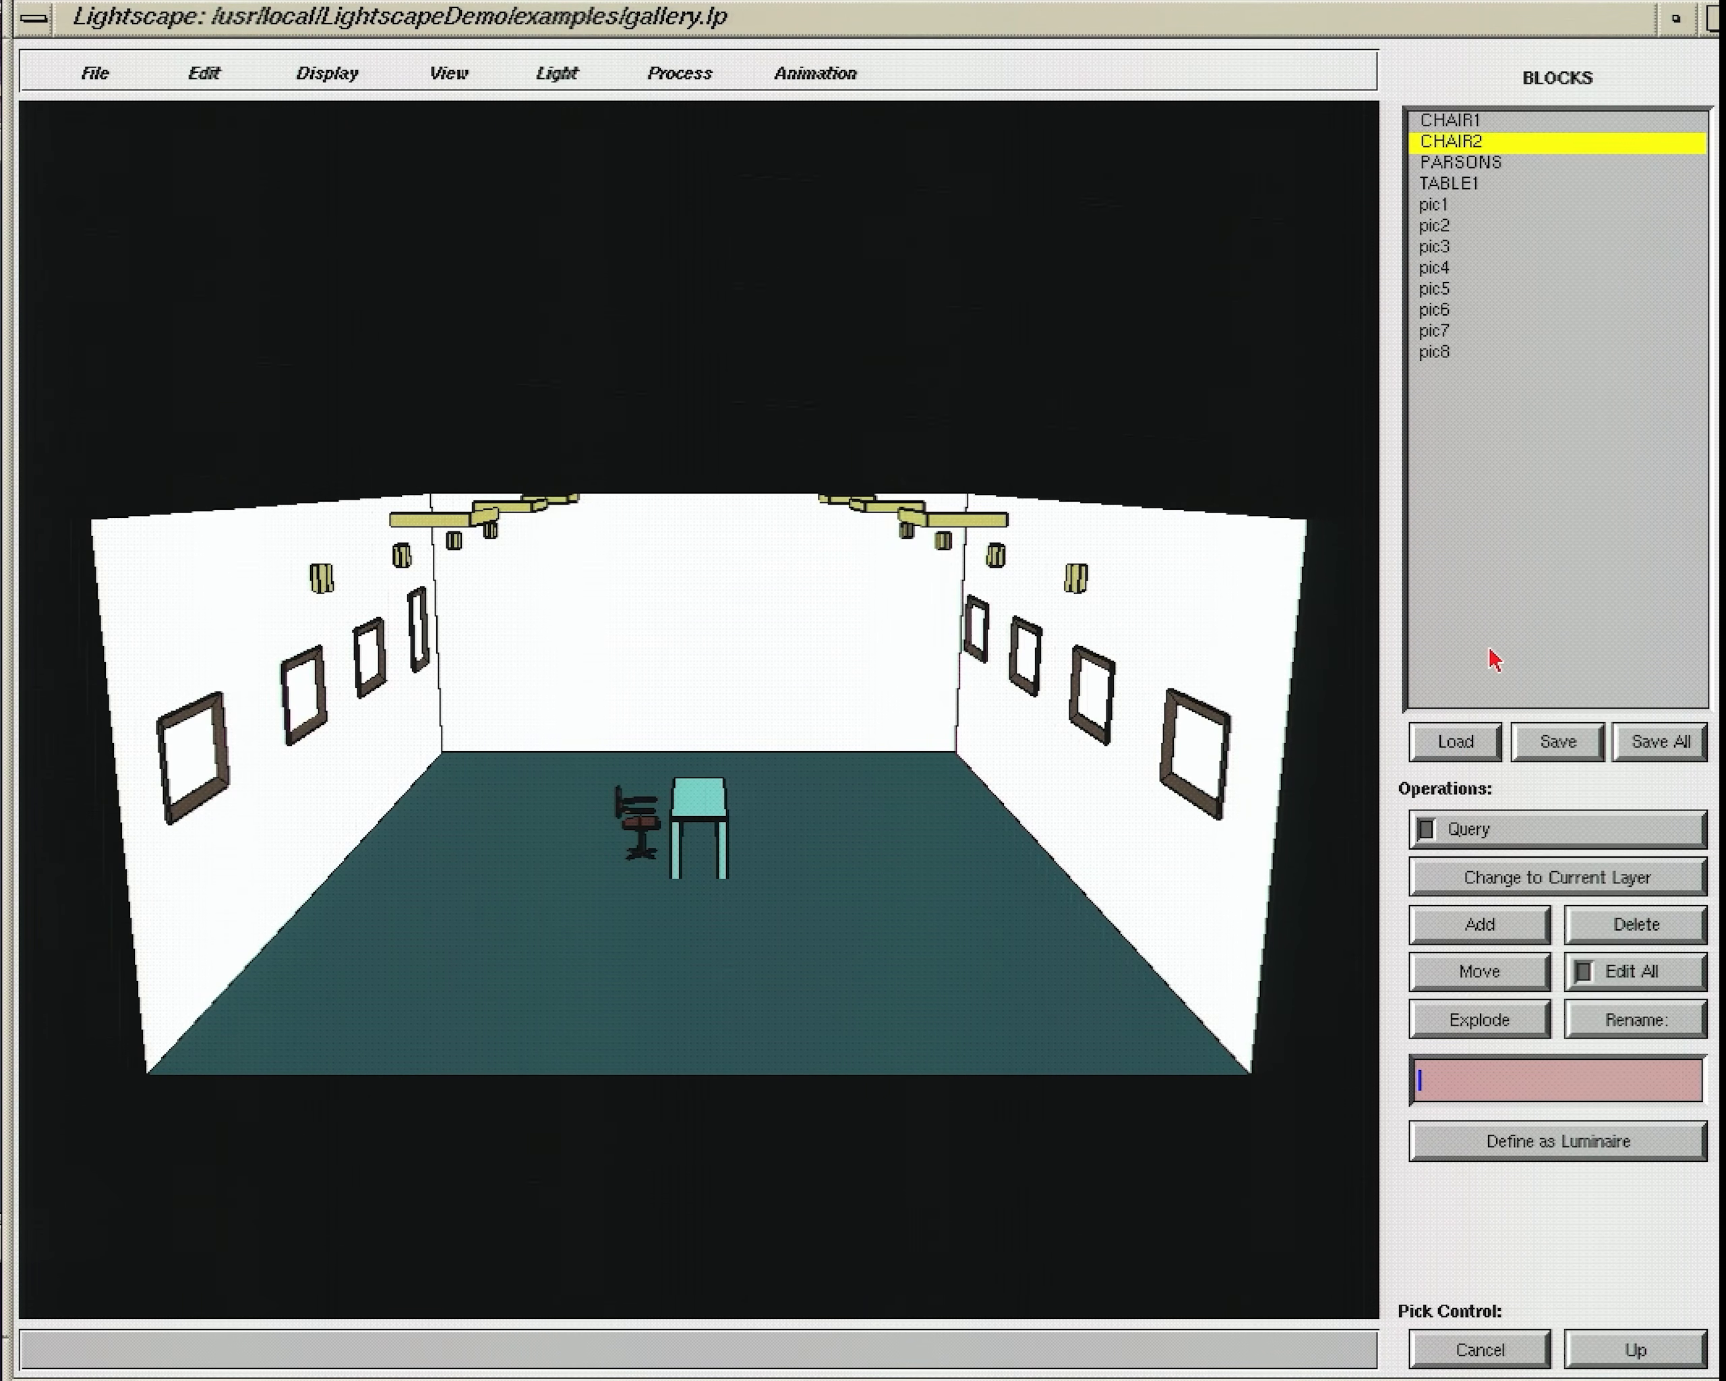
{"action": "left_click", "coordinate": [1497, 942]}
{"action": "left_click", "coordinate": [1310, 1346]}
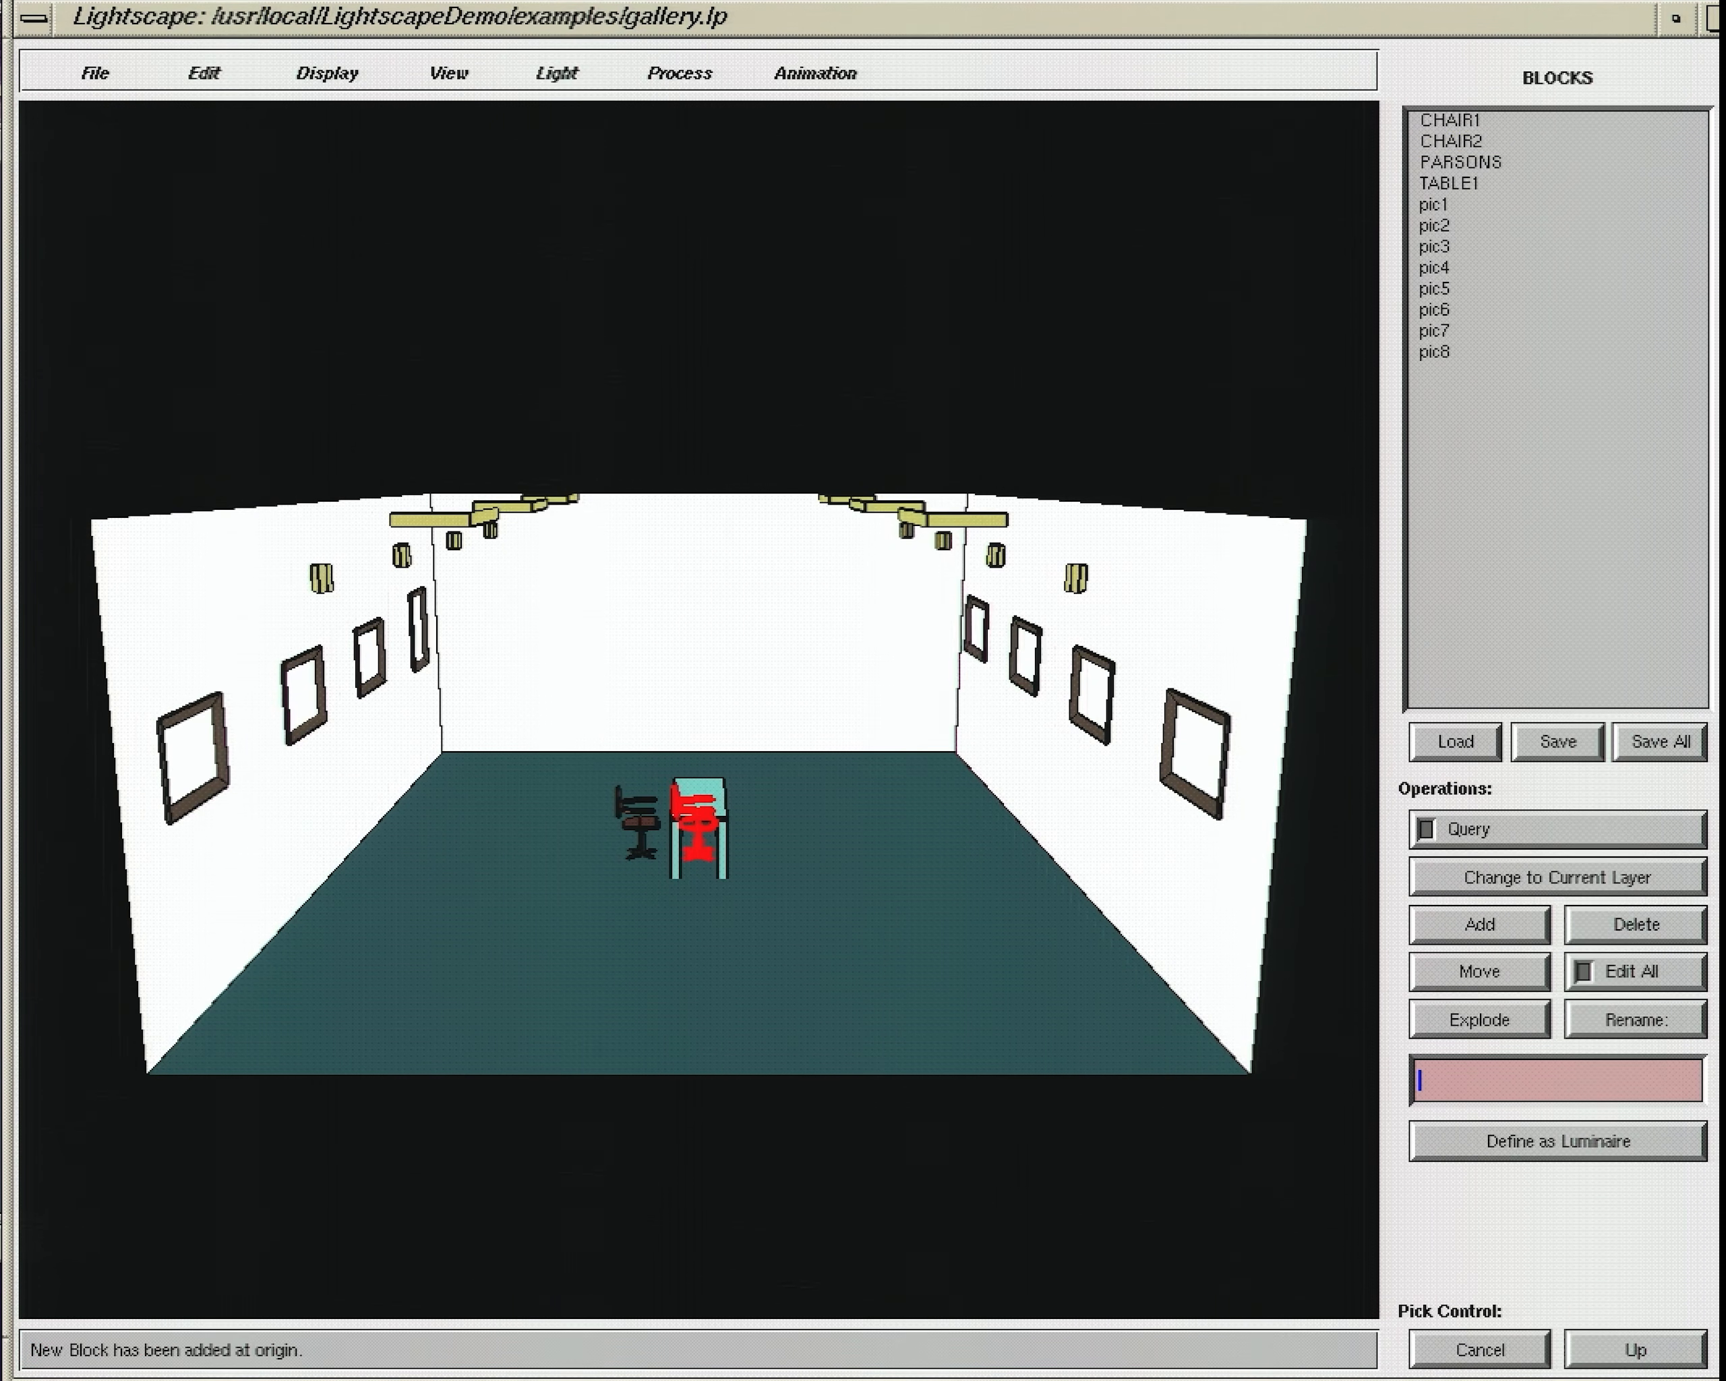
Step: Move the second chair to the table's opposite long side with Drag Position and turn it to face the table with Rotate Position
{"action": "left_click", "coordinate": [1521, 975]}
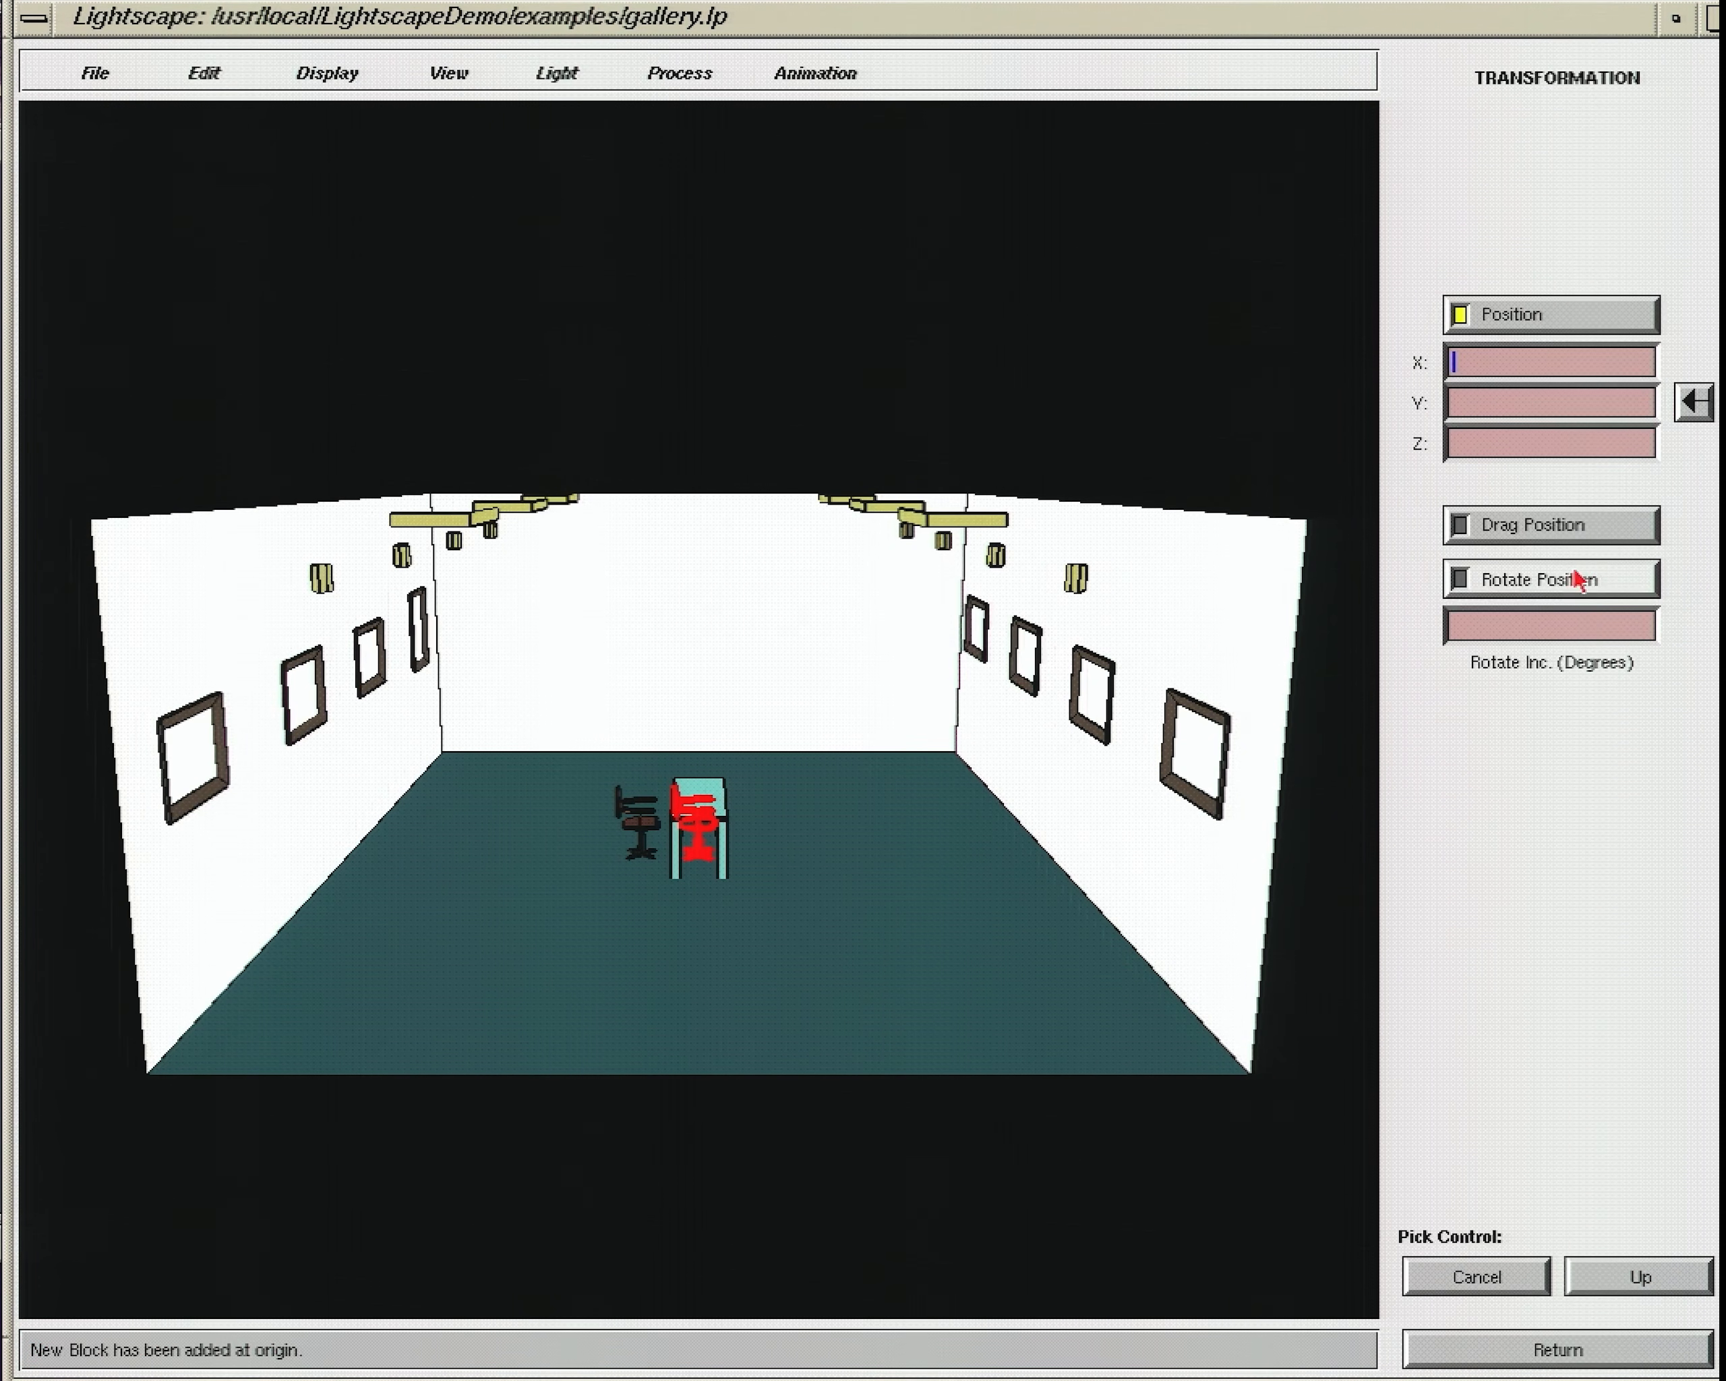
{"action": "left_click", "coordinate": [1560, 535]}
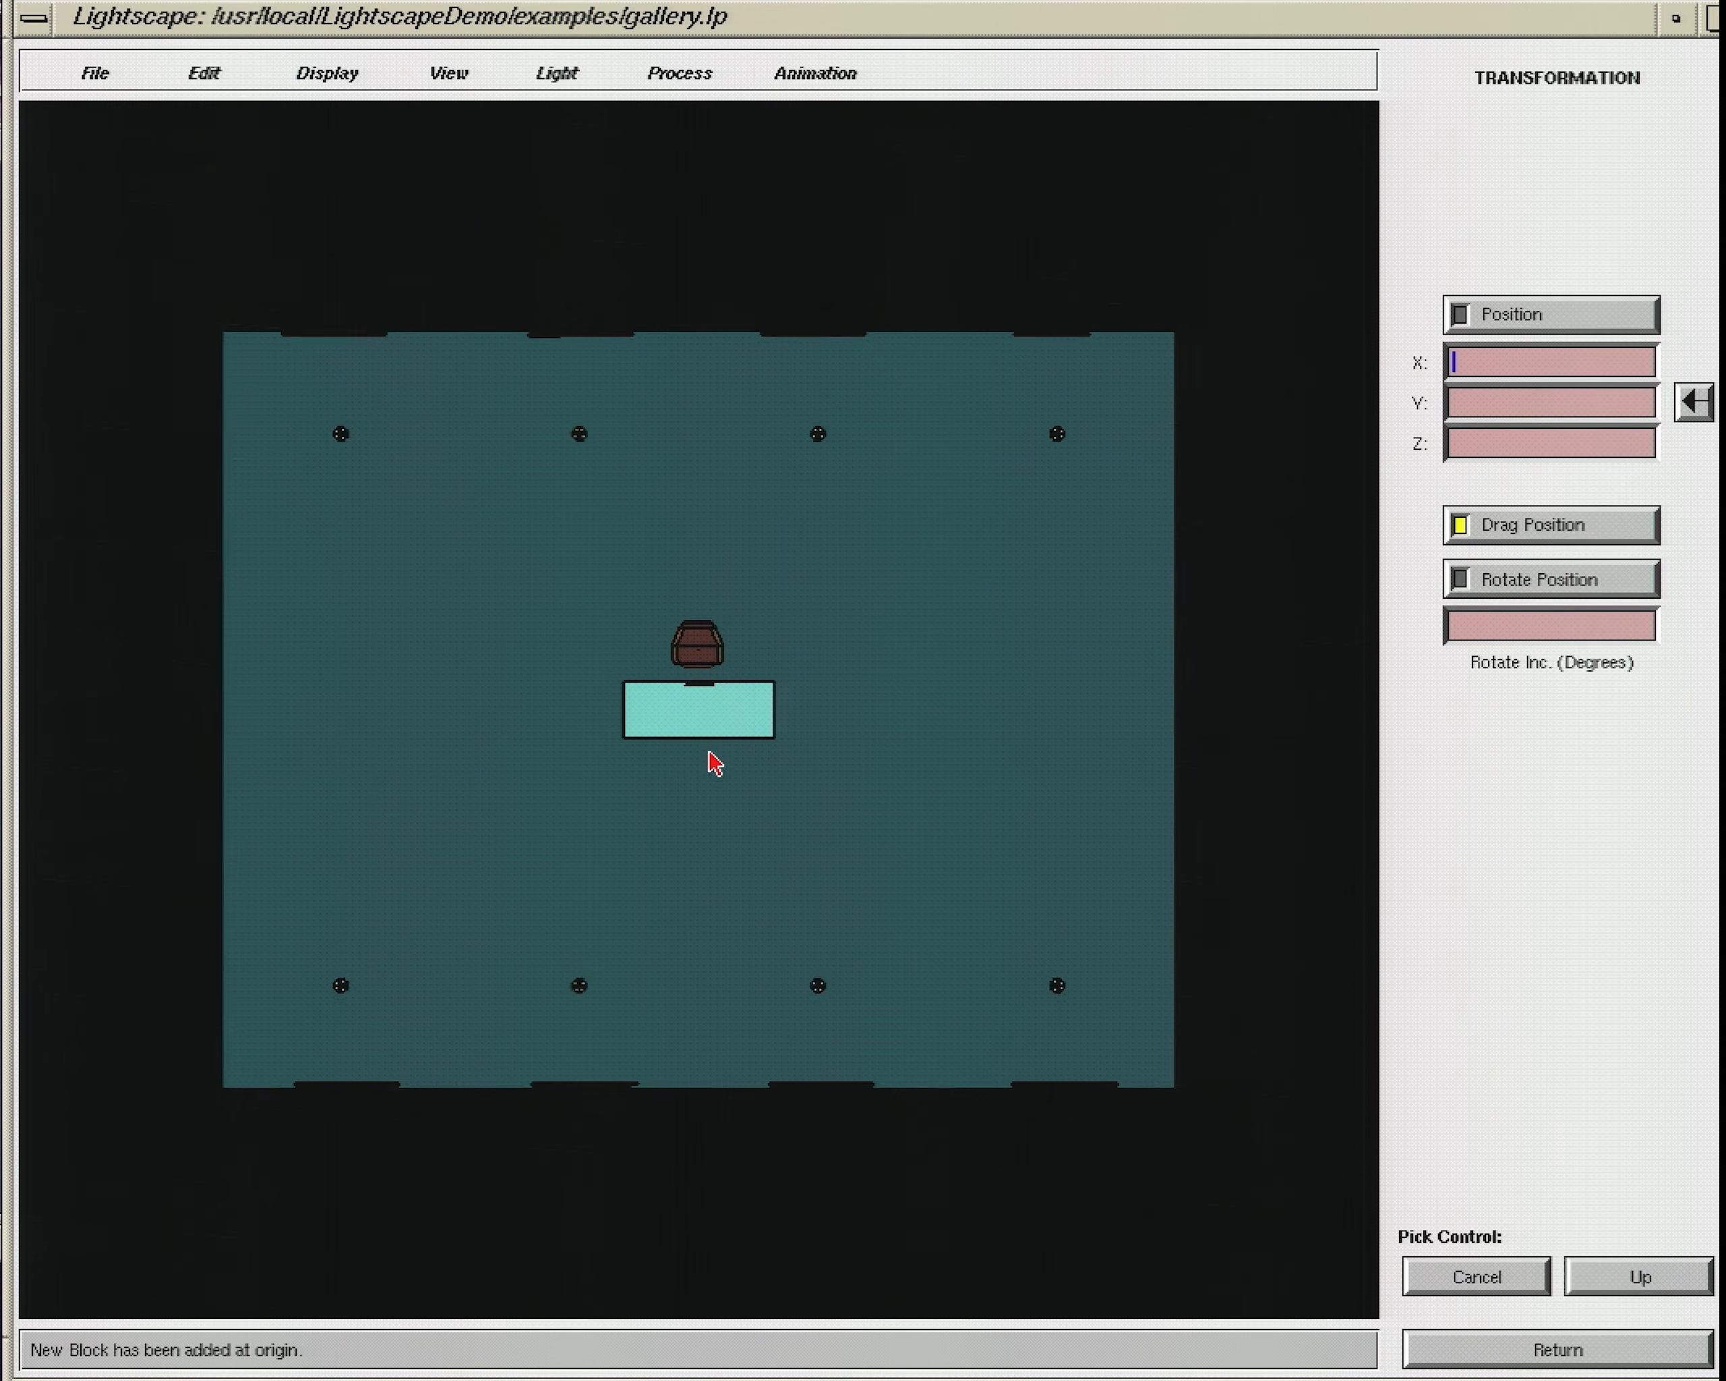
{"action": "mouse_move", "coordinate": [712, 718]}
{"action": "left_mouse_down"}
{"action": "mouse_move", "coordinate": [708, 780]}
{"action": "mouse_move", "coordinate": [687, 771]}
{"action": "mouse_move", "coordinate": [1007, 860]}
{"action": "mouse_move", "coordinate": [830, 1045]}
{"action": "mouse_move", "coordinate": [844, 1014]}
{"action": "left_mouse_up"}
{"action": "left_click", "coordinate": [1525, 586]}
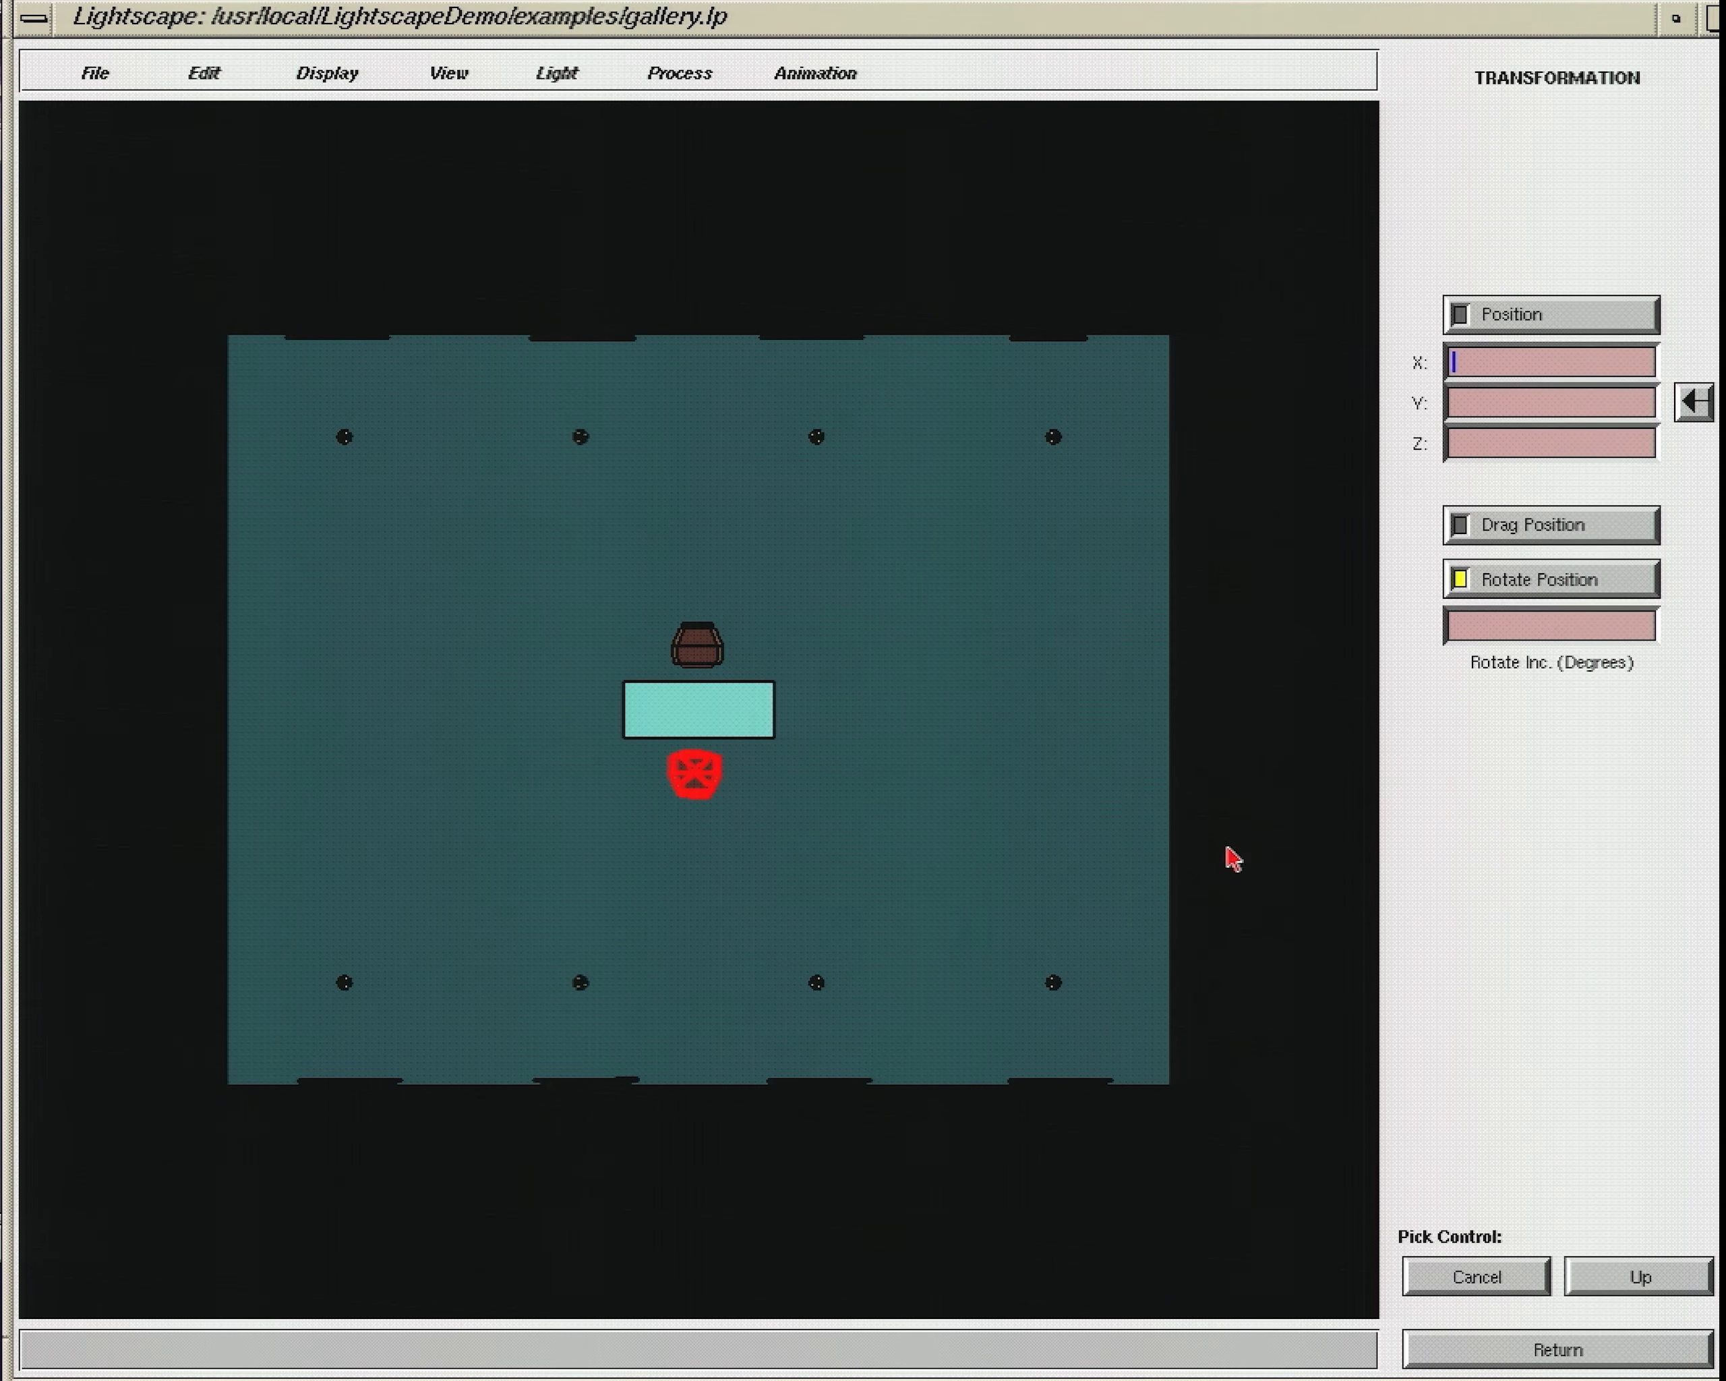
{"action": "left_click", "coordinate": [1490, 1348]}
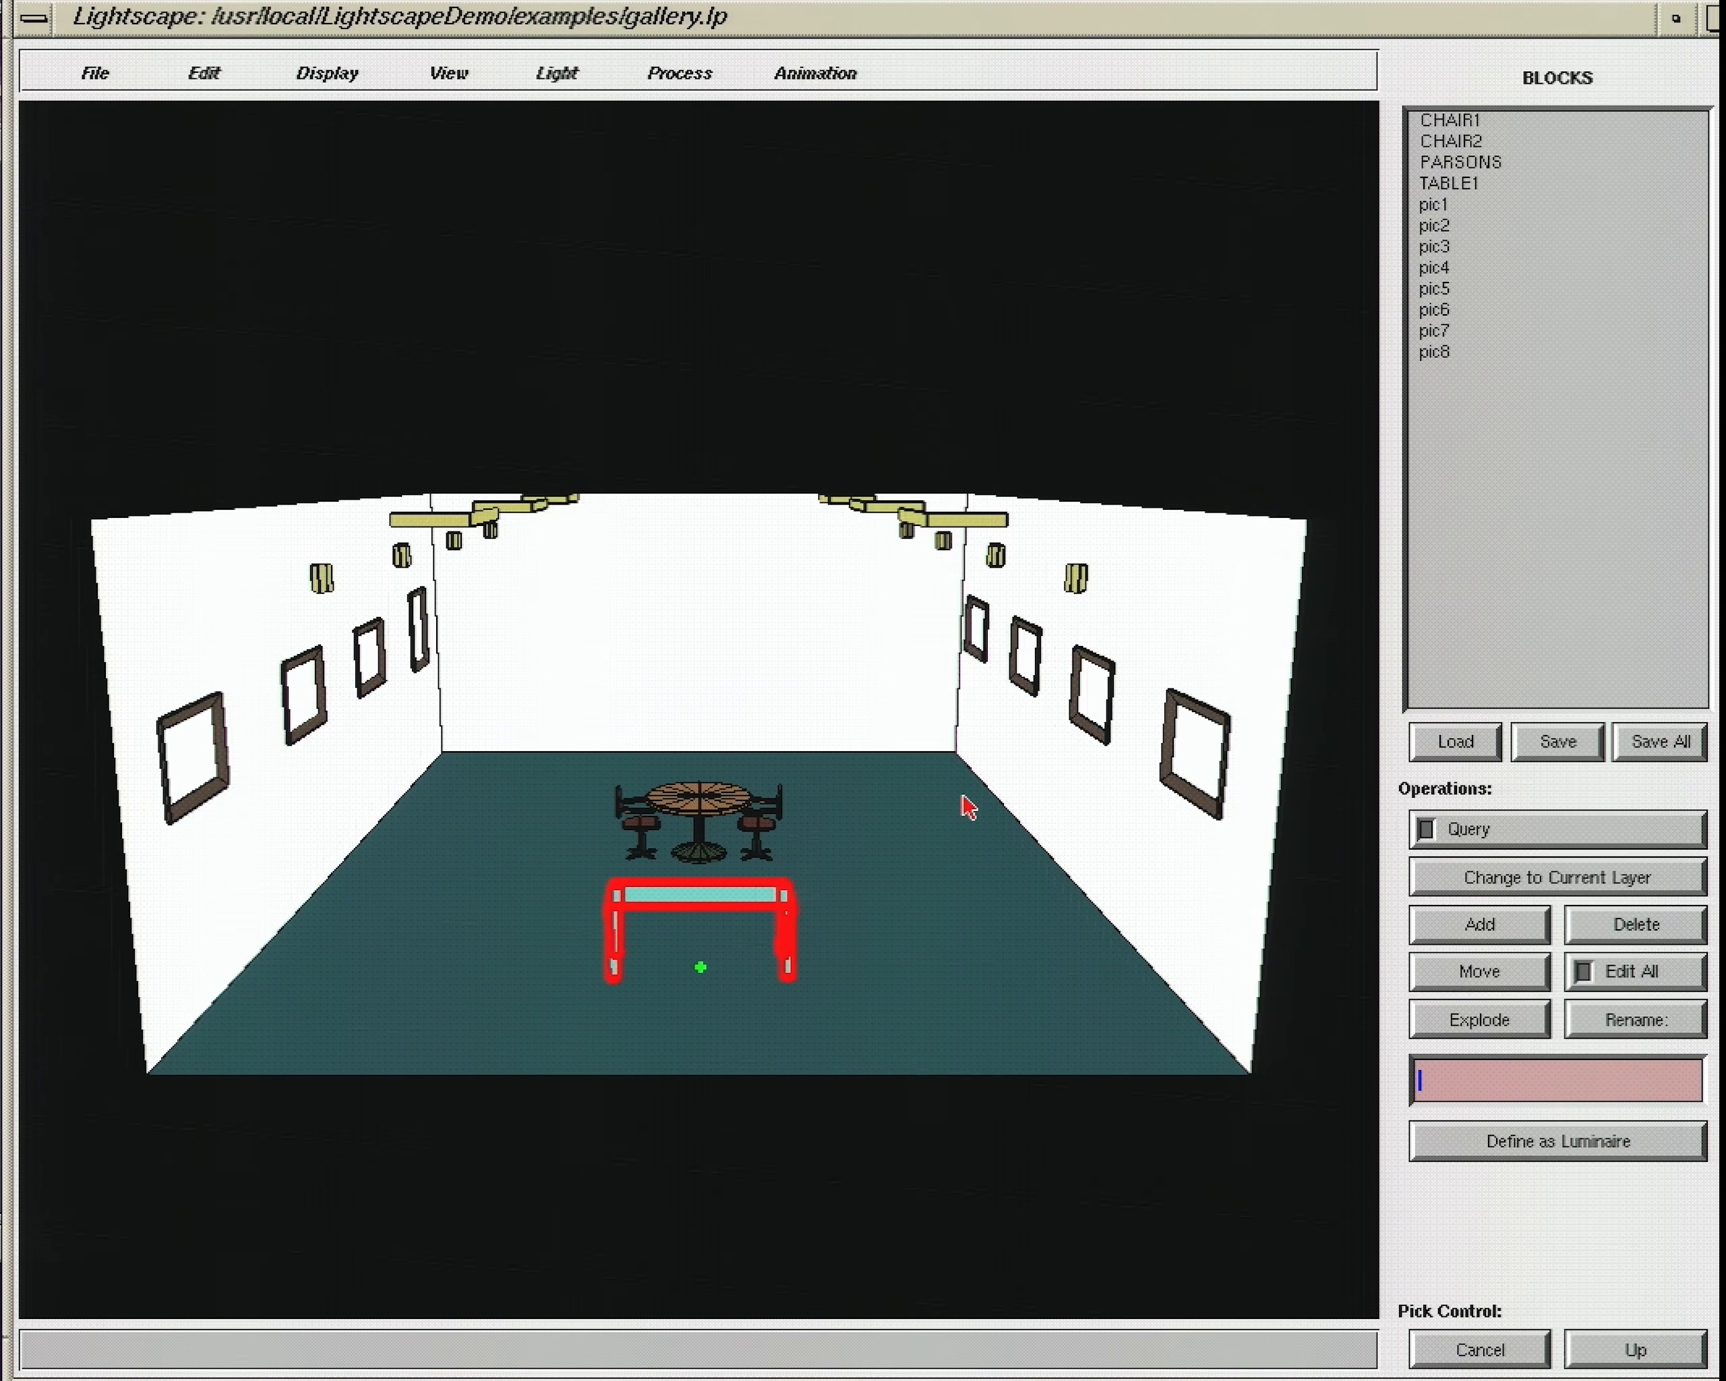
Step: Aim the nearest spotlight on the left wall at the left chair's seat using Orient To Point in the luminaire transformation
{"action": "middle_click_drag", "start_coordinate": [969, 812], "coordinate": [990, 750]}
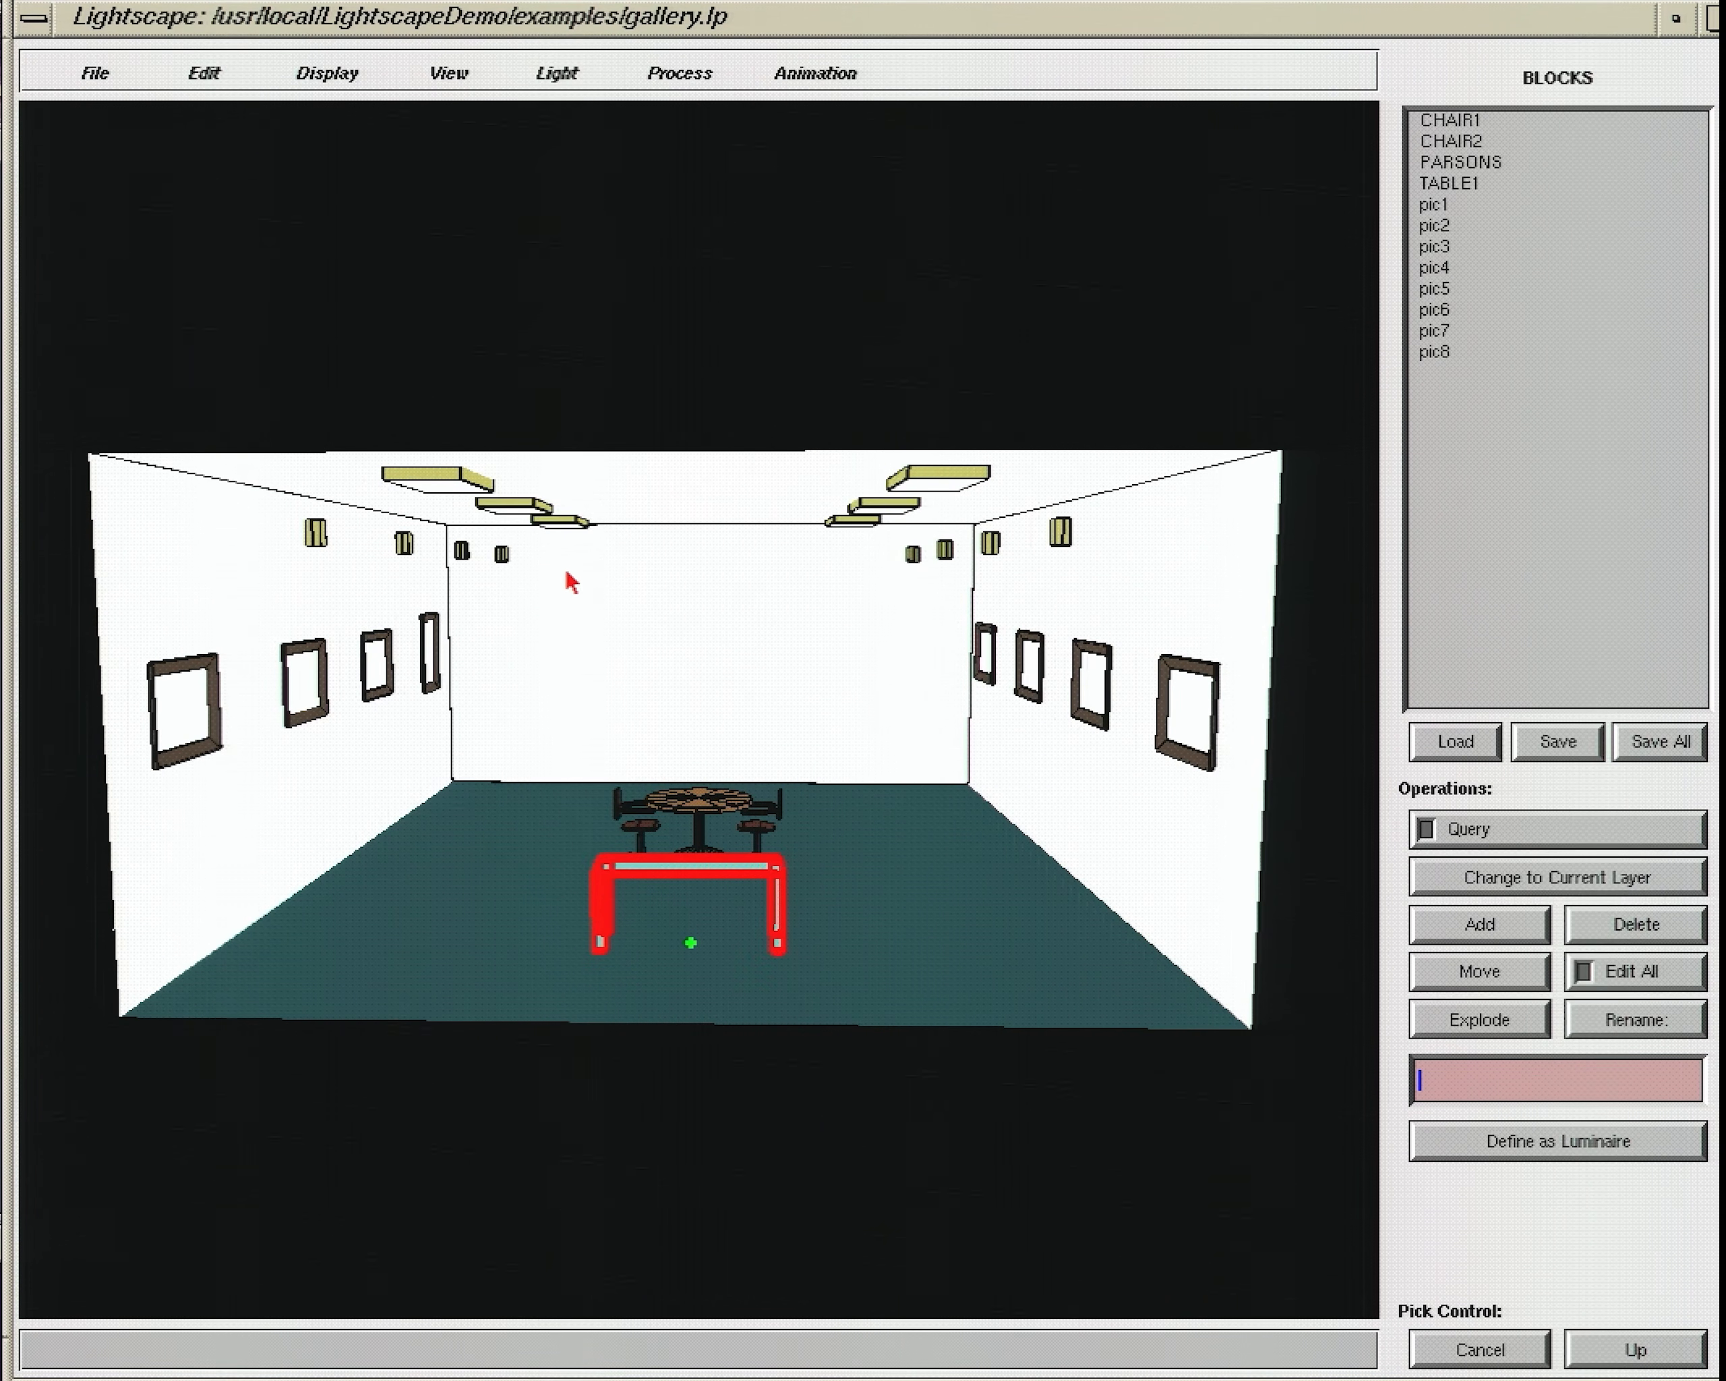
{"action": "left_click", "coordinate": [575, 73]}
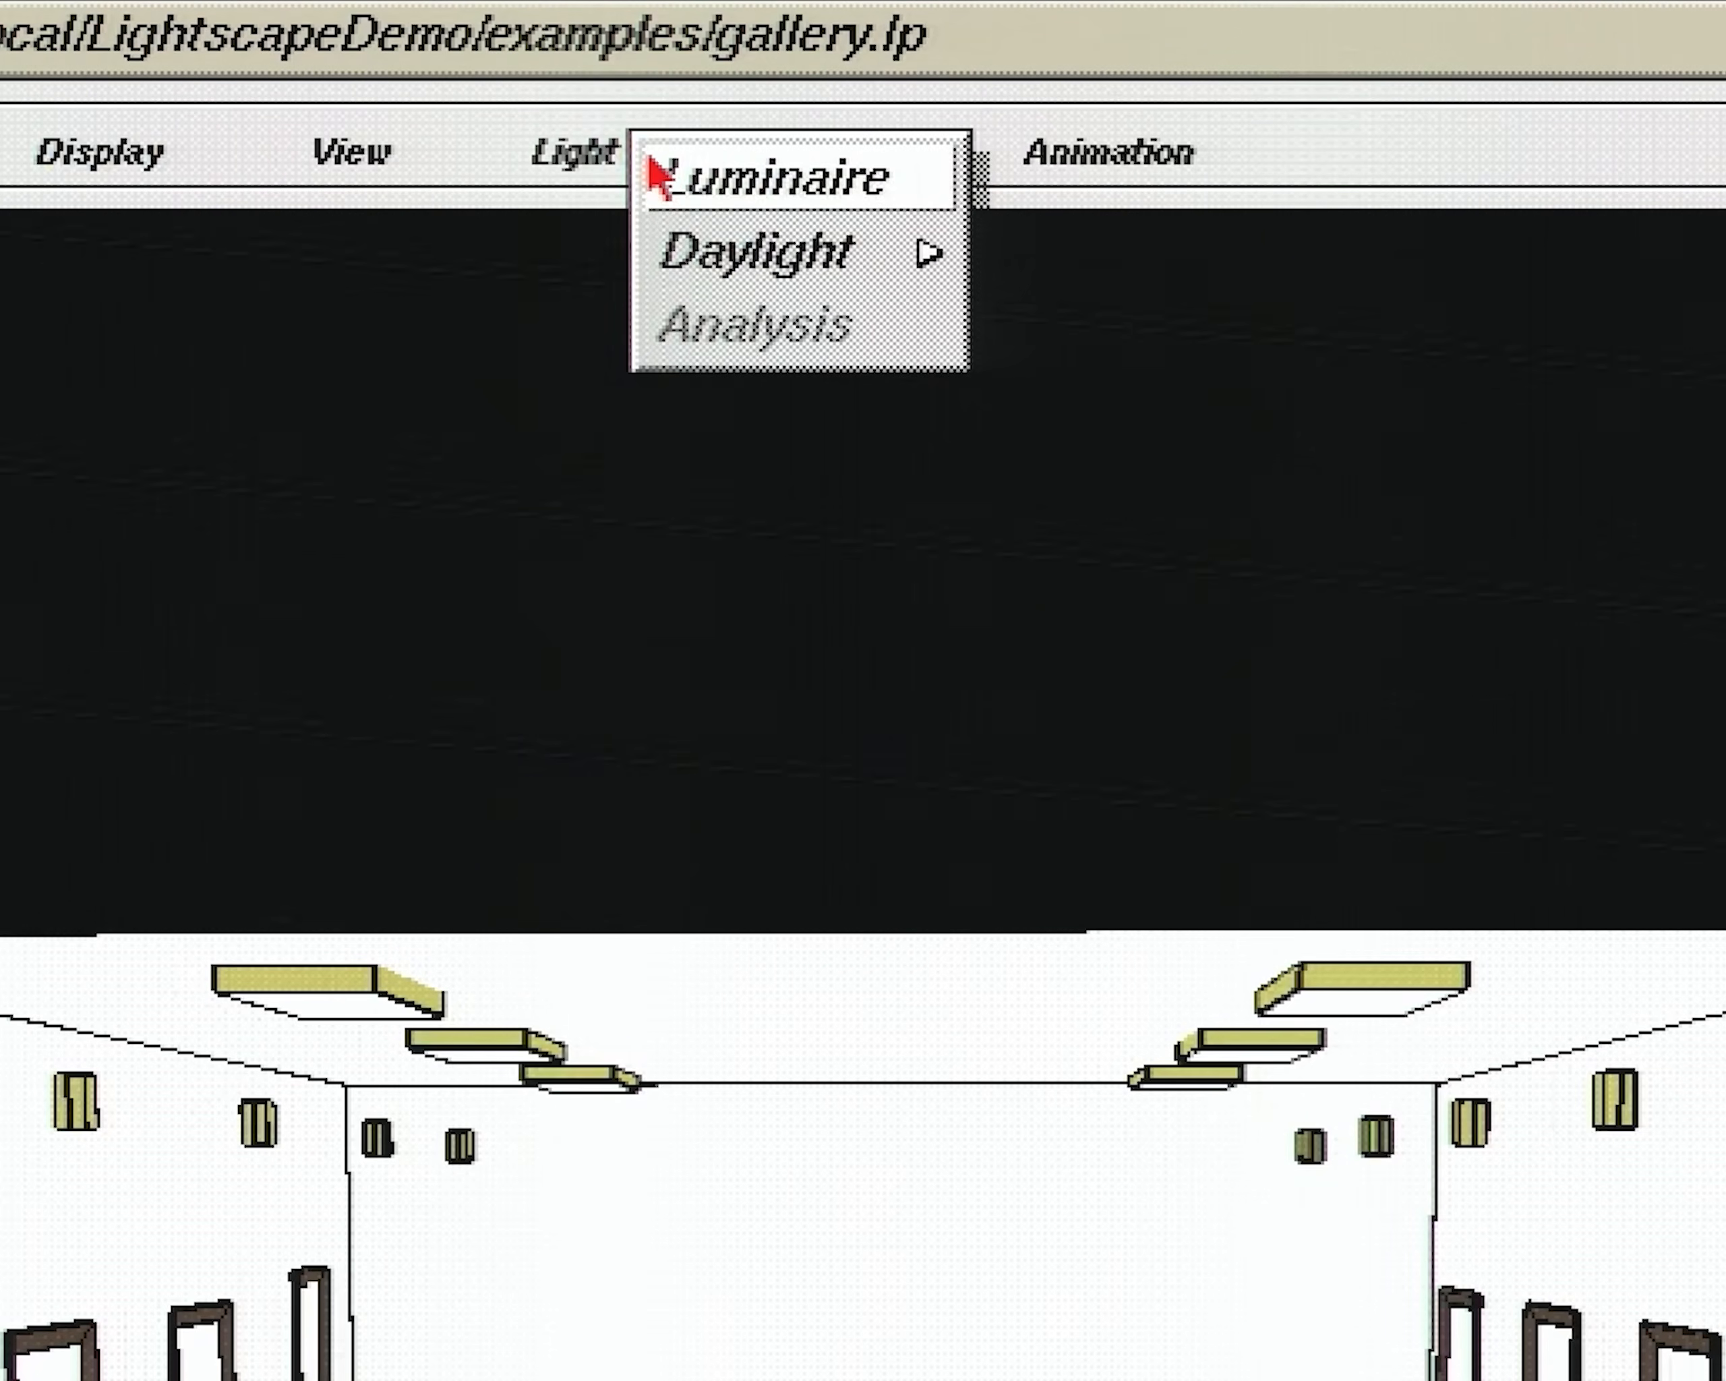
{"action": "left_click", "coordinate": [602, 86]}
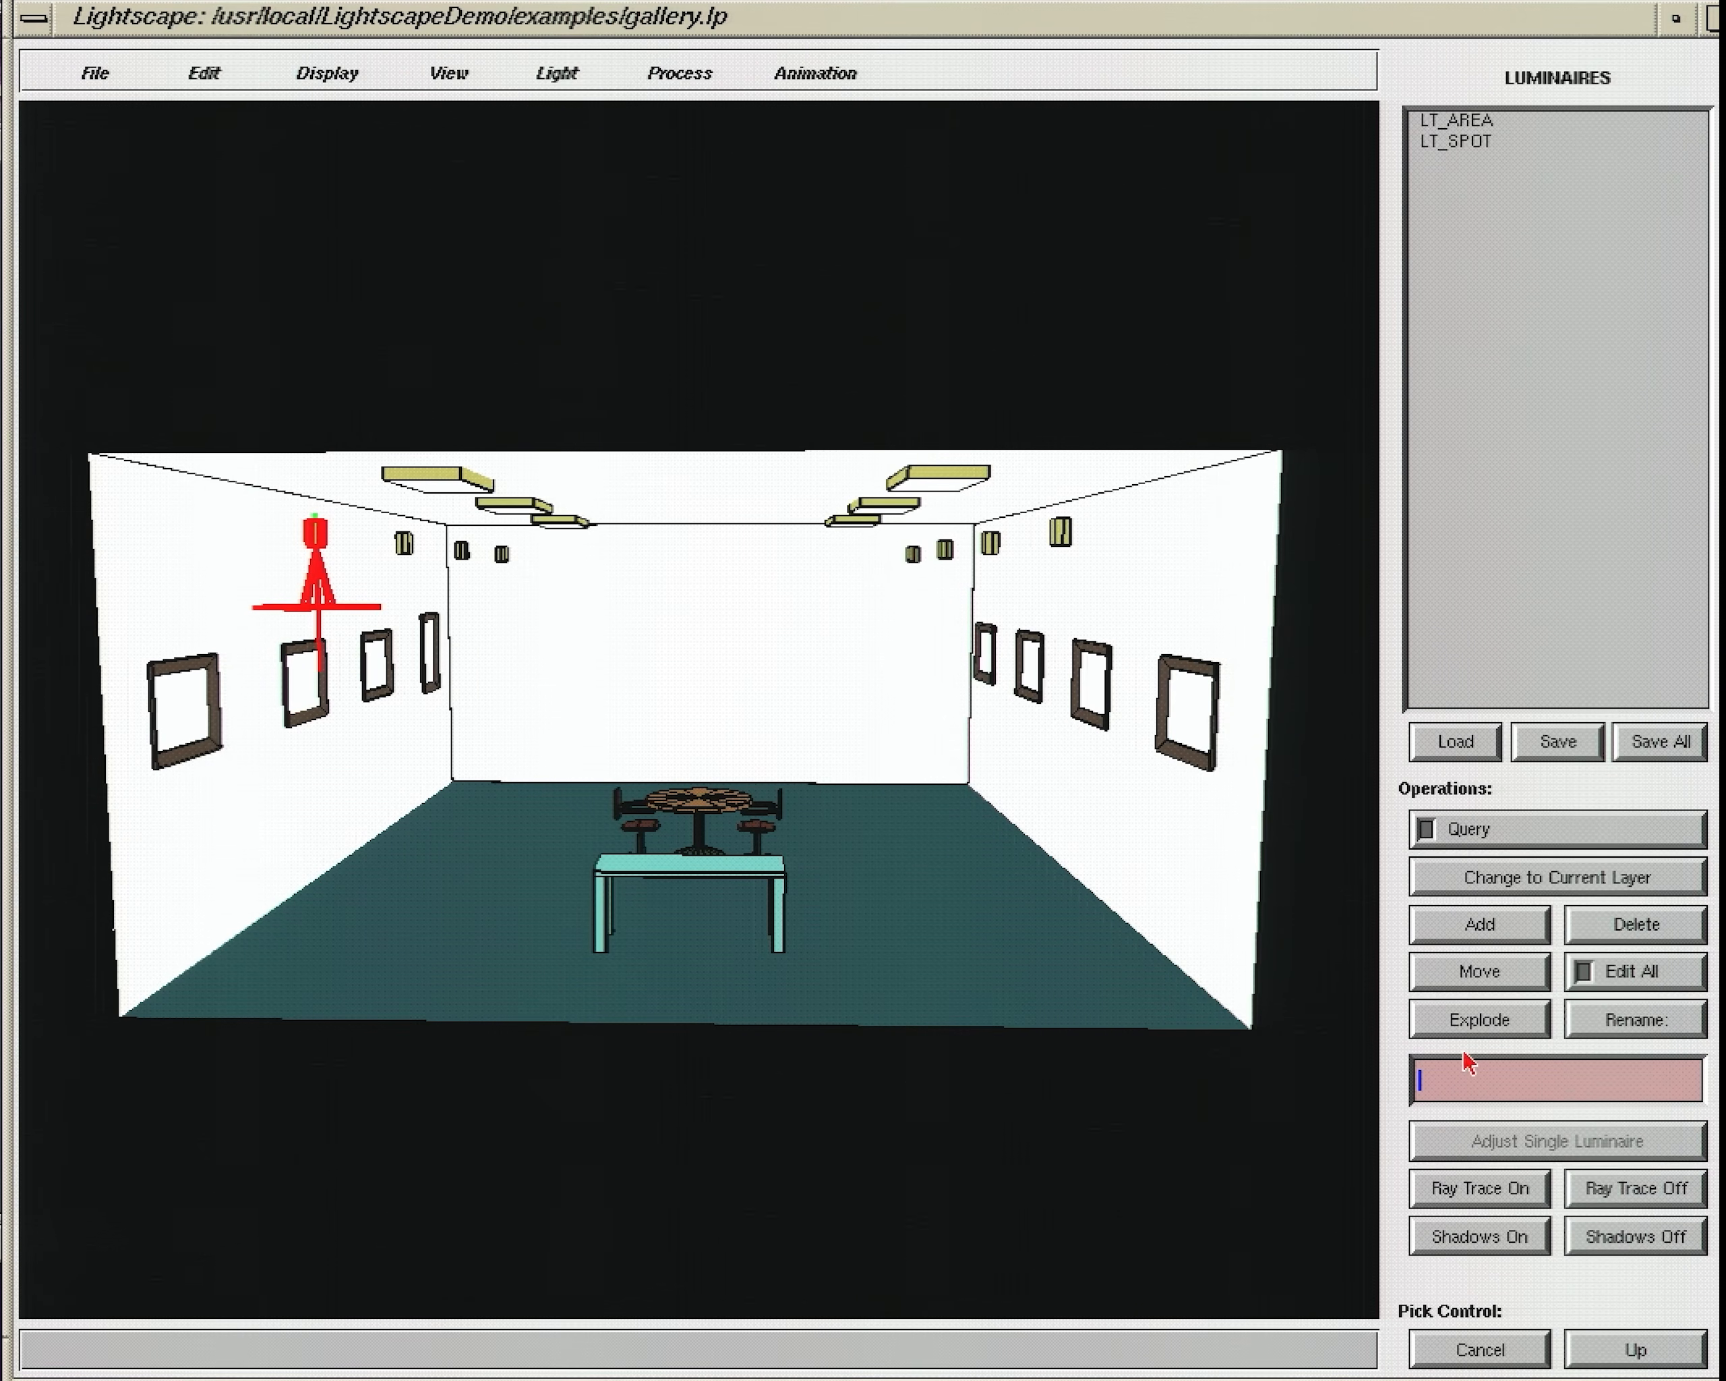
{"action": "left_click", "coordinate": [1493, 977]}
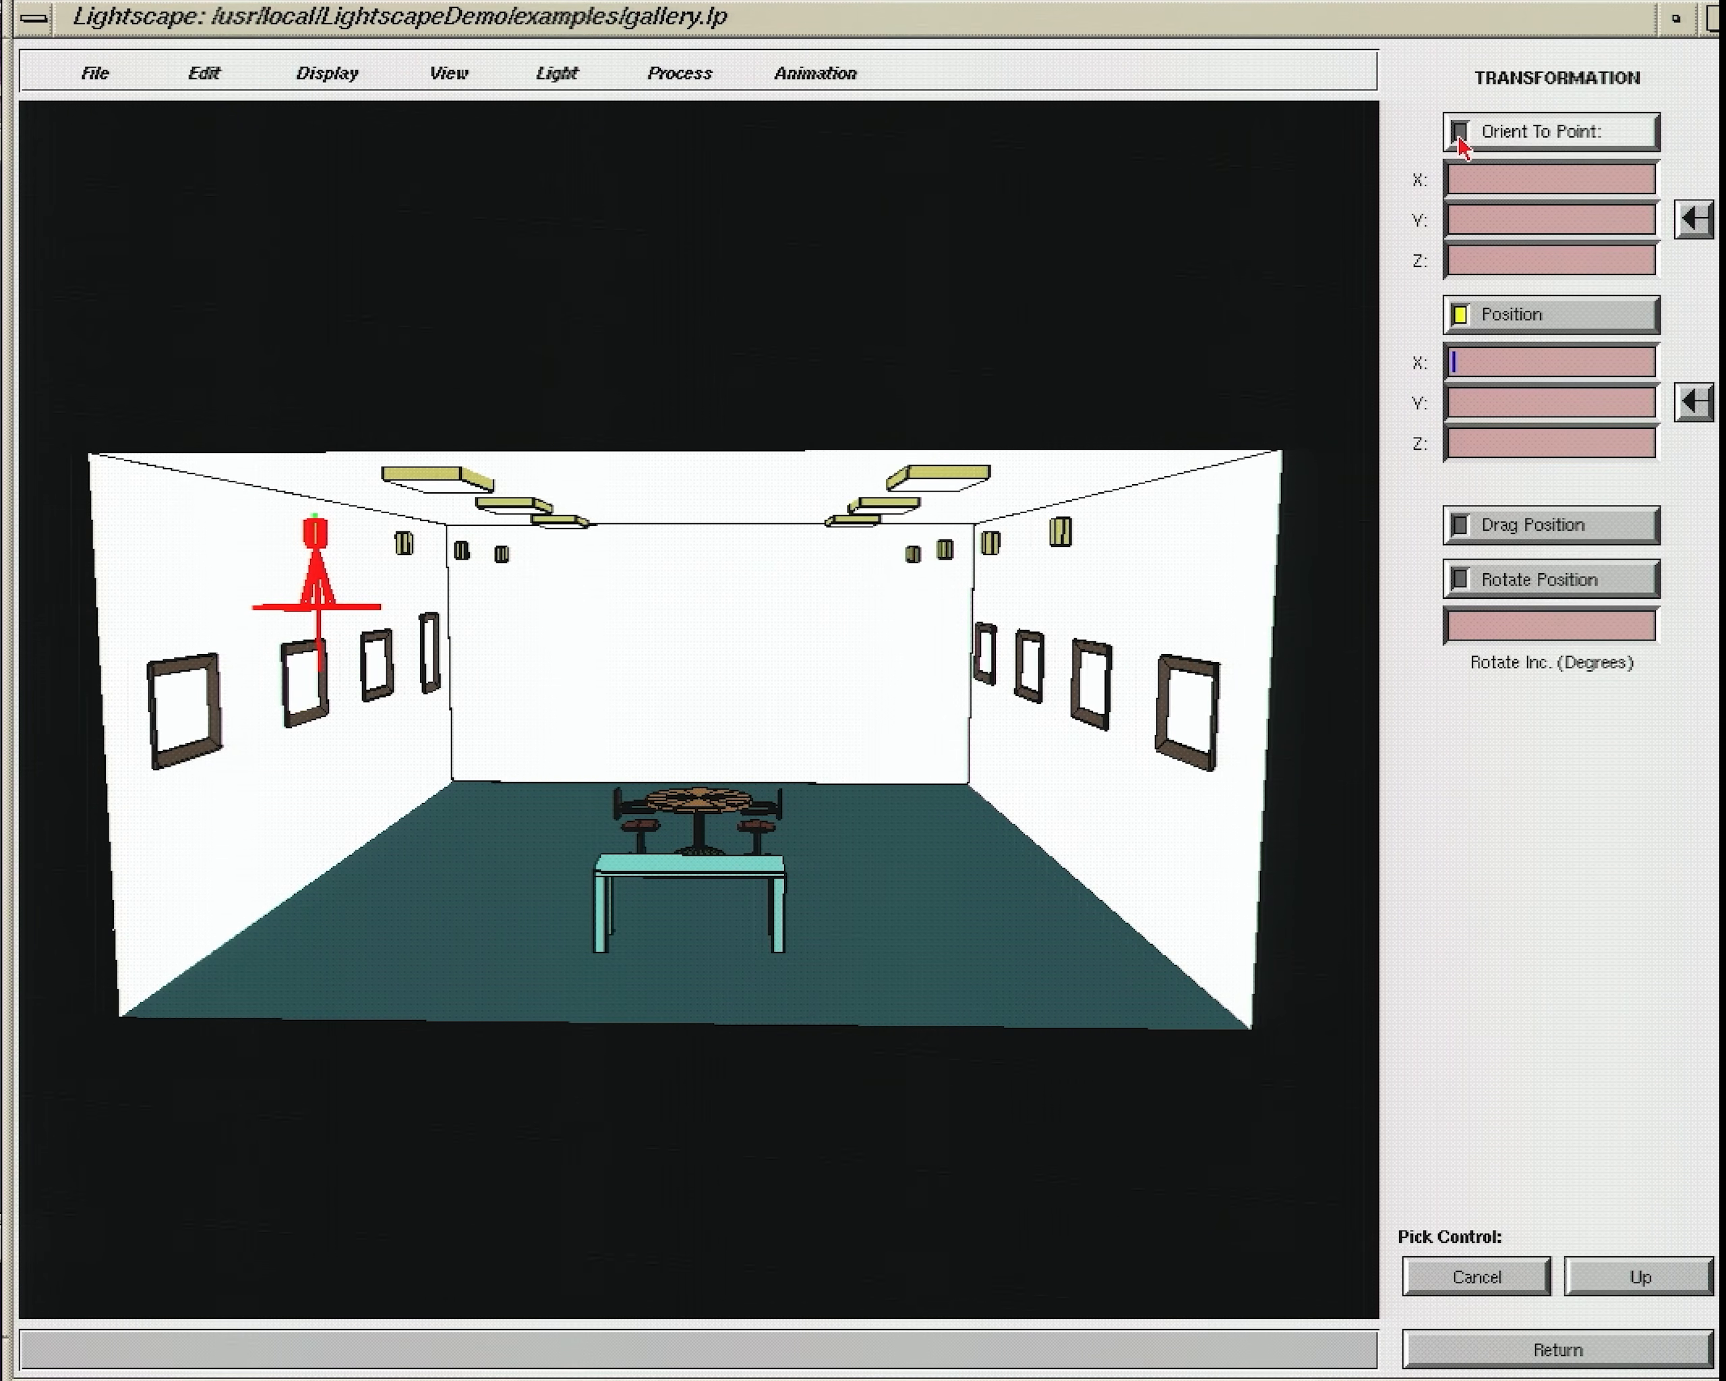
{"action": "left_click", "coordinate": [1486, 137]}
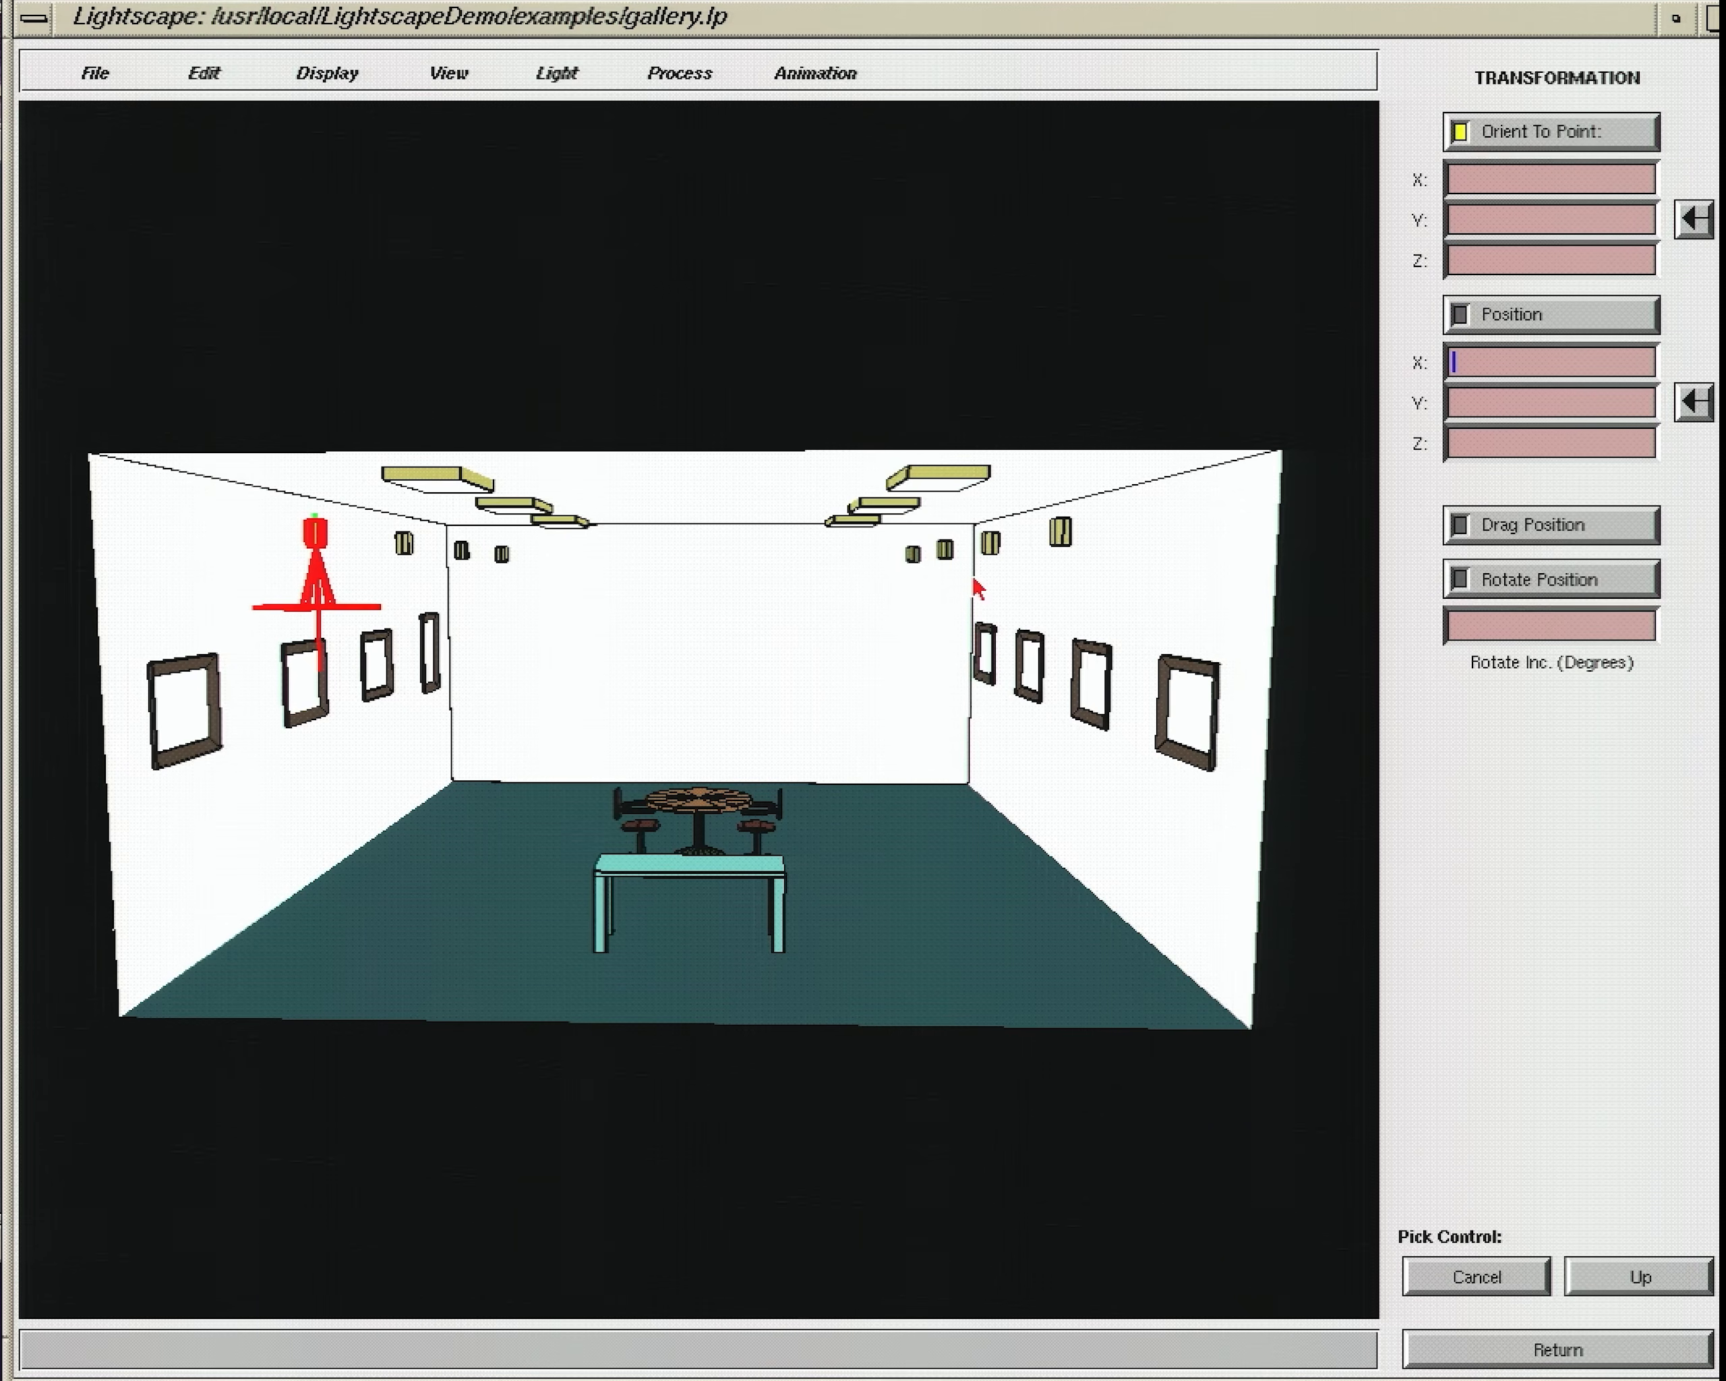
{"action": "left_click", "coordinate": [650, 838]}
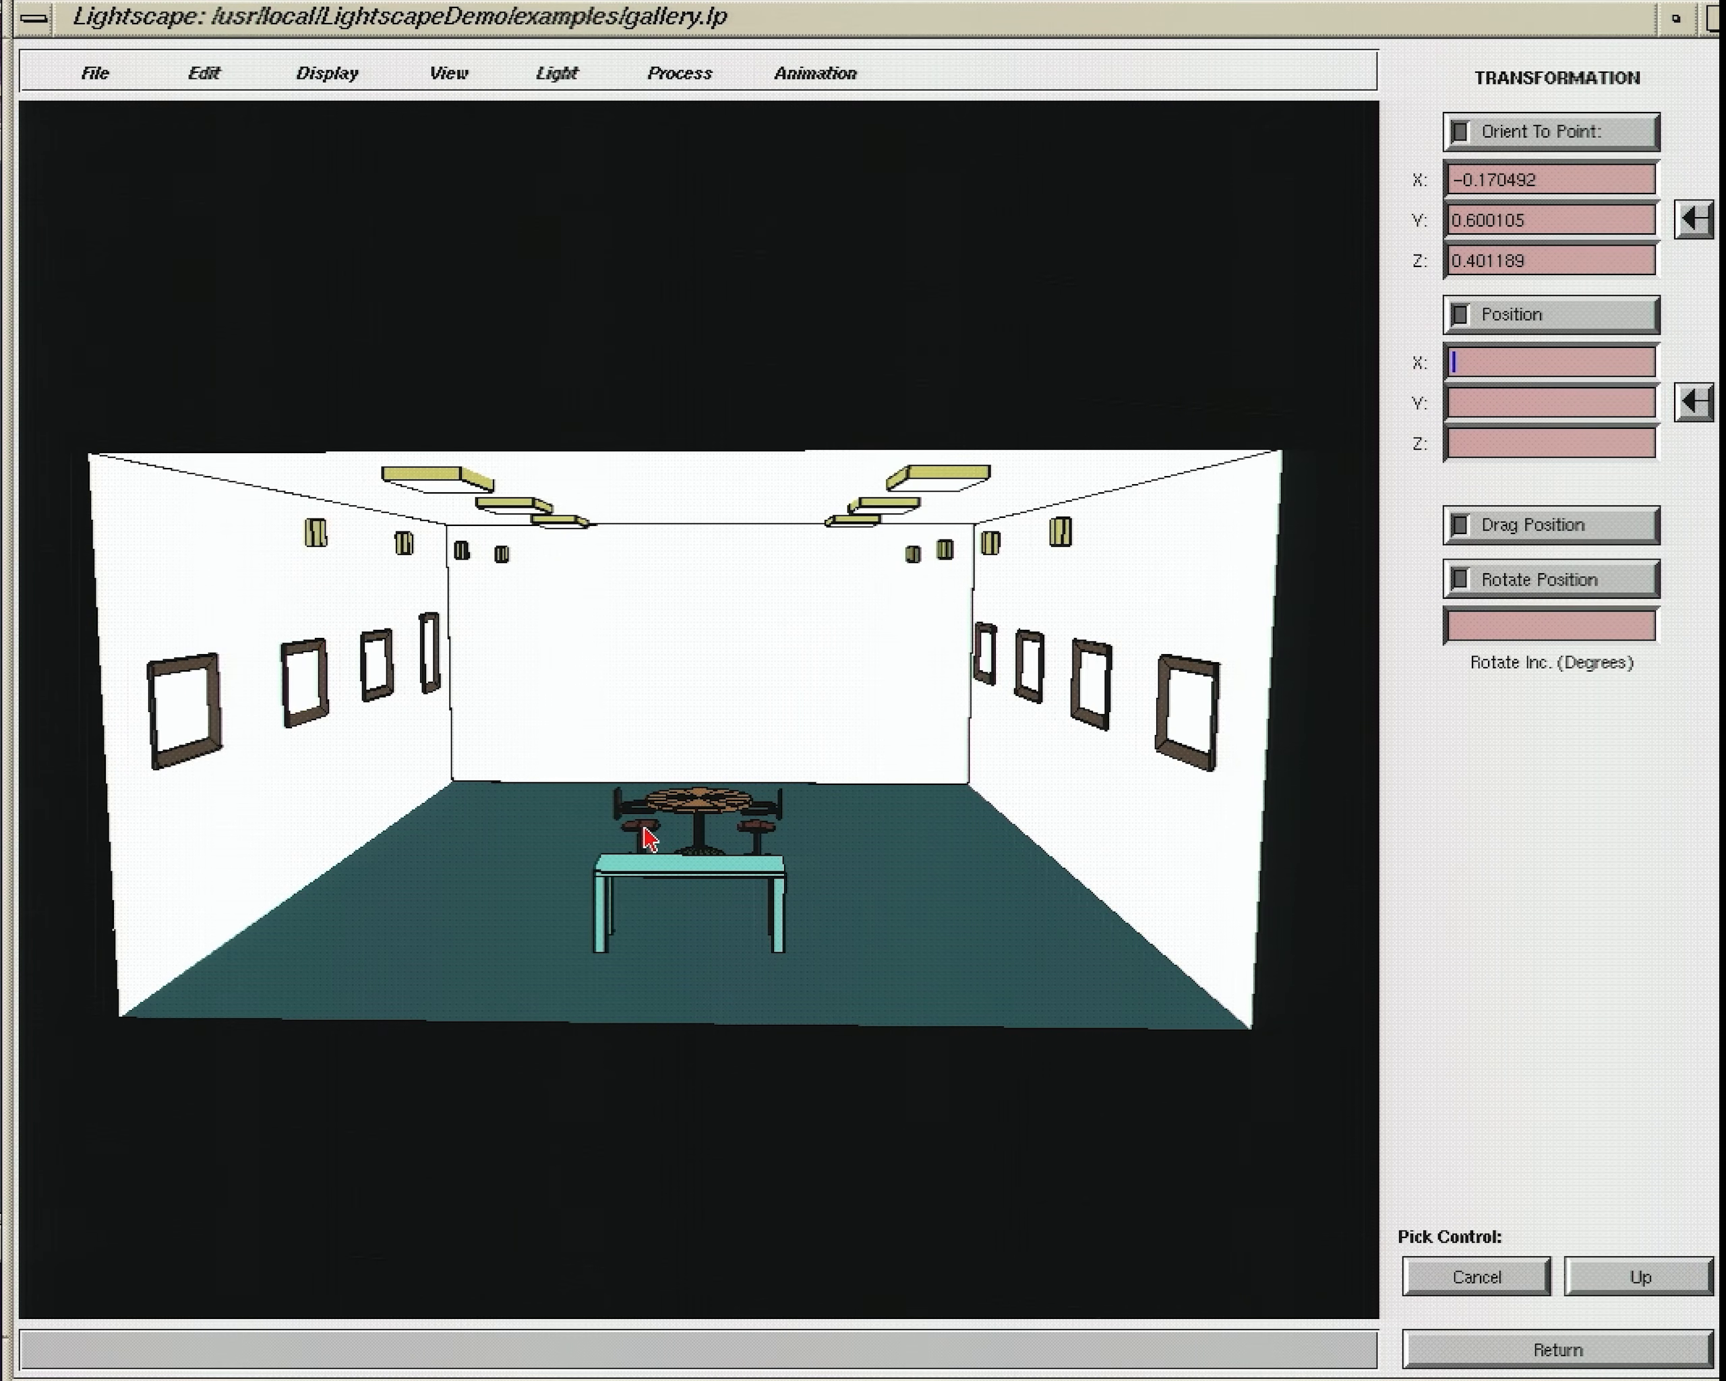
Step: Aim the nearest spotlight on the right wall at the right chair's seat using Orient To Point
{"action": "left_click", "coordinate": [1057, 539]}
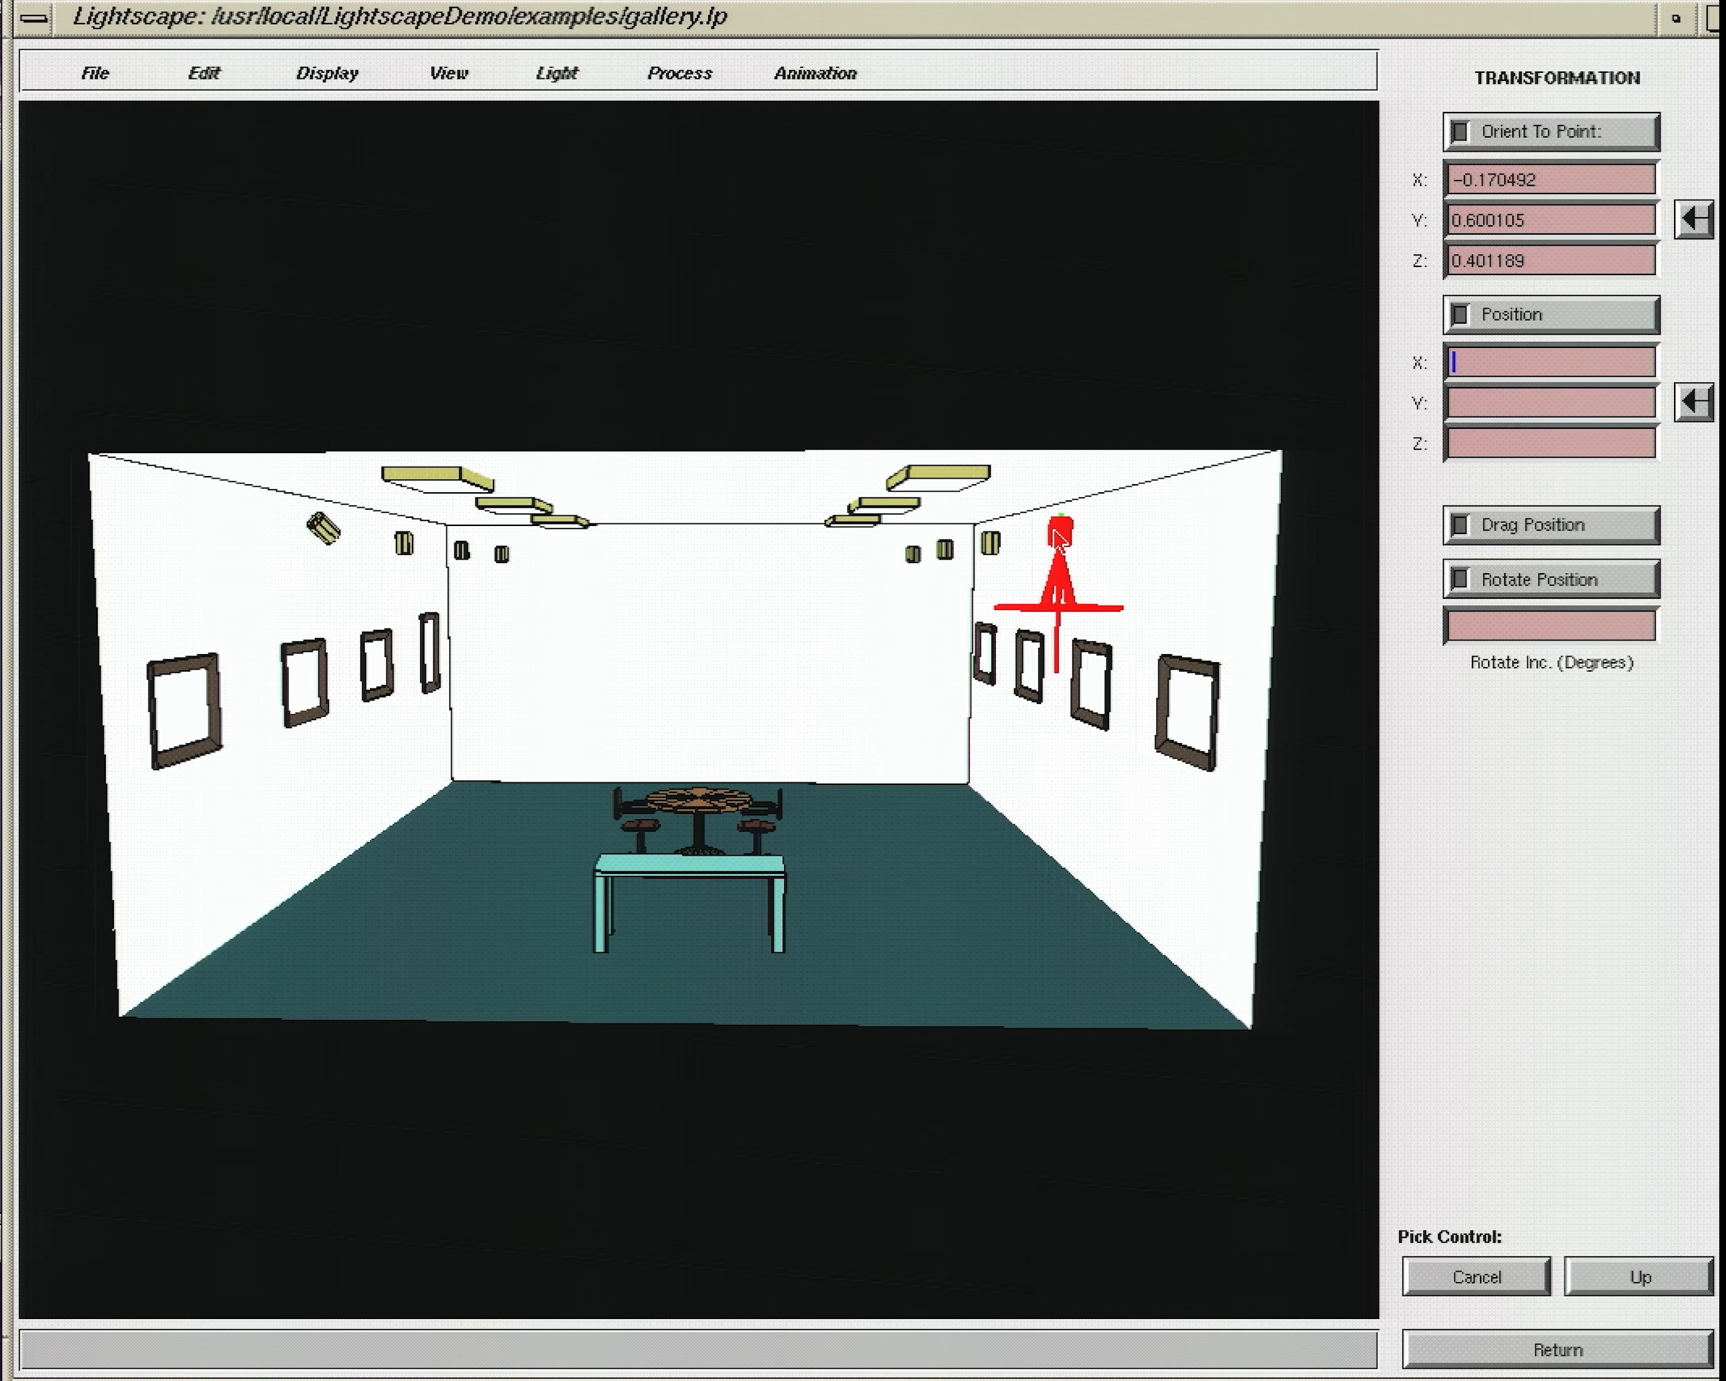
{"action": "left_click", "coordinate": [1550, 136]}
{"action": "left_click", "coordinate": [764, 838]}
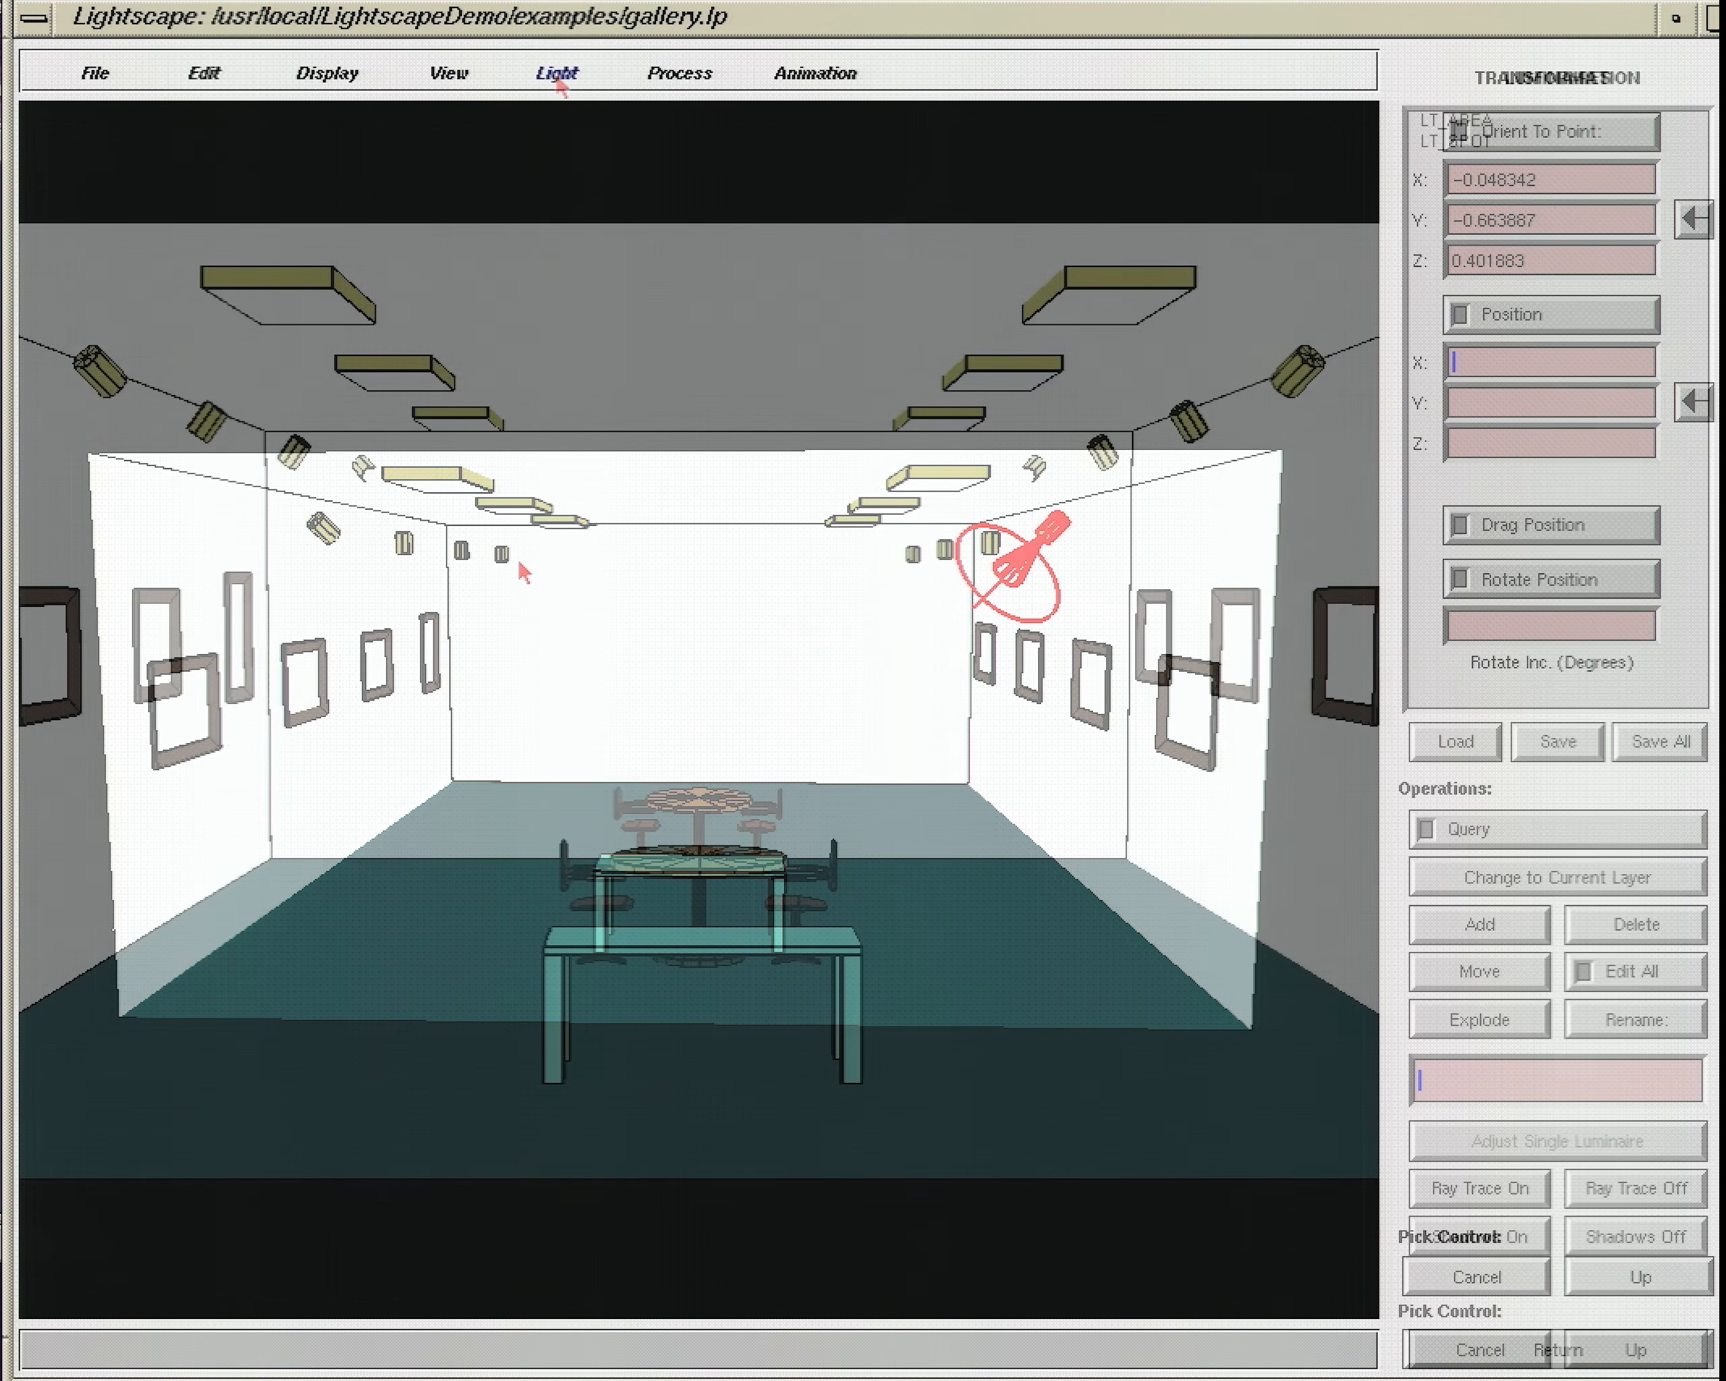
Step: Initiate the gallery model for lighting processing, converting the preparation file into a solution
{"action": "left_click", "coordinate": [565, 74]}
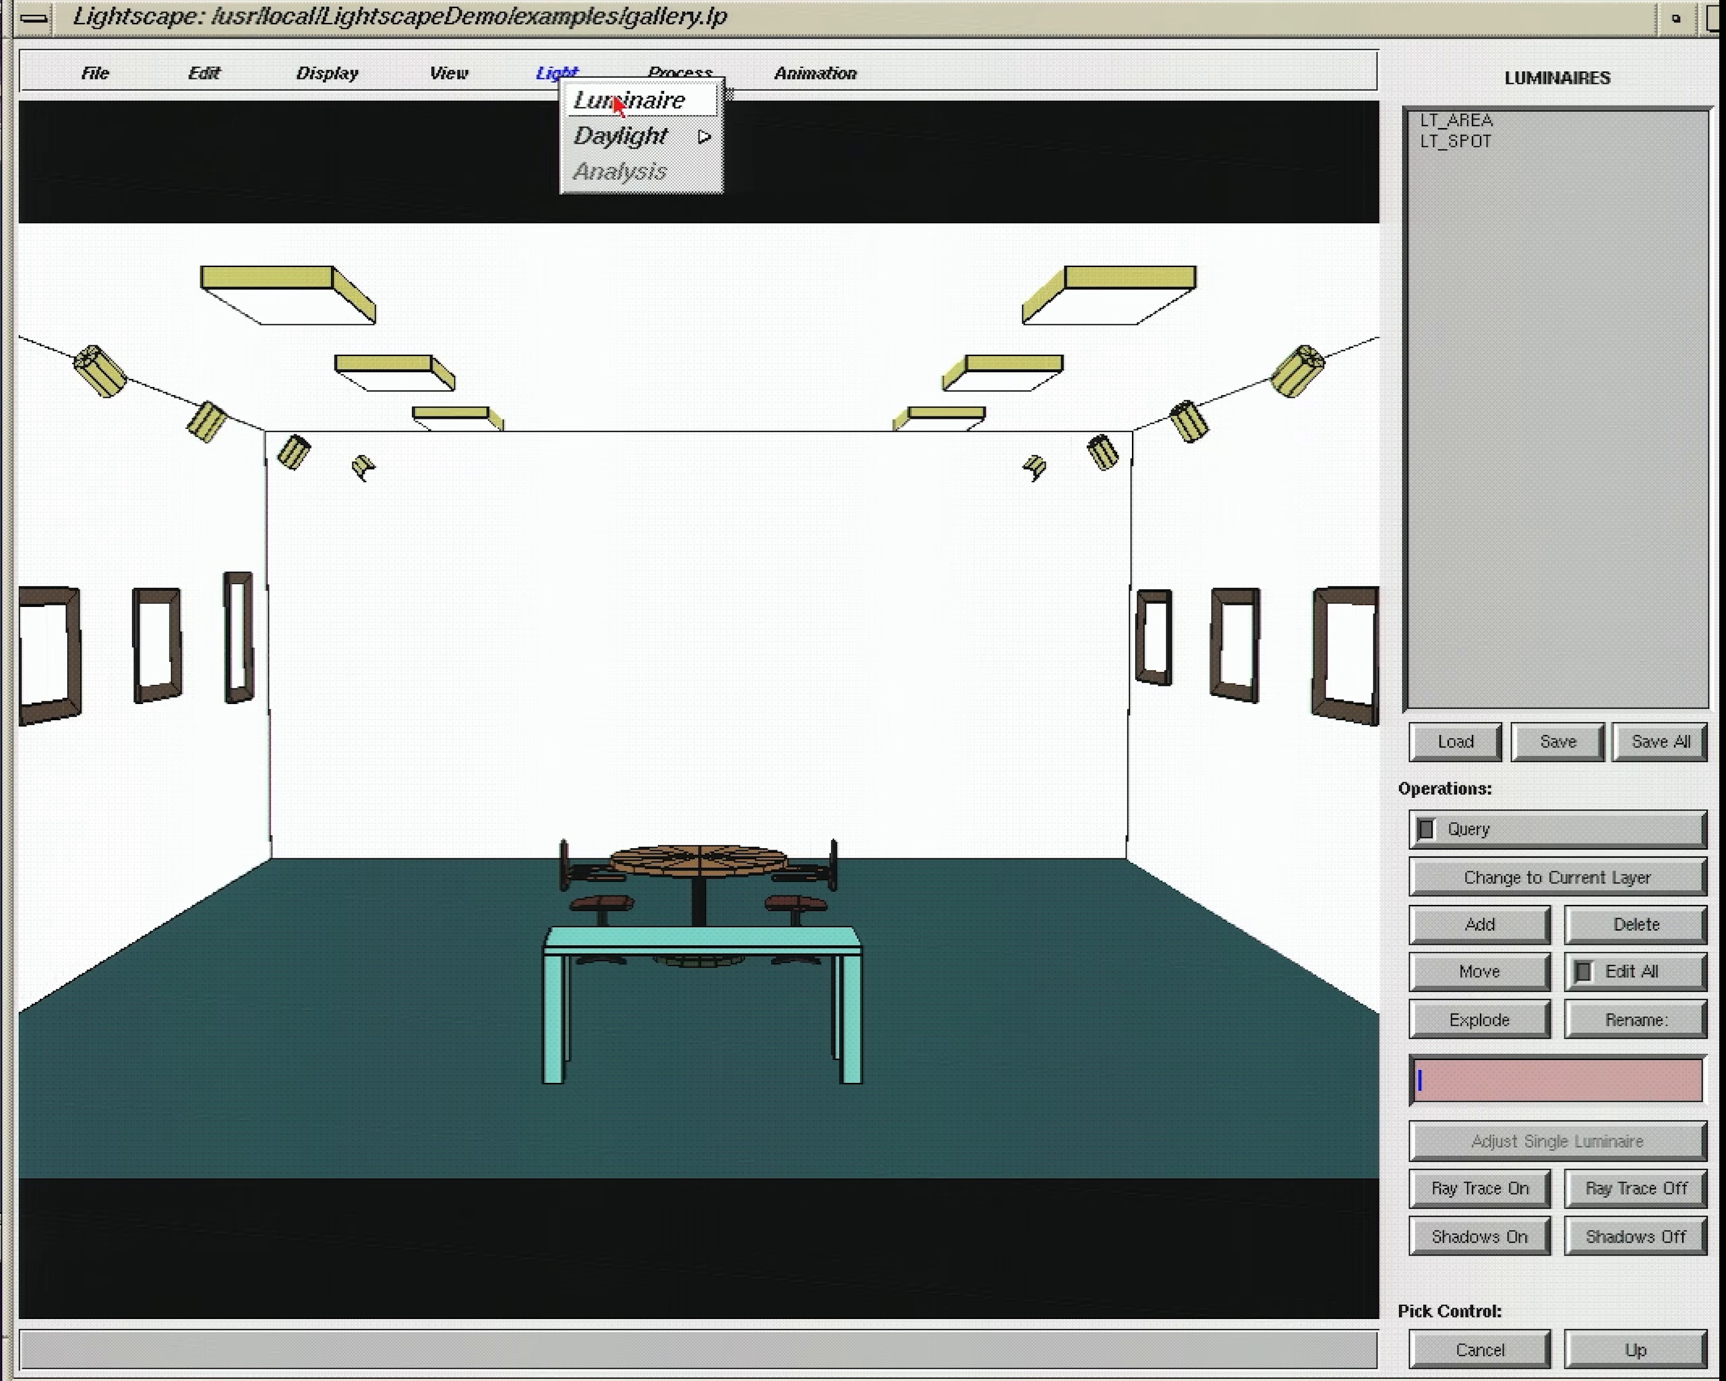
{"action": "left_click", "coordinate": [690, 76]}
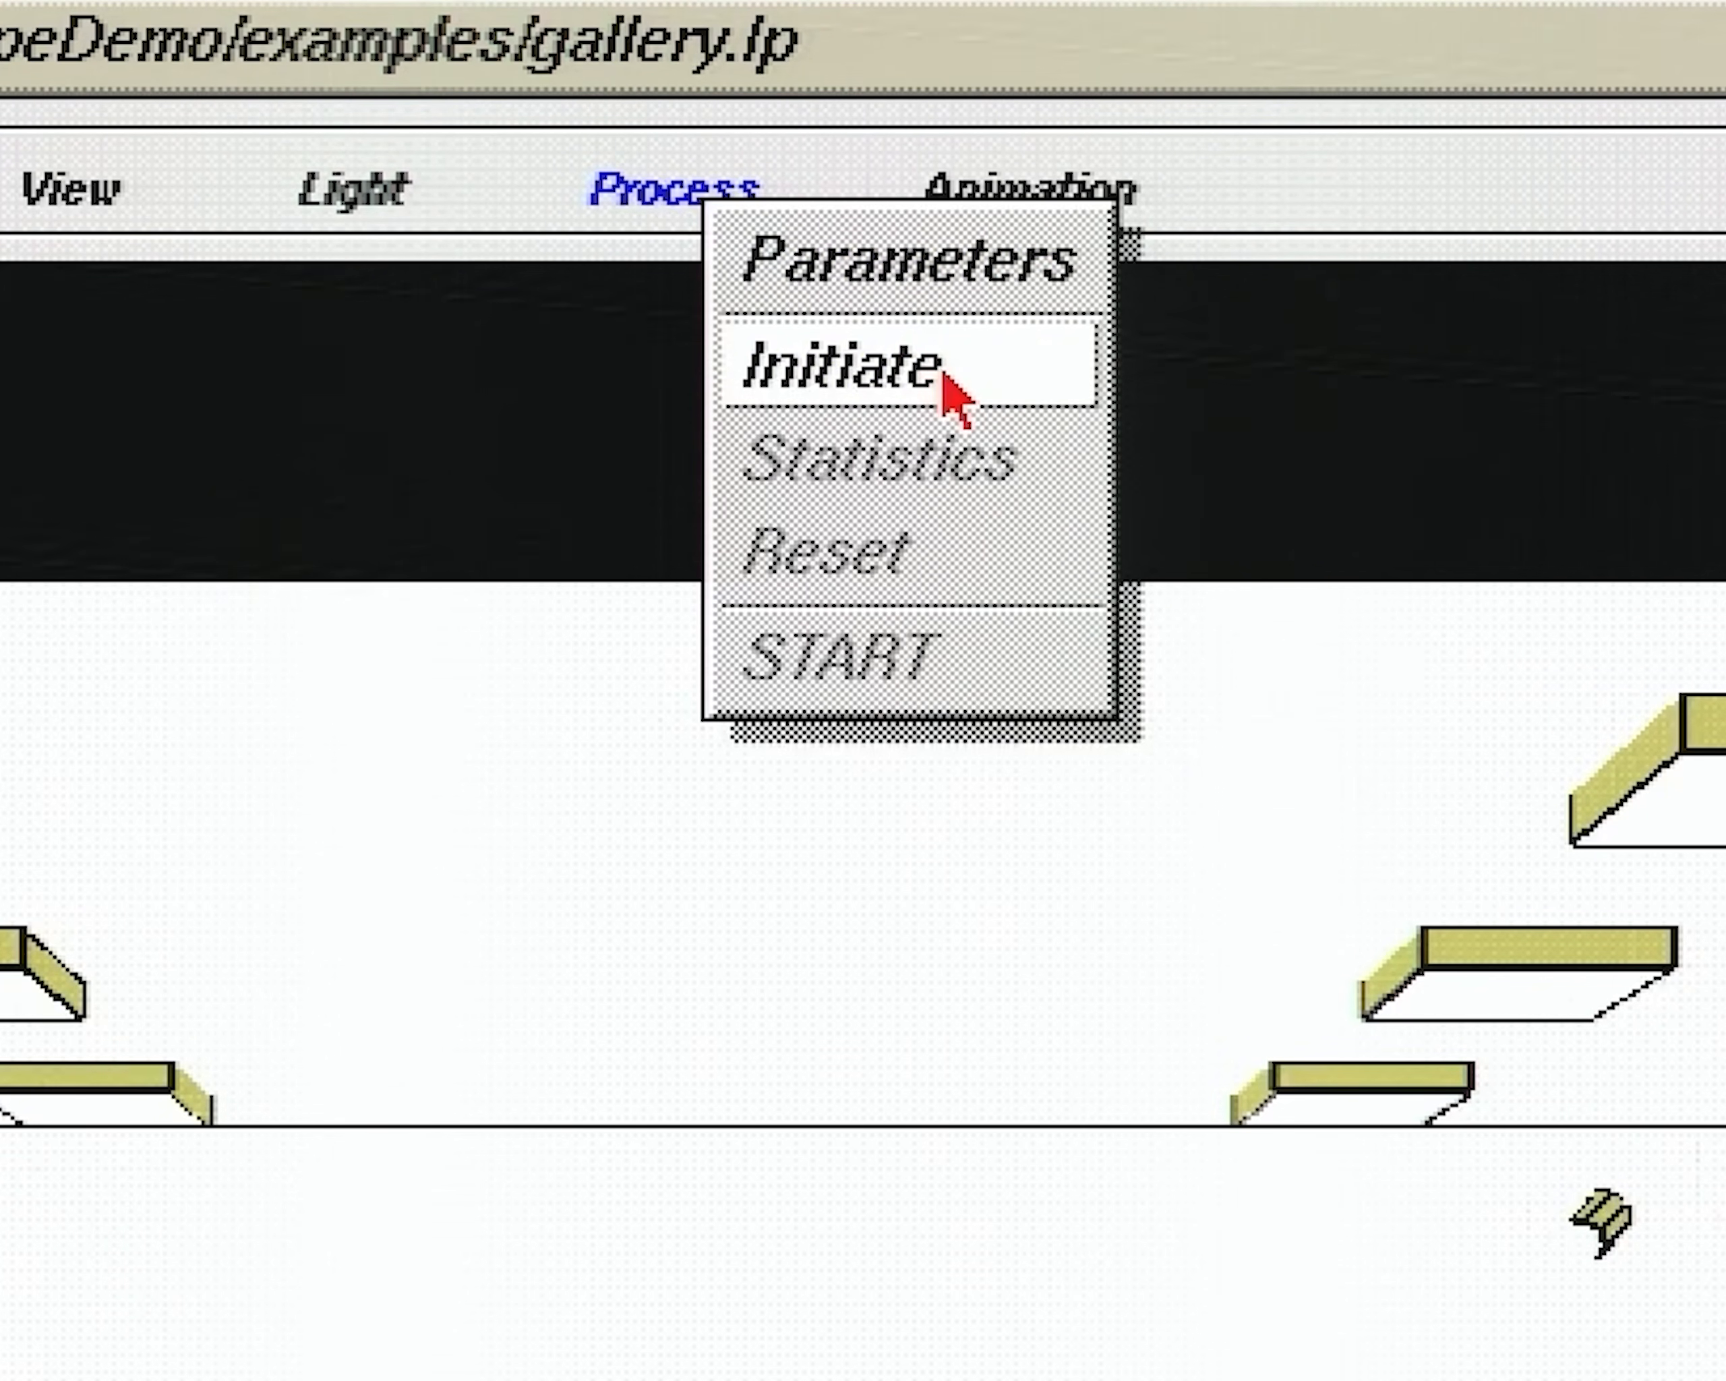
{"action": "left_click", "coordinate": [946, 376]}
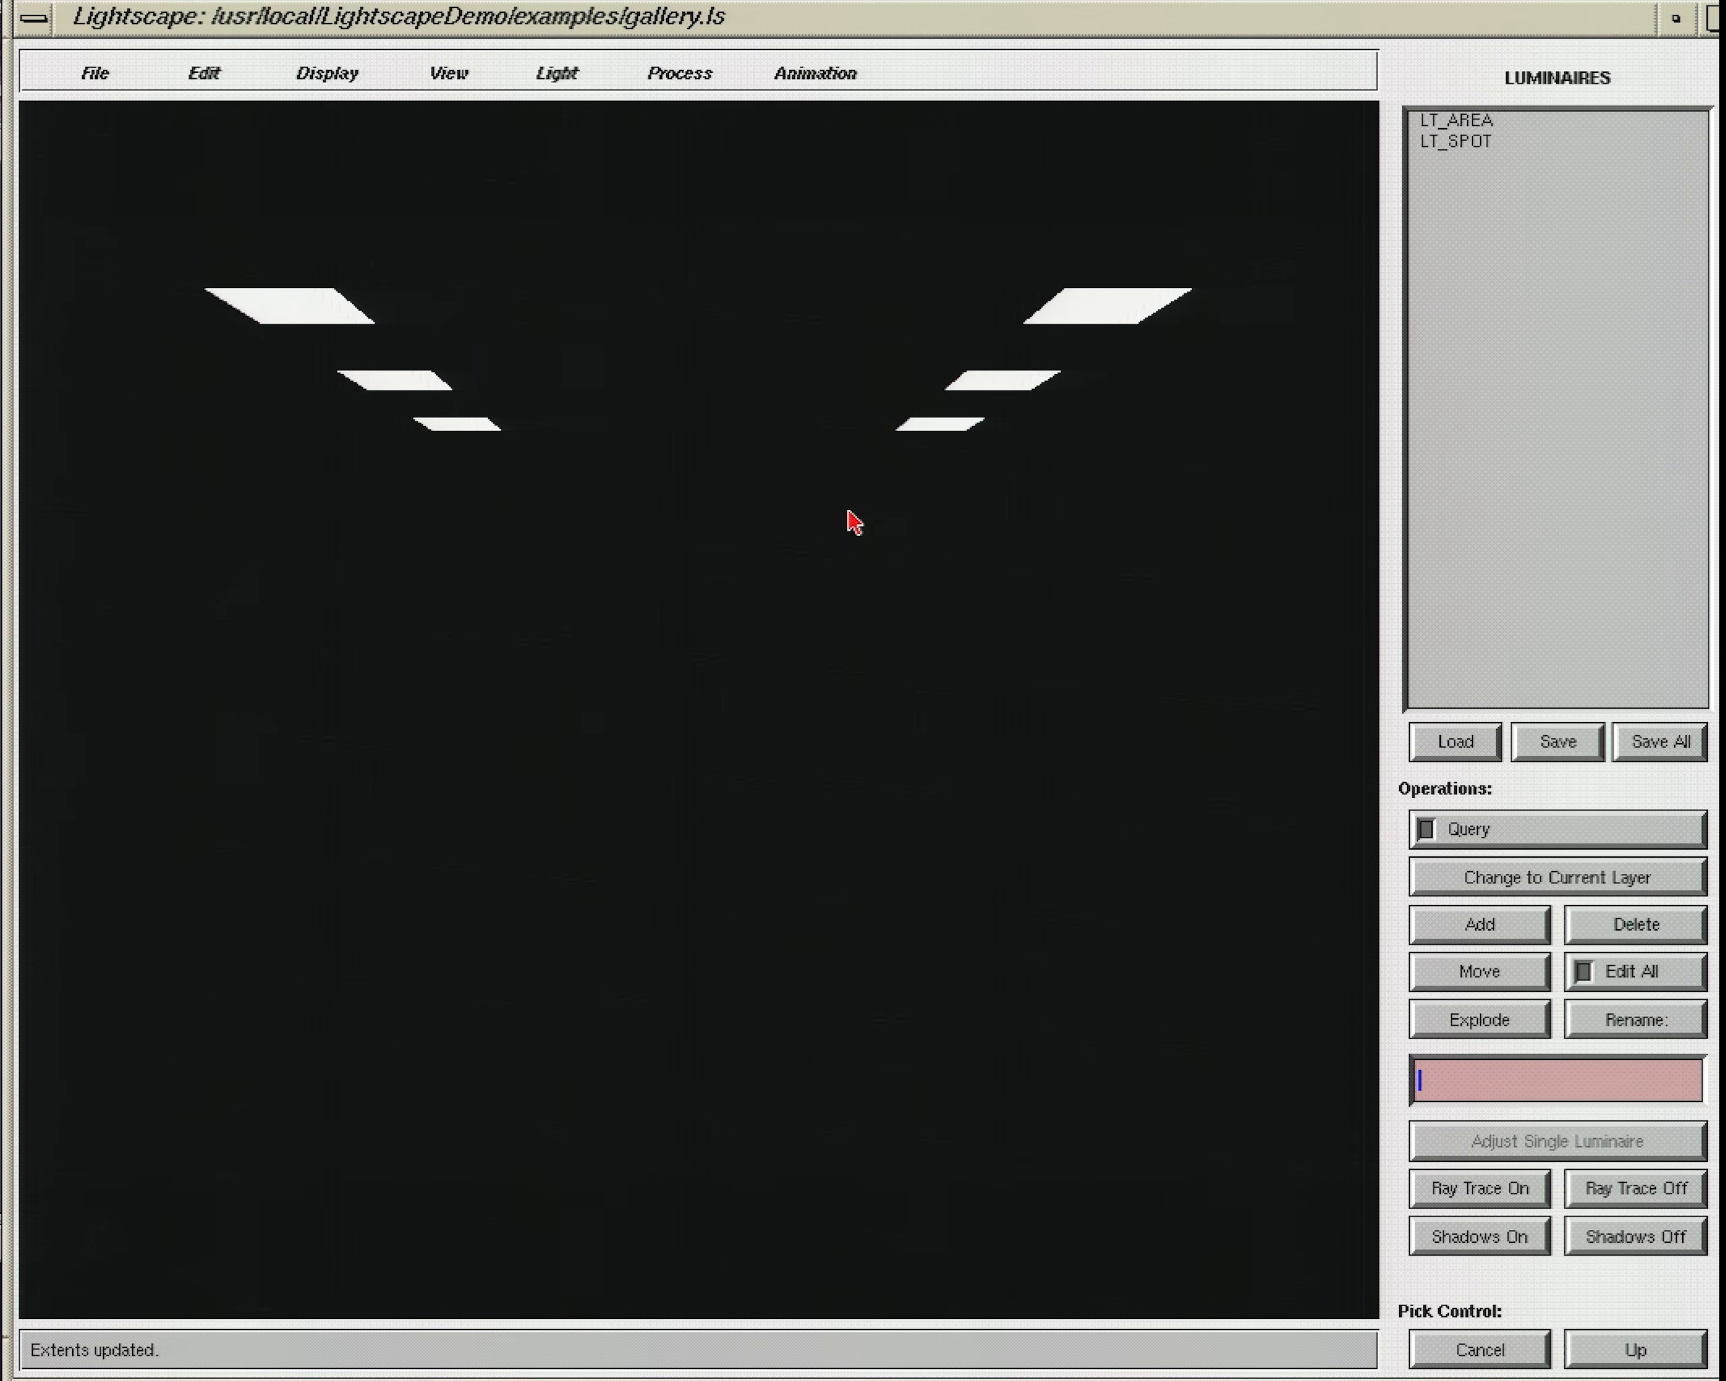
{"action": "middle_click_drag", "start_coordinate": [847, 579], "coordinate": [891, 583]}
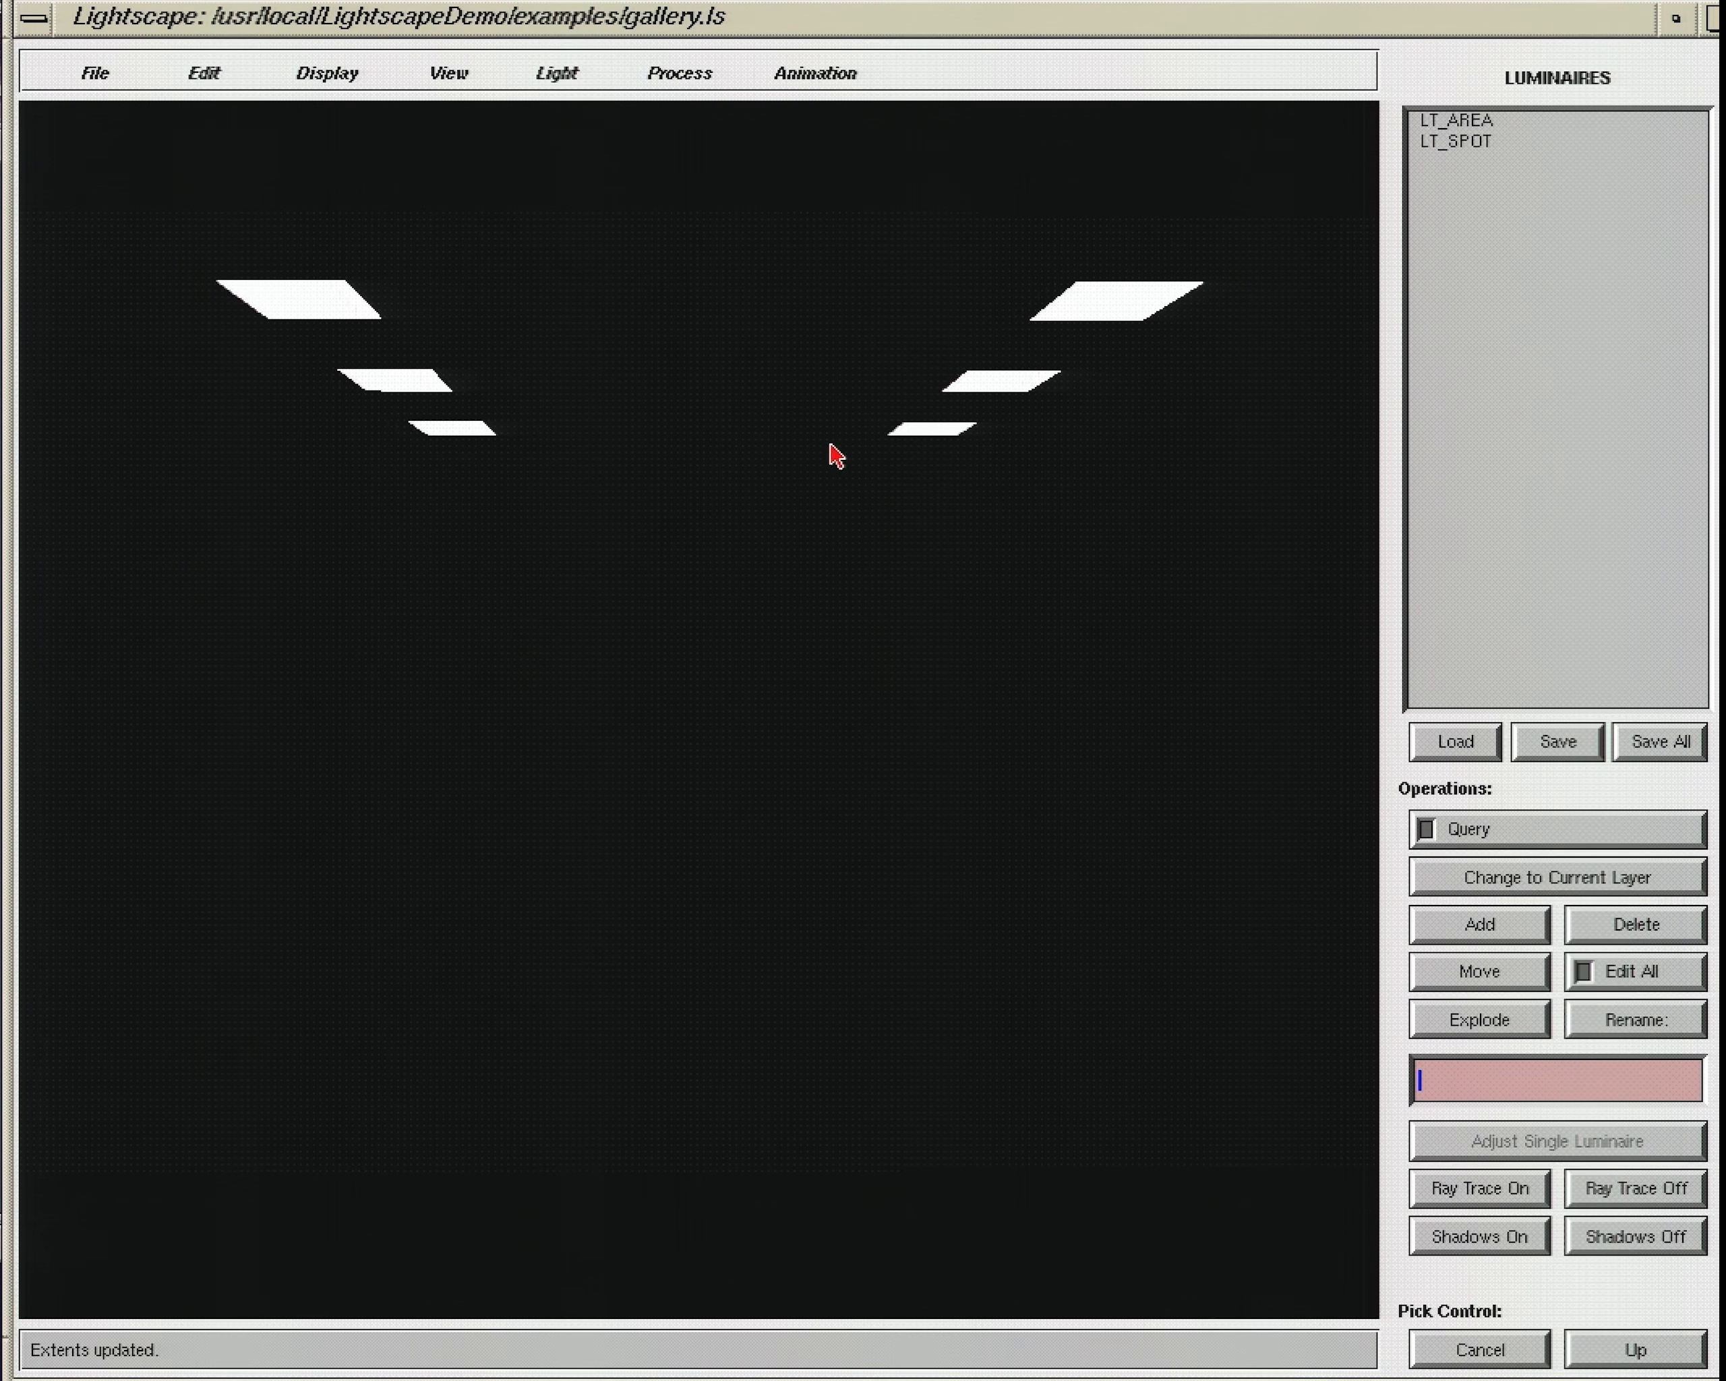
Step: Start the lighting calculation for the gallery solution and stop it once the room is well lit
{"action": "left_click", "coordinate": [706, 80]}
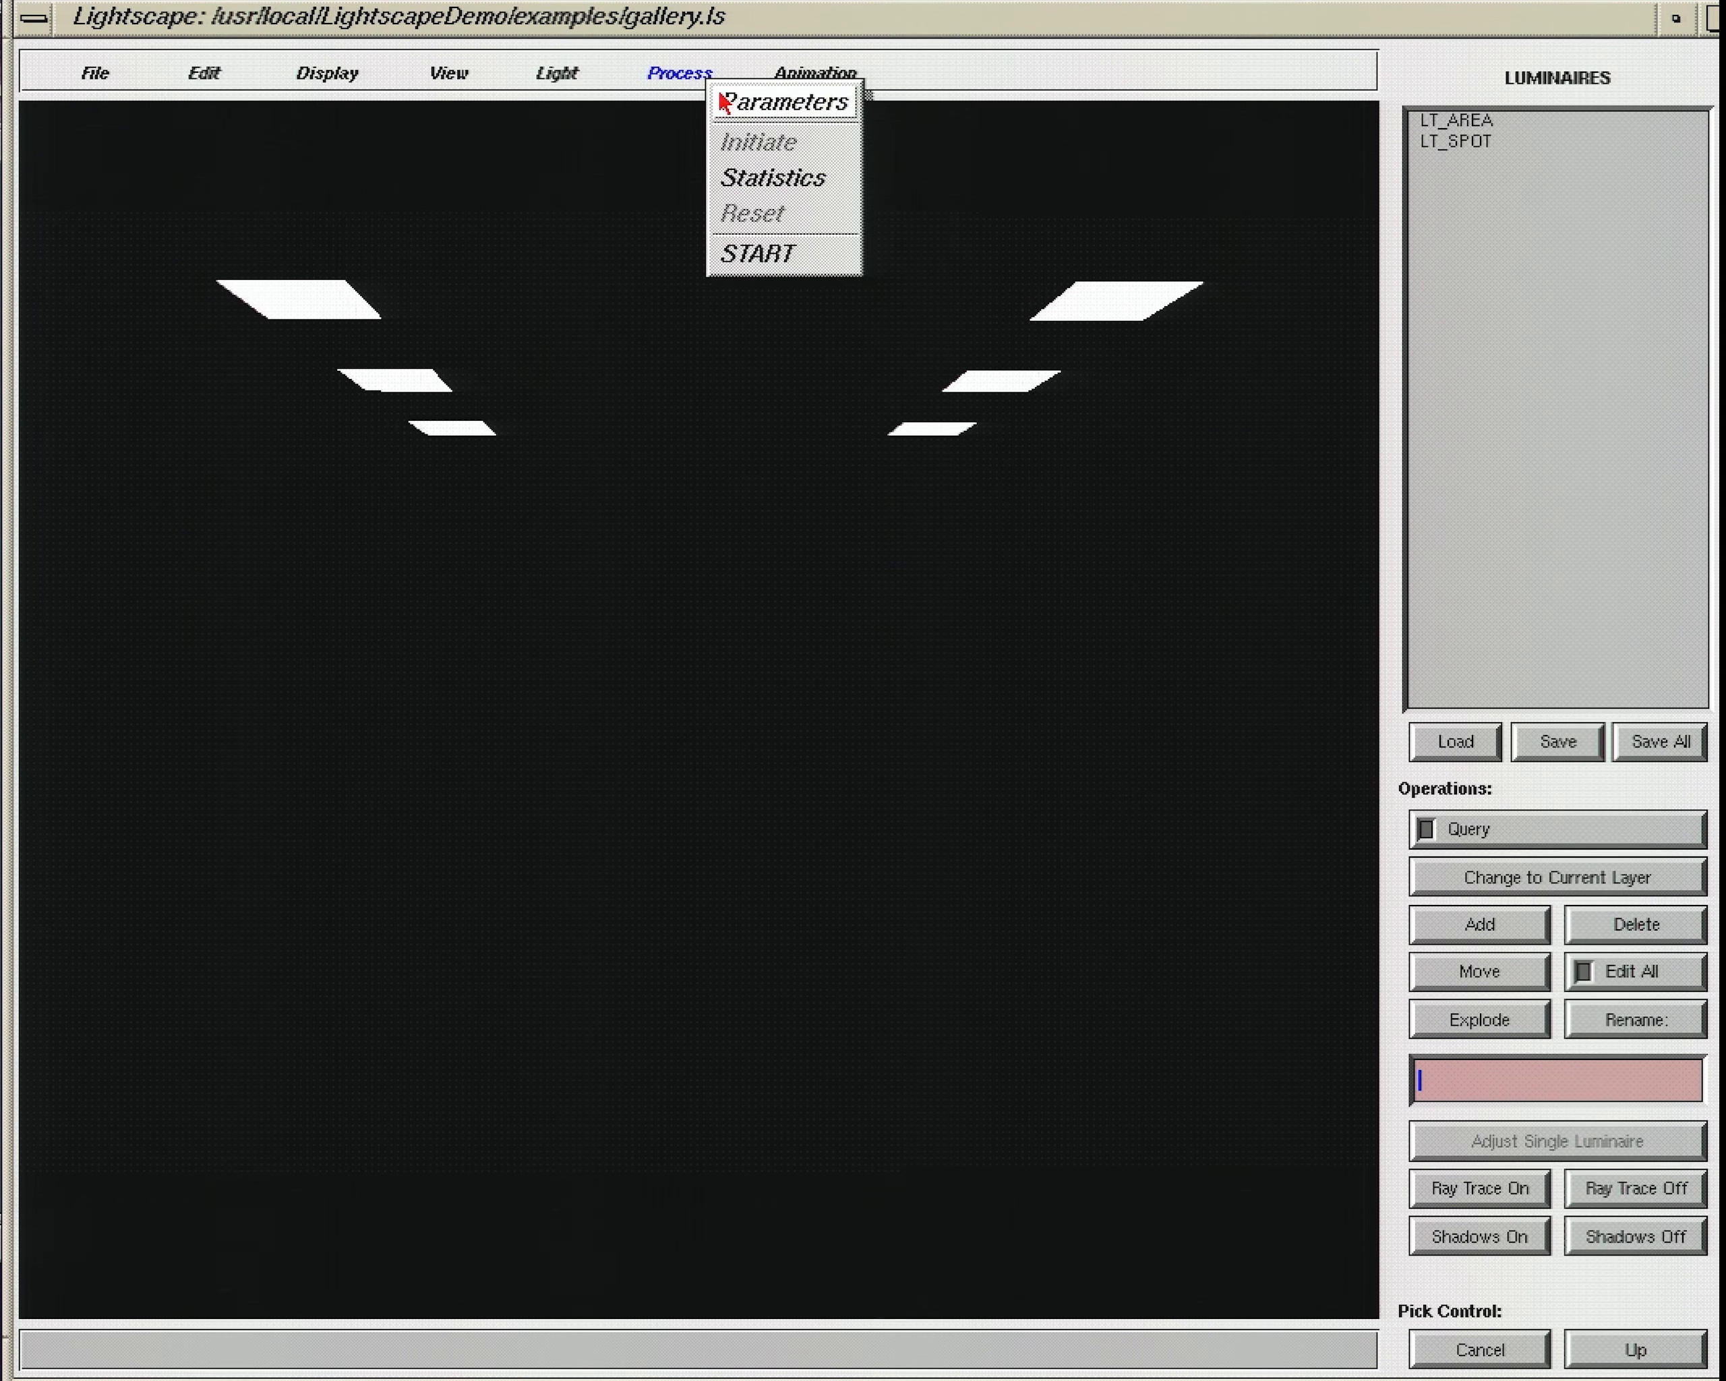
{"action": "left_click", "coordinate": [812, 259]}
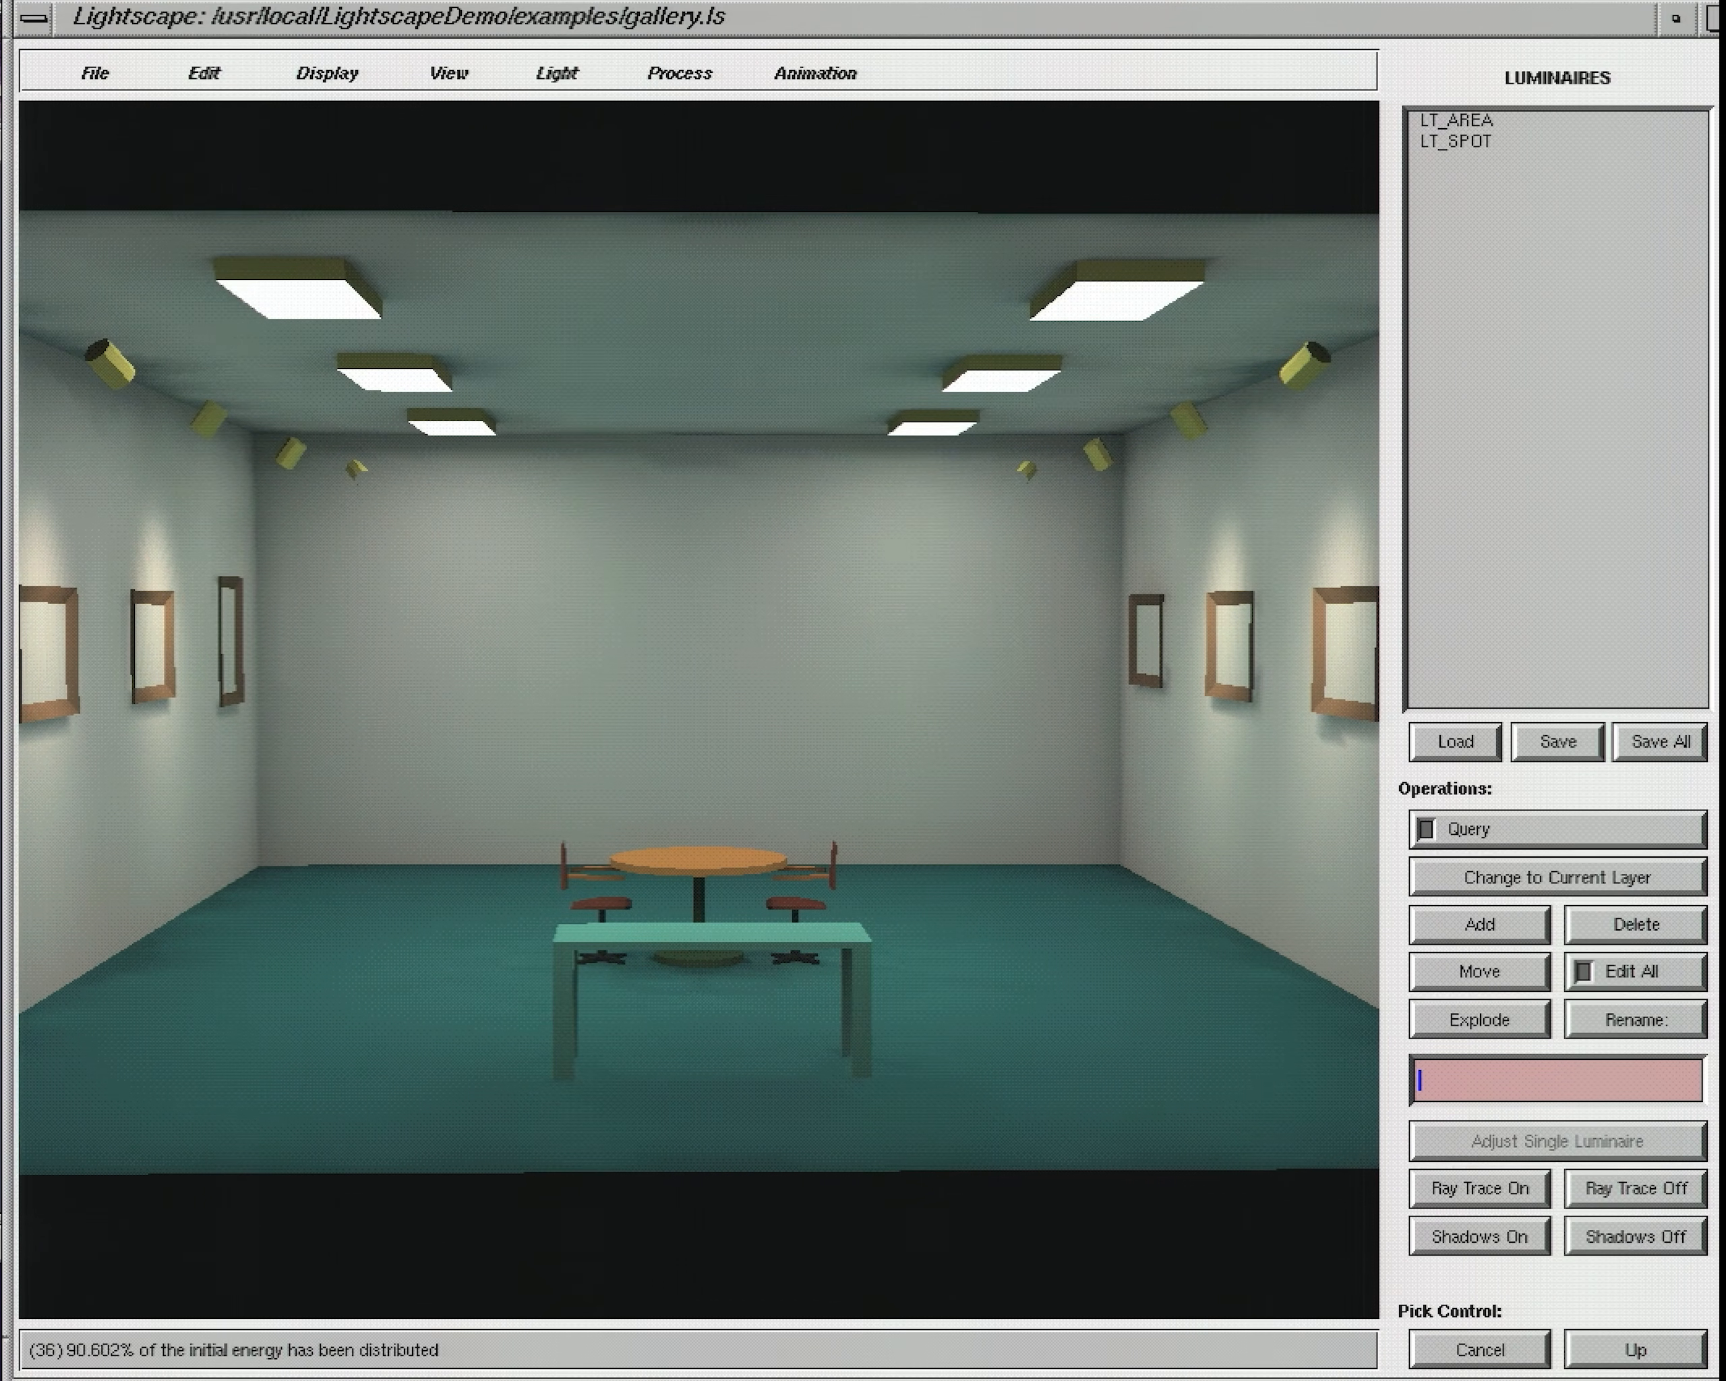
{"action": "key", "text": "Escape"}
Step: Clear the spotlight selection and examine the lit gallery from several angles, including a closer view of the round table and chairs
{"action": "middle_click_drag", "start_coordinate": [907, 913], "coordinate": [689, 975]}
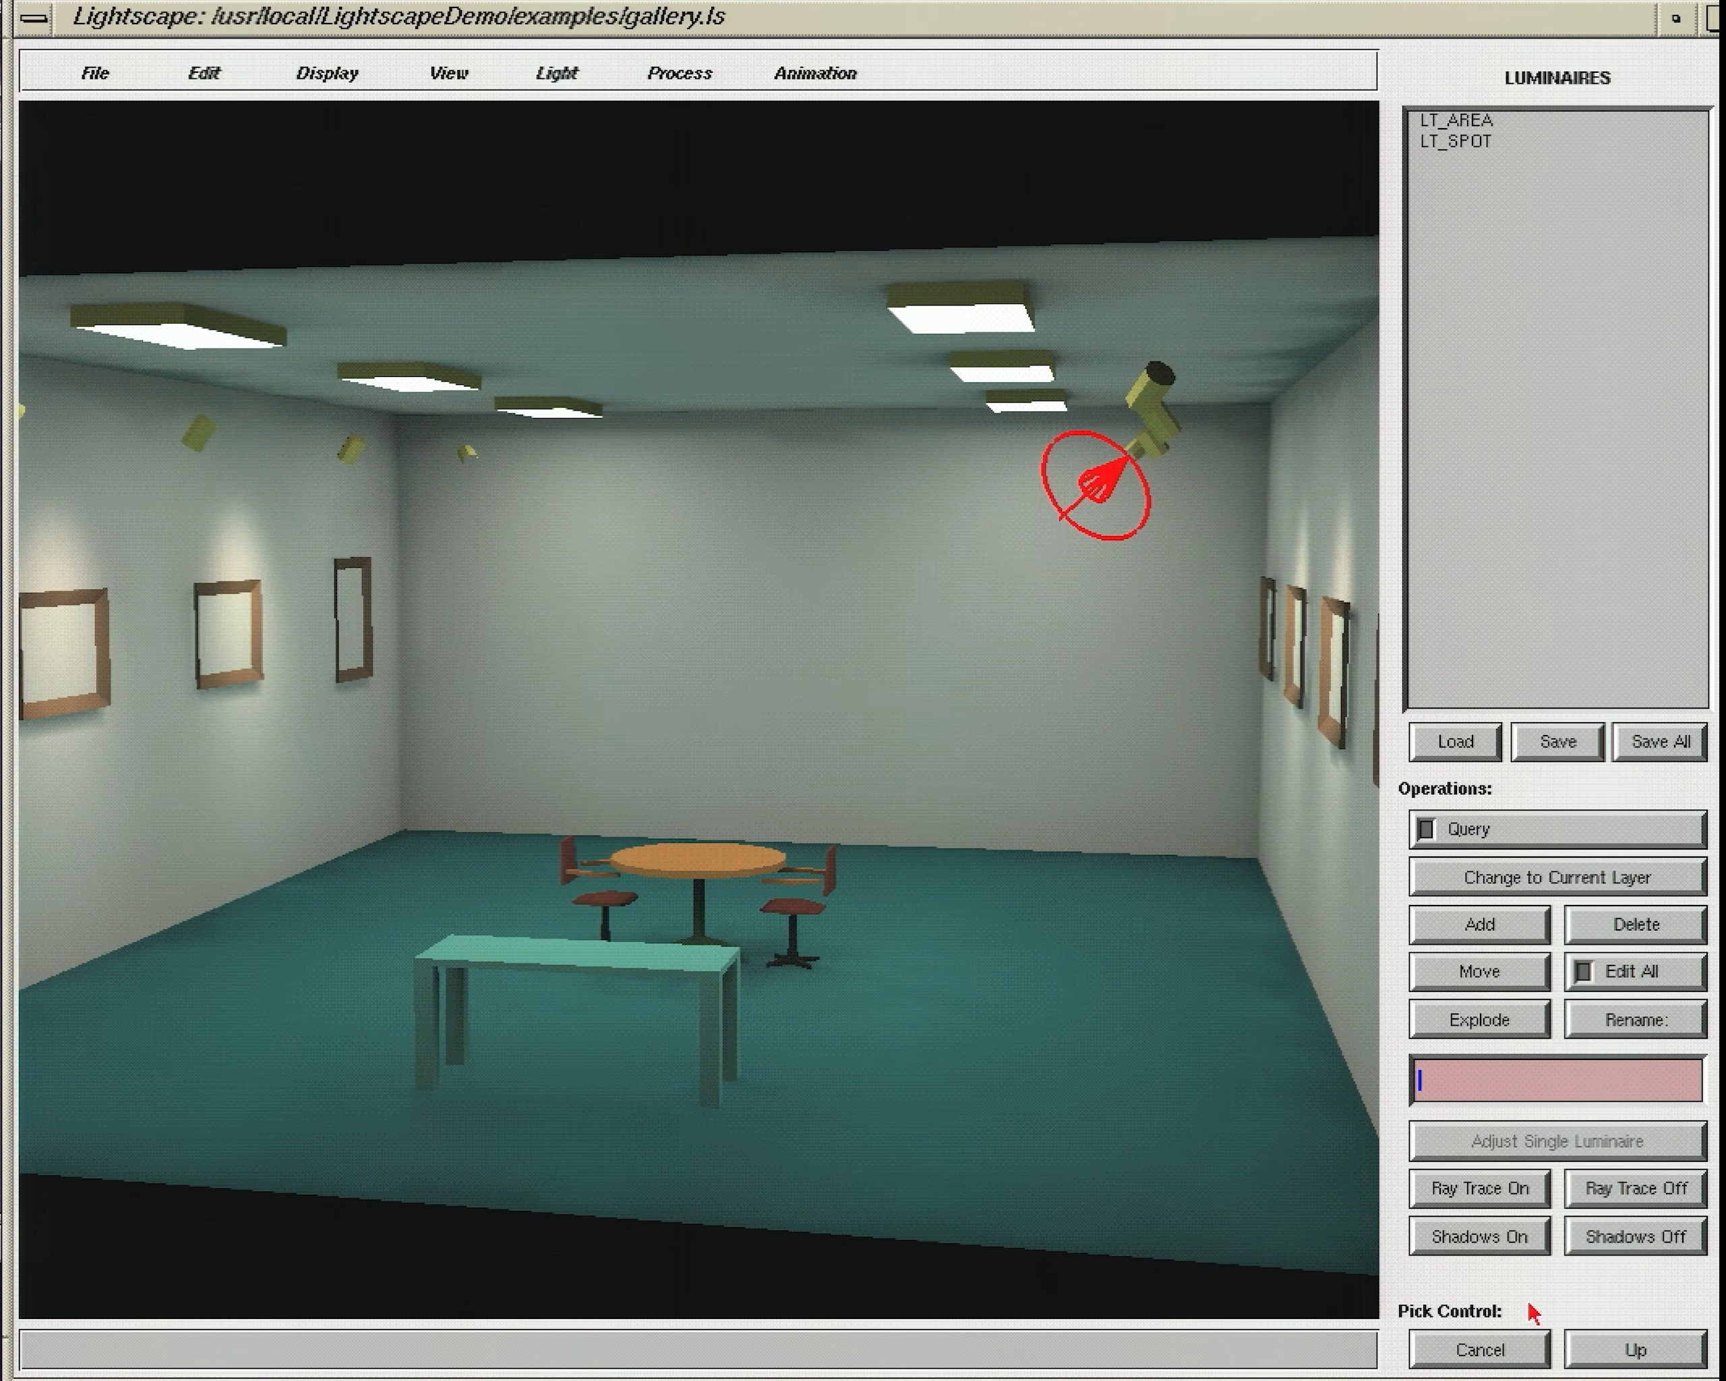
{"action": "left_click", "coordinate": [1496, 1347]}
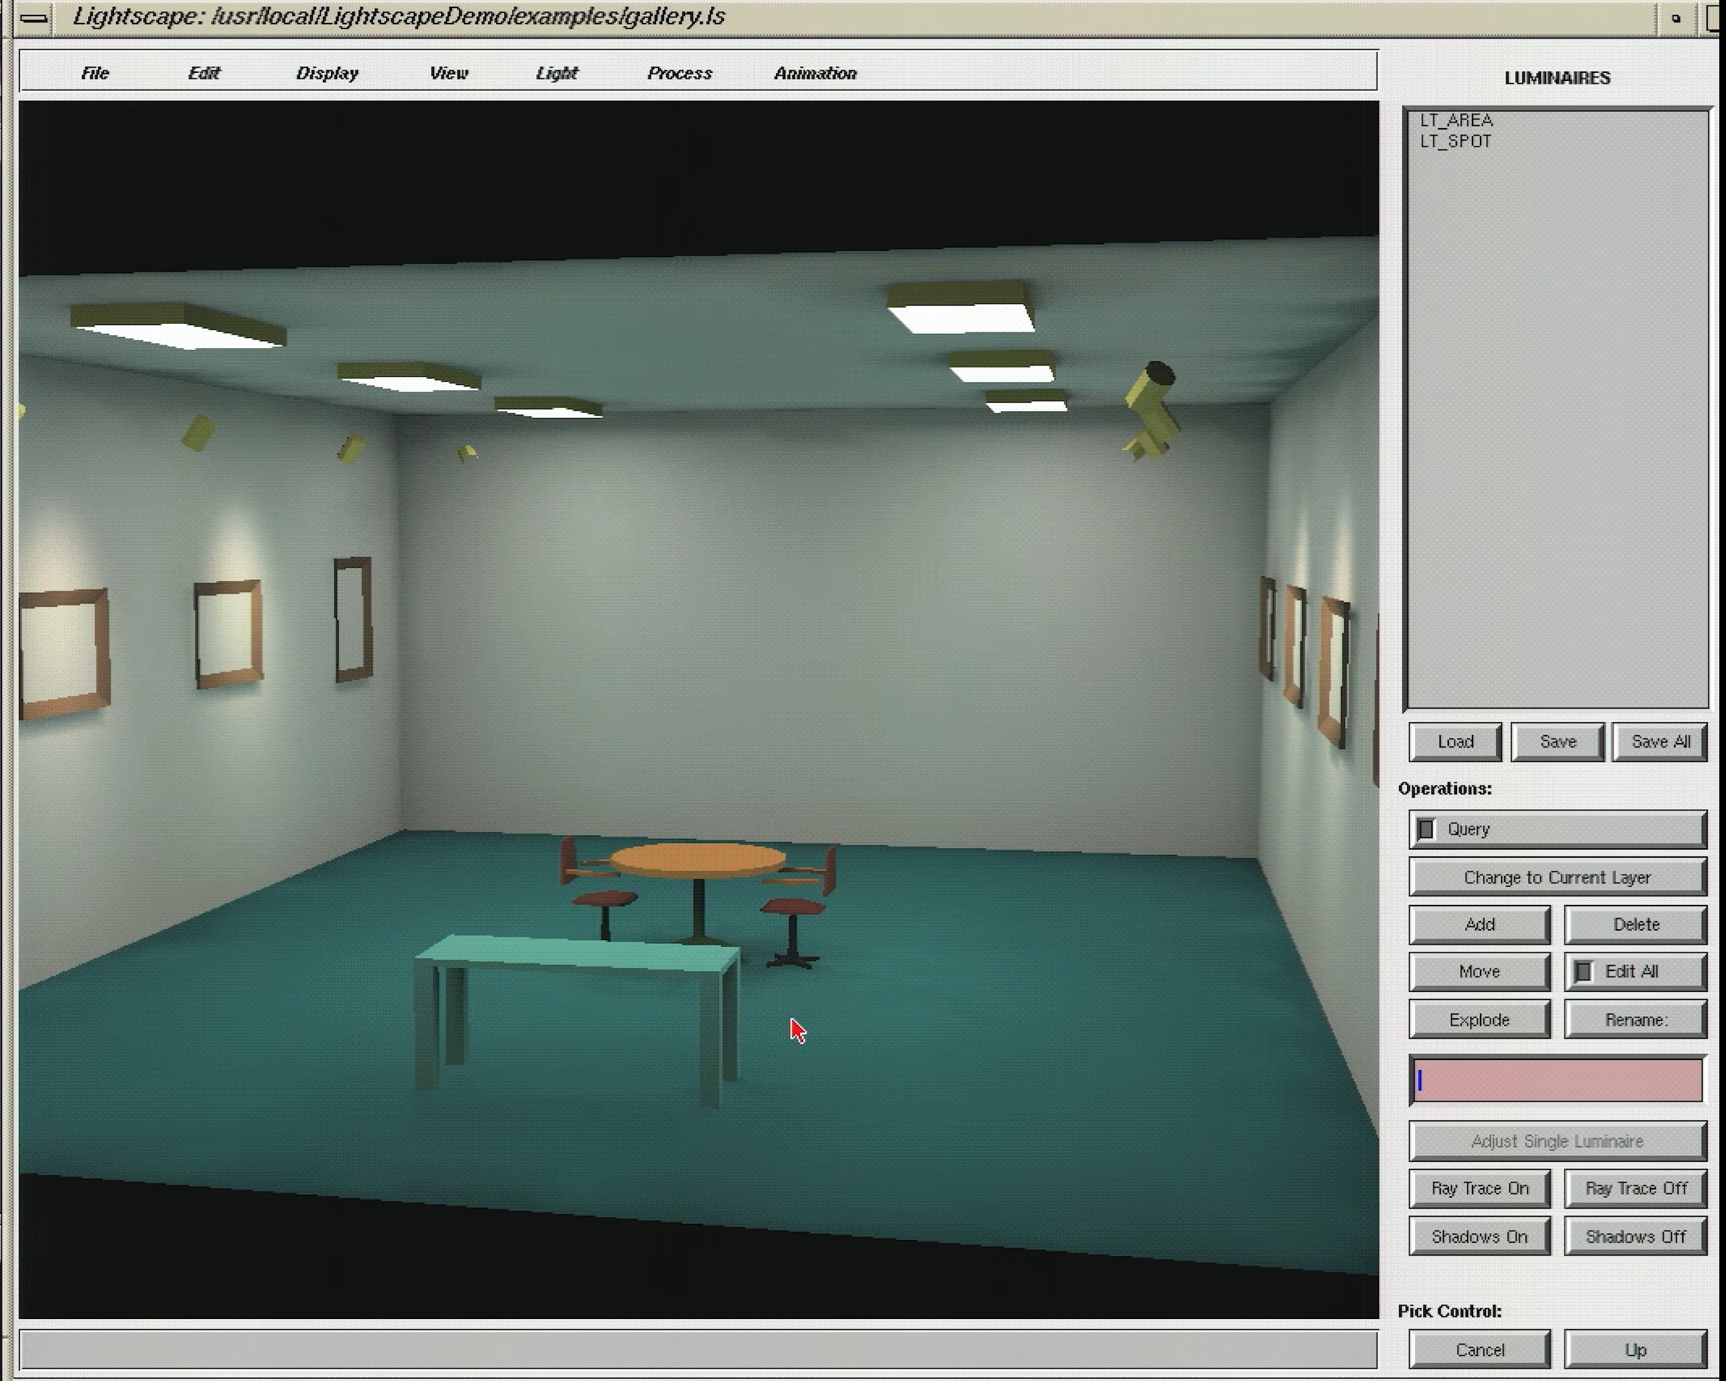
{"action": "middle_click_drag", "start_coordinate": [794, 1020], "coordinate": [1067, 1052]}
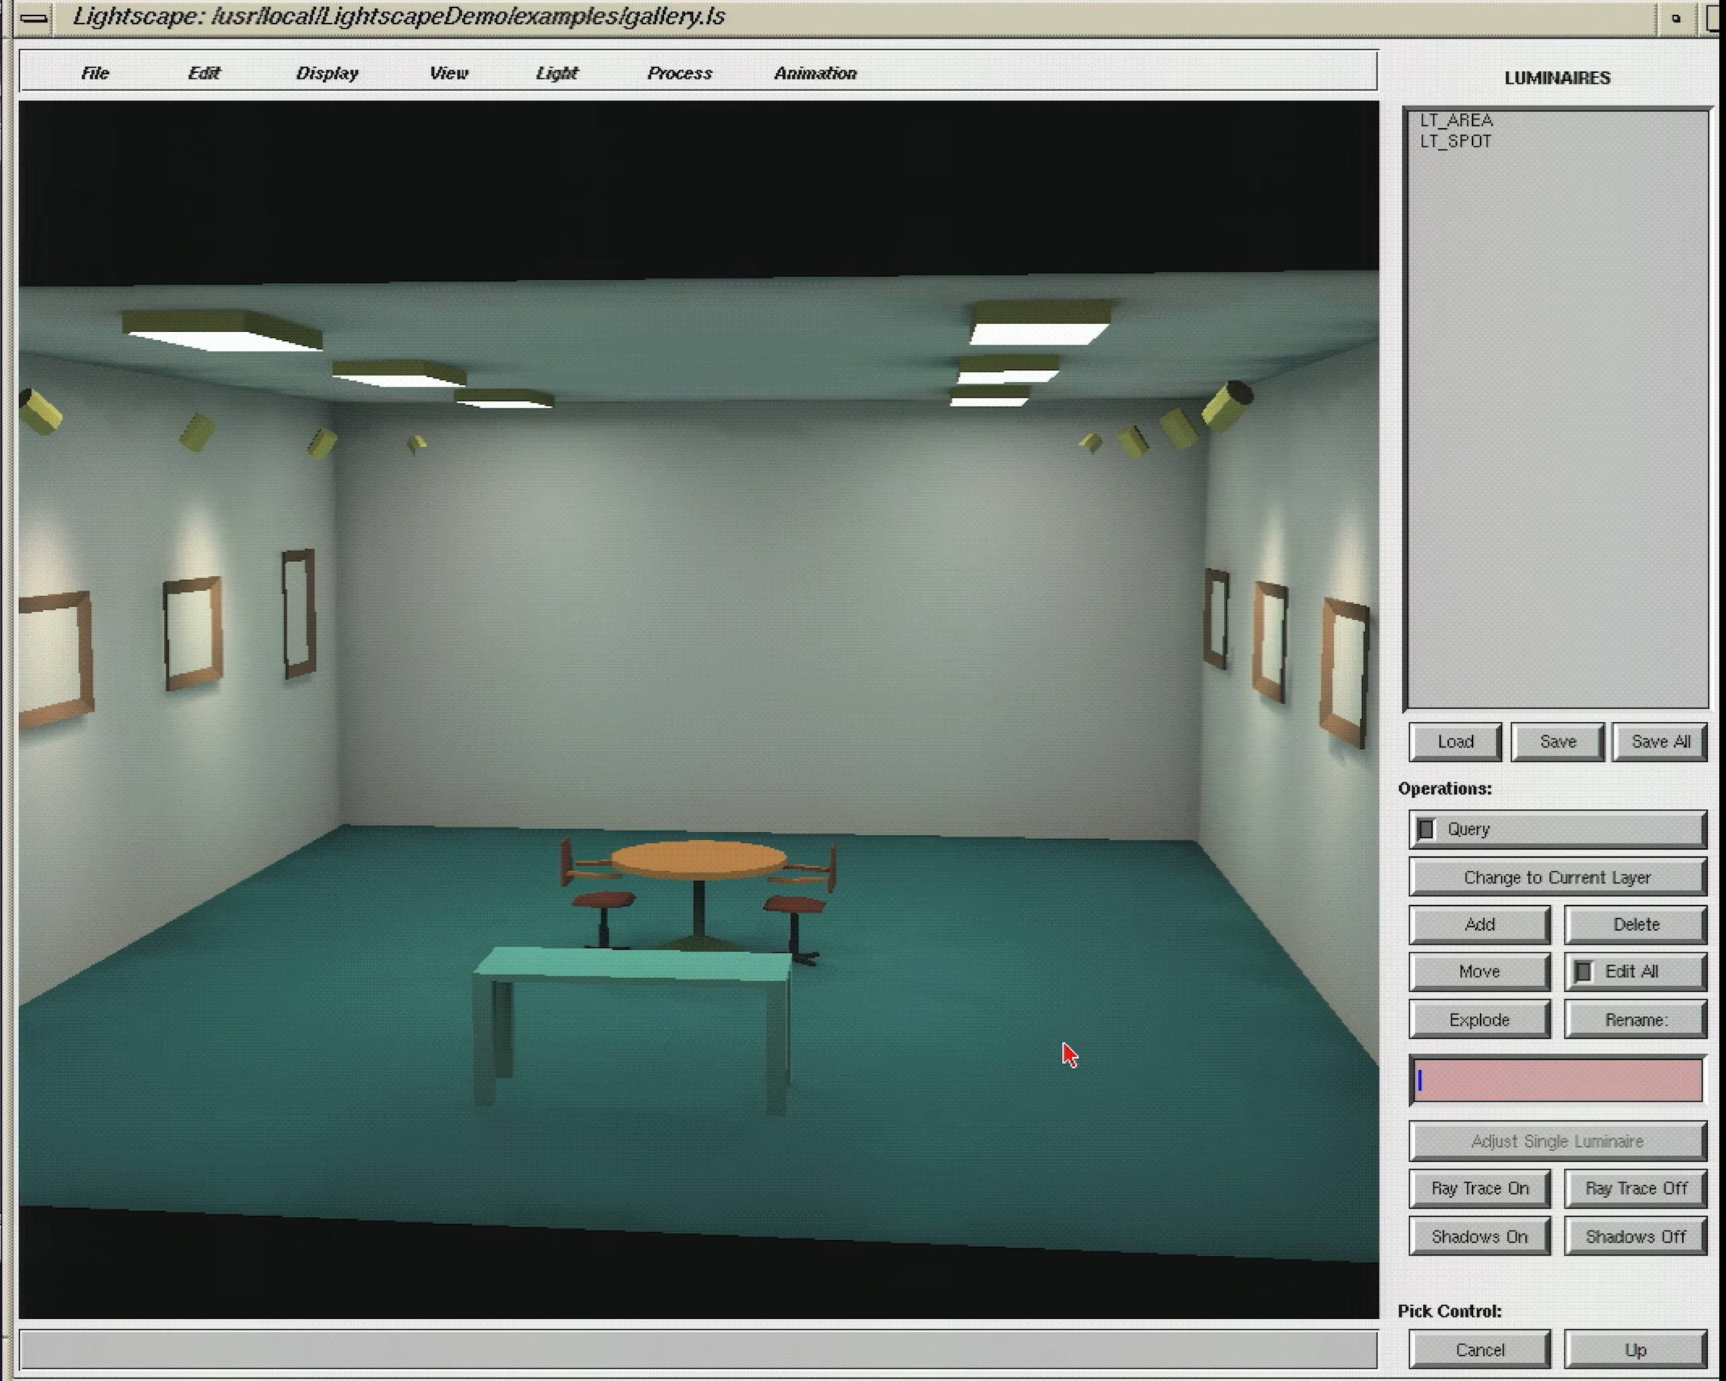
{"action": "middle_click_drag", "start_coordinate": [277, 976], "coordinate": [501, 474]}
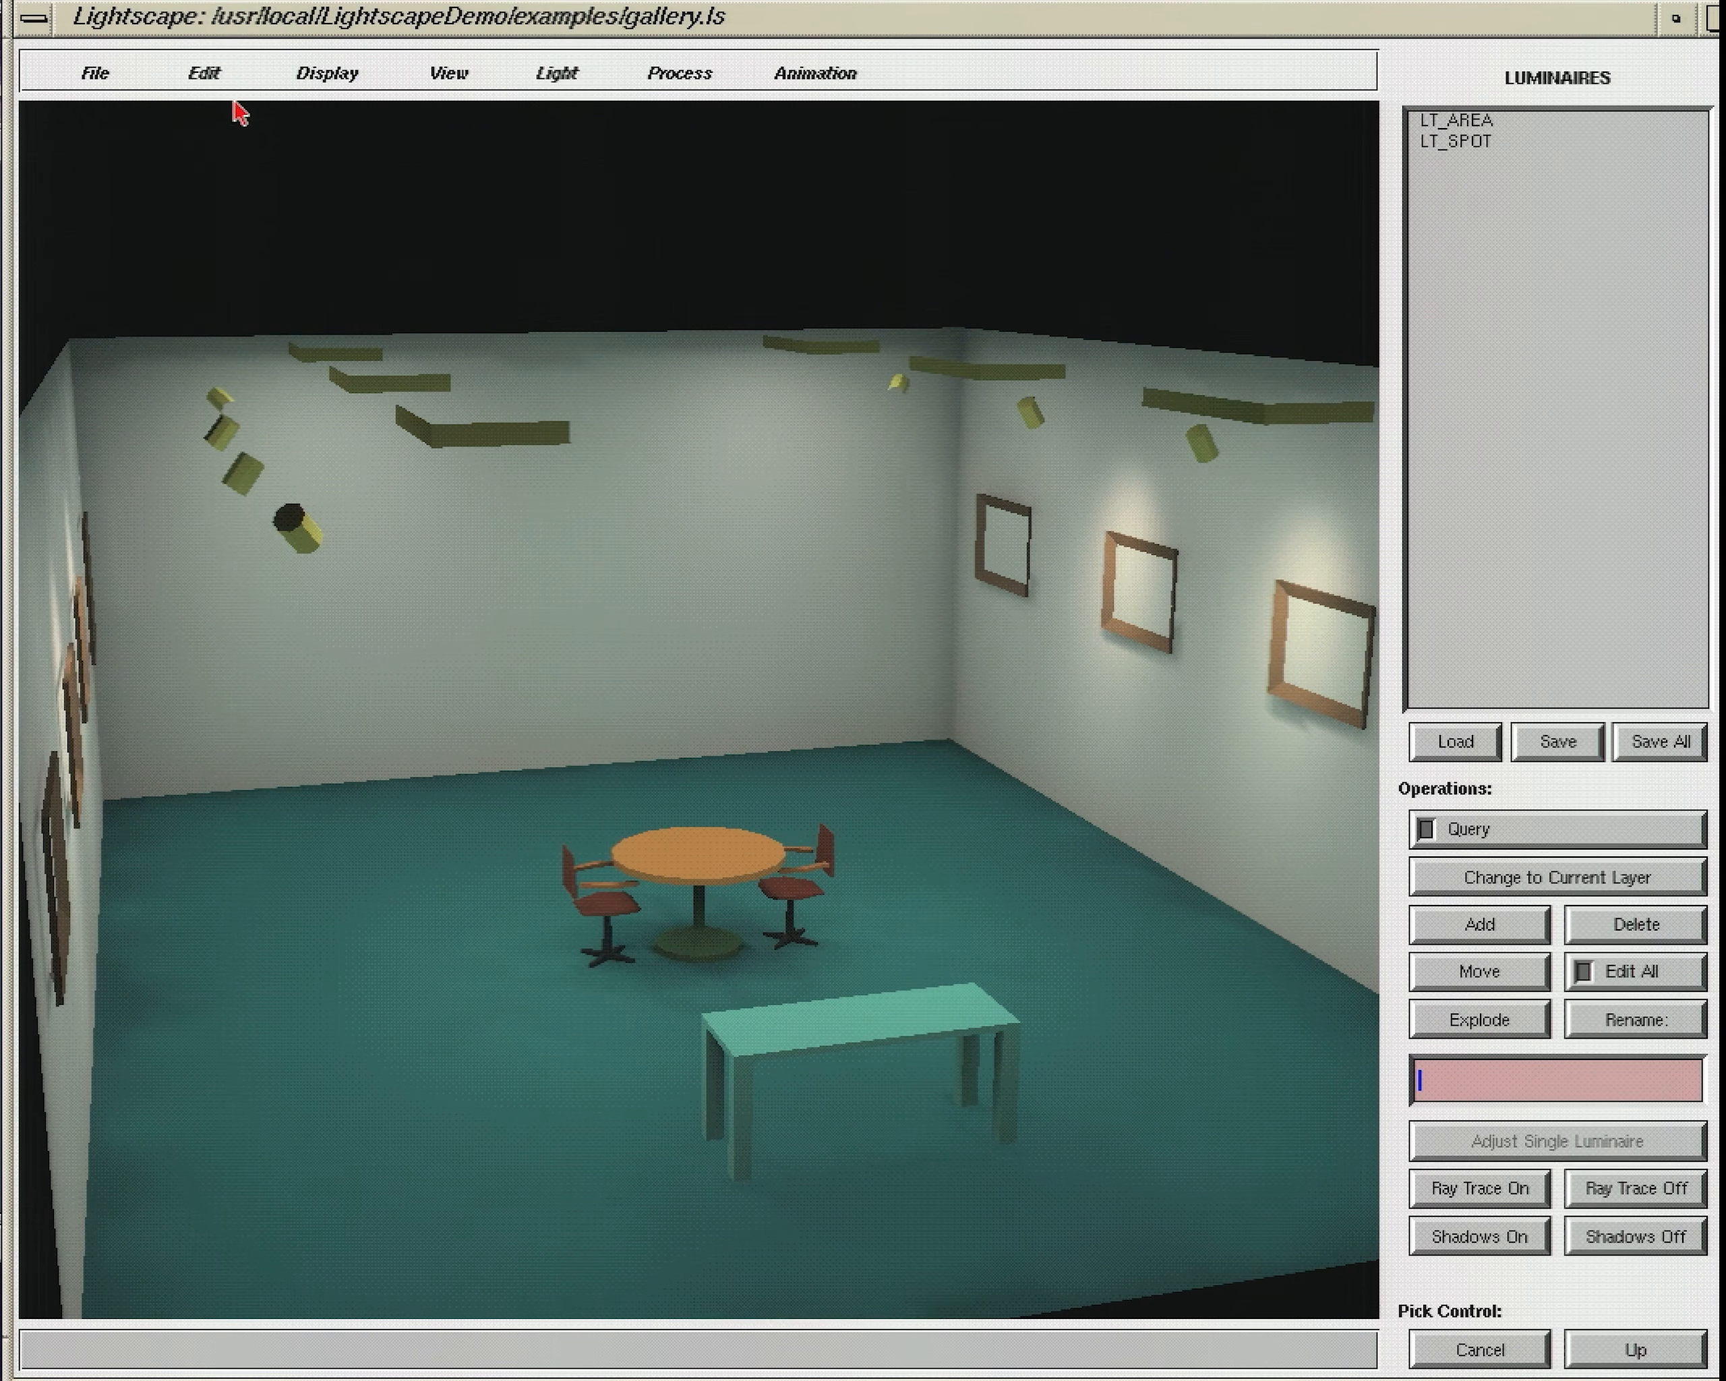
{"action": "left_click", "coordinate": [449, 73]}
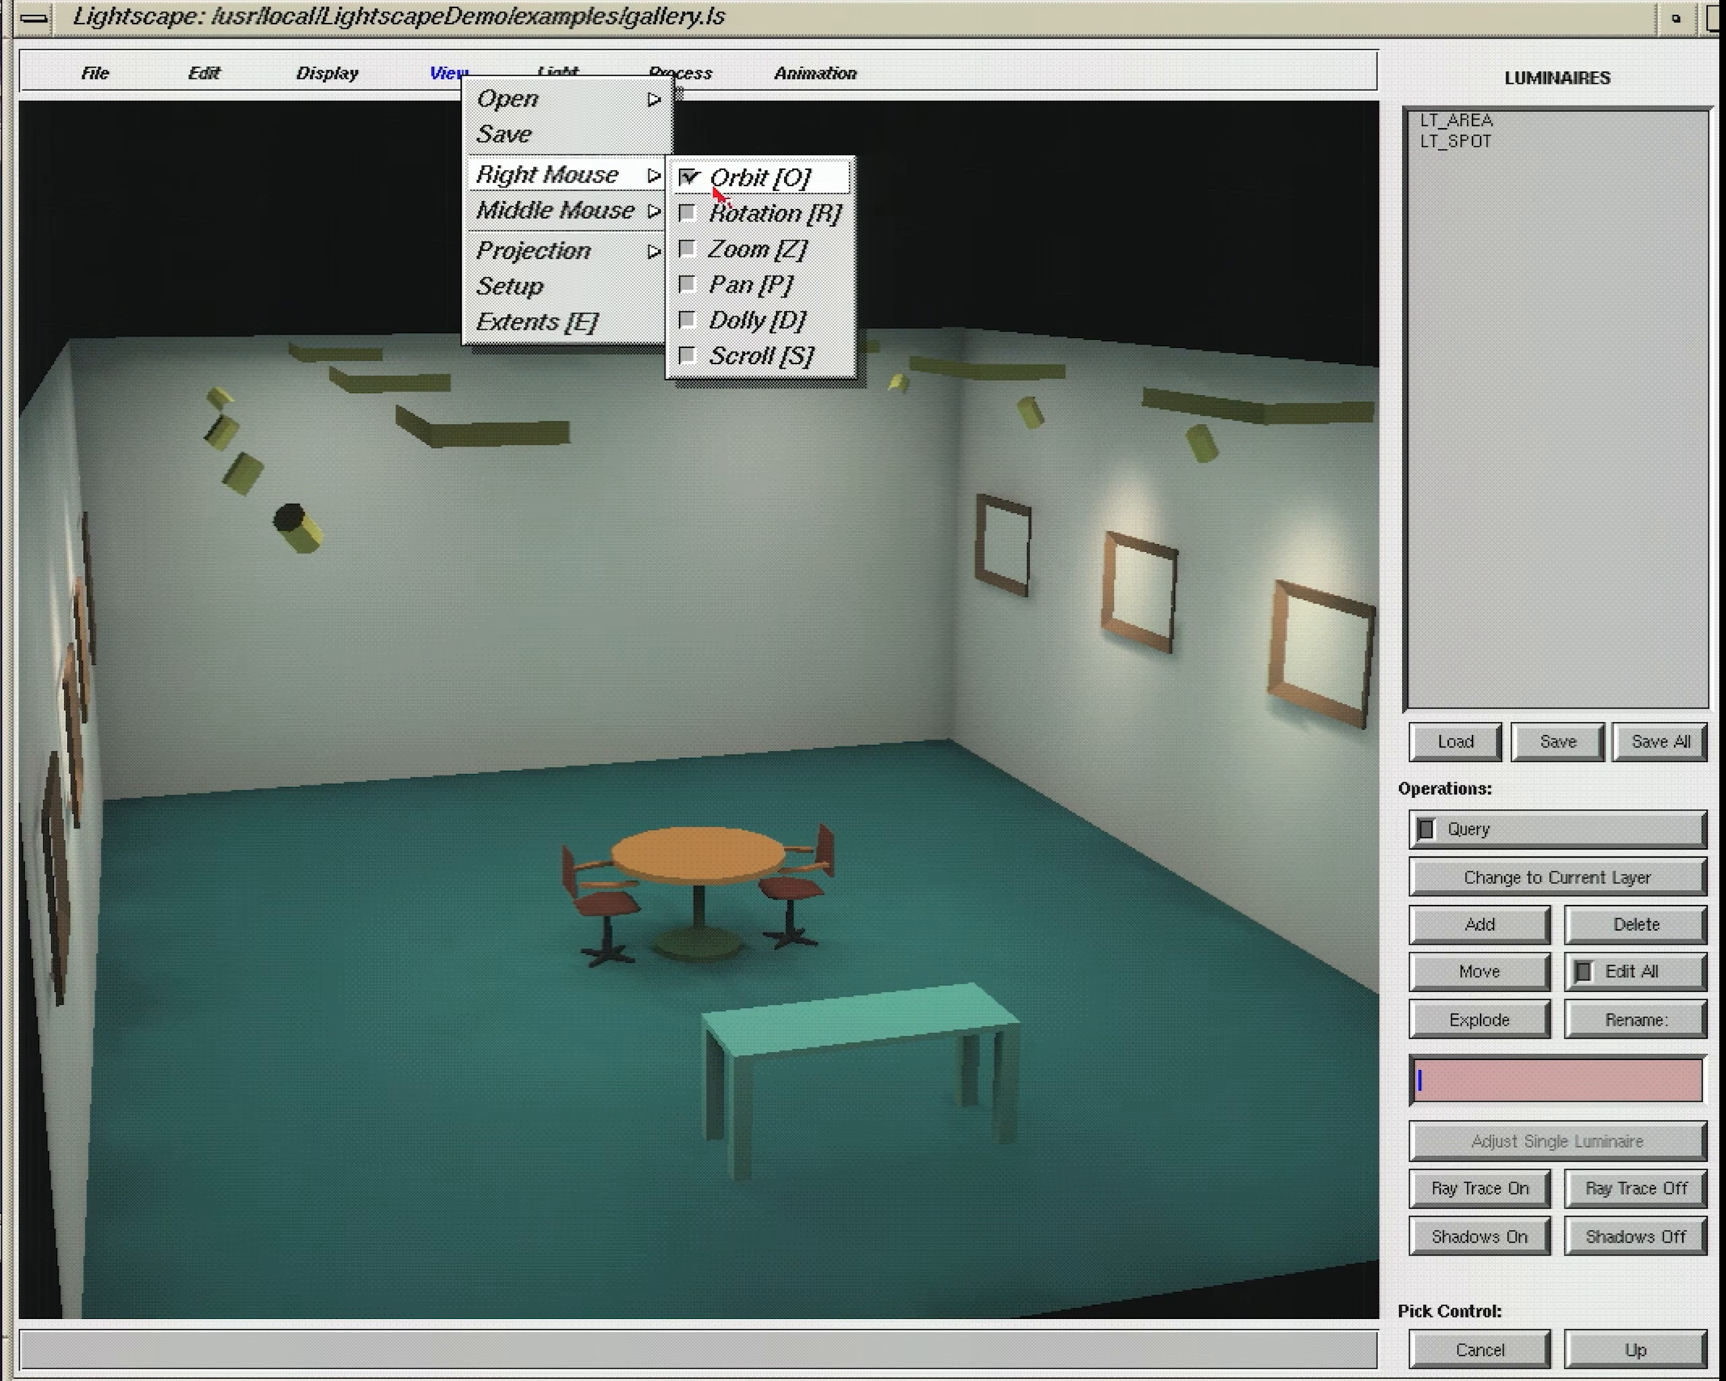
{"action": "left_click", "coordinate": [776, 284]}
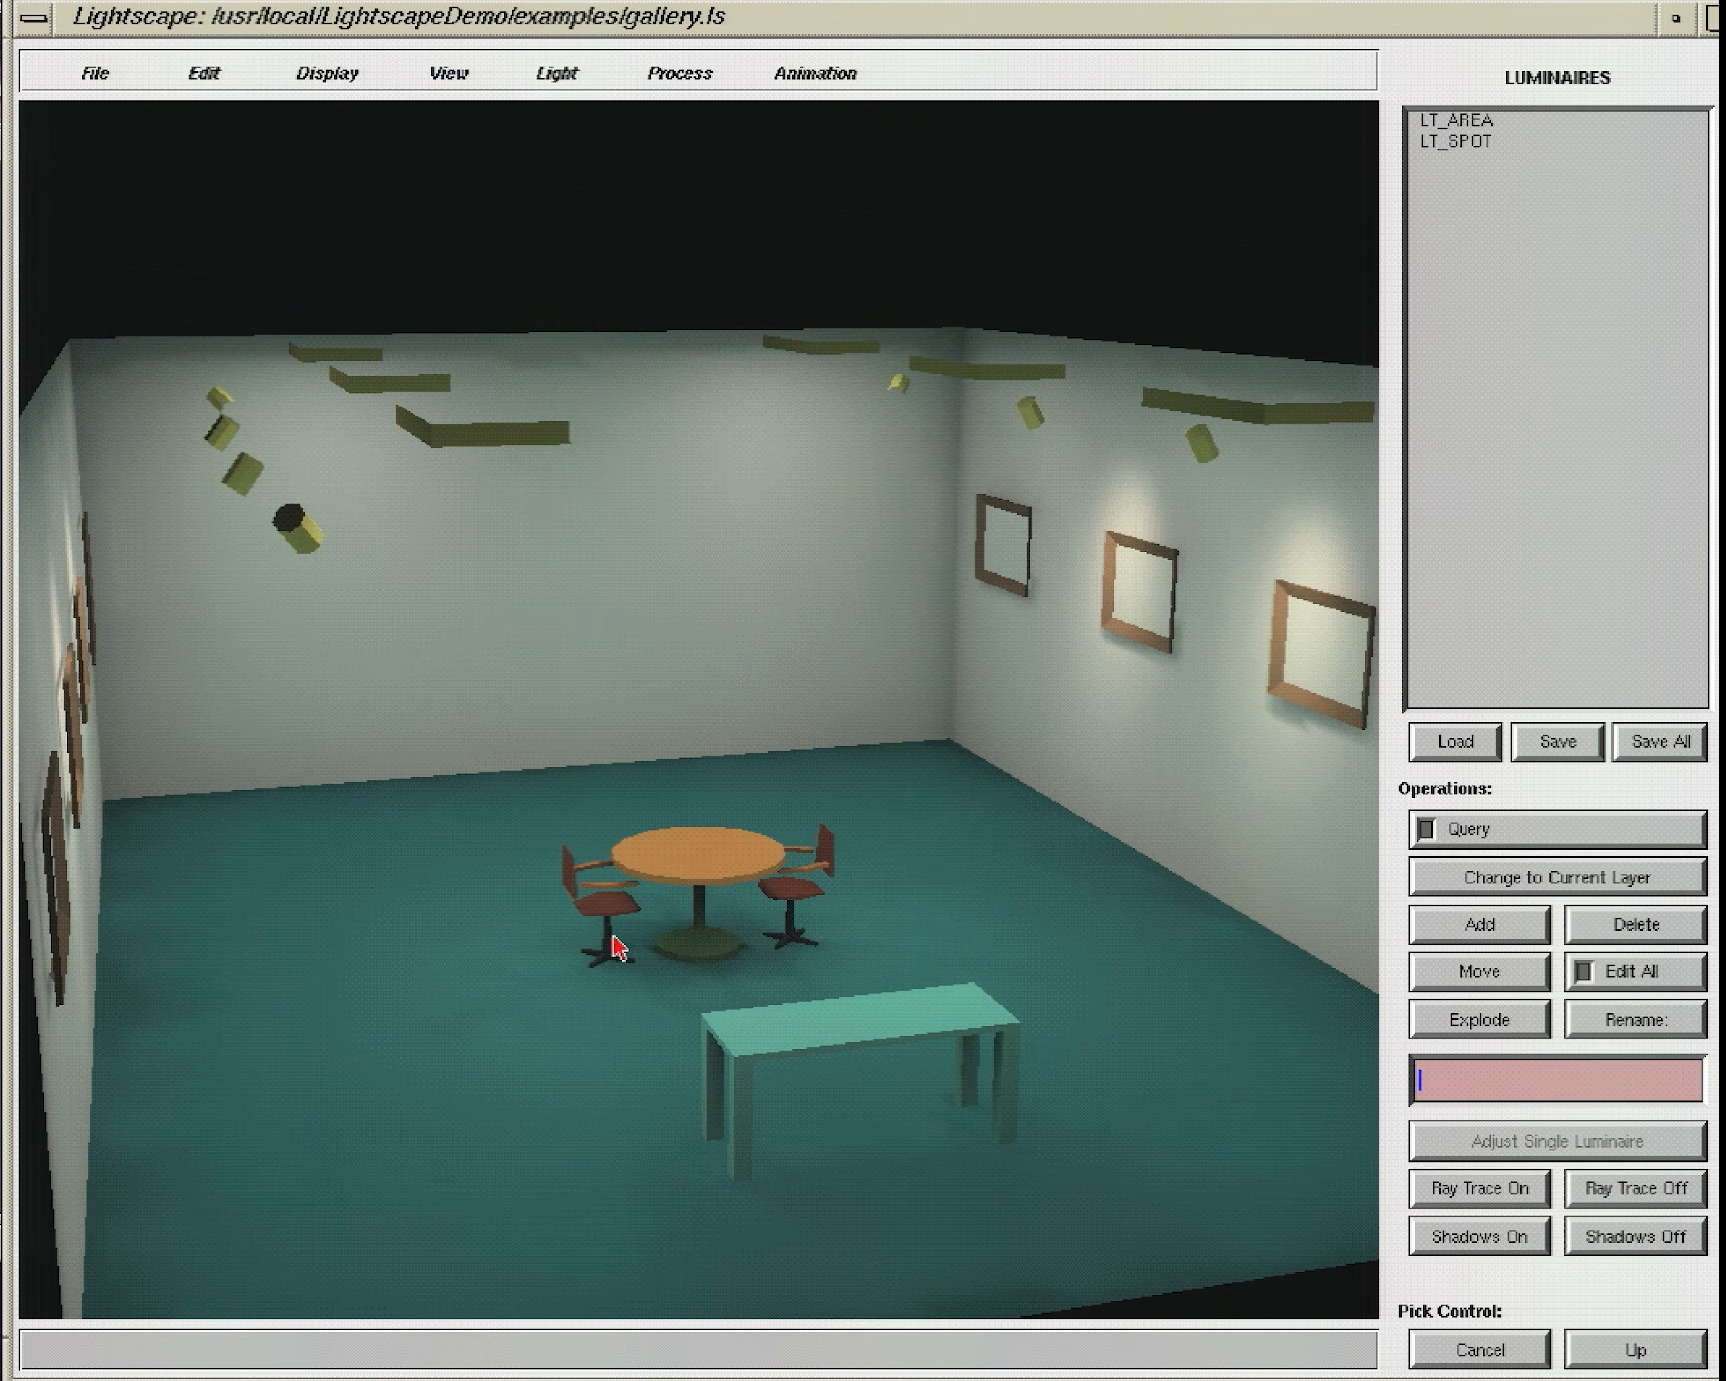
{"action": "right_click_drag", "start_coordinate": [612, 937], "coordinate": [42, 970]}
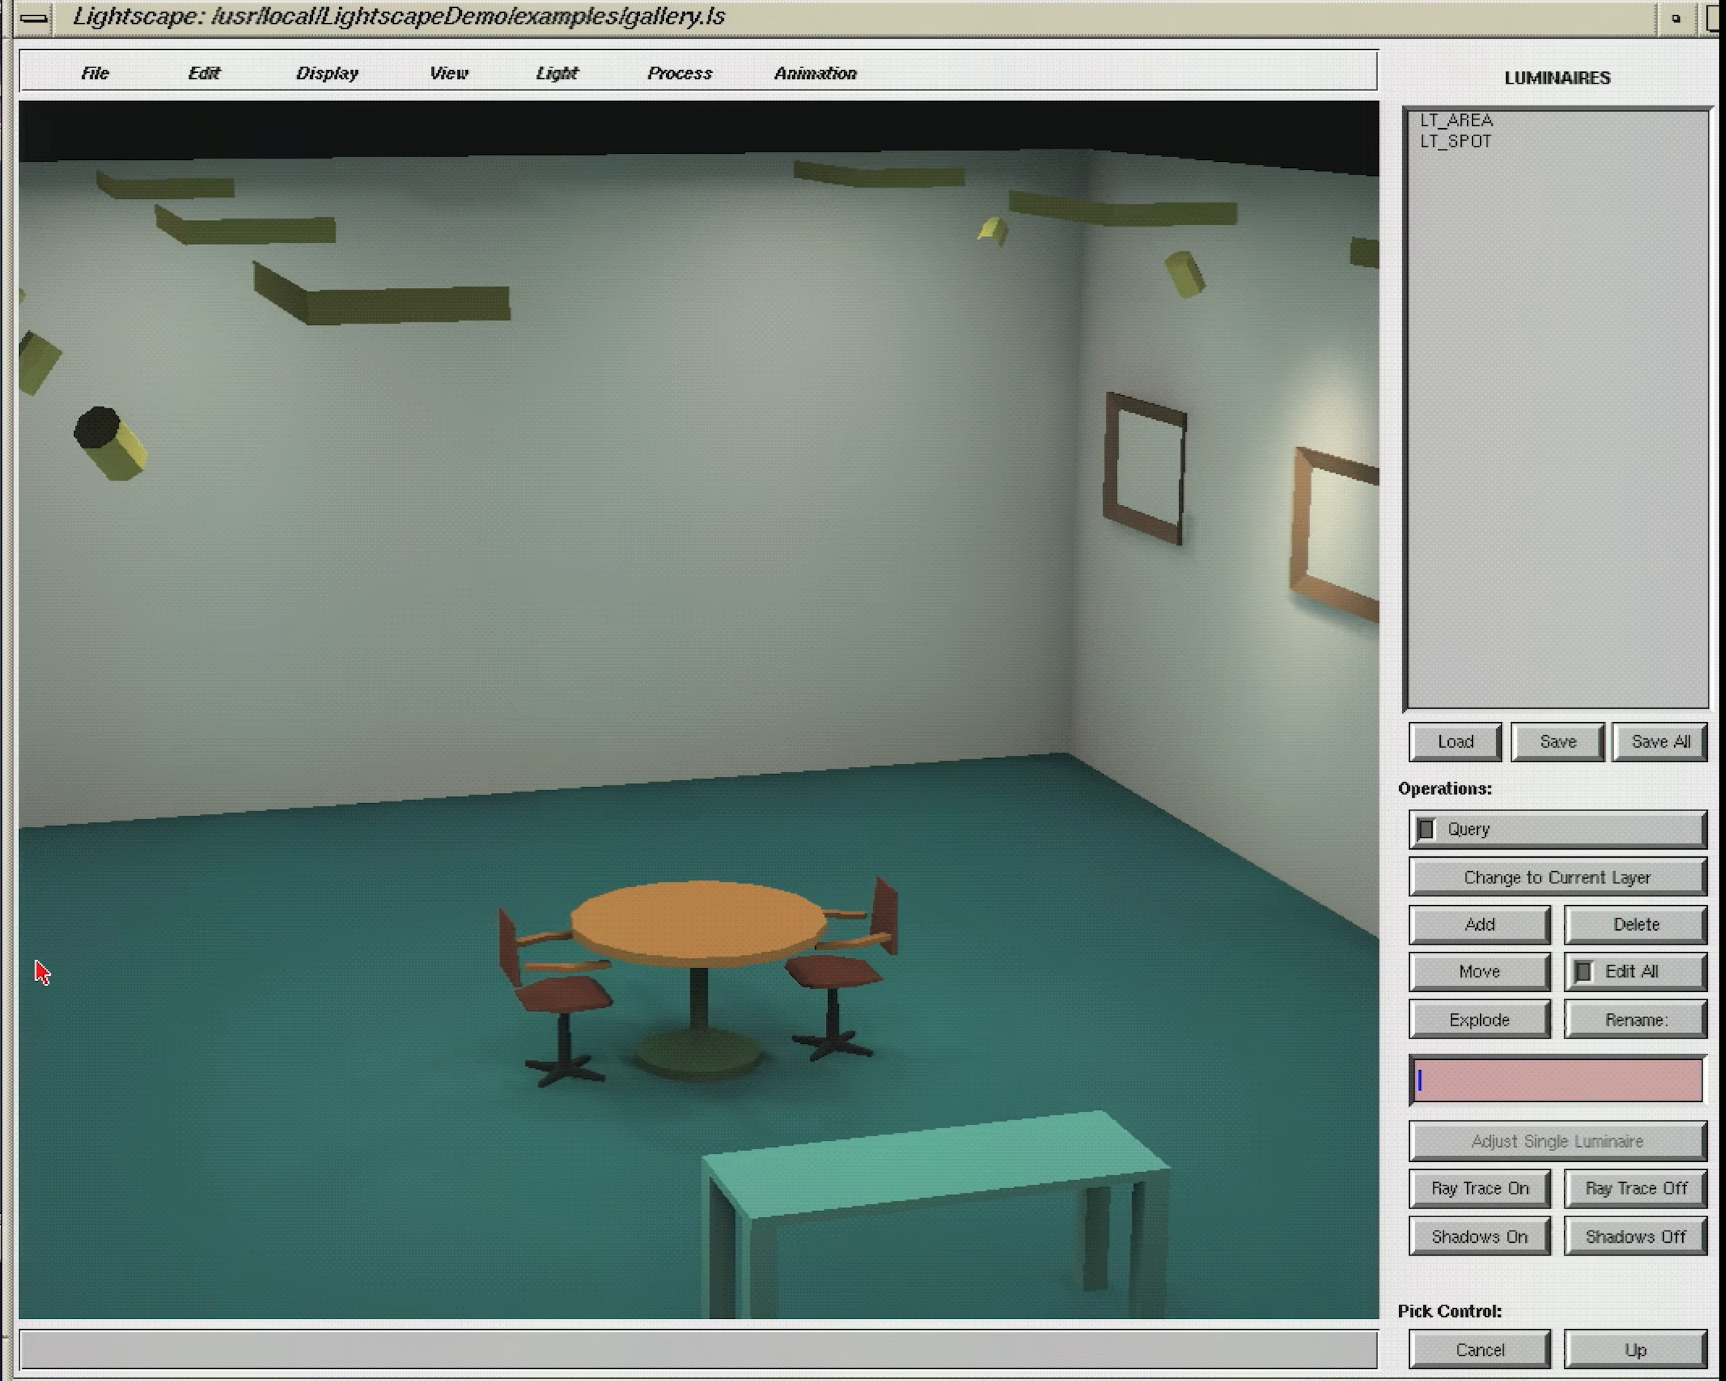
{"action": "left_click_drag", "start_coordinate": [492, 922], "coordinate": [314, 844]}
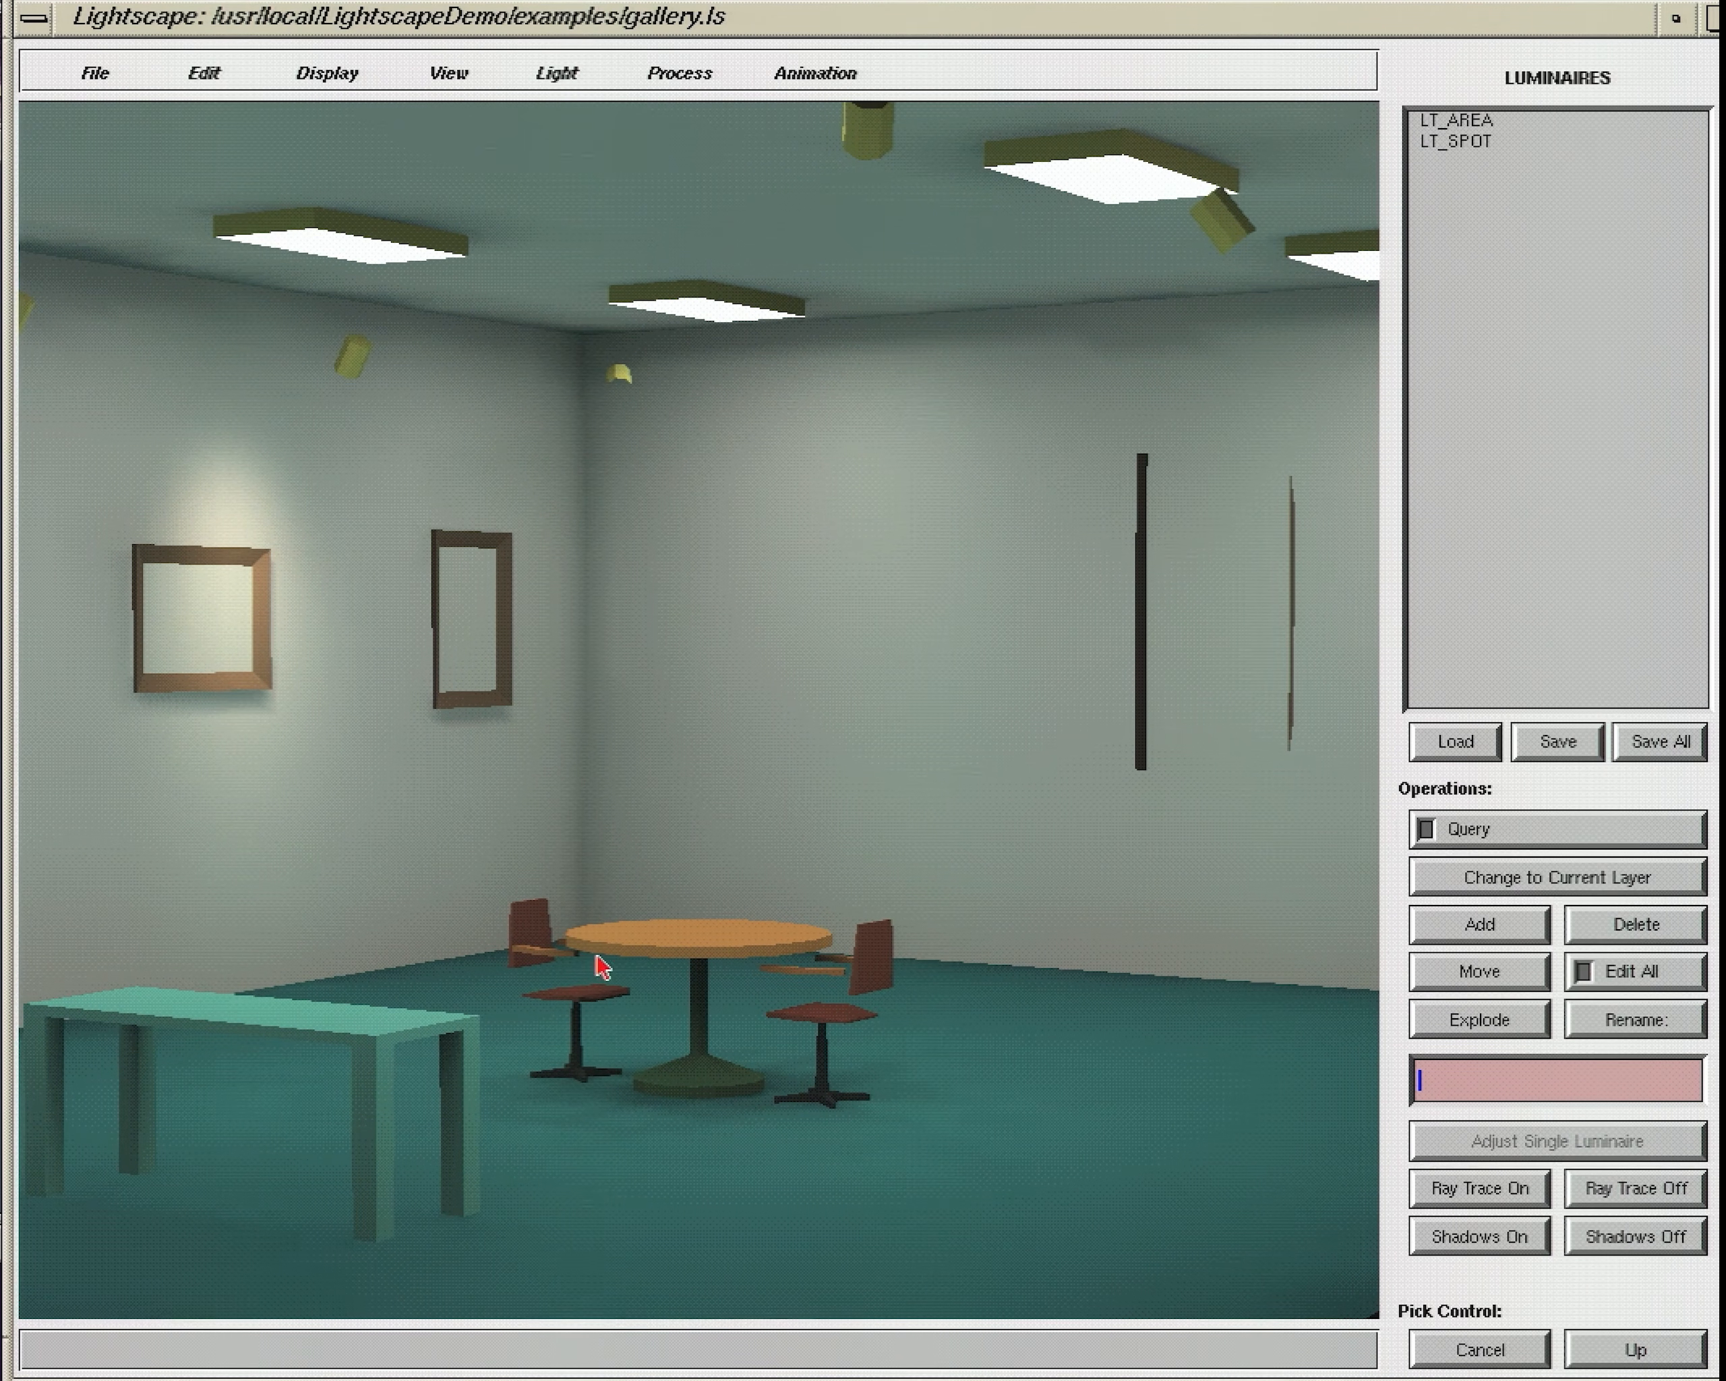
{"action": "left_click_drag", "start_coordinate": [526, 992], "coordinate": [735, 1011]}
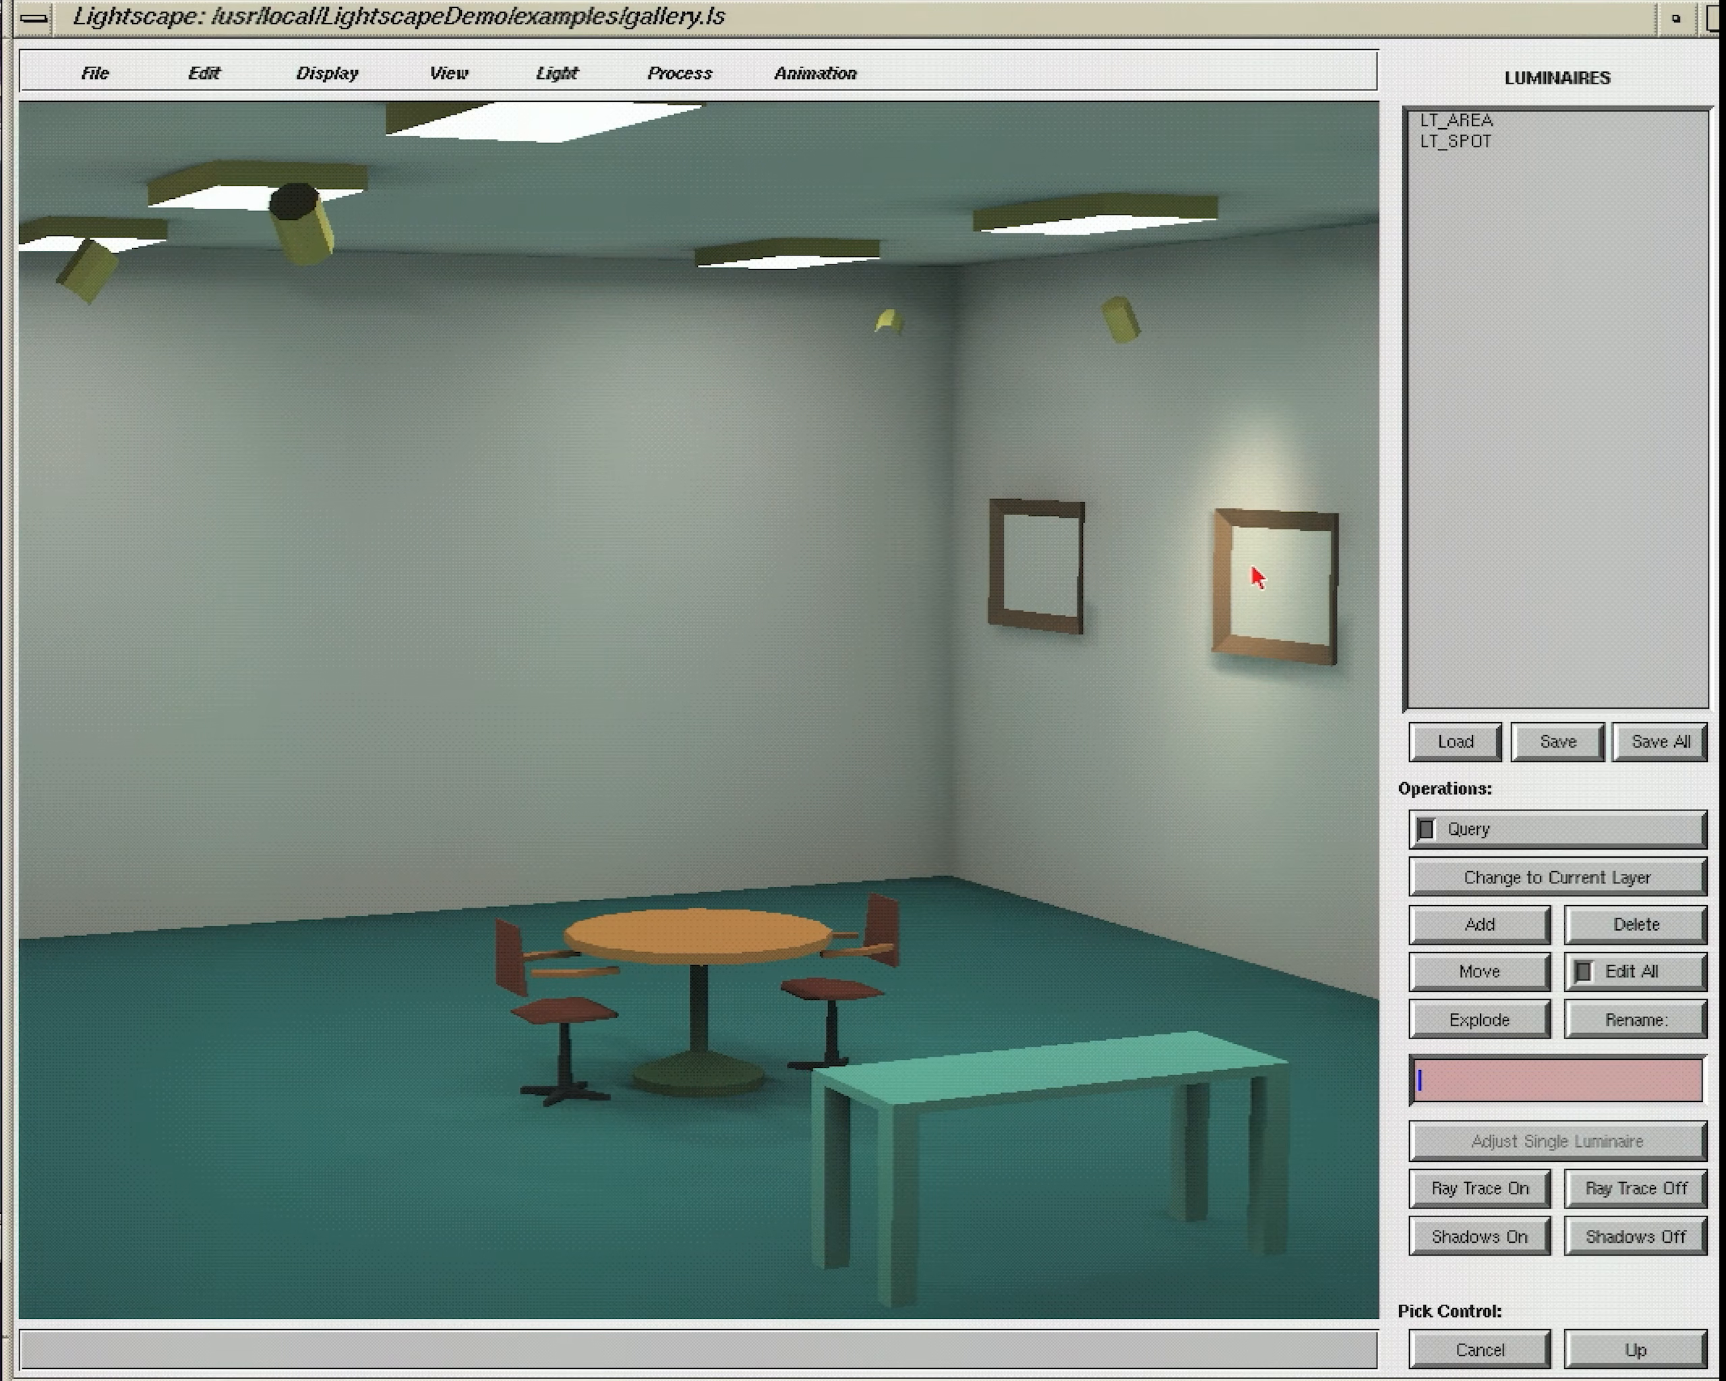
{"action": "left_click_drag", "start_coordinate": [1257, 576], "coordinate": [1075, 551]}
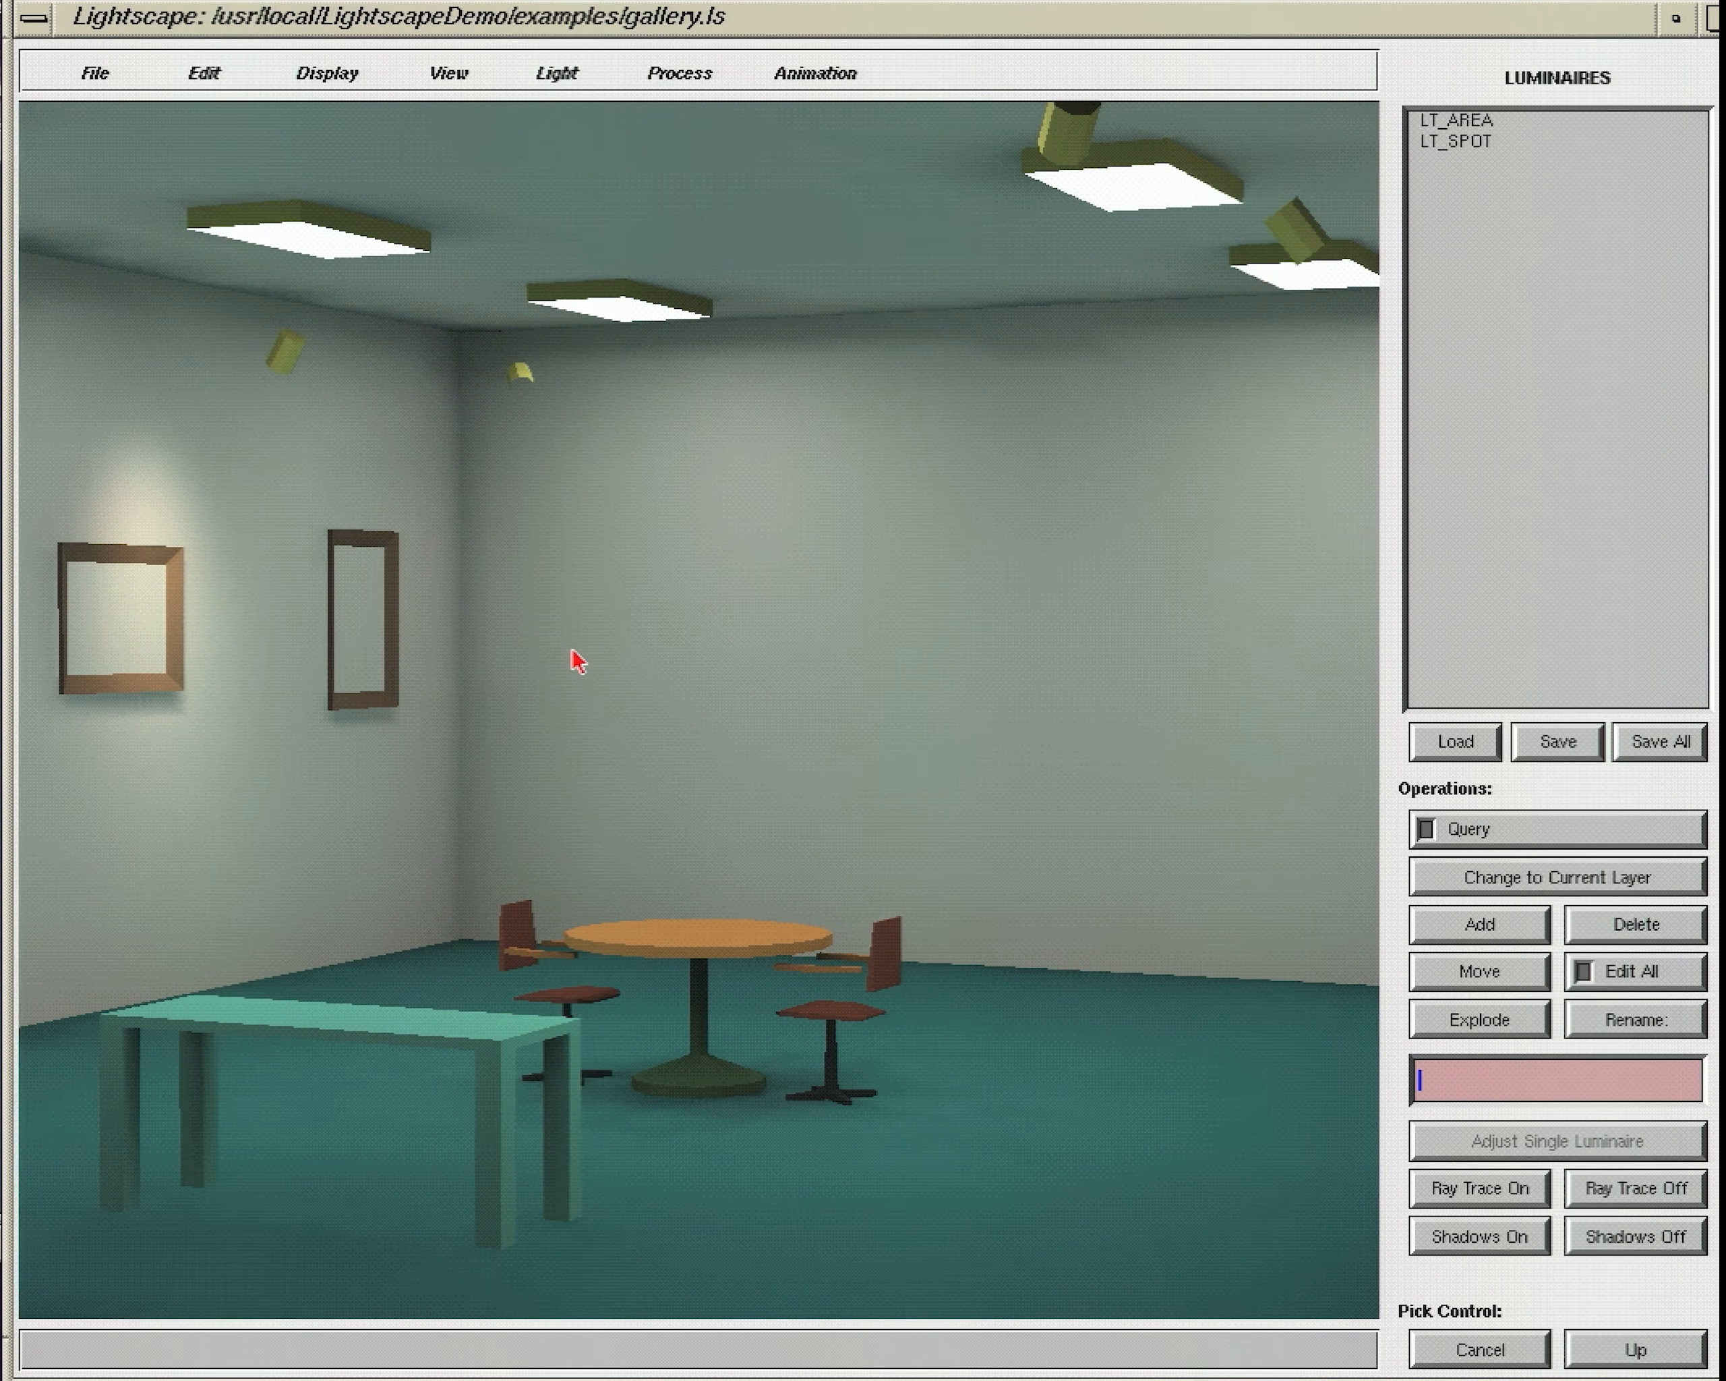
{"action": "left_click_drag", "start_coordinate": [577, 660], "coordinate": [628, 664]}
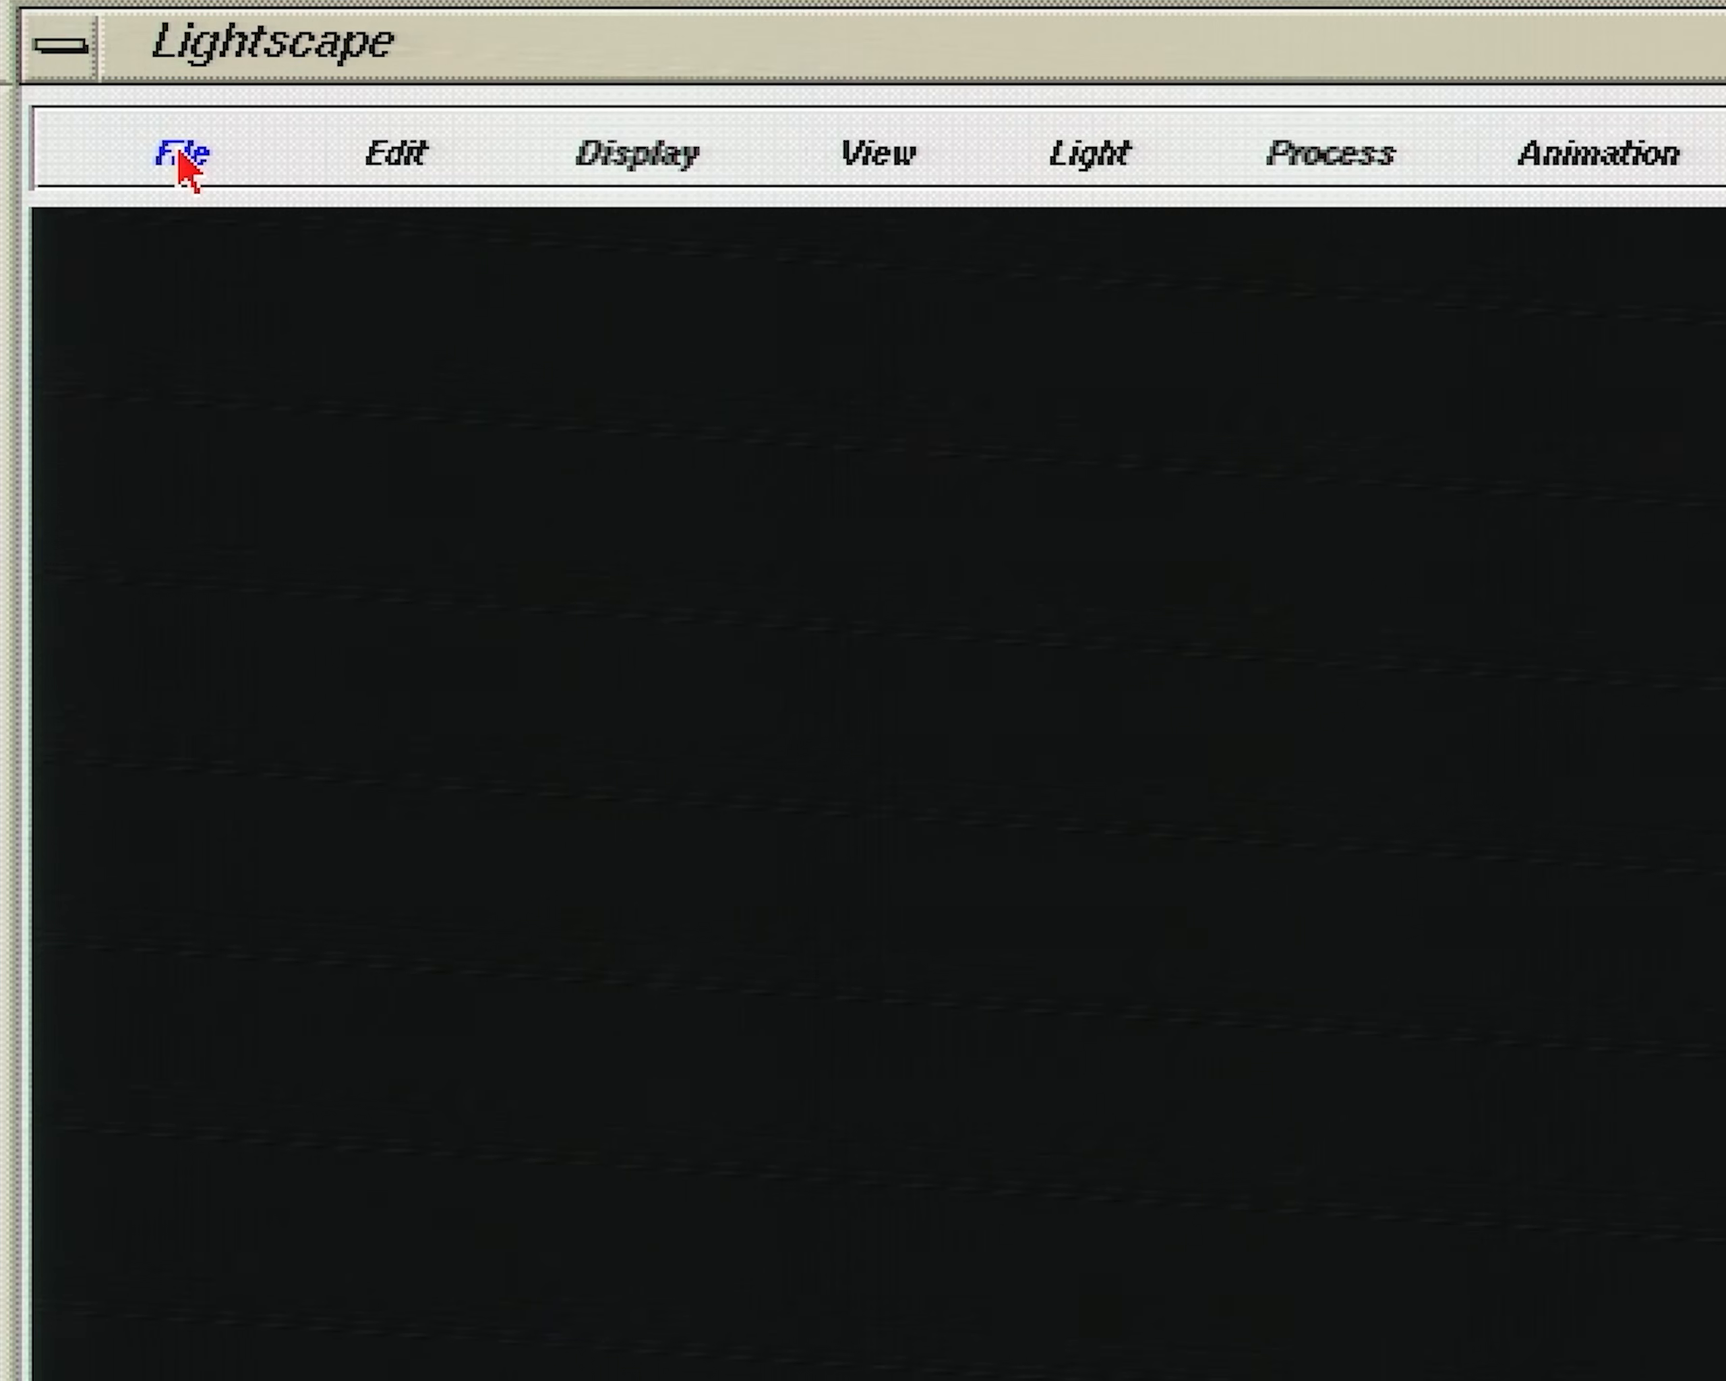
Step: Start importing a DXF file and bring up the choices for its file units
{"action": "left_click", "coordinate": [91, 82]}
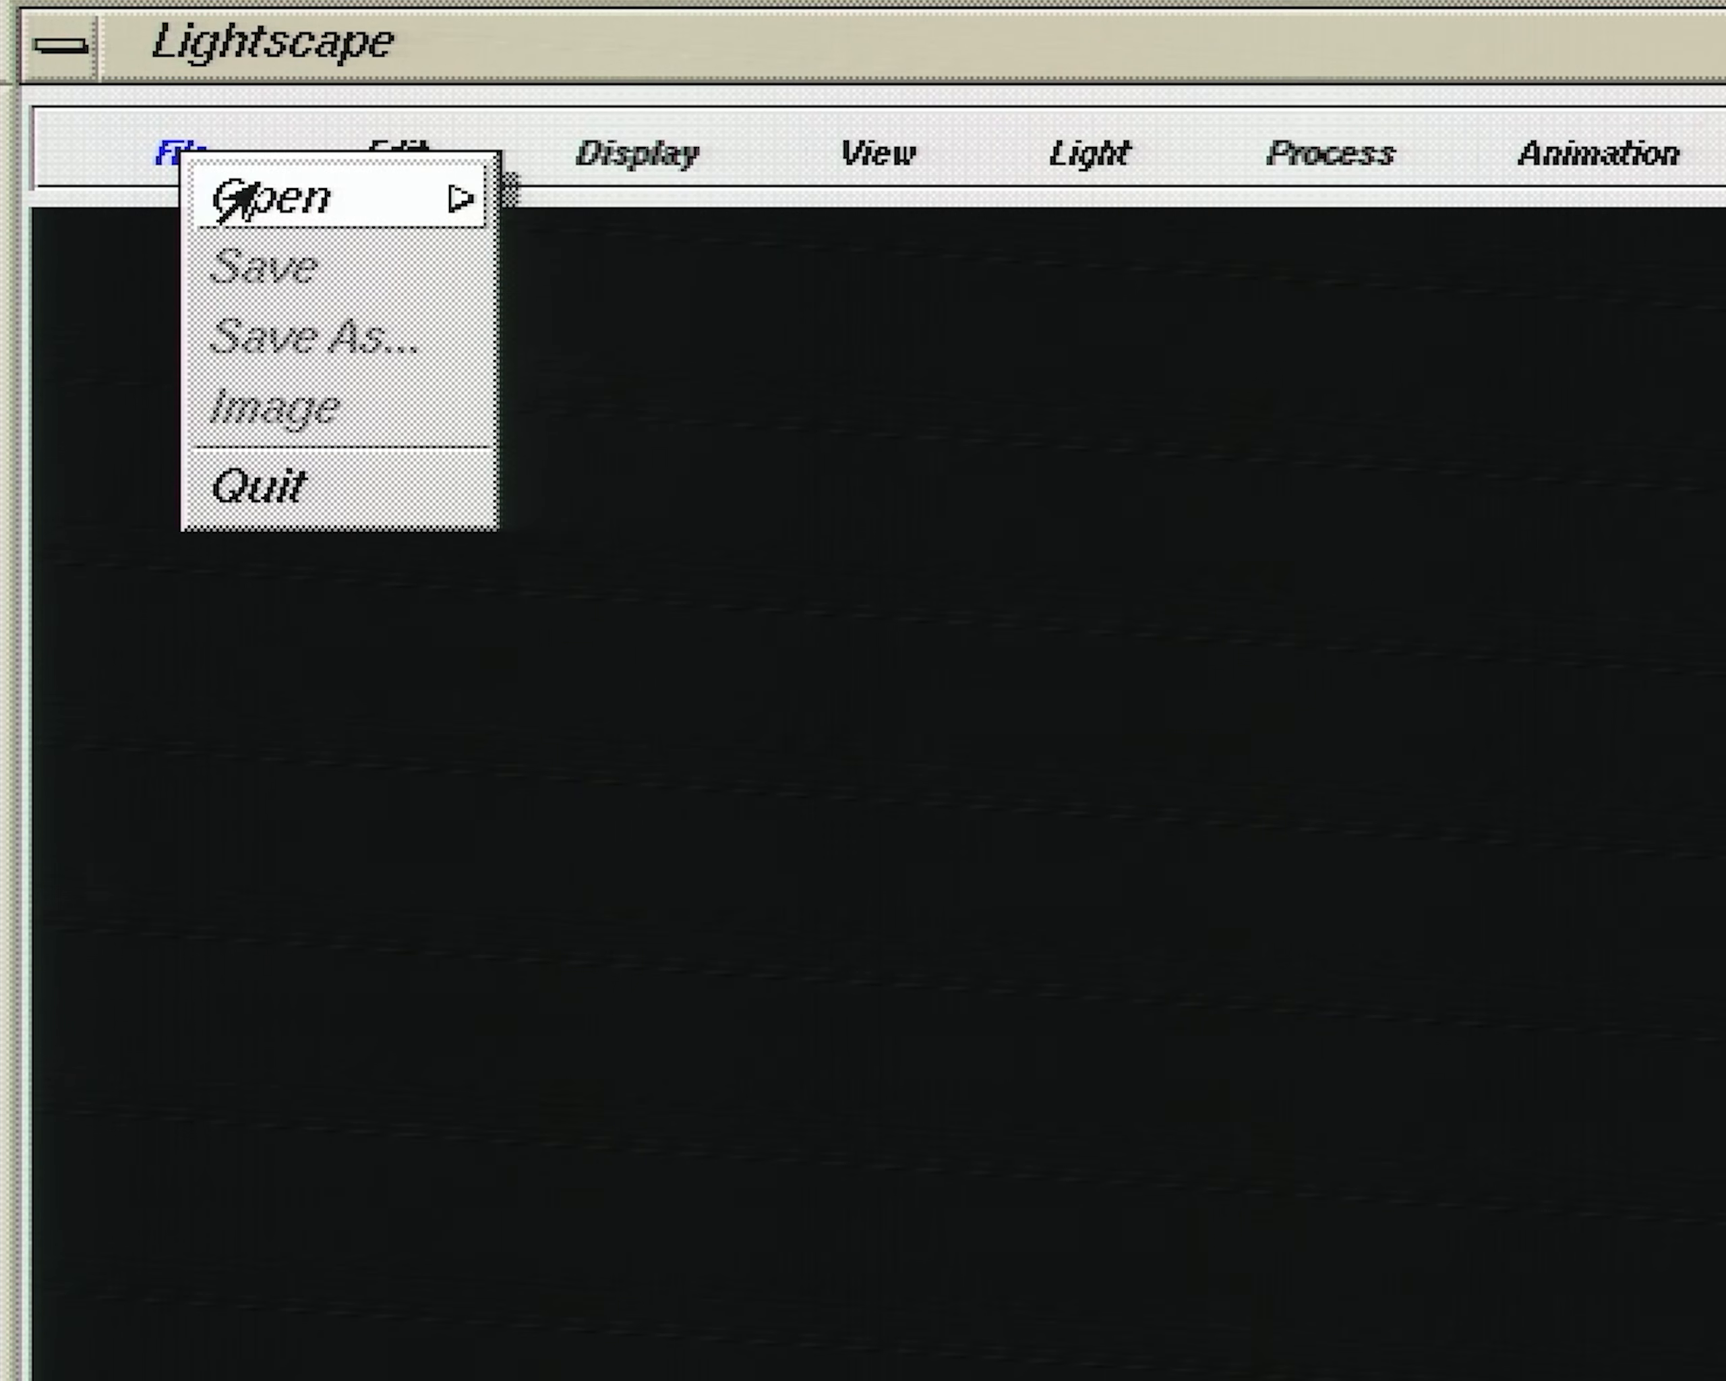
{"action": "mouse_move", "coordinate": [121, 99]}
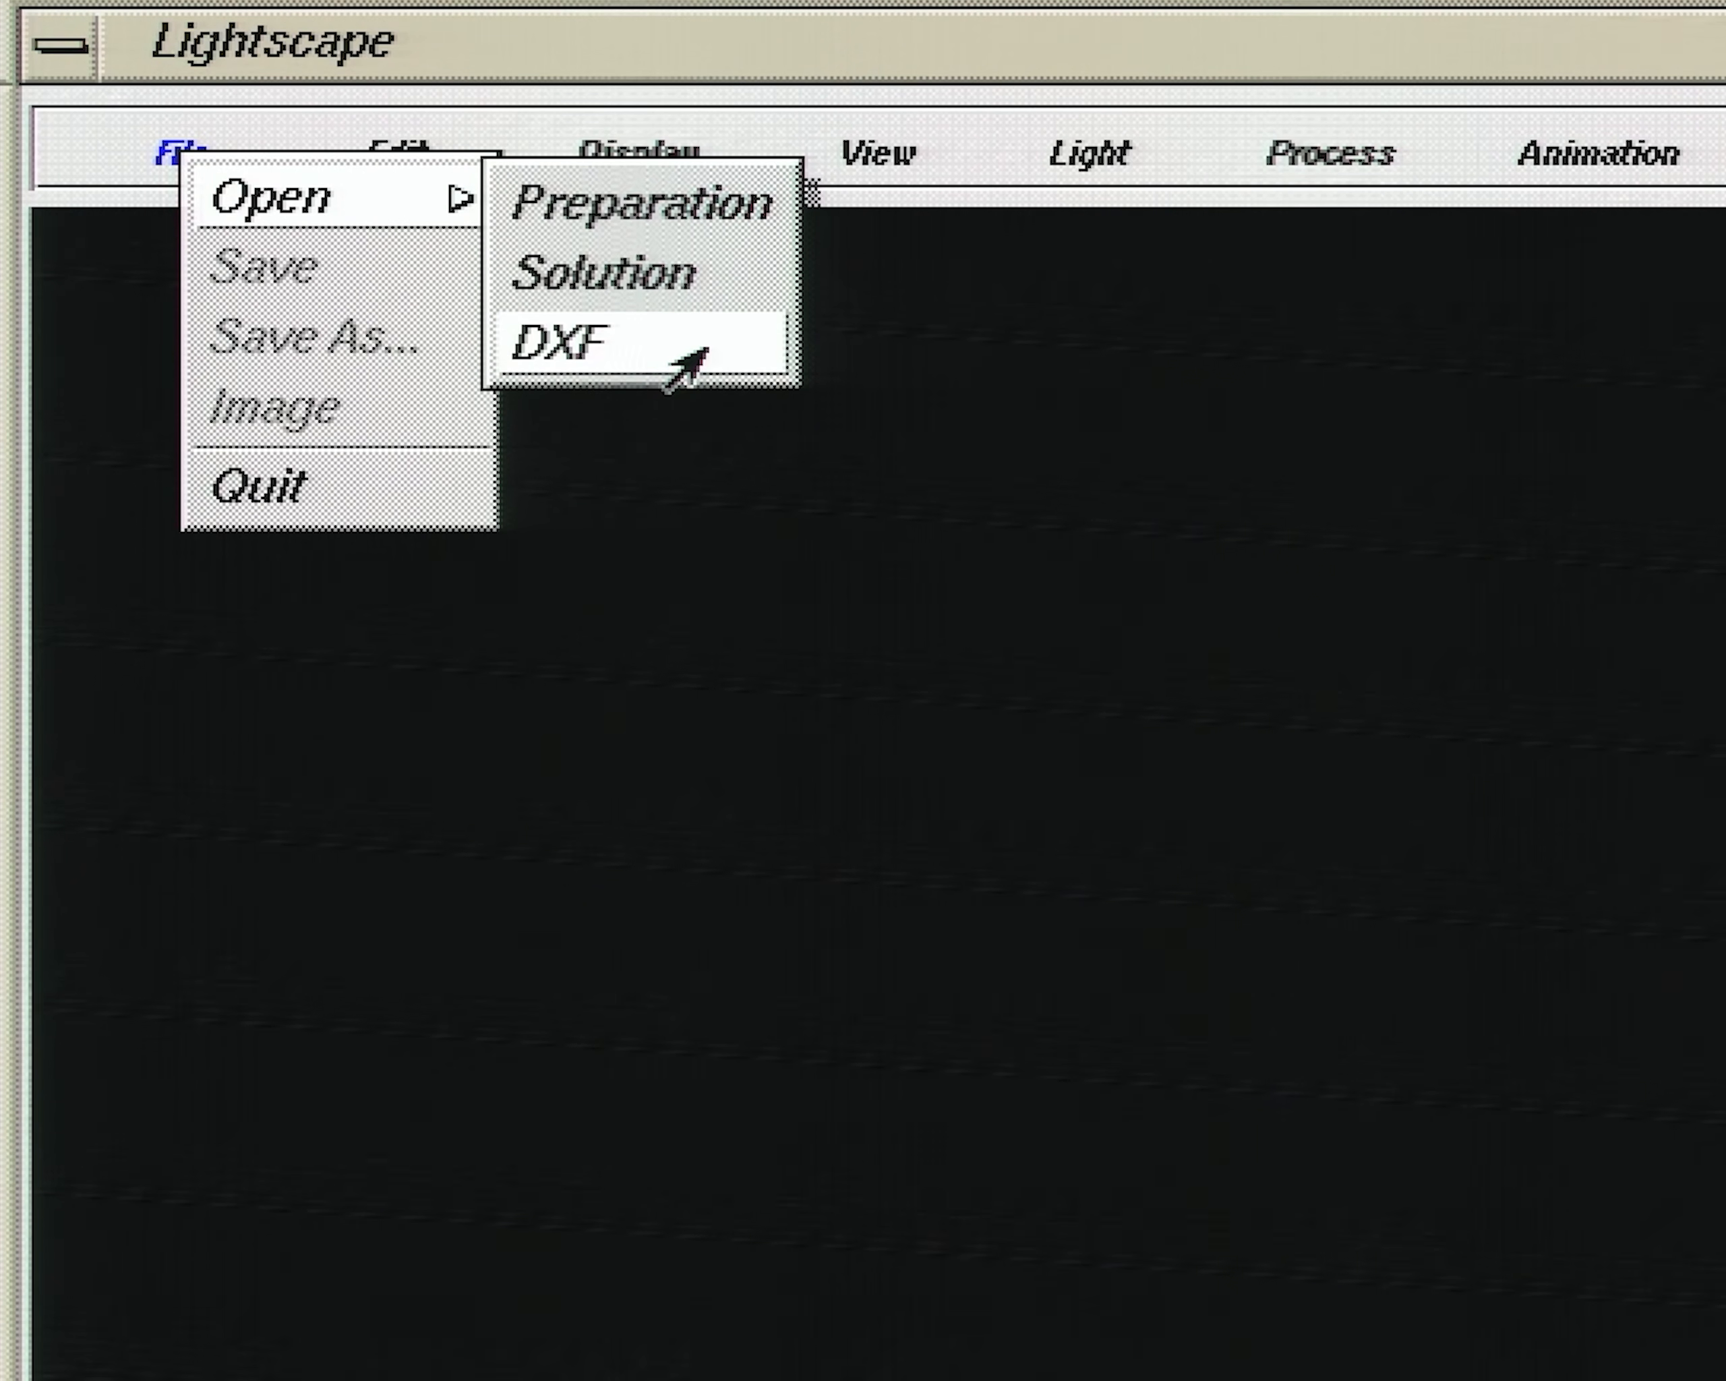
{"action": "left_click", "coordinate": [687, 368]}
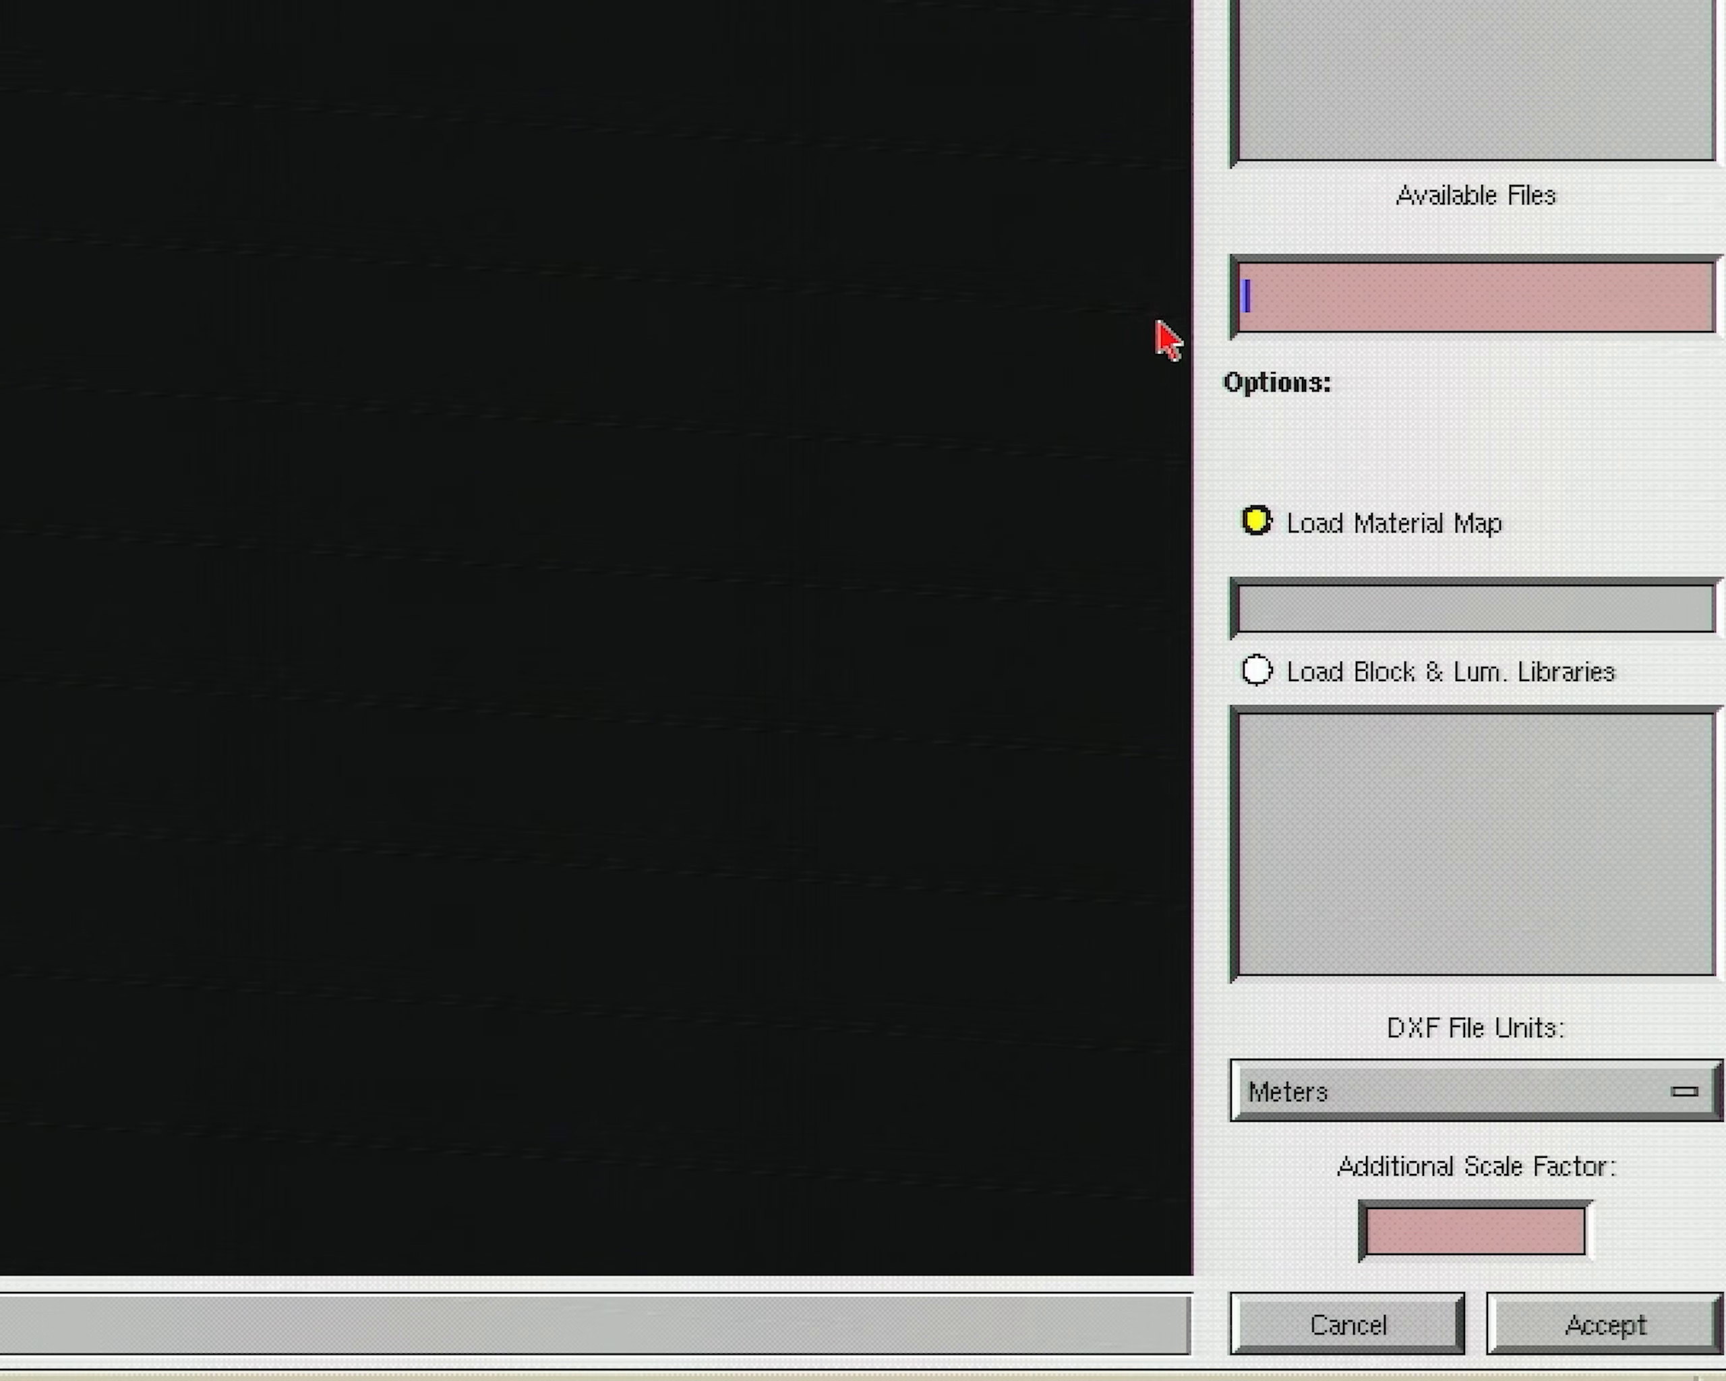
{"action": "left_click", "coordinate": [1429, 1092]}
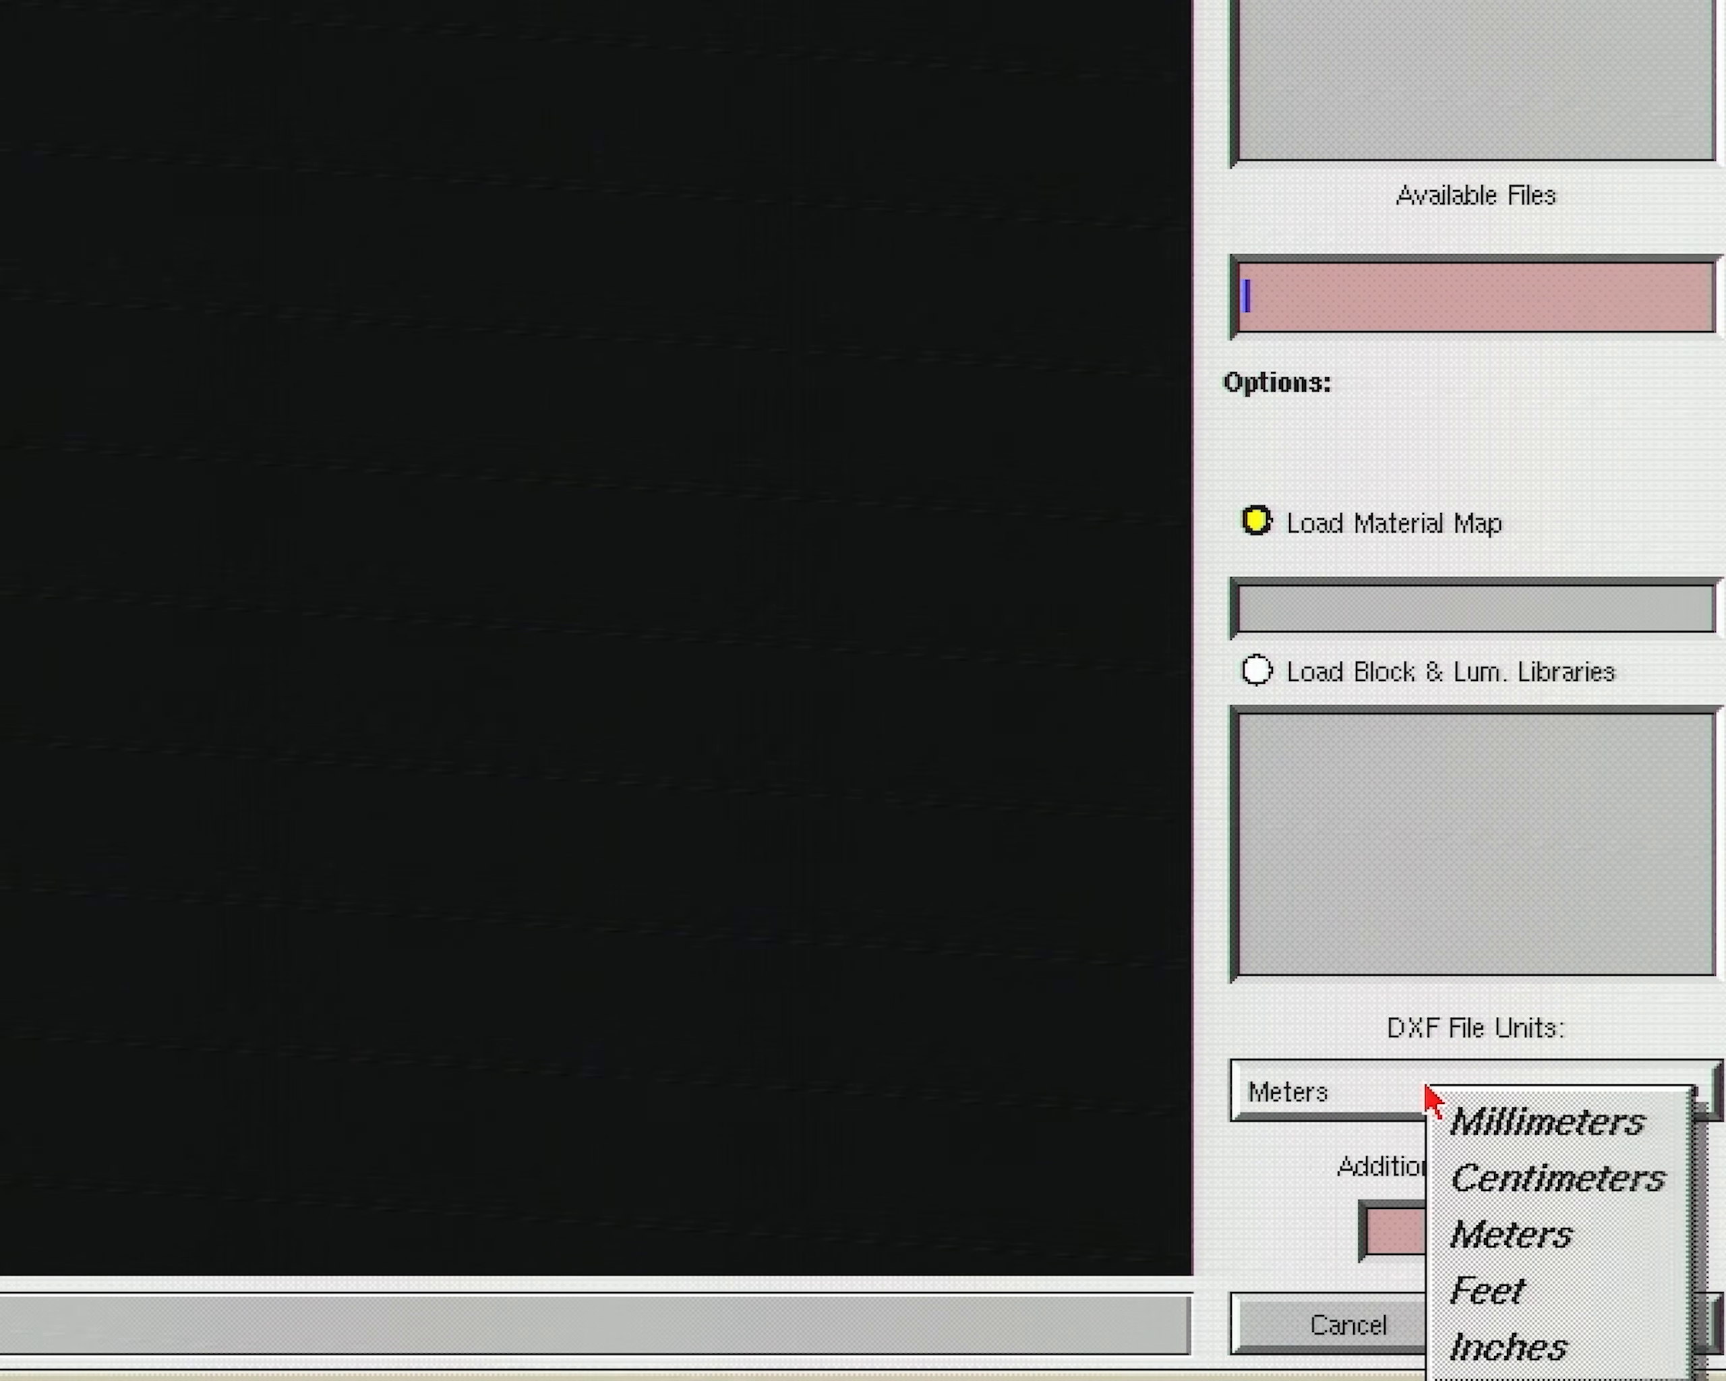
{"action": "left_click", "coordinate": [1346, 798]}
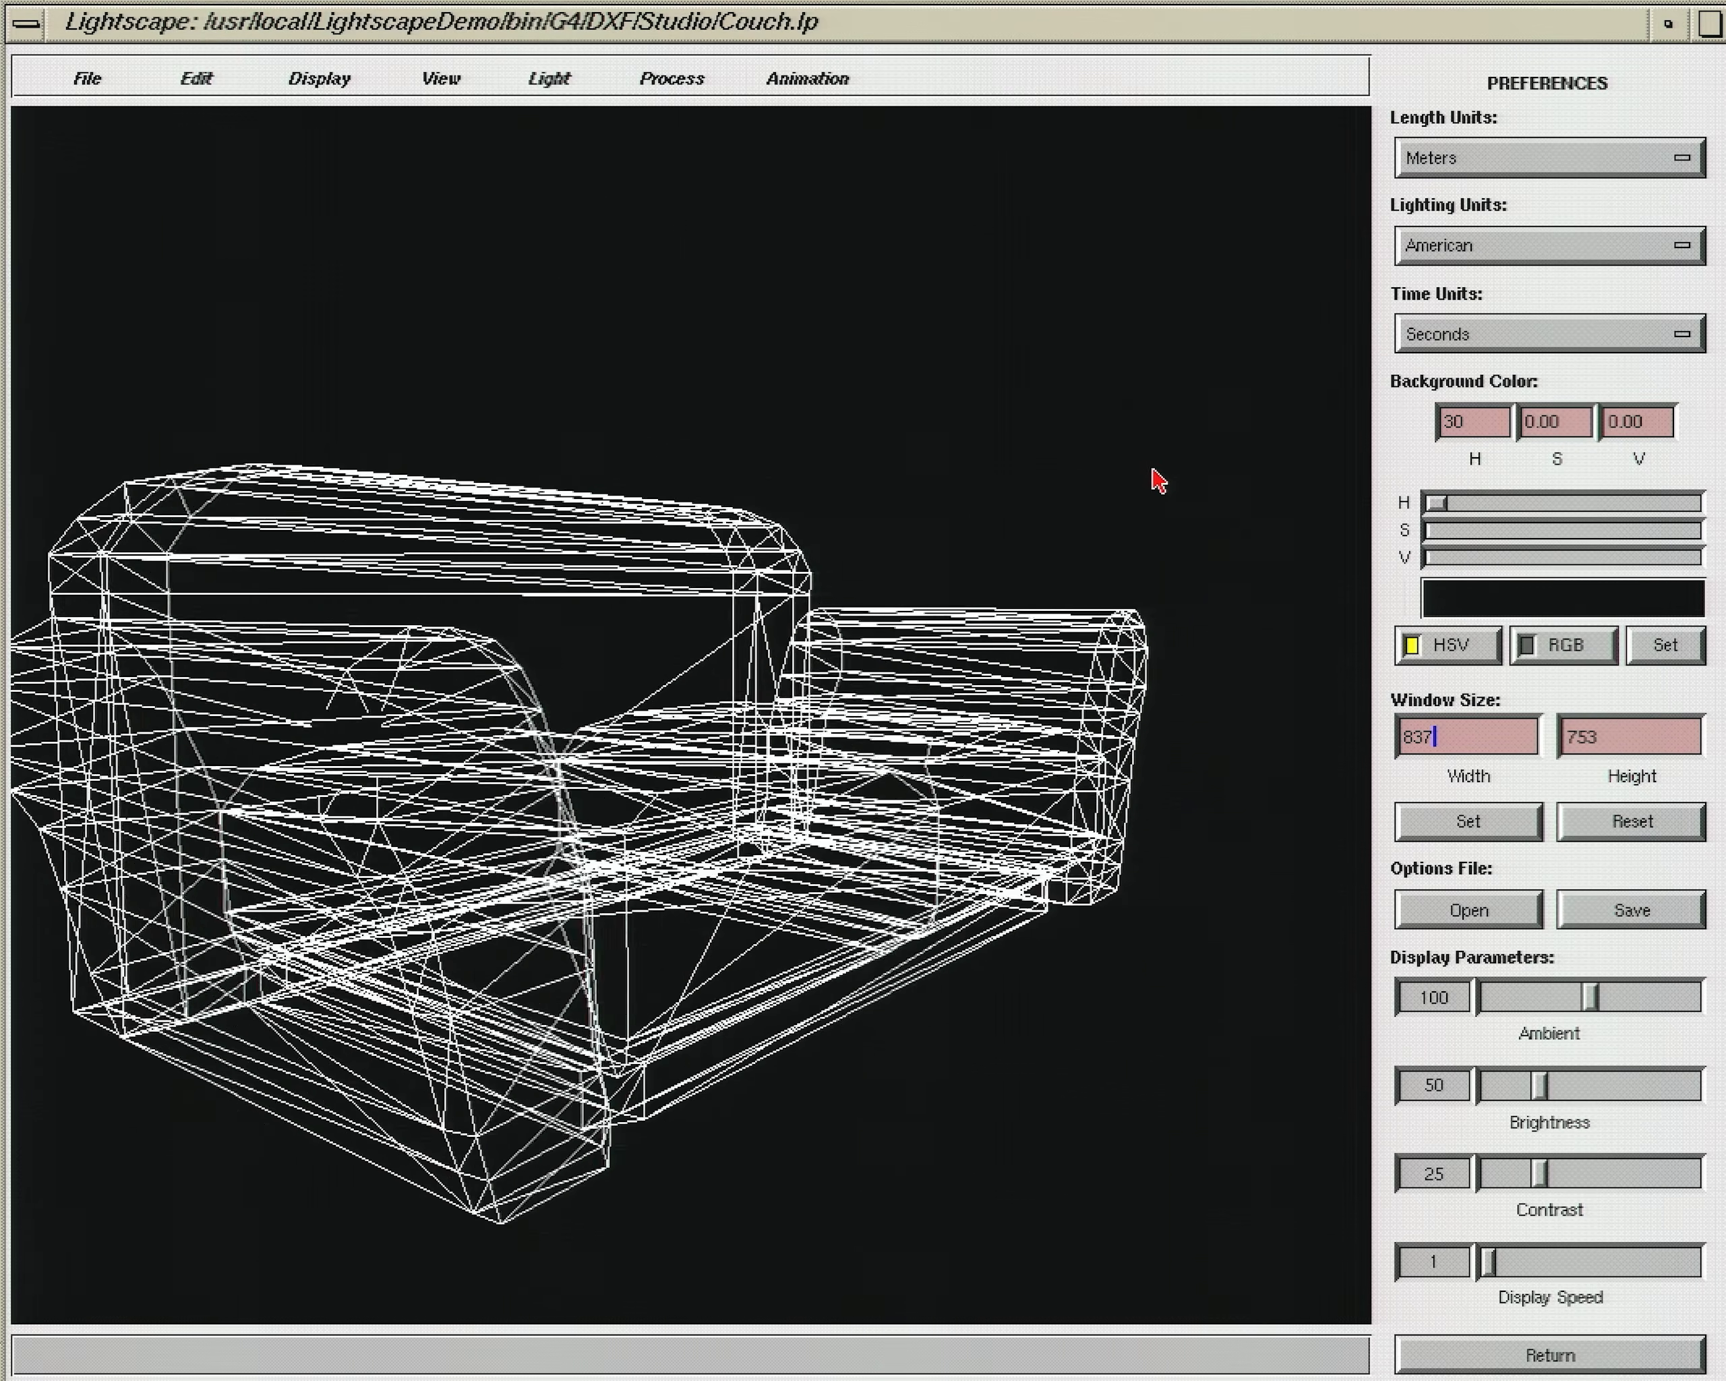
Step: Switch the couch from wireframe to outlined solid display, and view the lamp and TV models from different angles
{"action": "left_click_drag", "start_coordinate": [1158, 480], "coordinate": [1104, 473]}
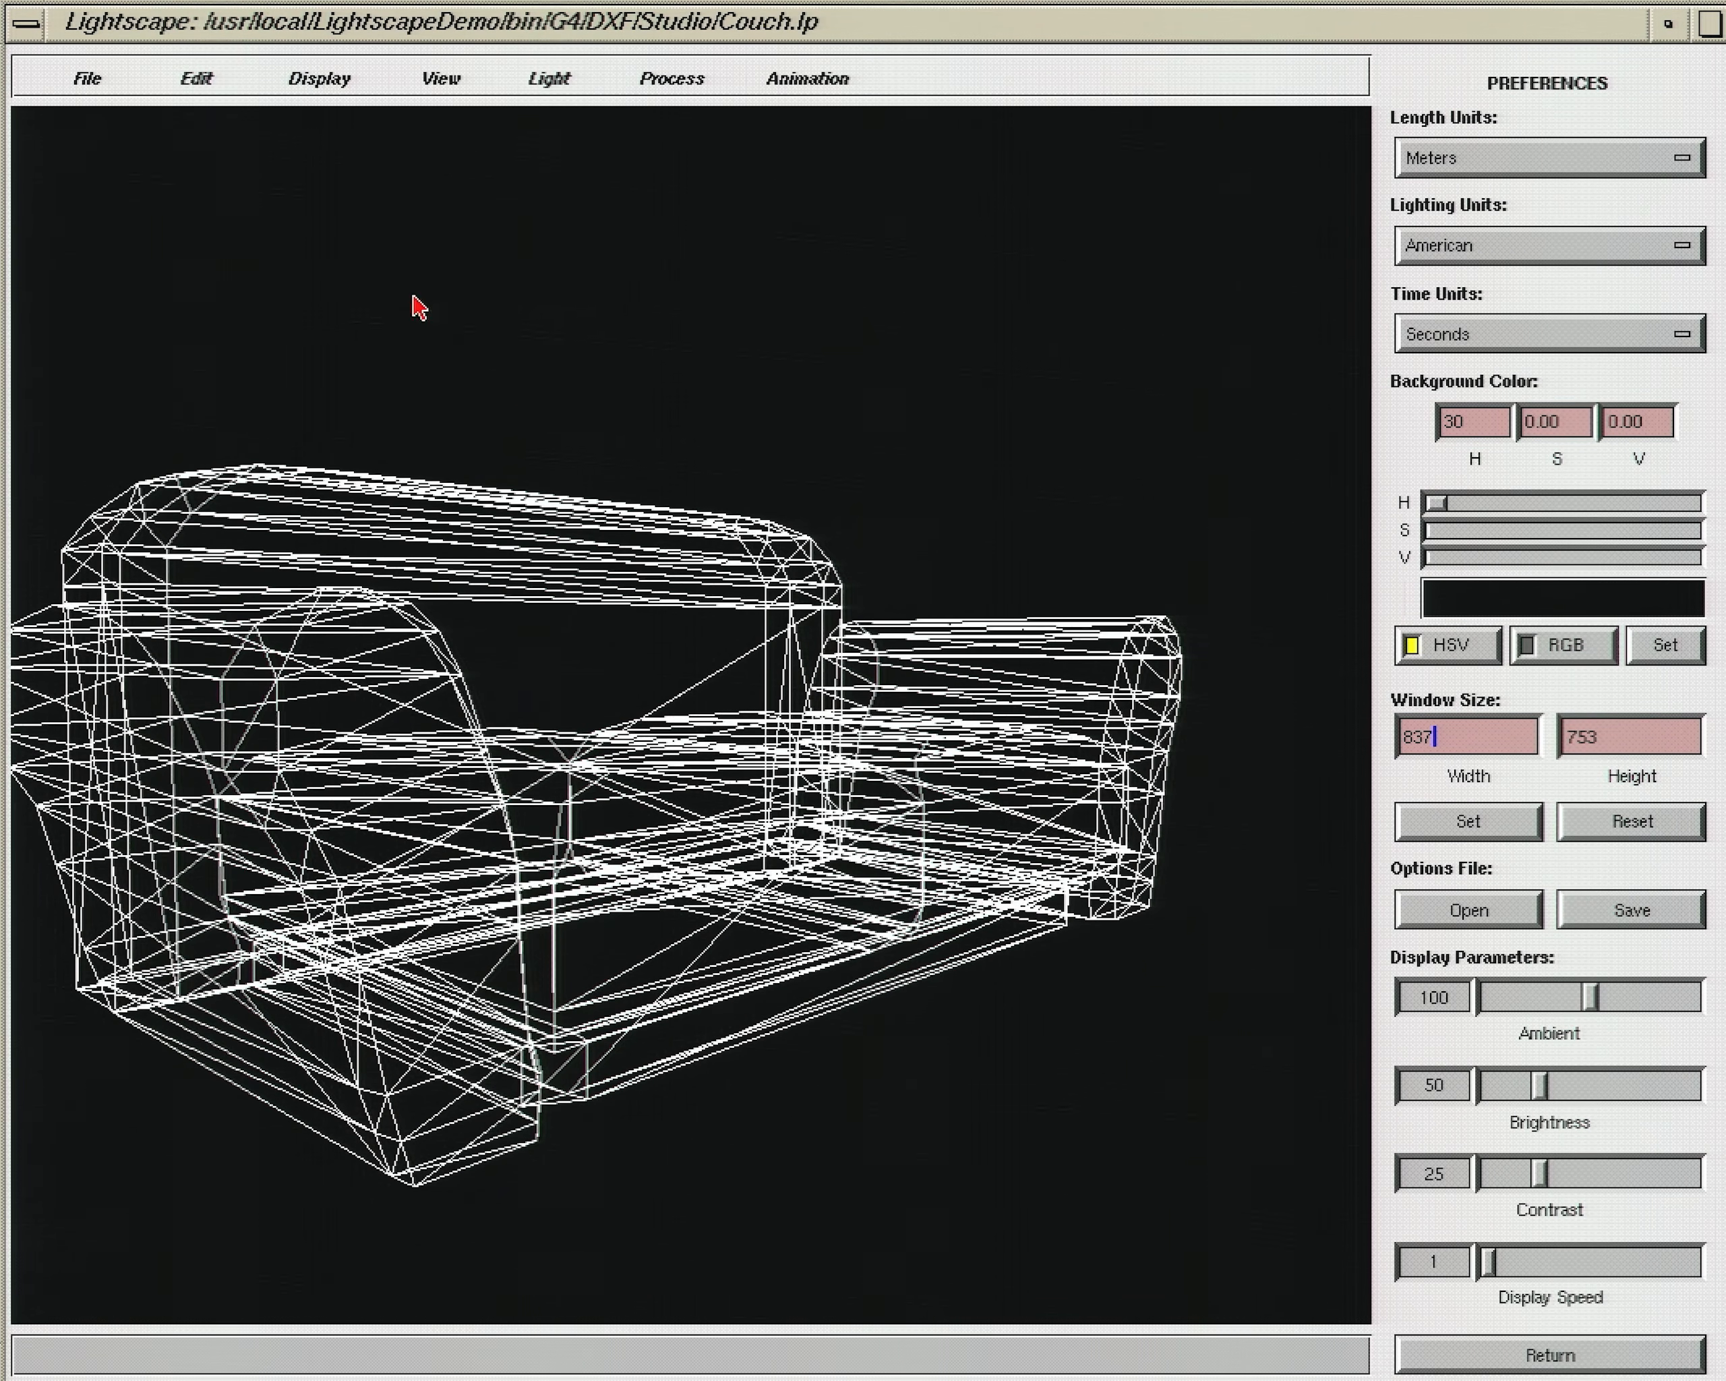
{"action": "left_click", "coordinate": [331, 78]}
{"action": "left_click", "coordinate": [428, 166]}
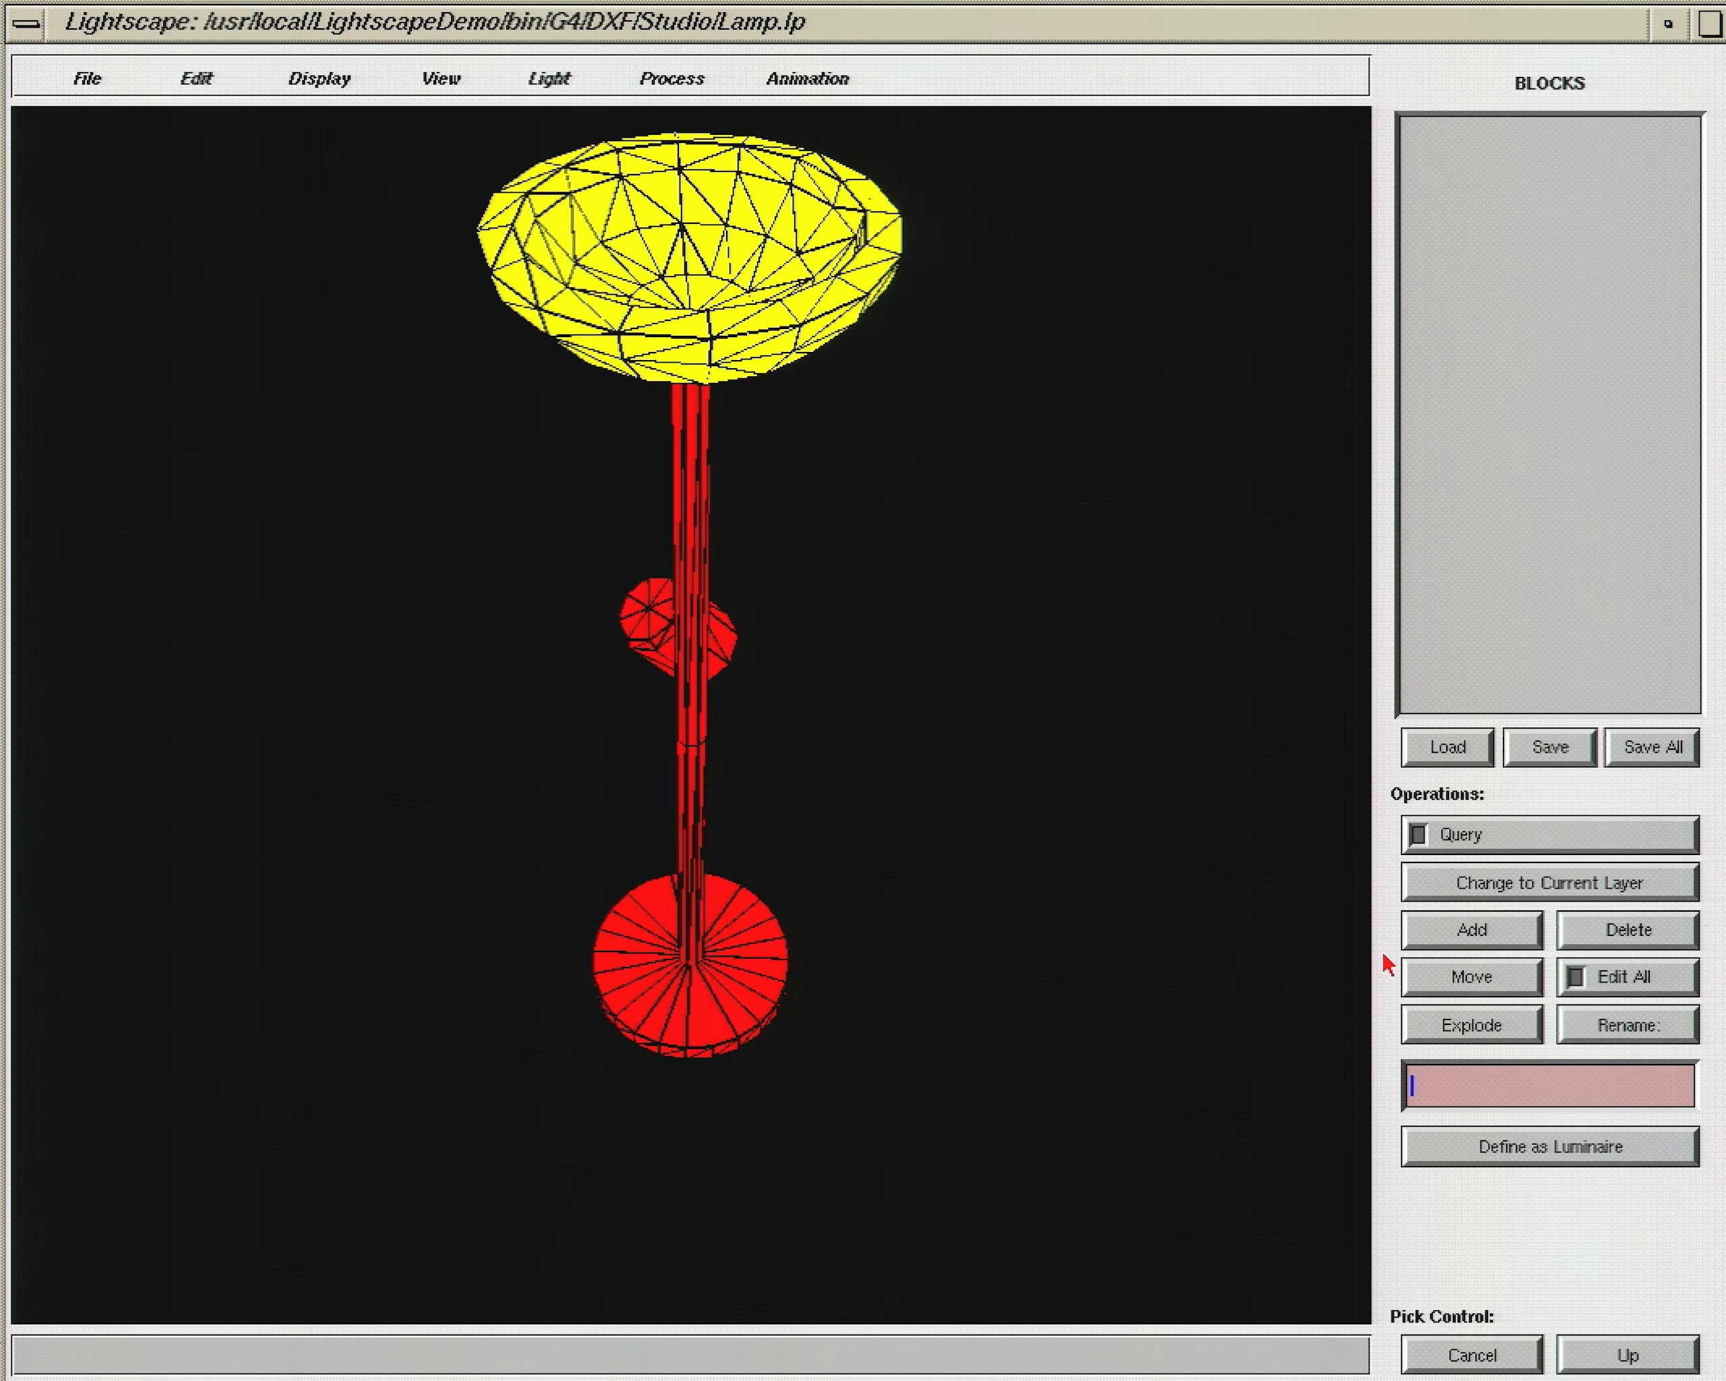
{"action": "left_click_drag", "start_coordinate": [1387, 964], "coordinate": [840, 373]}
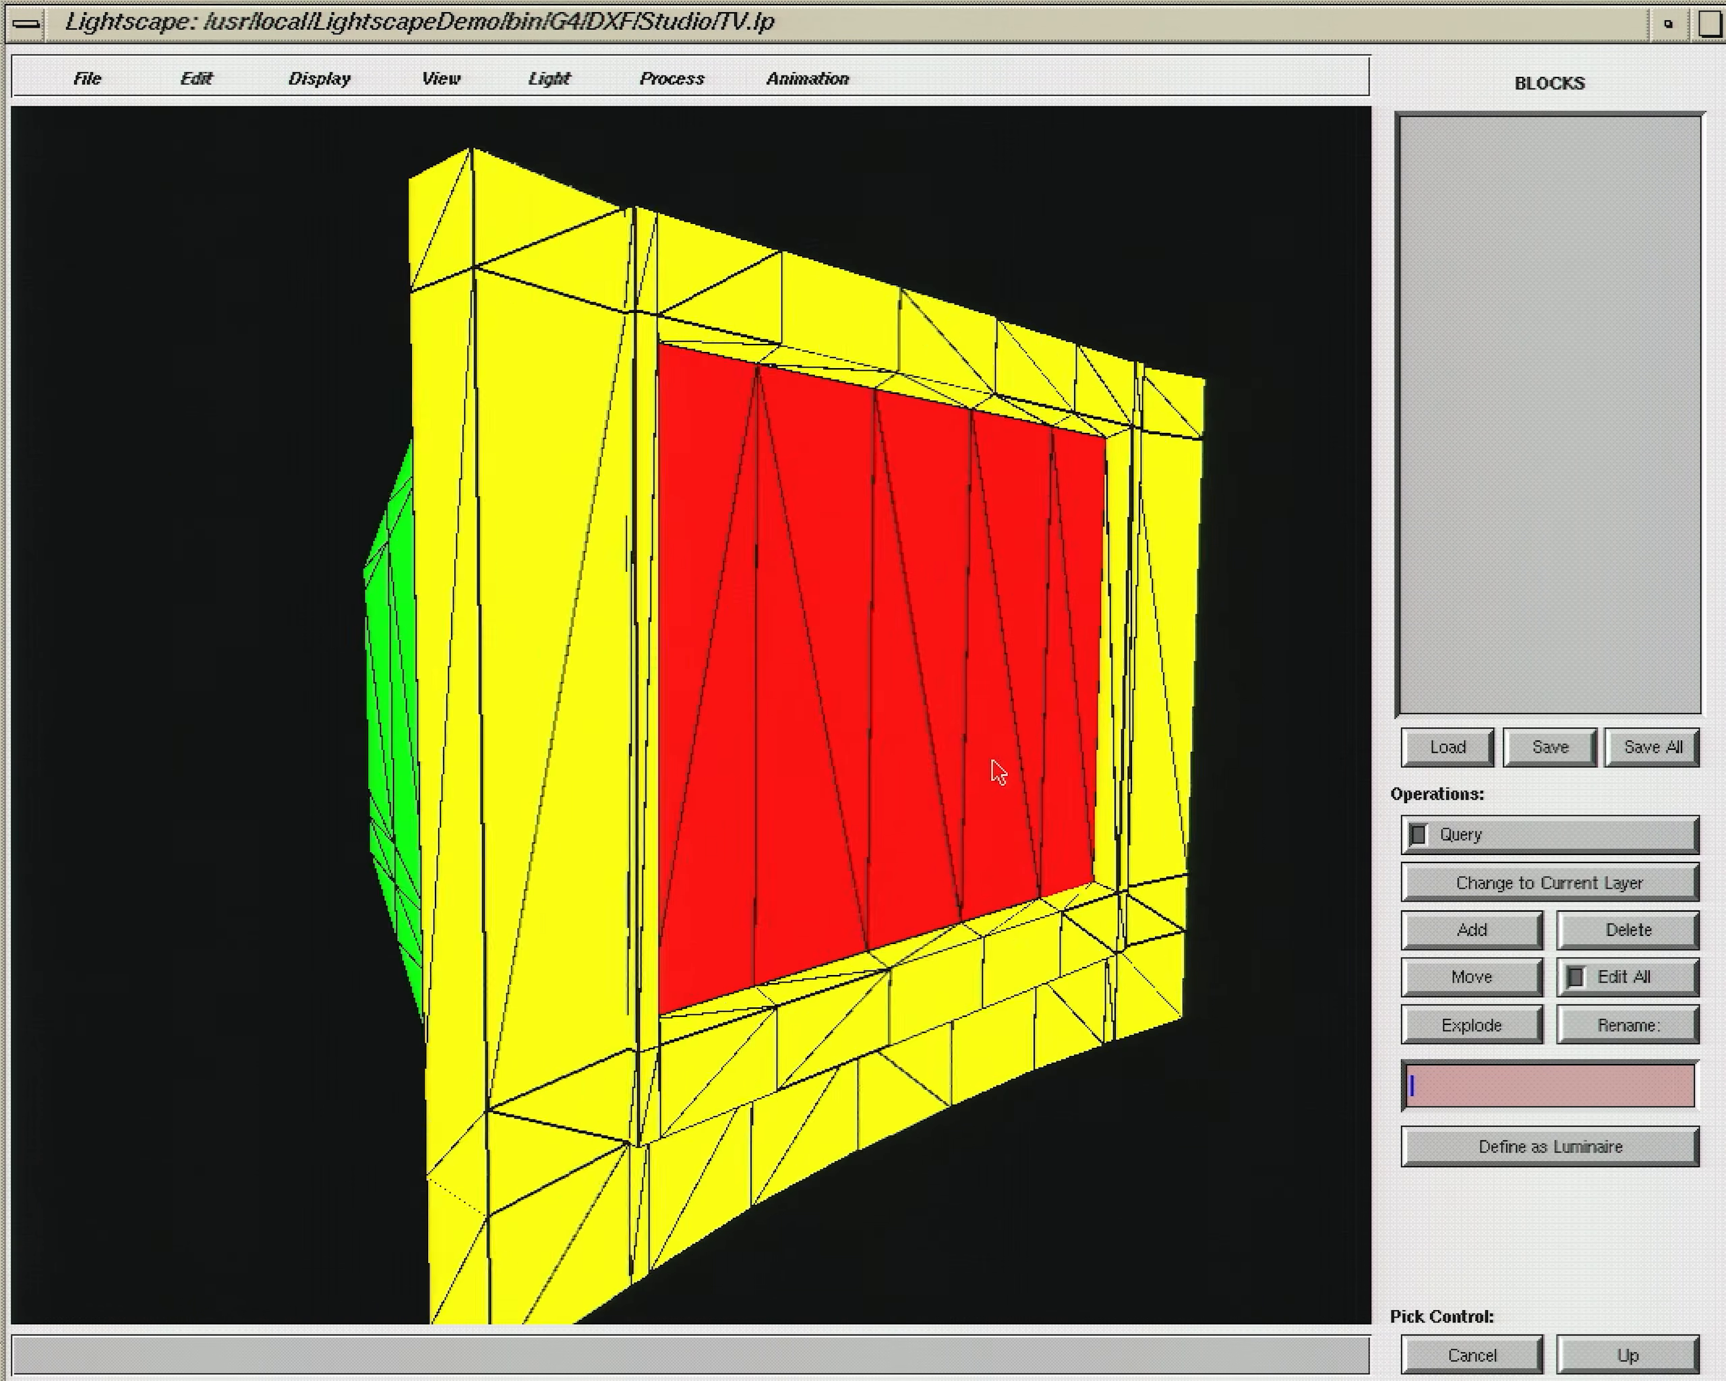
{"action": "left_click_drag", "start_coordinate": [993, 771], "coordinate": [1119, 739]}
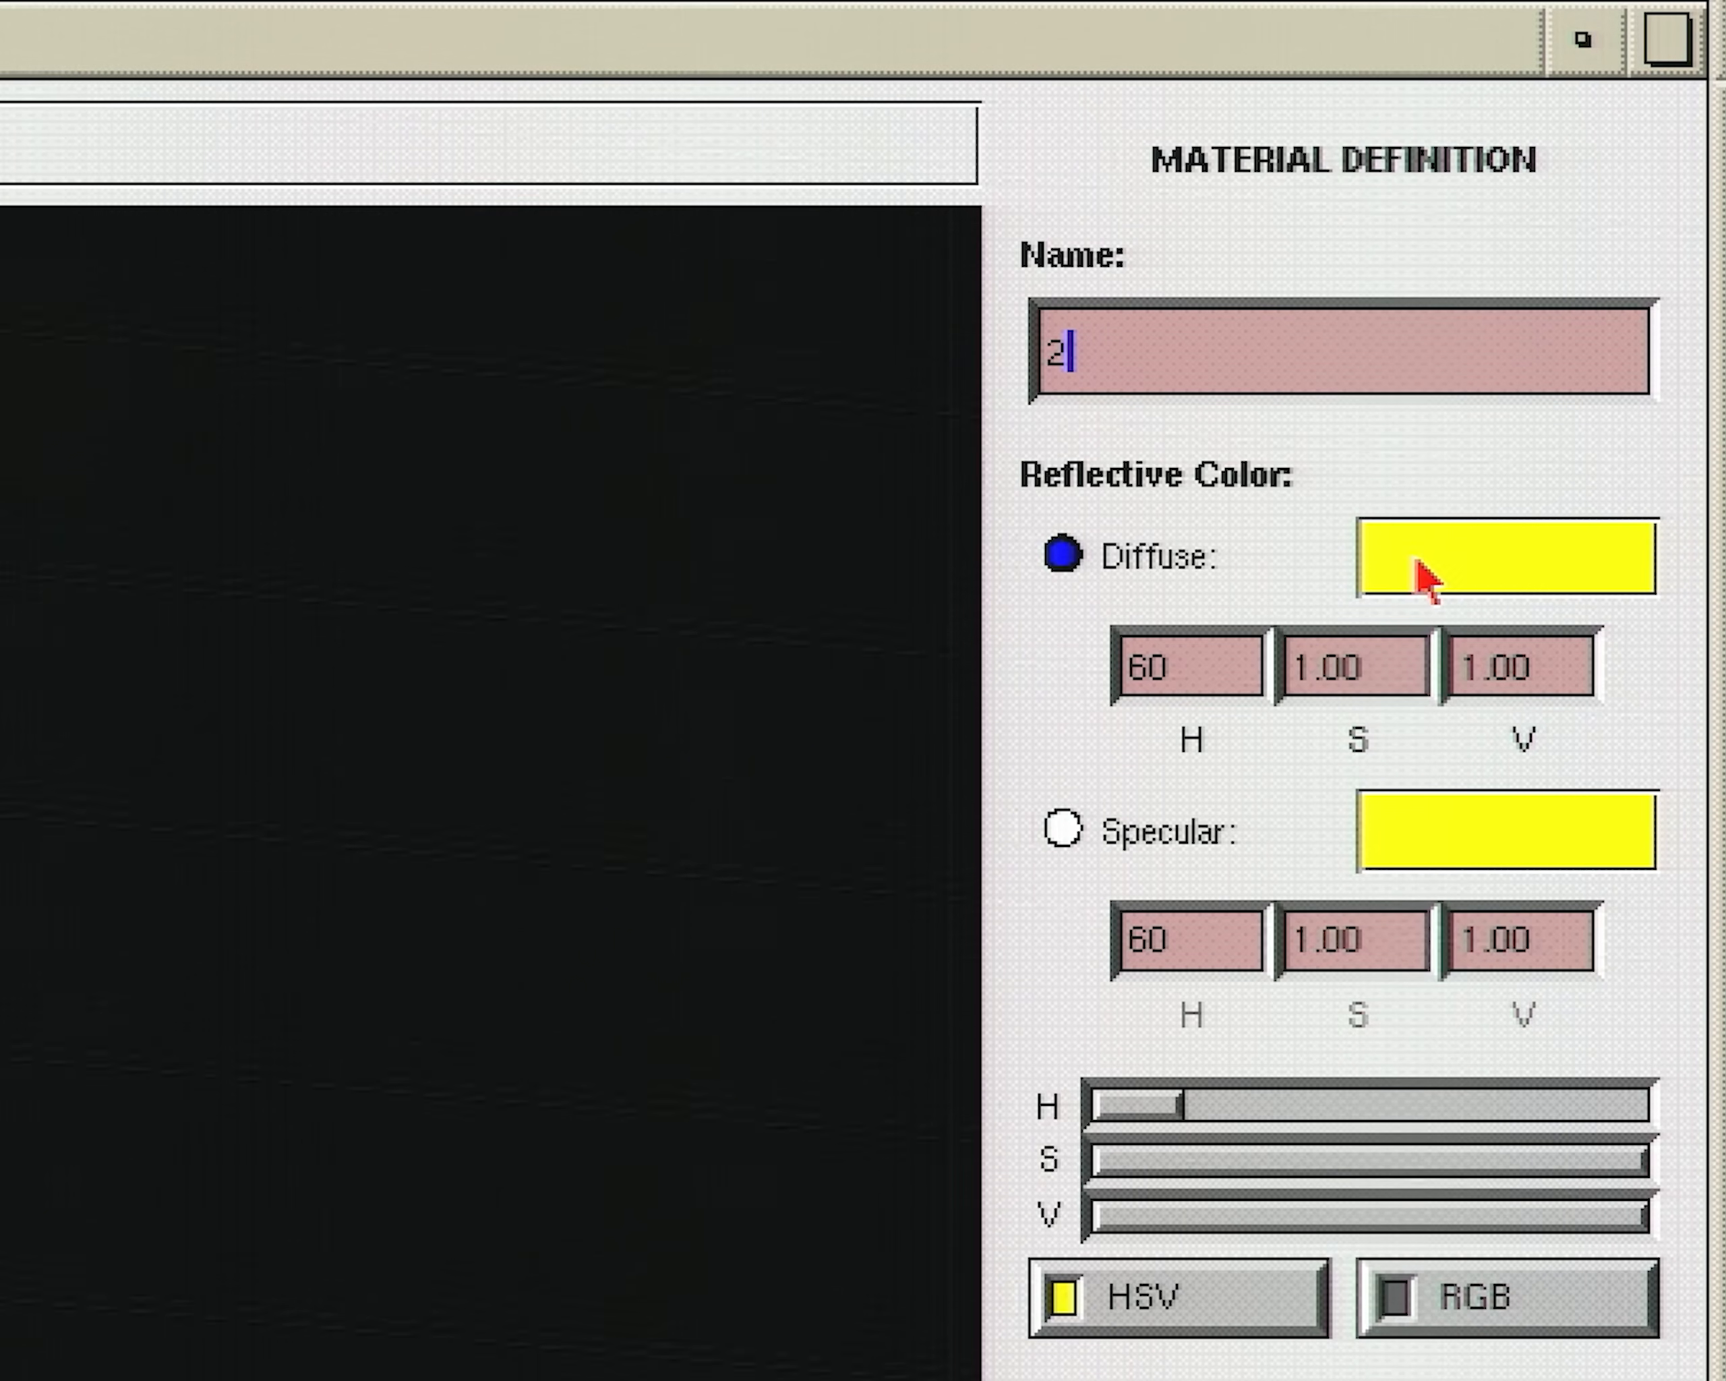
Step: Adjust the diffuse color of material 2, set its transparency to 32 and raise its specularity
{"action": "left_click_drag", "start_coordinate": [1184, 1113], "coordinate": [1672, 1206]}
{"action": "left_click", "coordinate": [1505, 1165]}
{"action": "left_click_drag", "start_coordinate": [1515, 1189], "coordinate": [1163, 1195]}
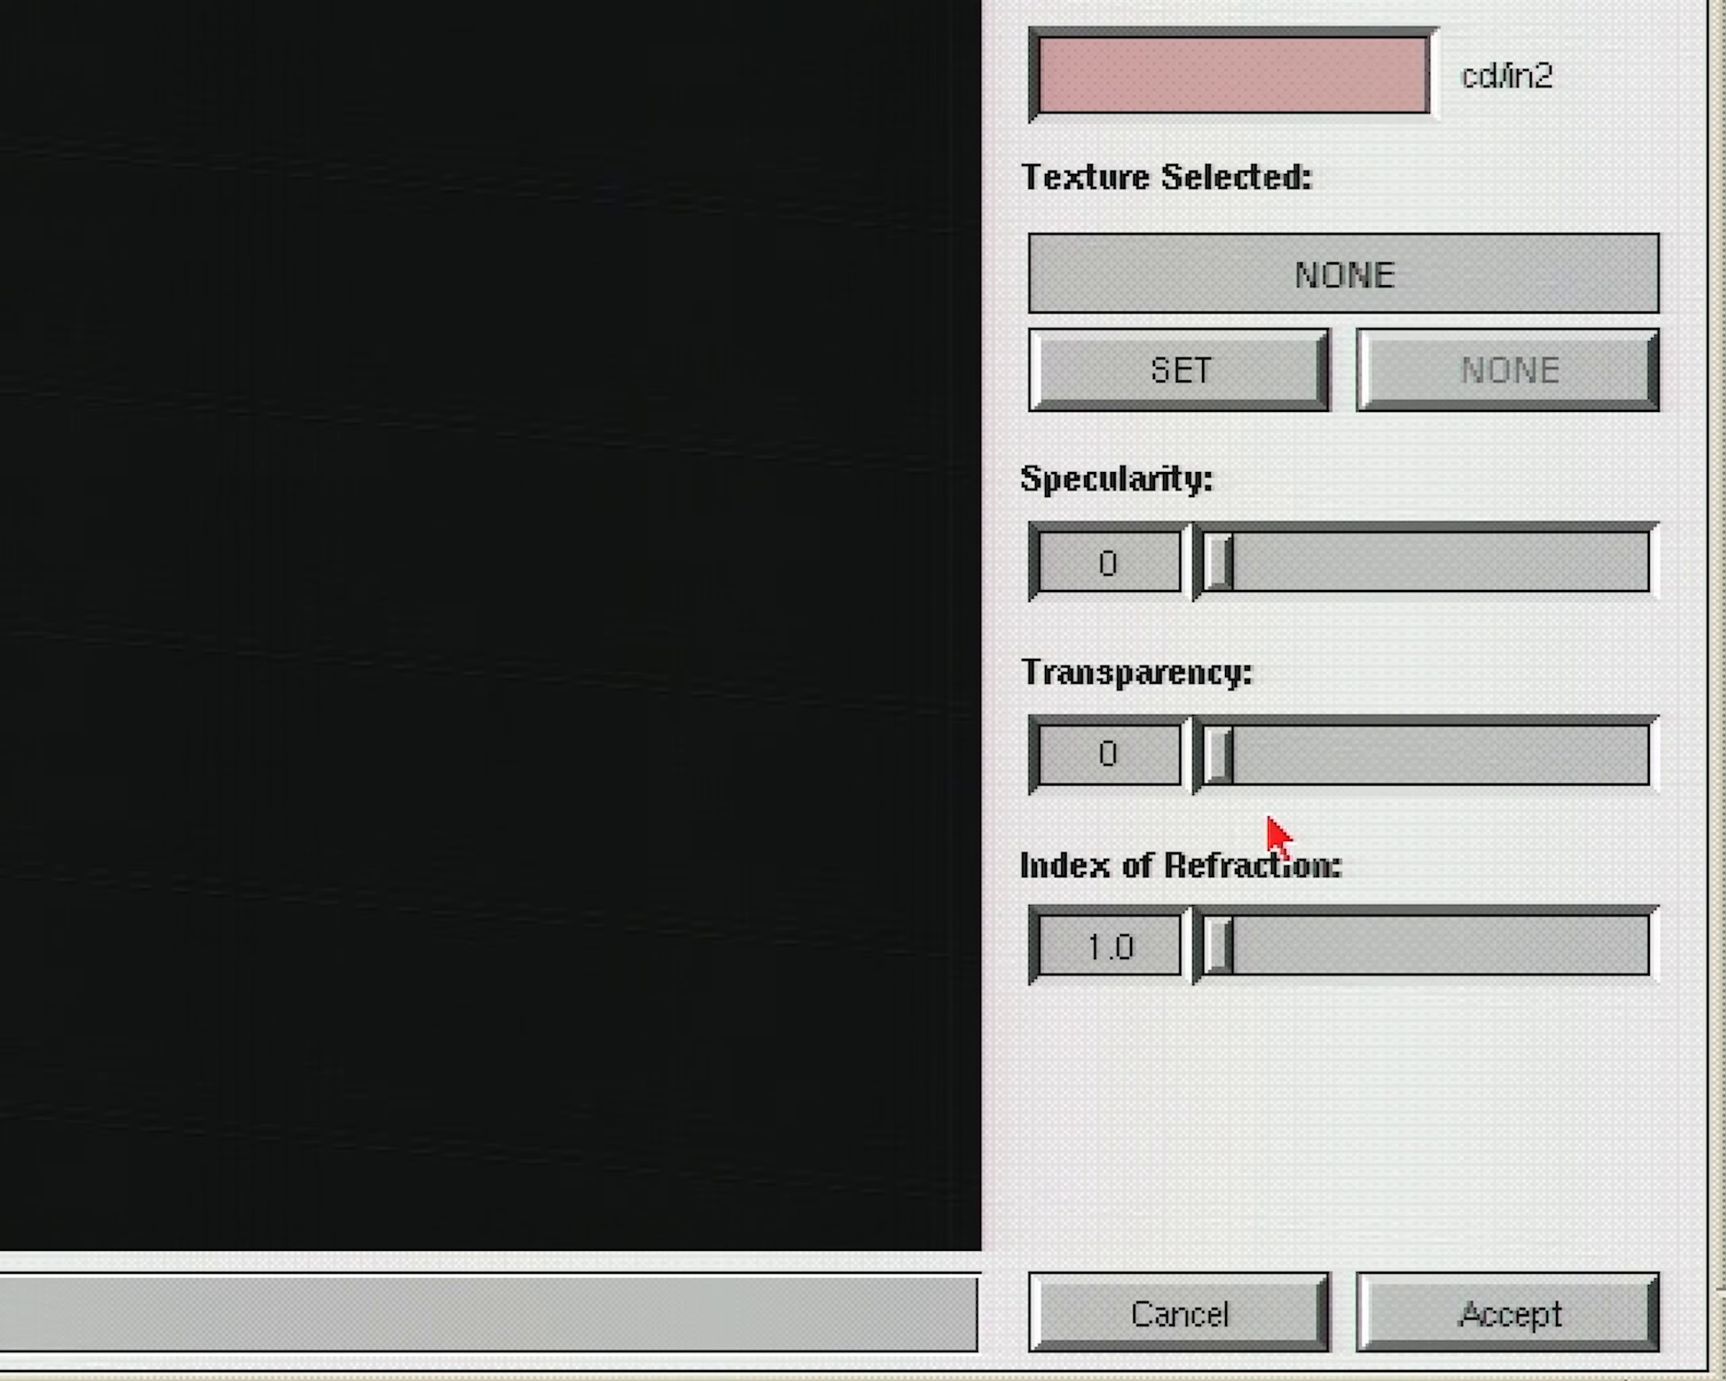
{"action": "left_click_drag", "start_coordinate": [1216, 752], "coordinate": [1351, 756]}
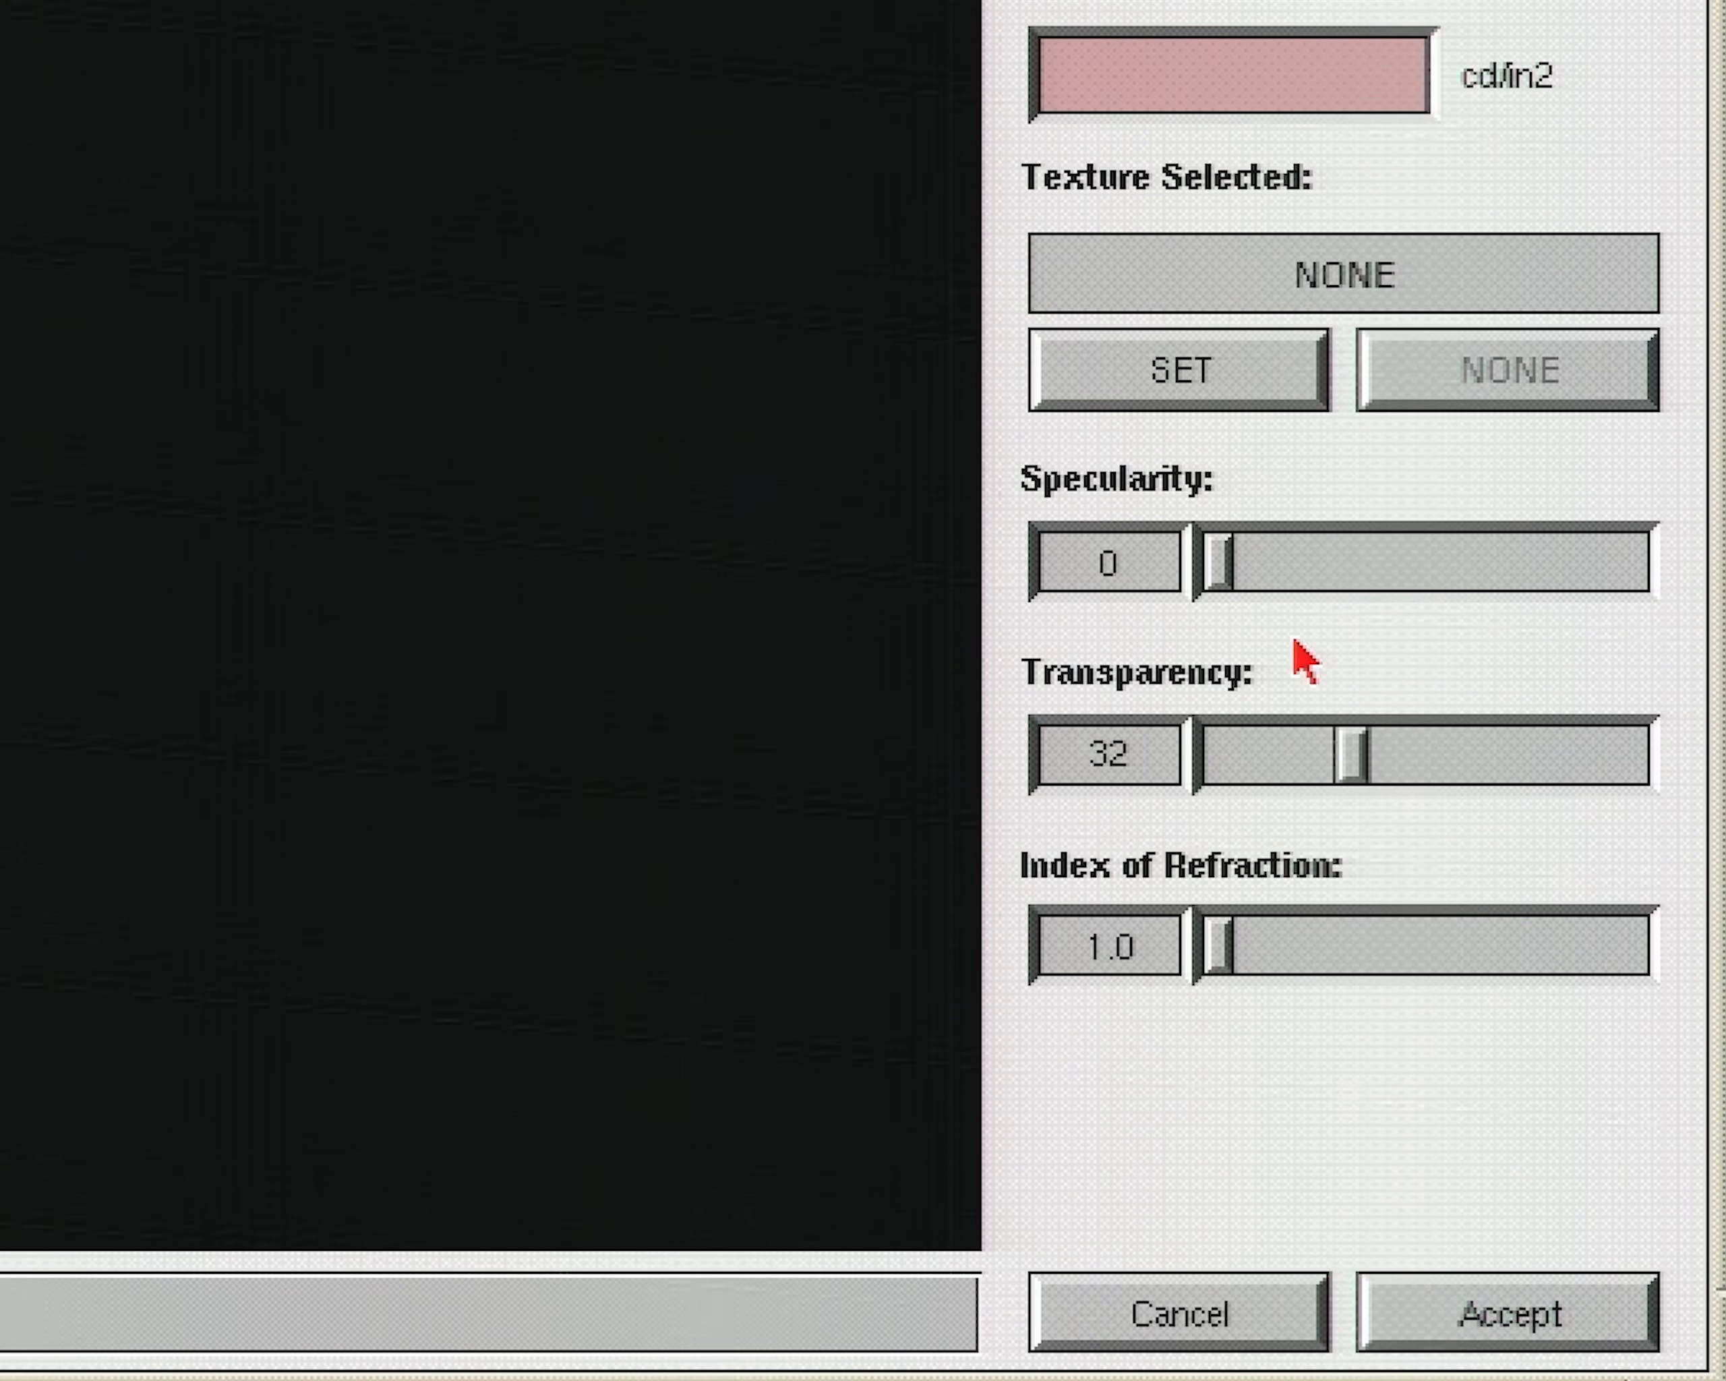
{"action": "mouse_move", "coordinate": [1297, 566]}
{"action": "left_mouse_down"}
{"action": "mouse_move", "coordinate": [1297, 583]}
{"action": "mouse_move", "coordinate": [1291, 565]}
{"action": "left_mouse_up"}
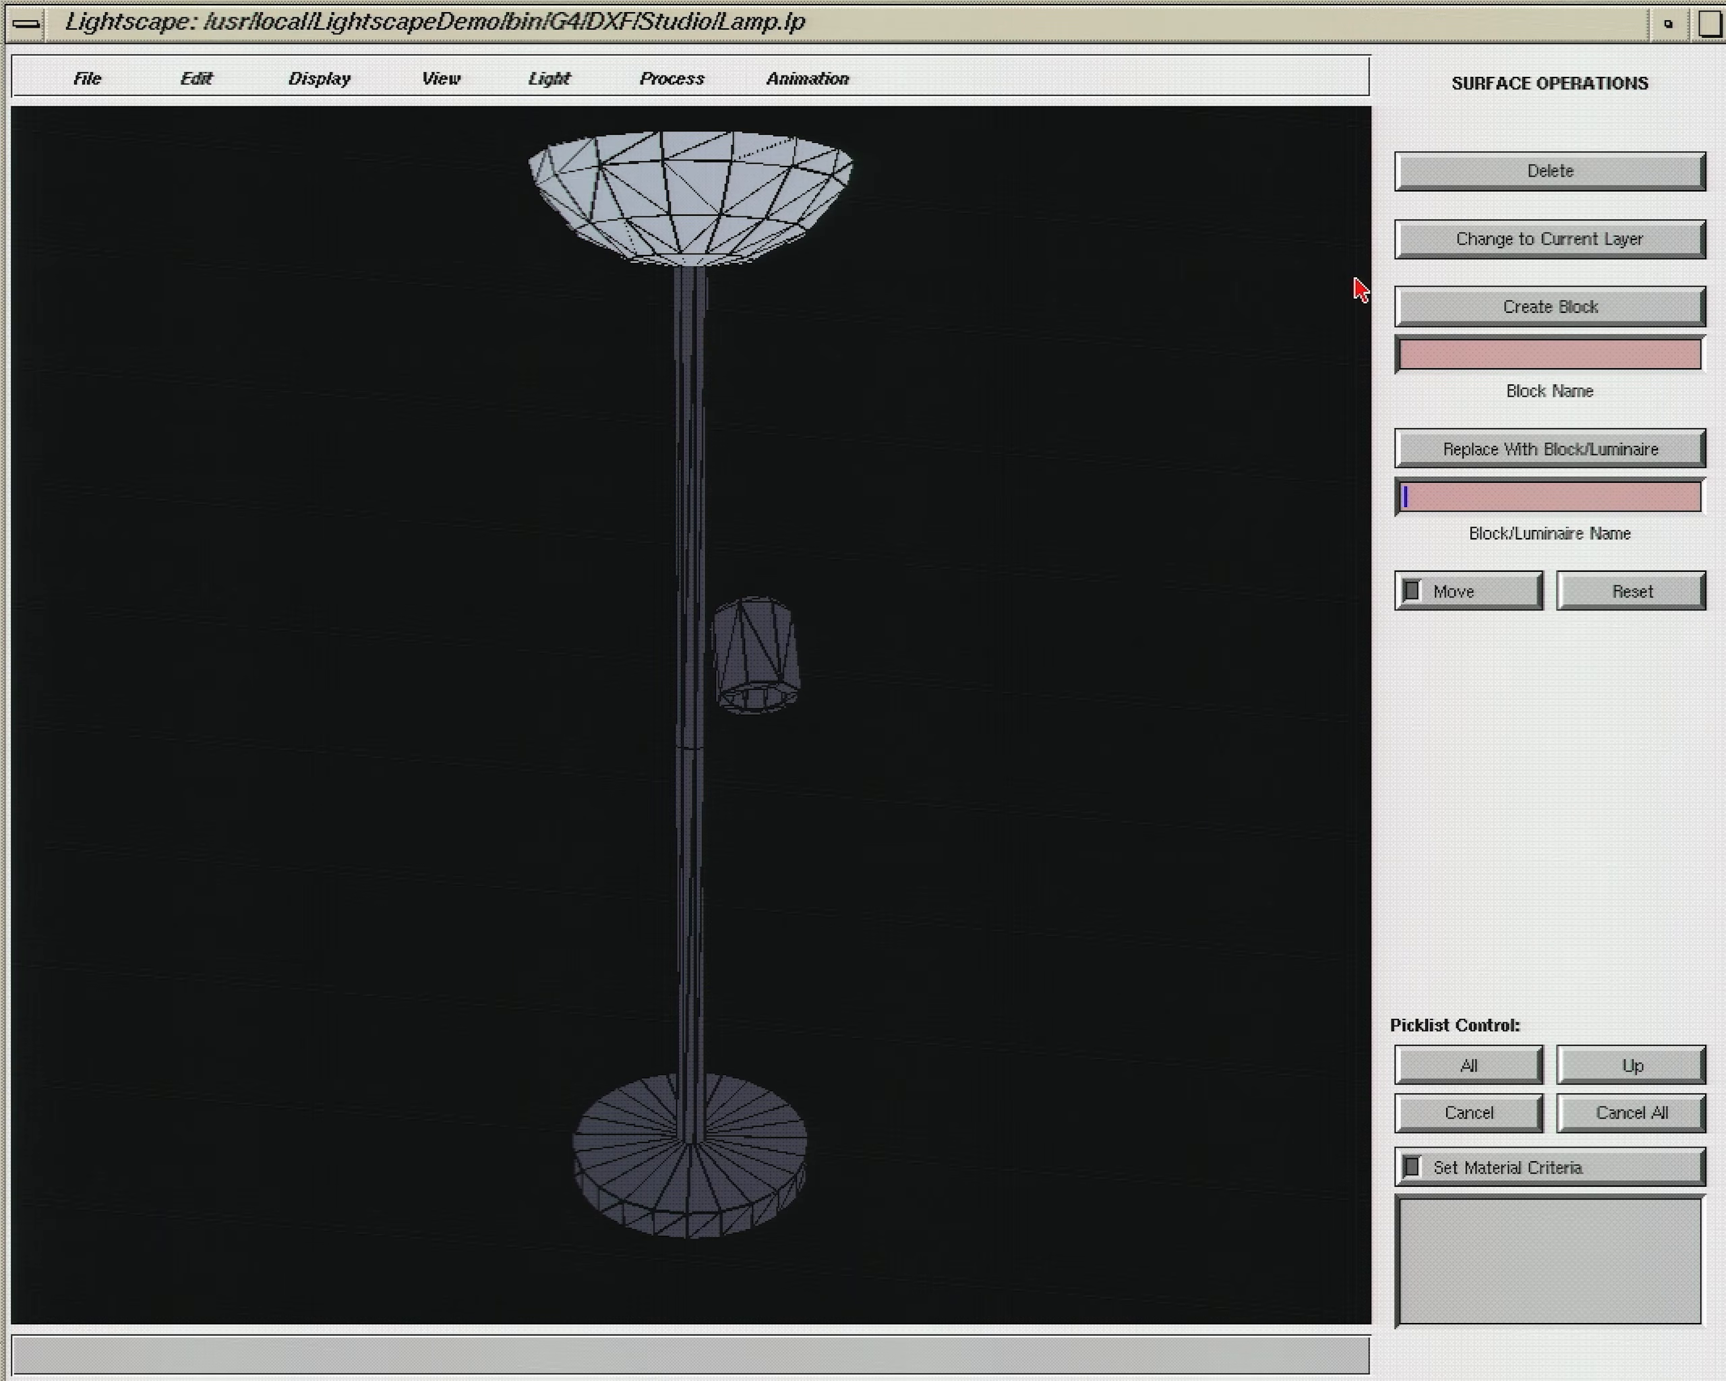
Step: Select all surfaces of the floor lamp and create a block named Lamp from them on default layer 0
{"action": "left_click", "coordinate": [1421, 1064]}
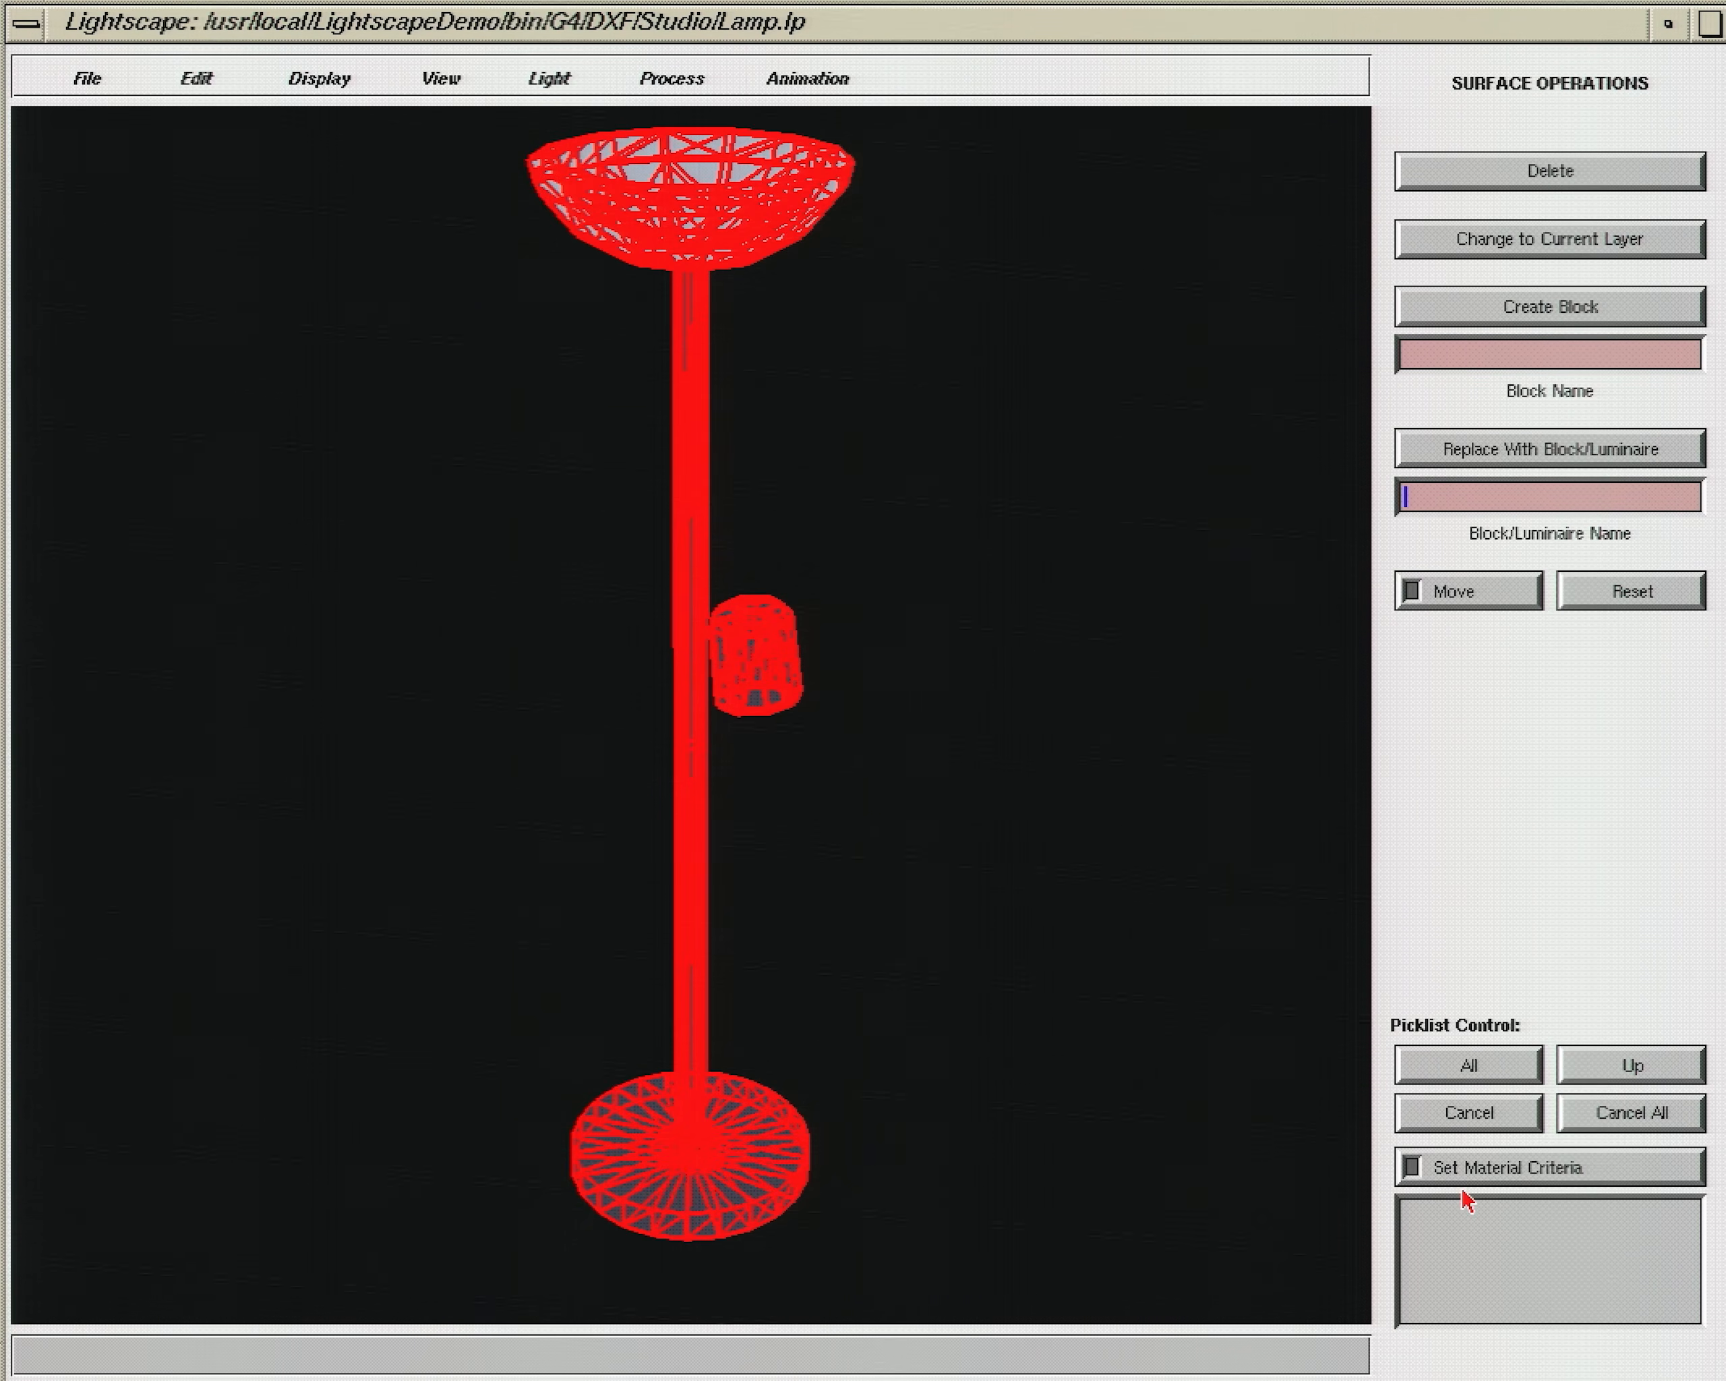
{"action": "left_click", "coordinate": [1450, 1171]}
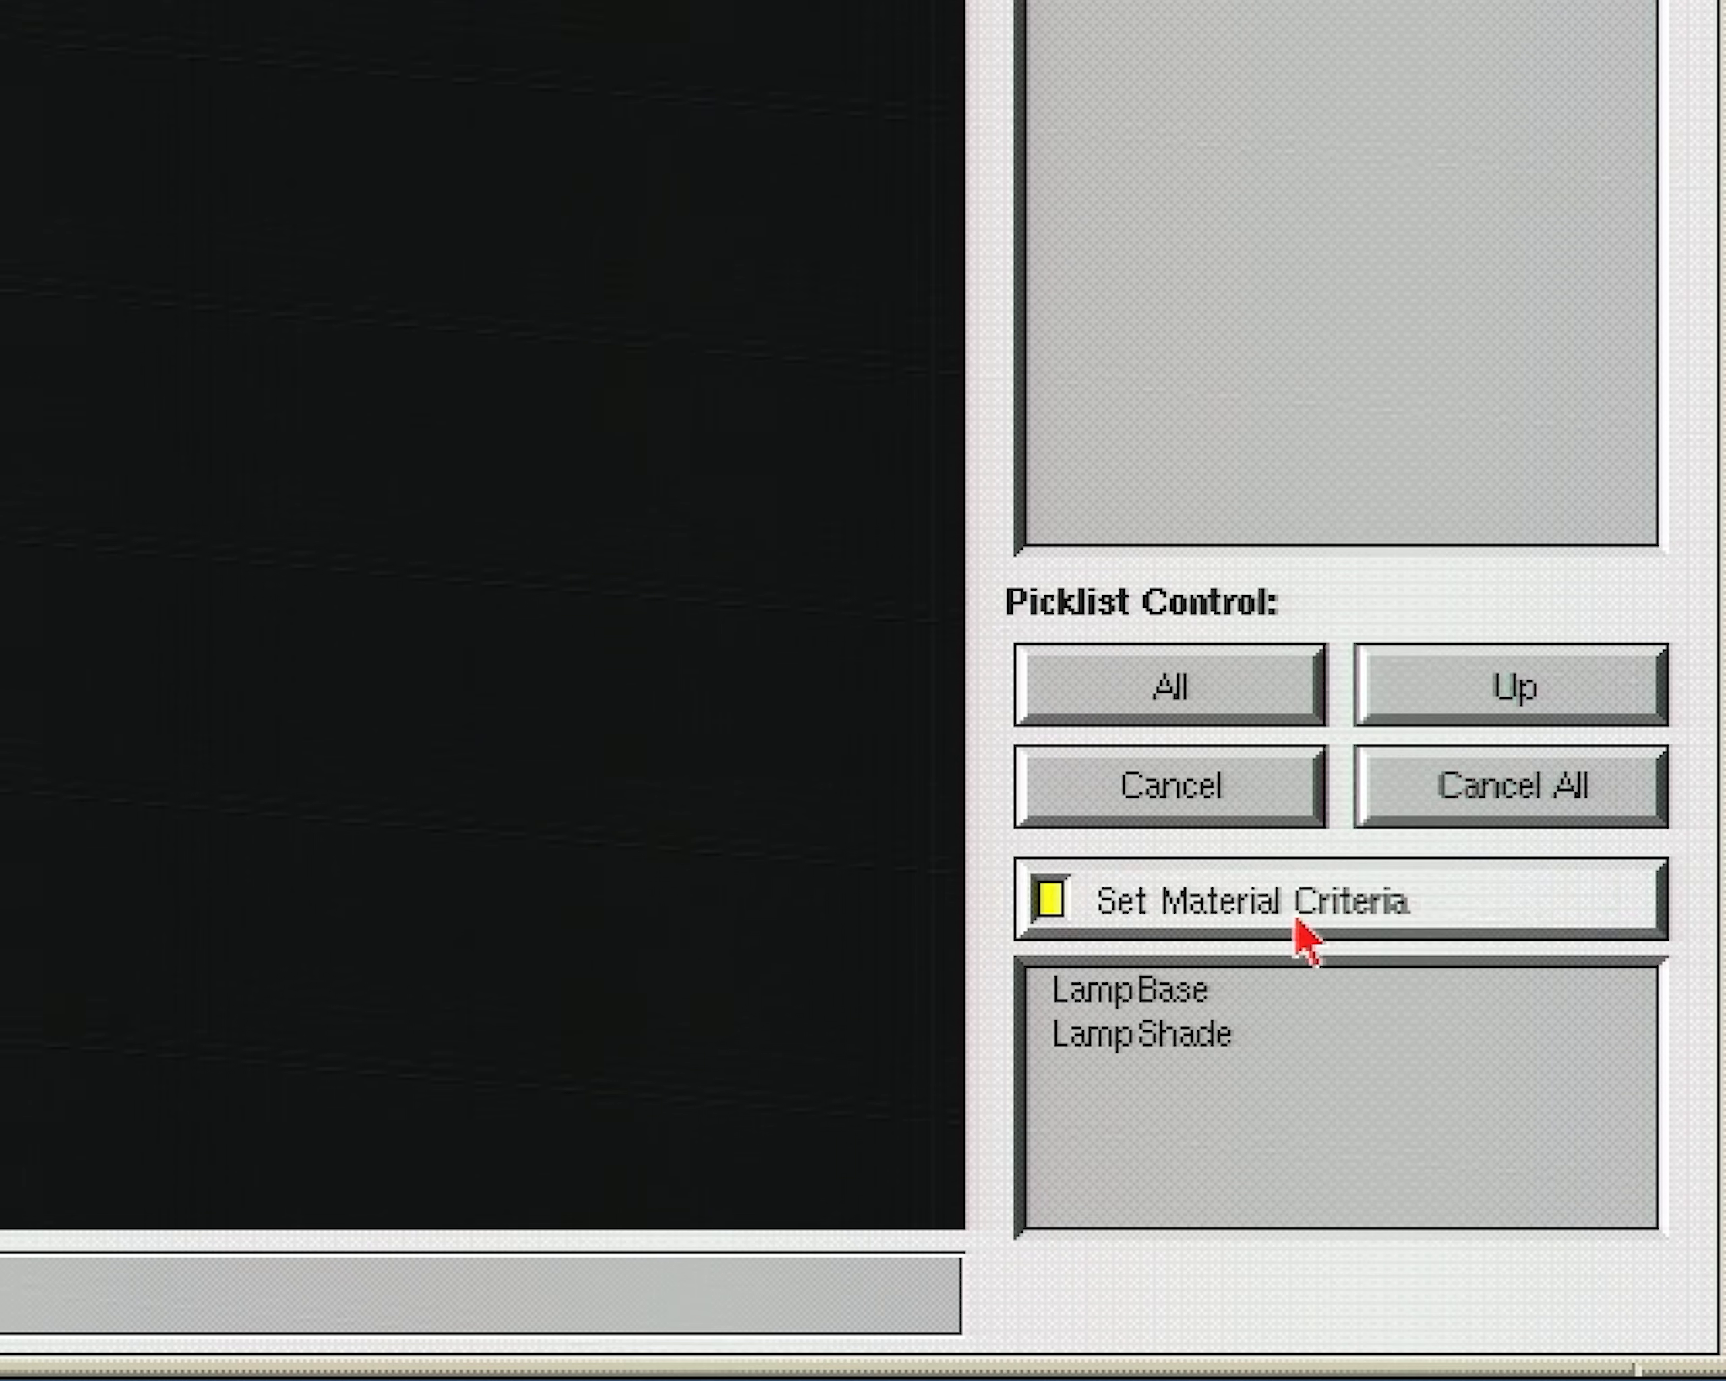
{"action": "left_click", "coordinate": [1269, 902]}
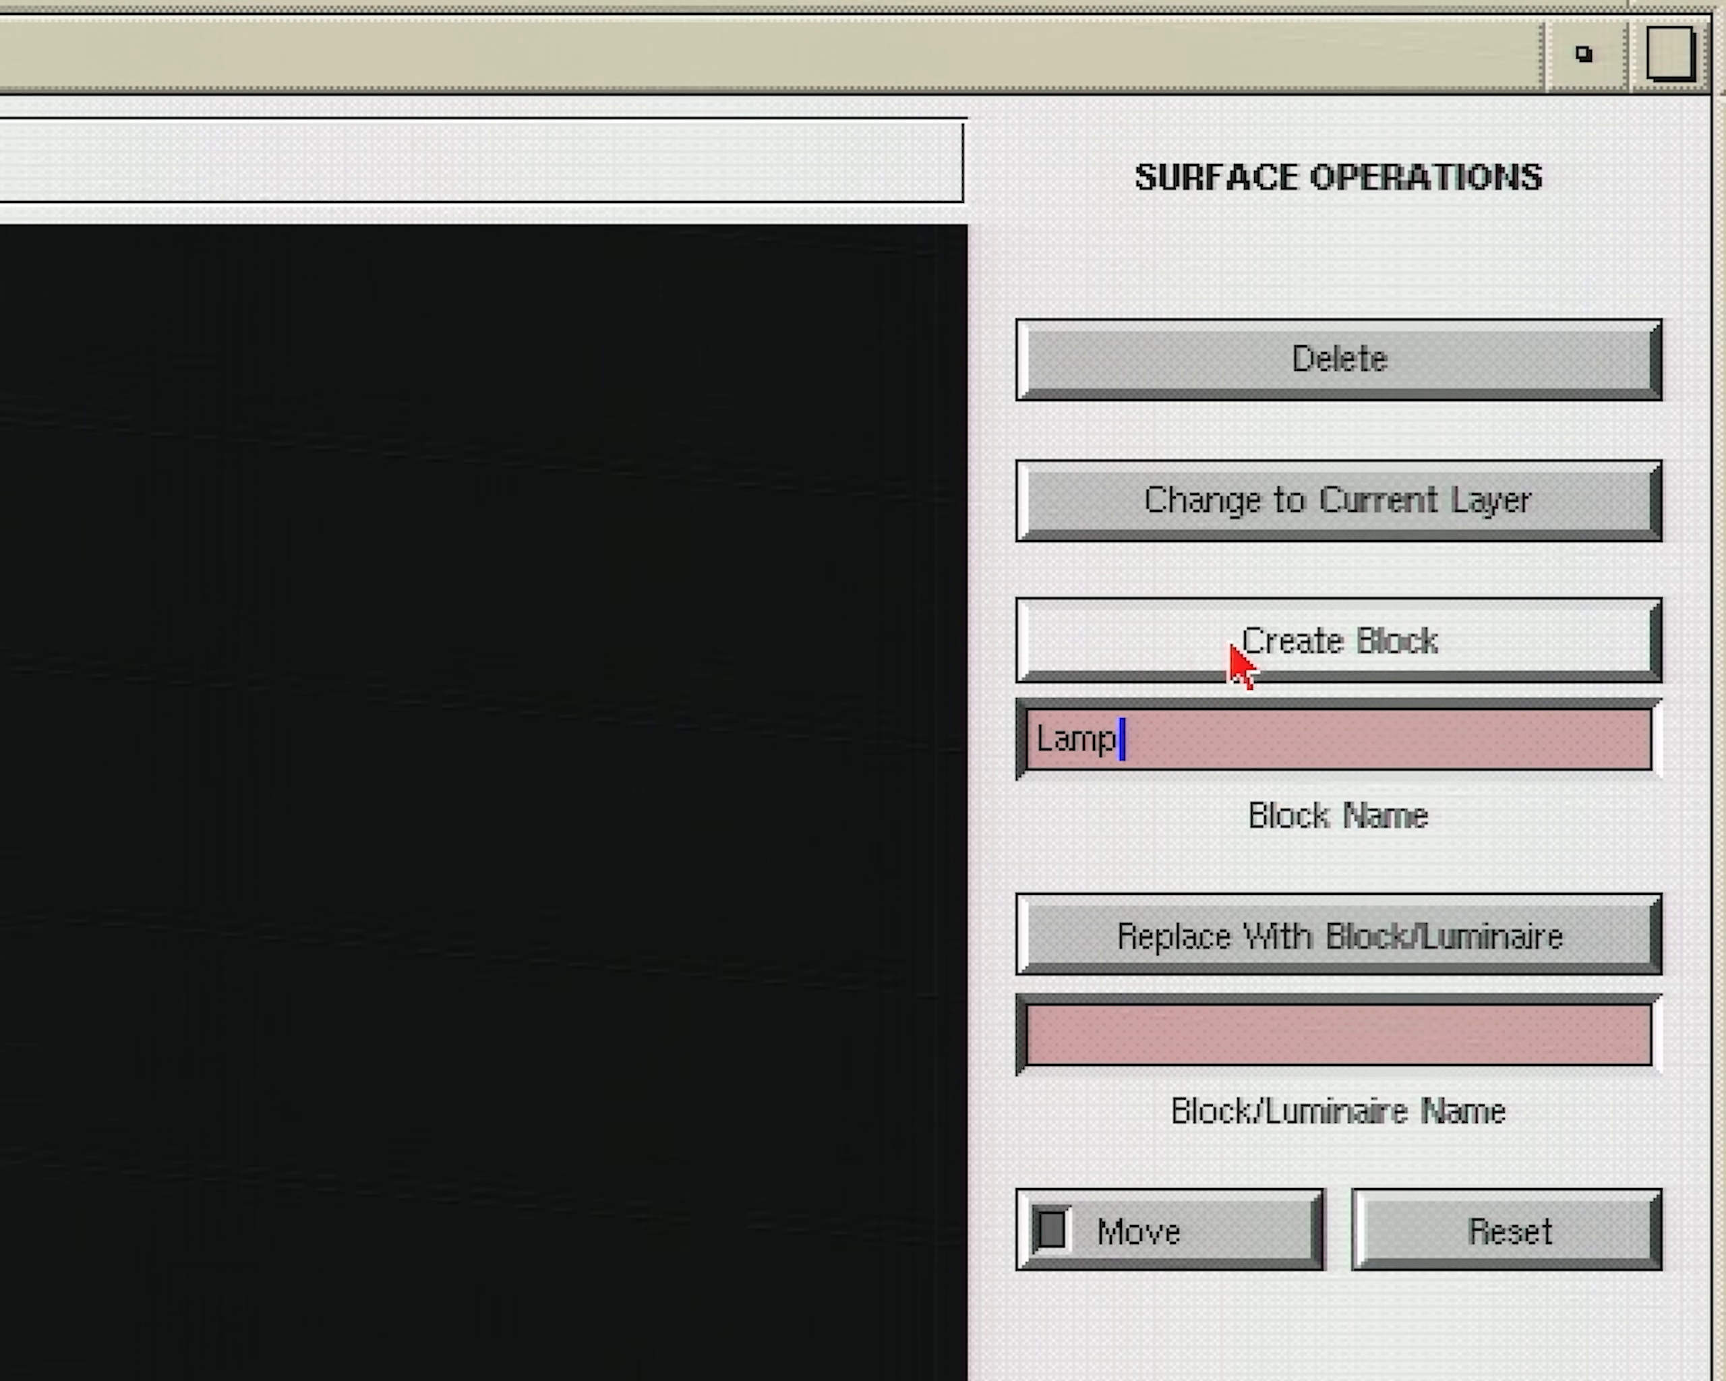
{"action": "left_click", "coordinate": [1245, 659]}
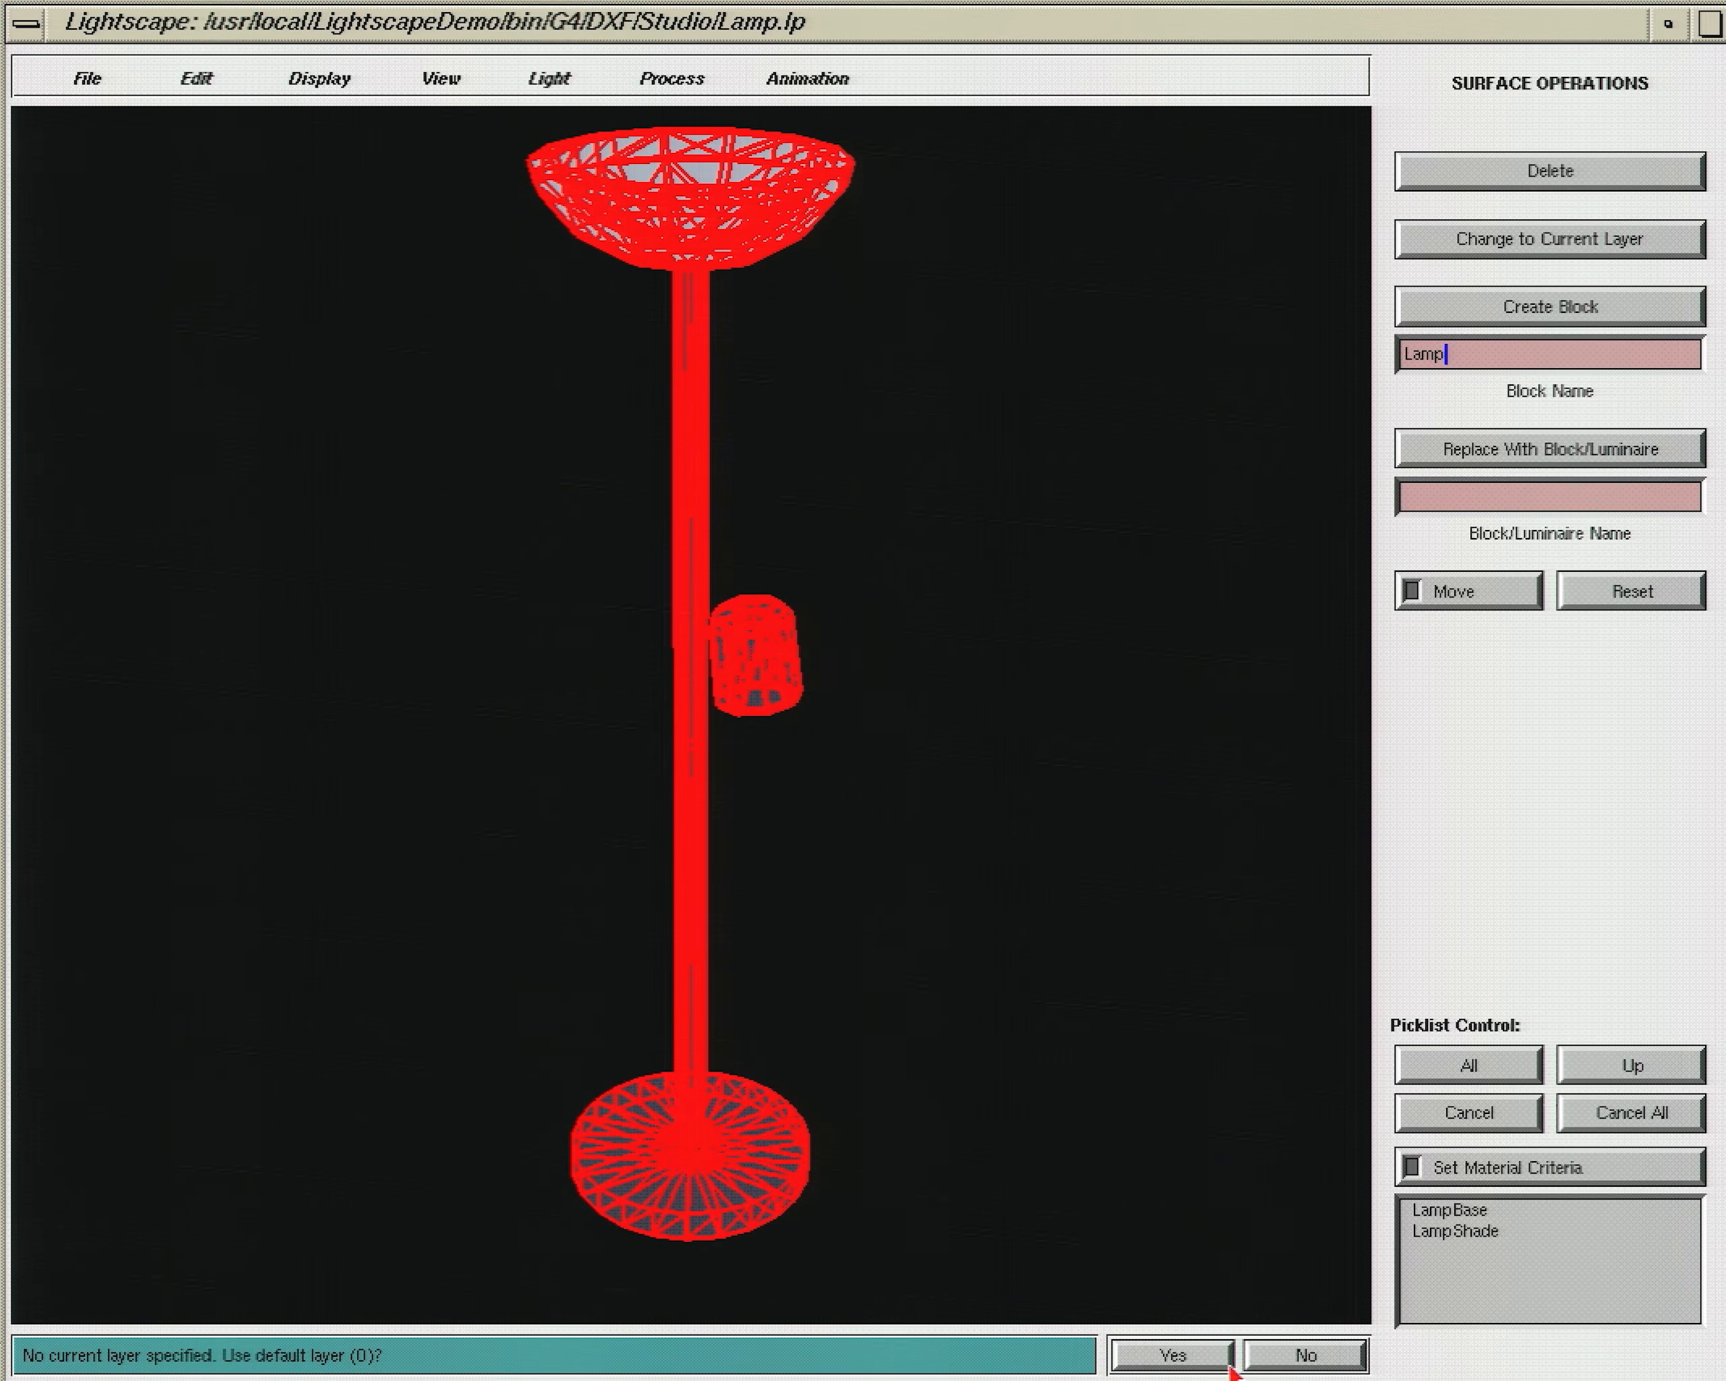
{"action": "left_click", "coordinate": [1140, 1358]}
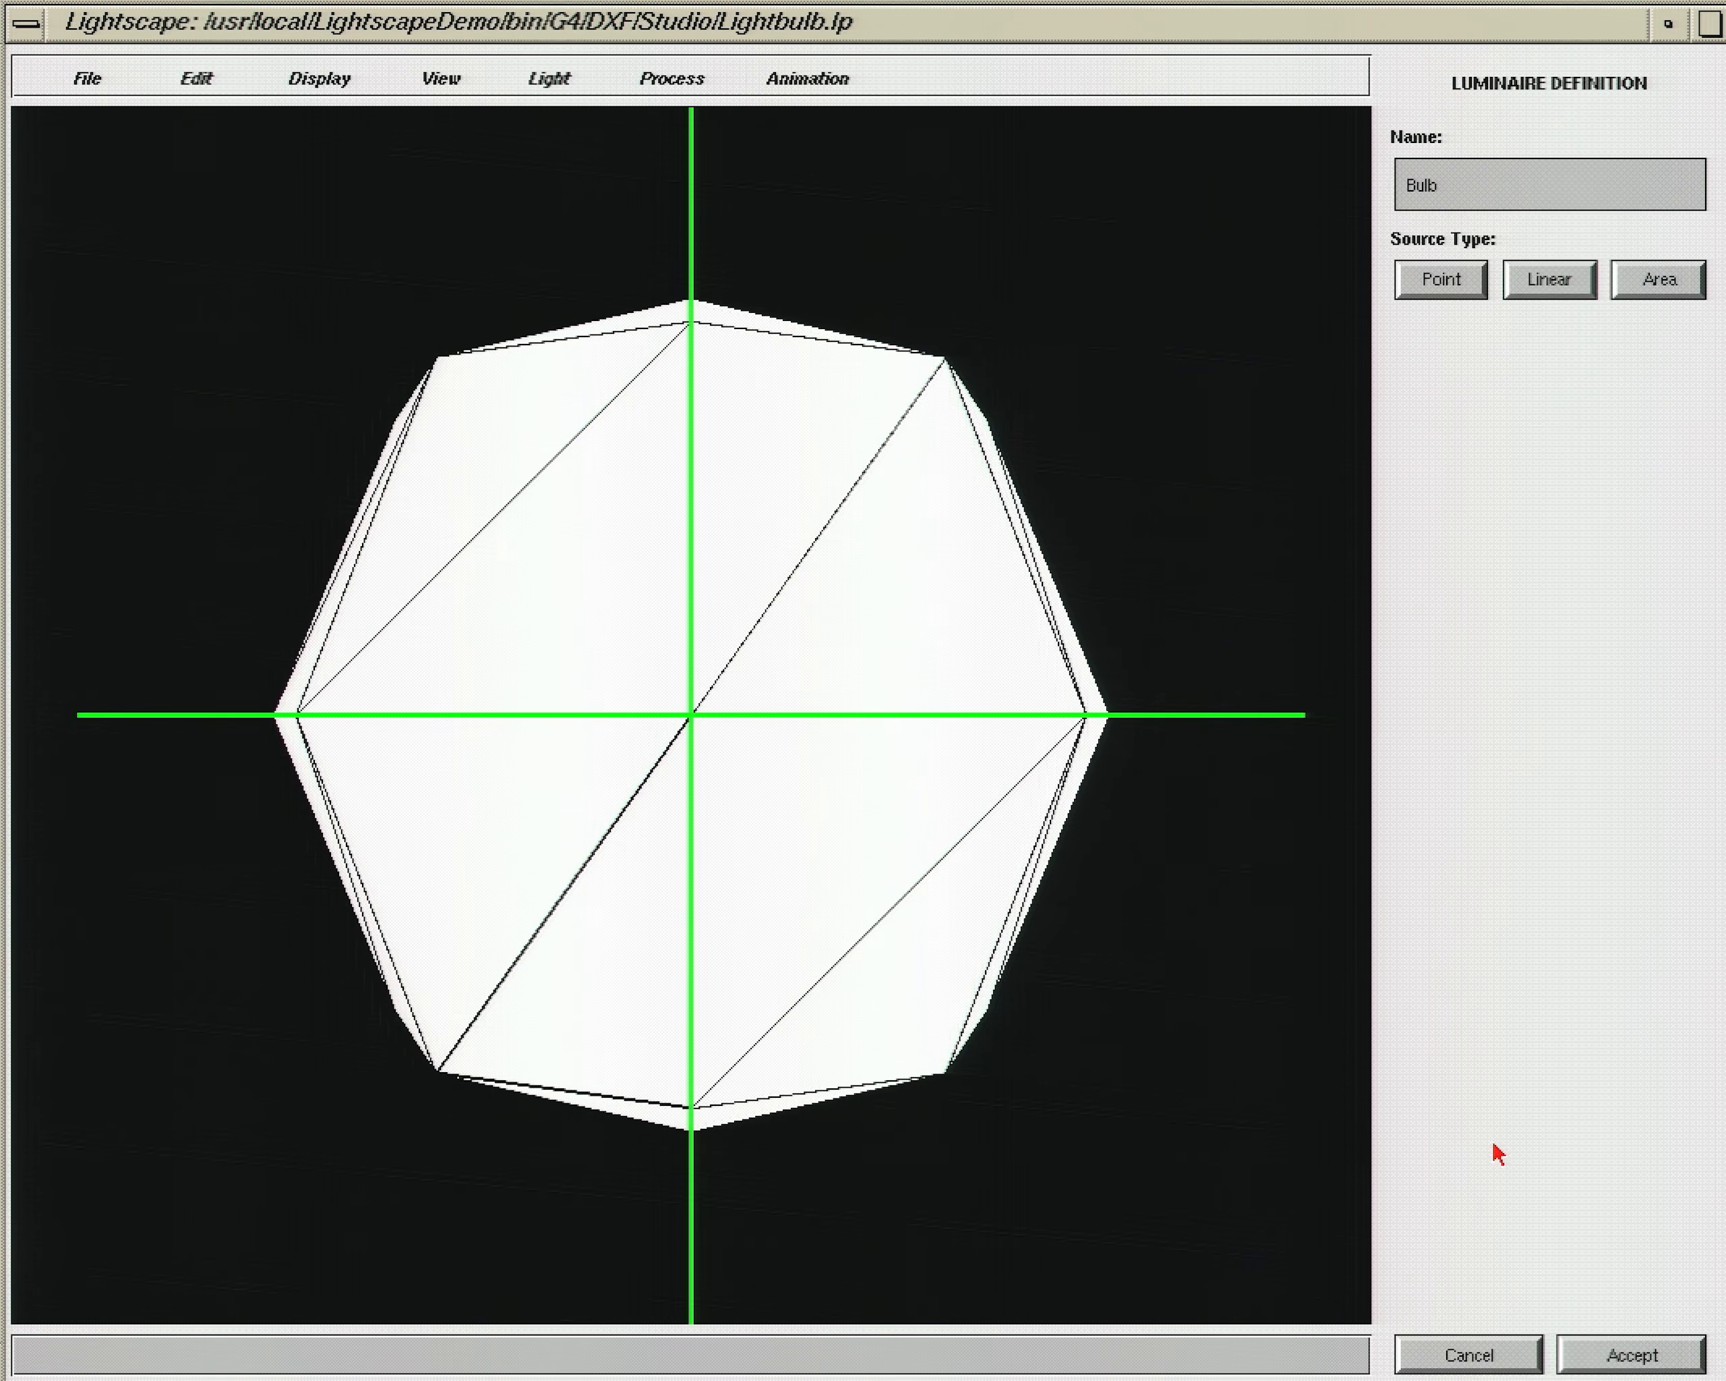
Step: Define Bulb as a point-source luminaire with a luminous intensity of 200 cd, and show the luminaires list
{"action": "left_click", "coordinate": [1442, 283]}
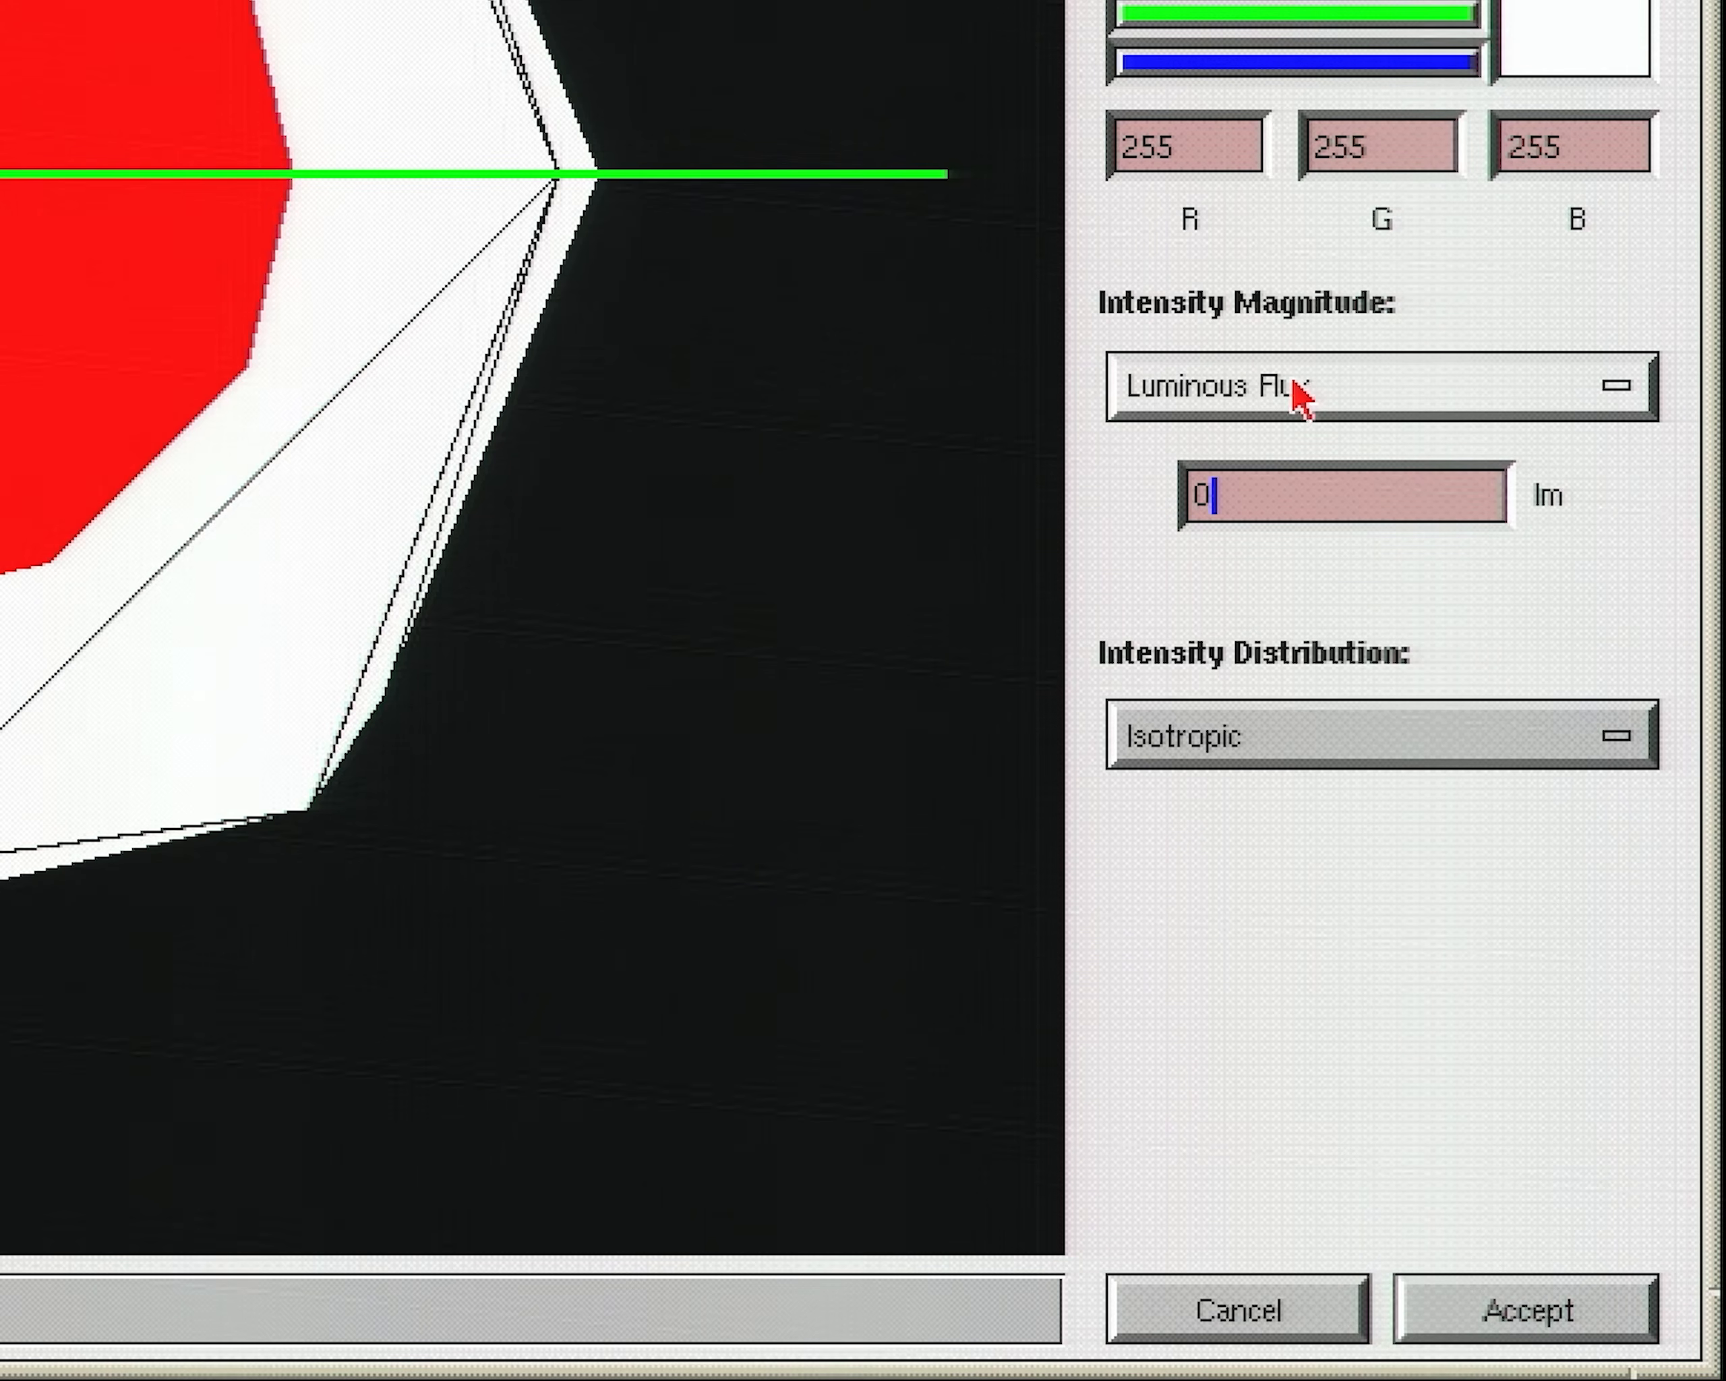
{"action": "left_click", "coordinate": [1504, 836]}
{"action": "left_click", "coordinate": [1434, 429]}
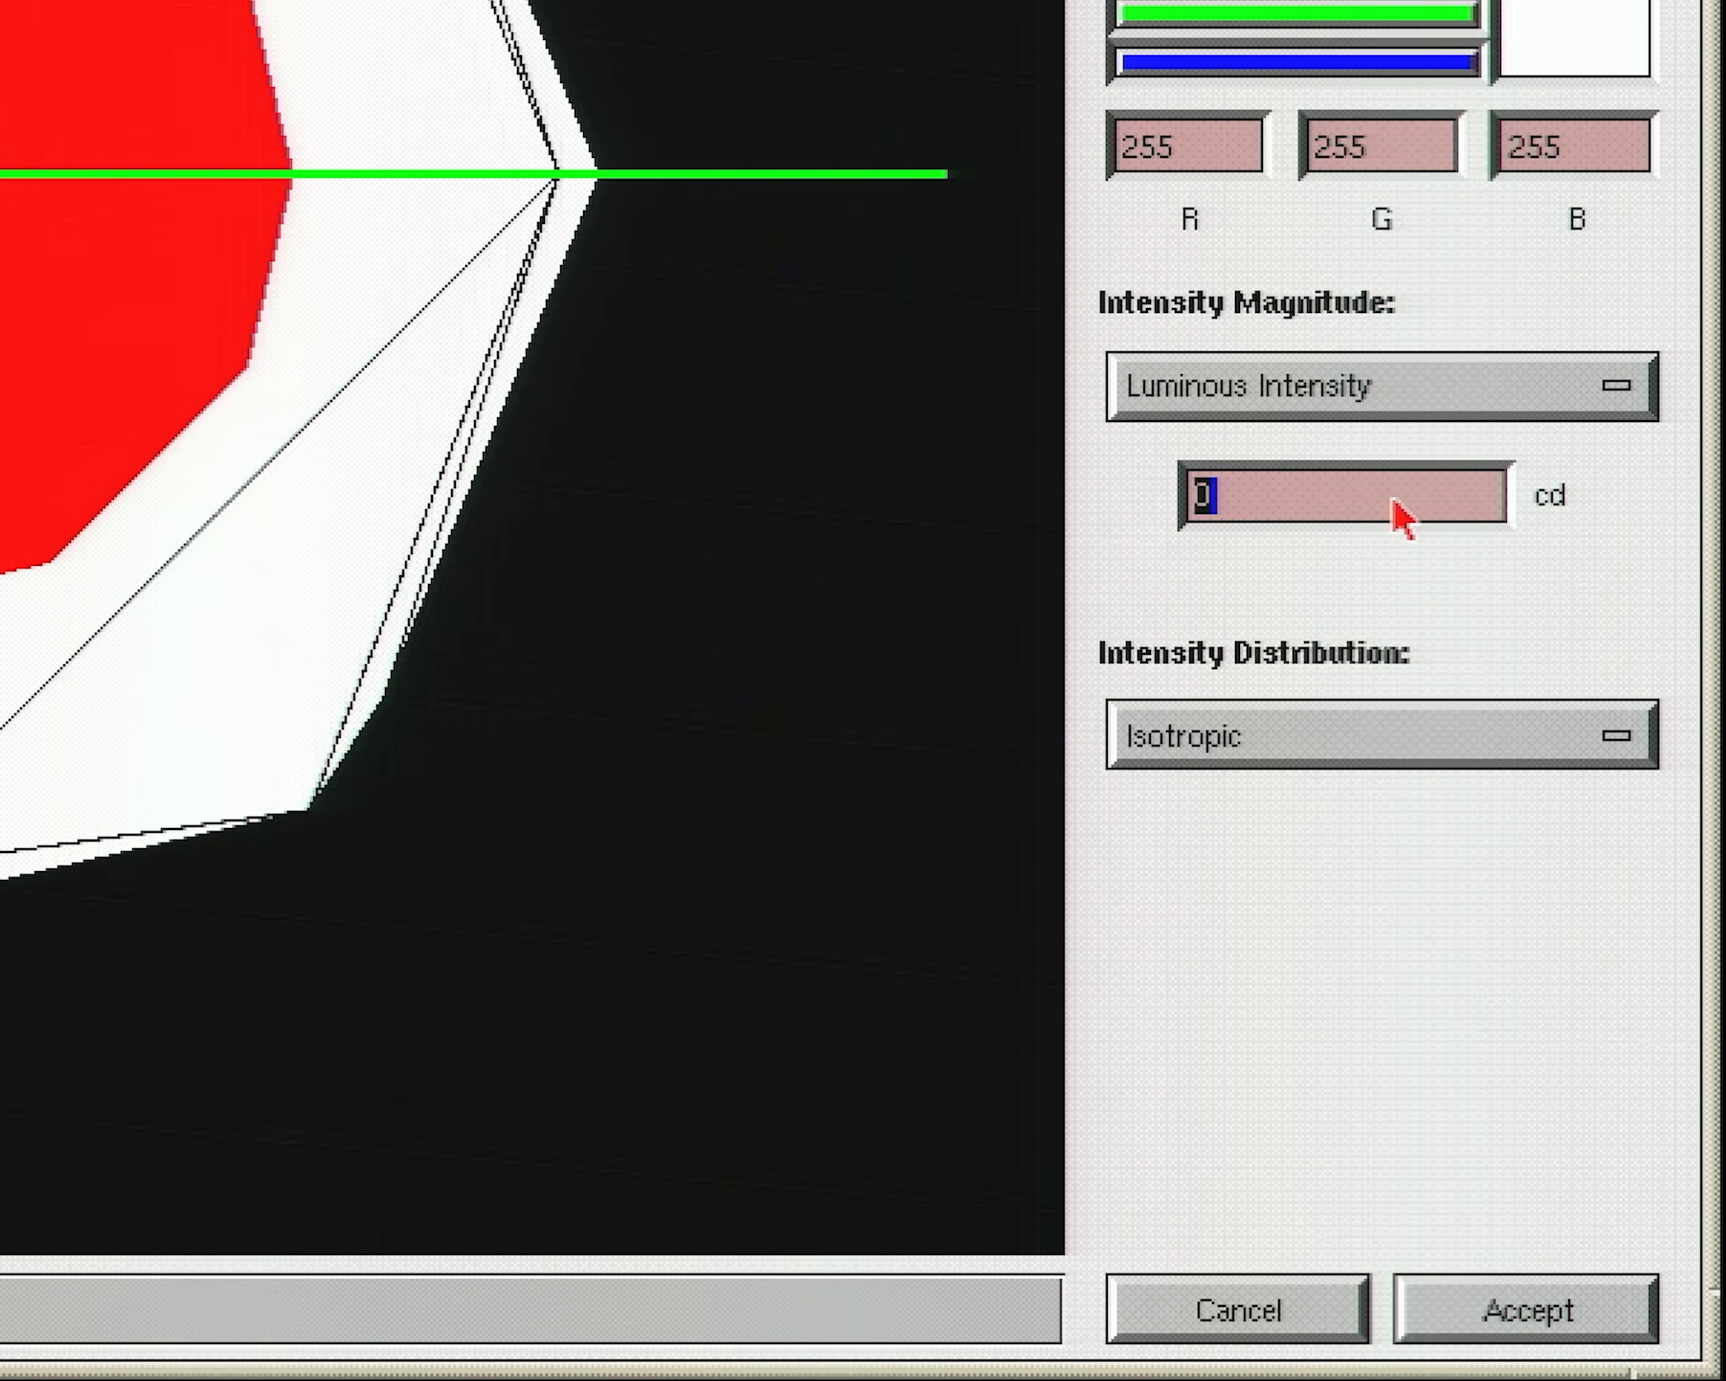
{"action": "type", "text": "100"}
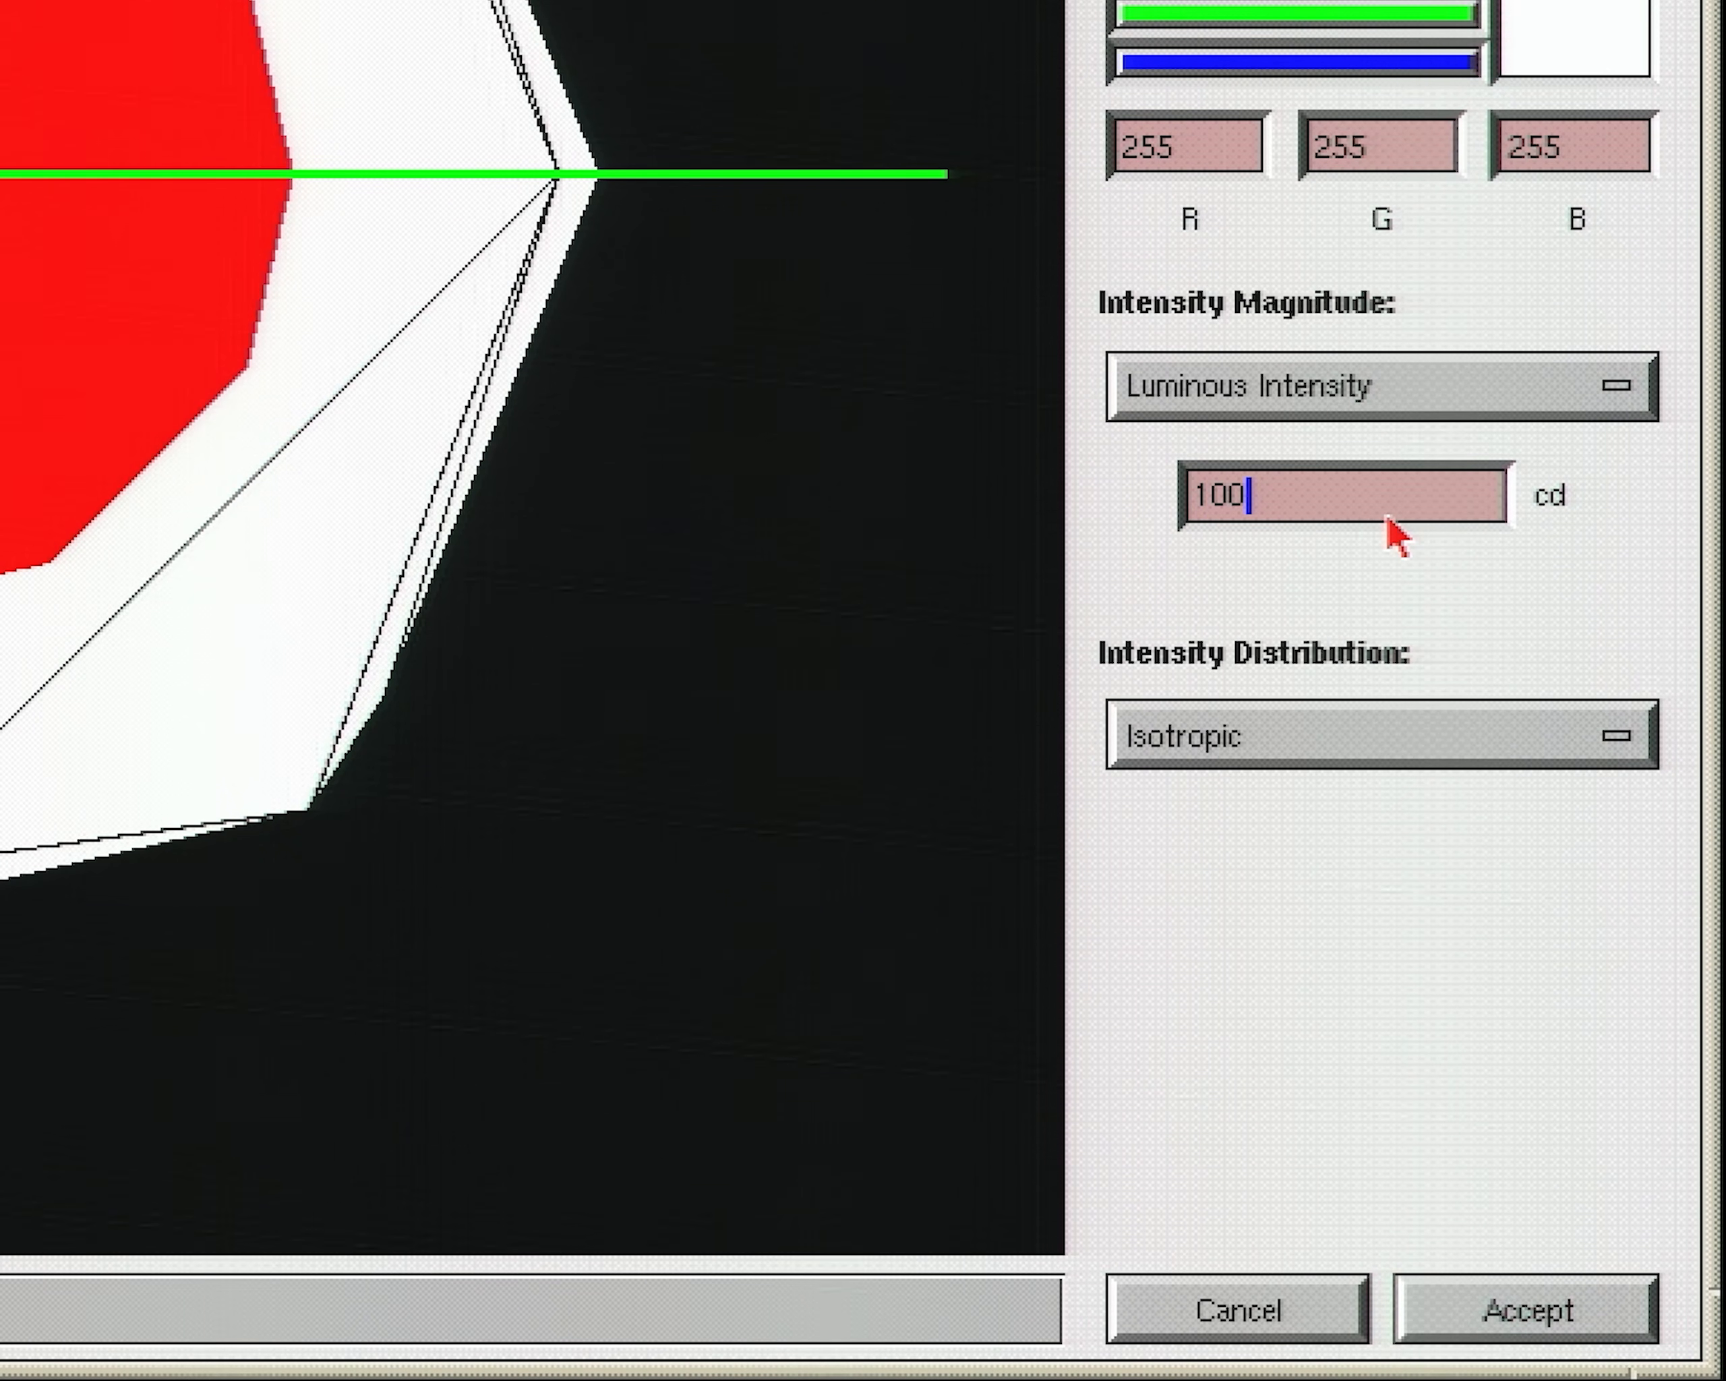
{"action": "left_click_drag", "start_coordinate": [1309, 507], "coordinate": [1140, 517]}
{"action": "type", "text": "200"}
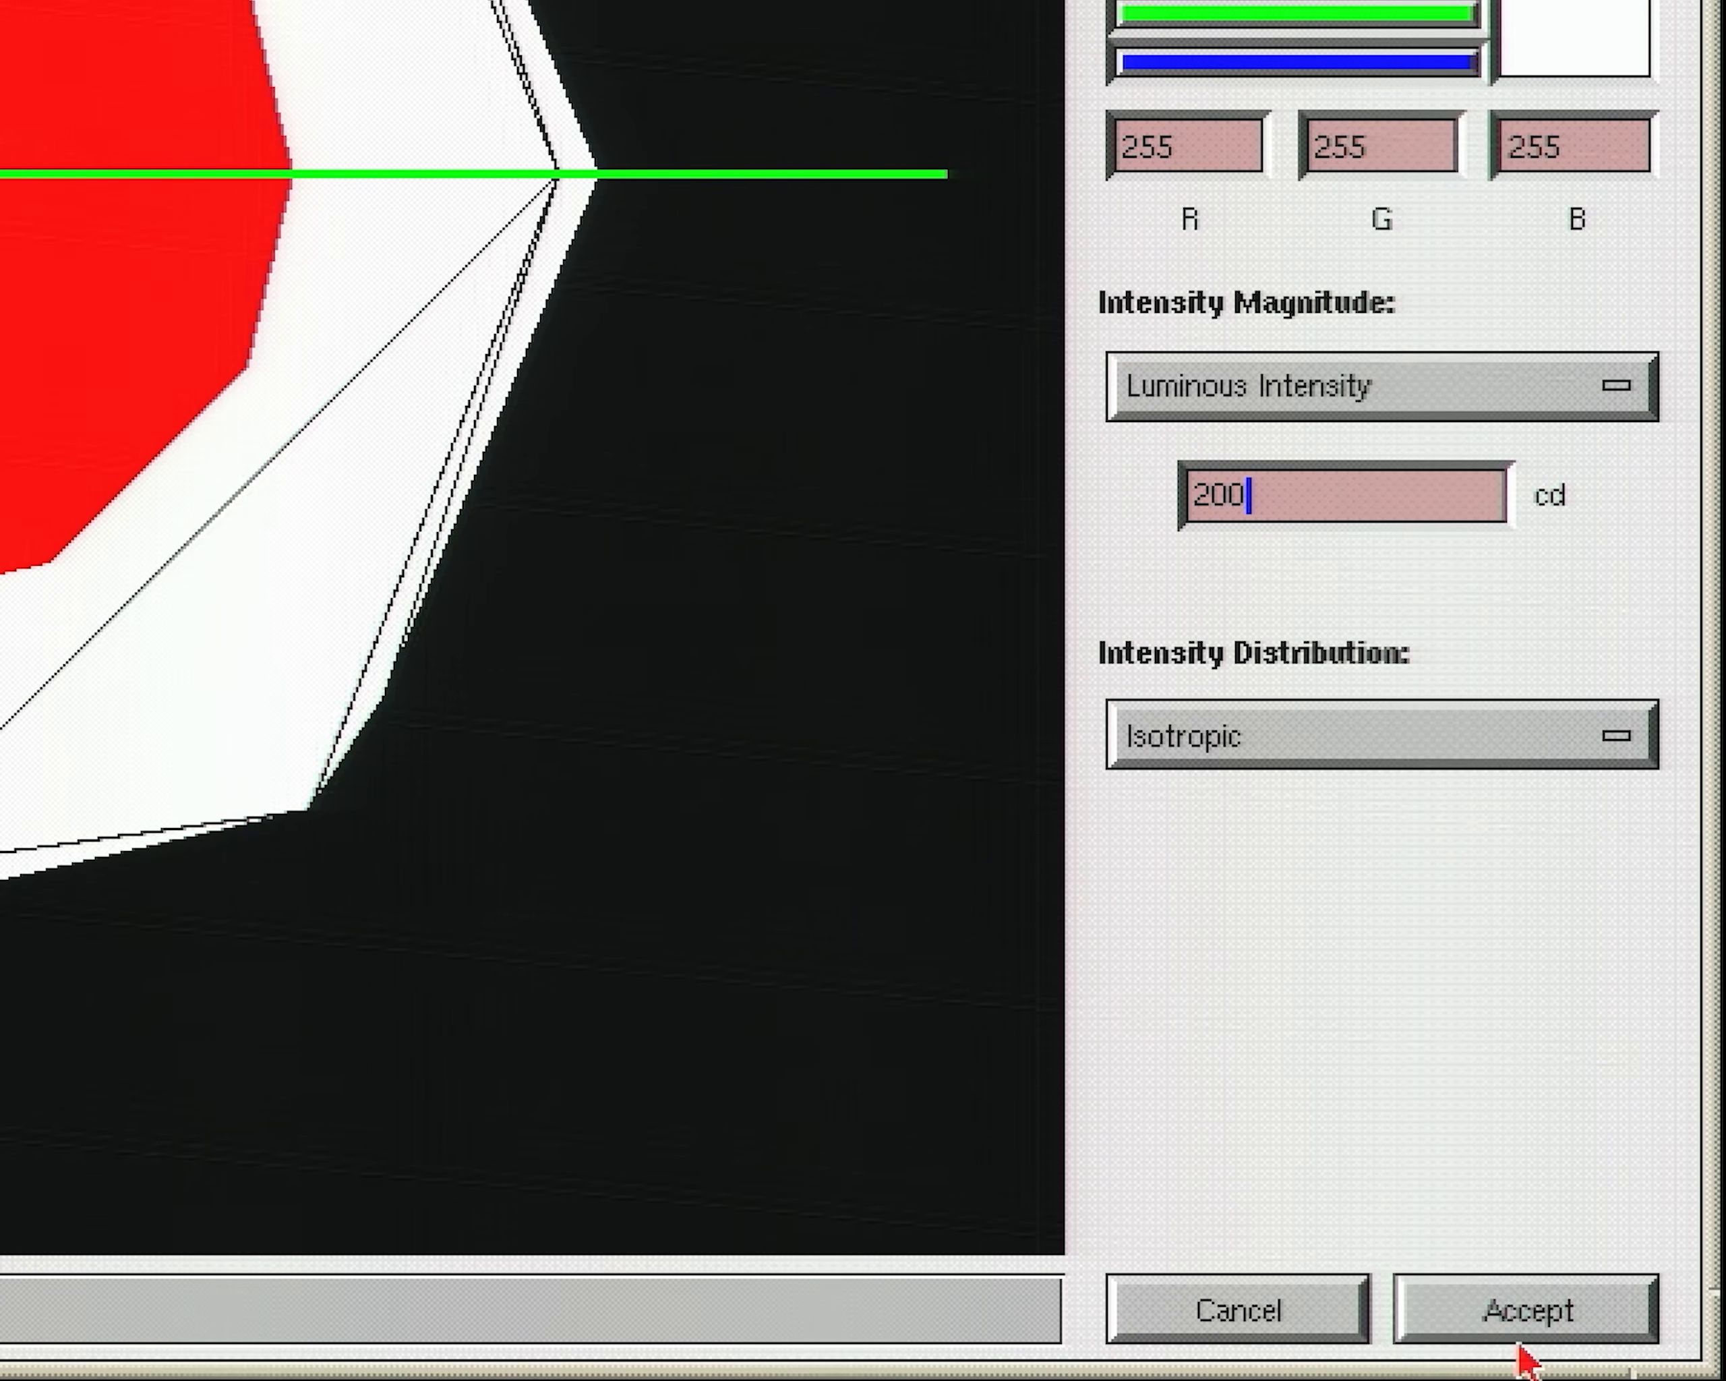
{"action": "left_click", "coordinate": [1510, 1321]}
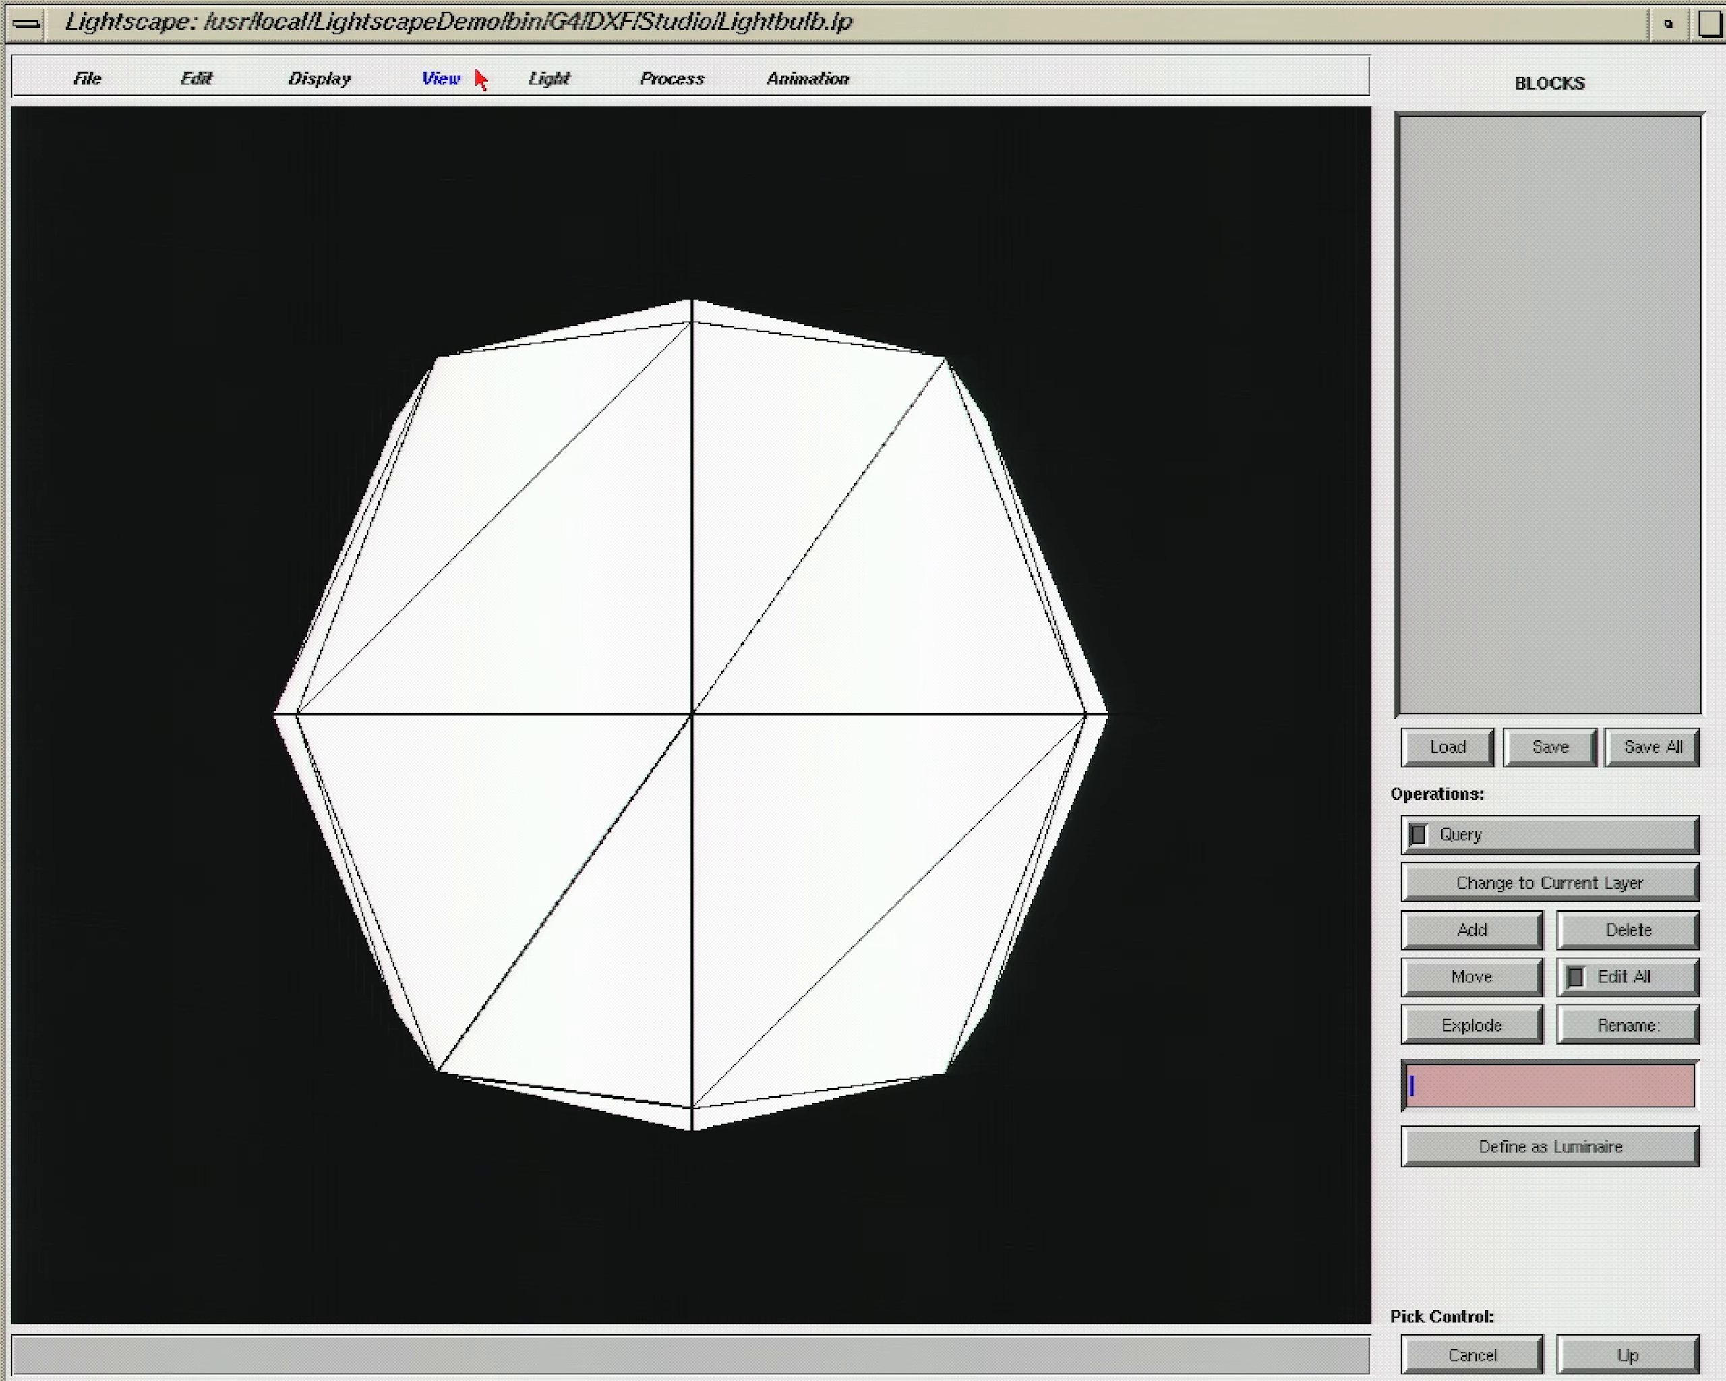
{"action": "left_click", "coordinate": [550, 78]}
{"action": "left_click", "coordinate": [626, 95]}
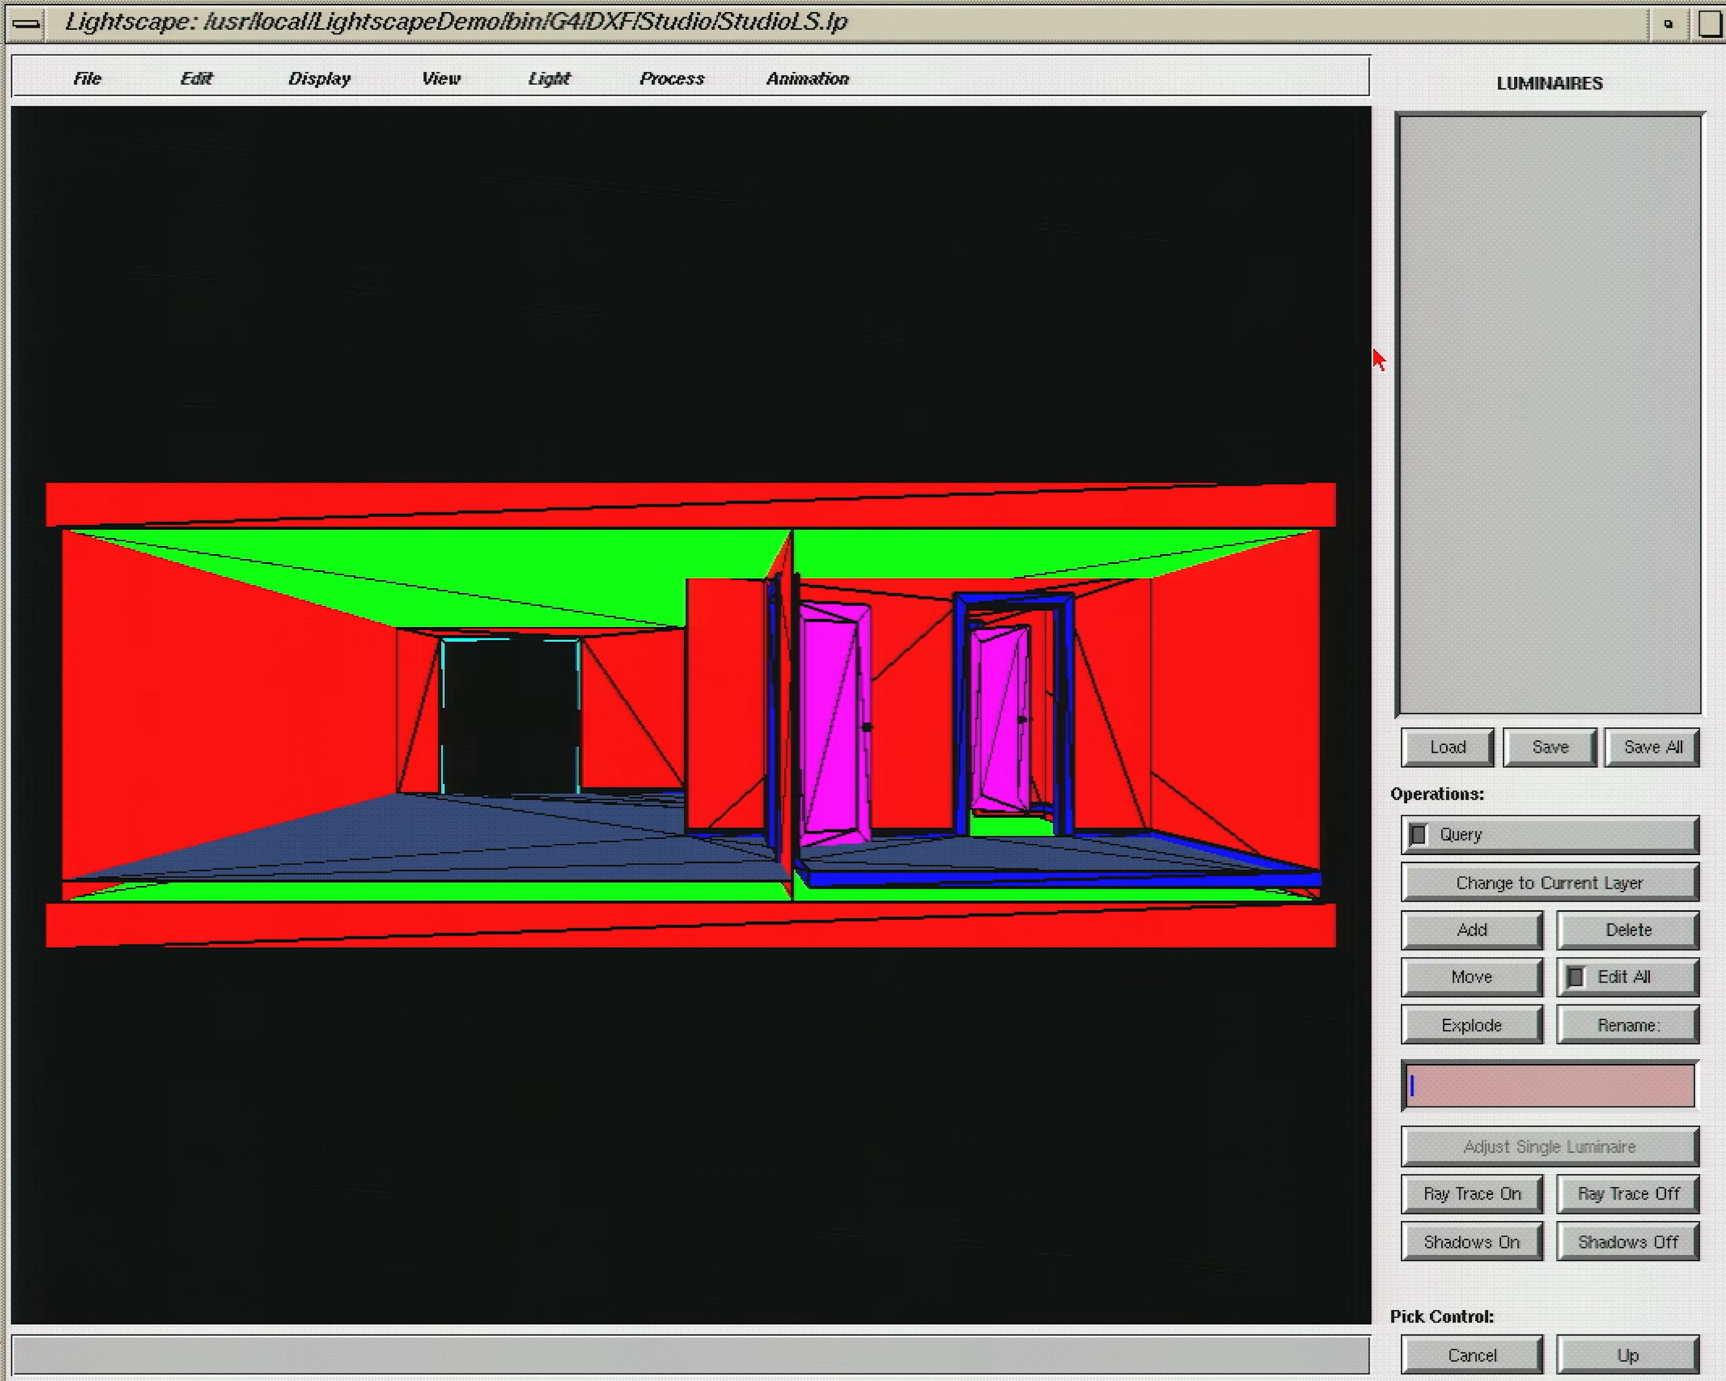
Step: Set the studio walls' material 1 to diffuse color H 73, S 0.14, V 0.97, and enter Bathroom as material 3's new name
{"action": "left_click", "coordinate": [198, 78]}
{"action": "left_click", "coordinate": [317, 127]}
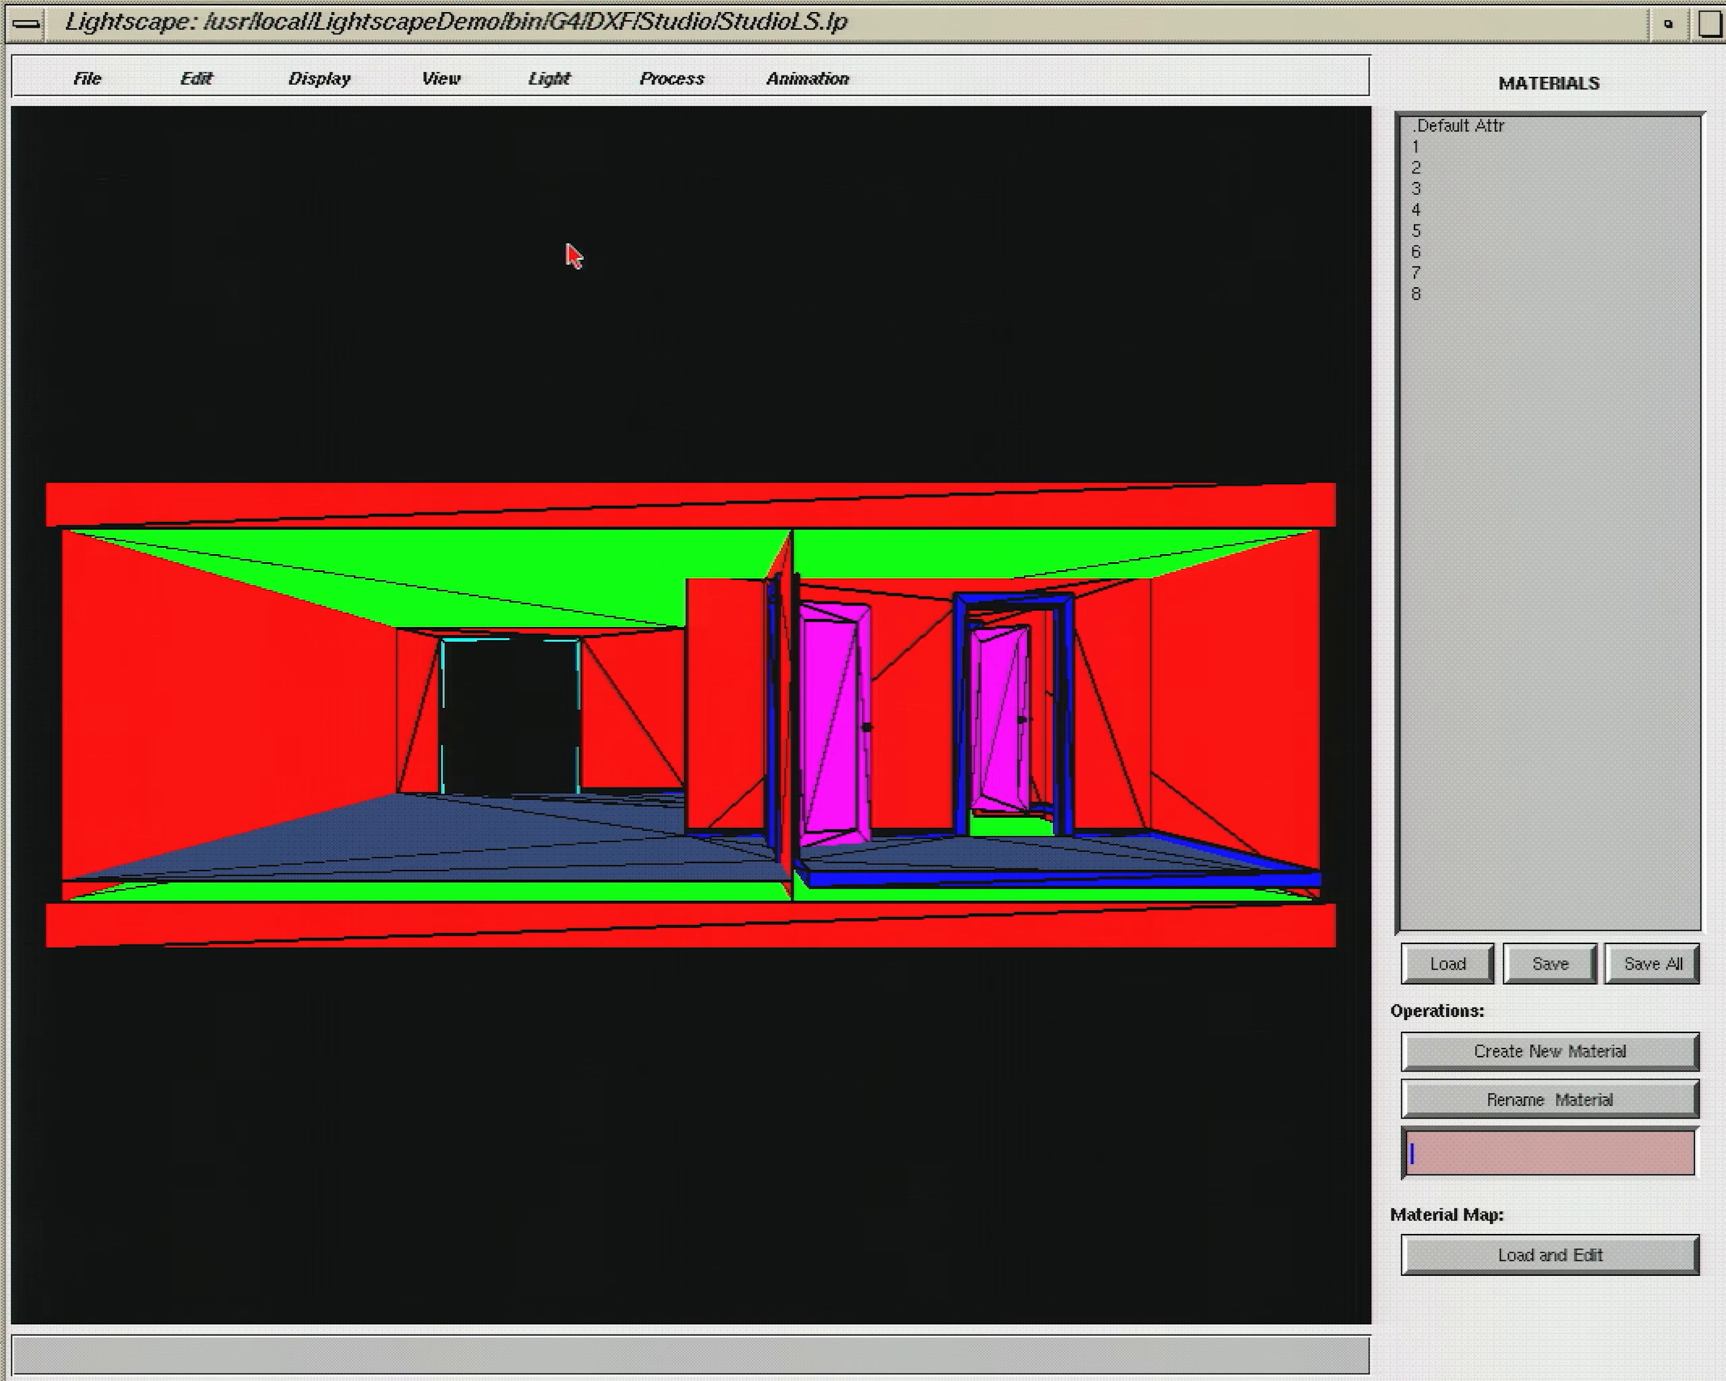
{"action": "double_click", "coordinate": [1455, 146]}
{"action": "left_click", "coordinate": [1631, 1355]}
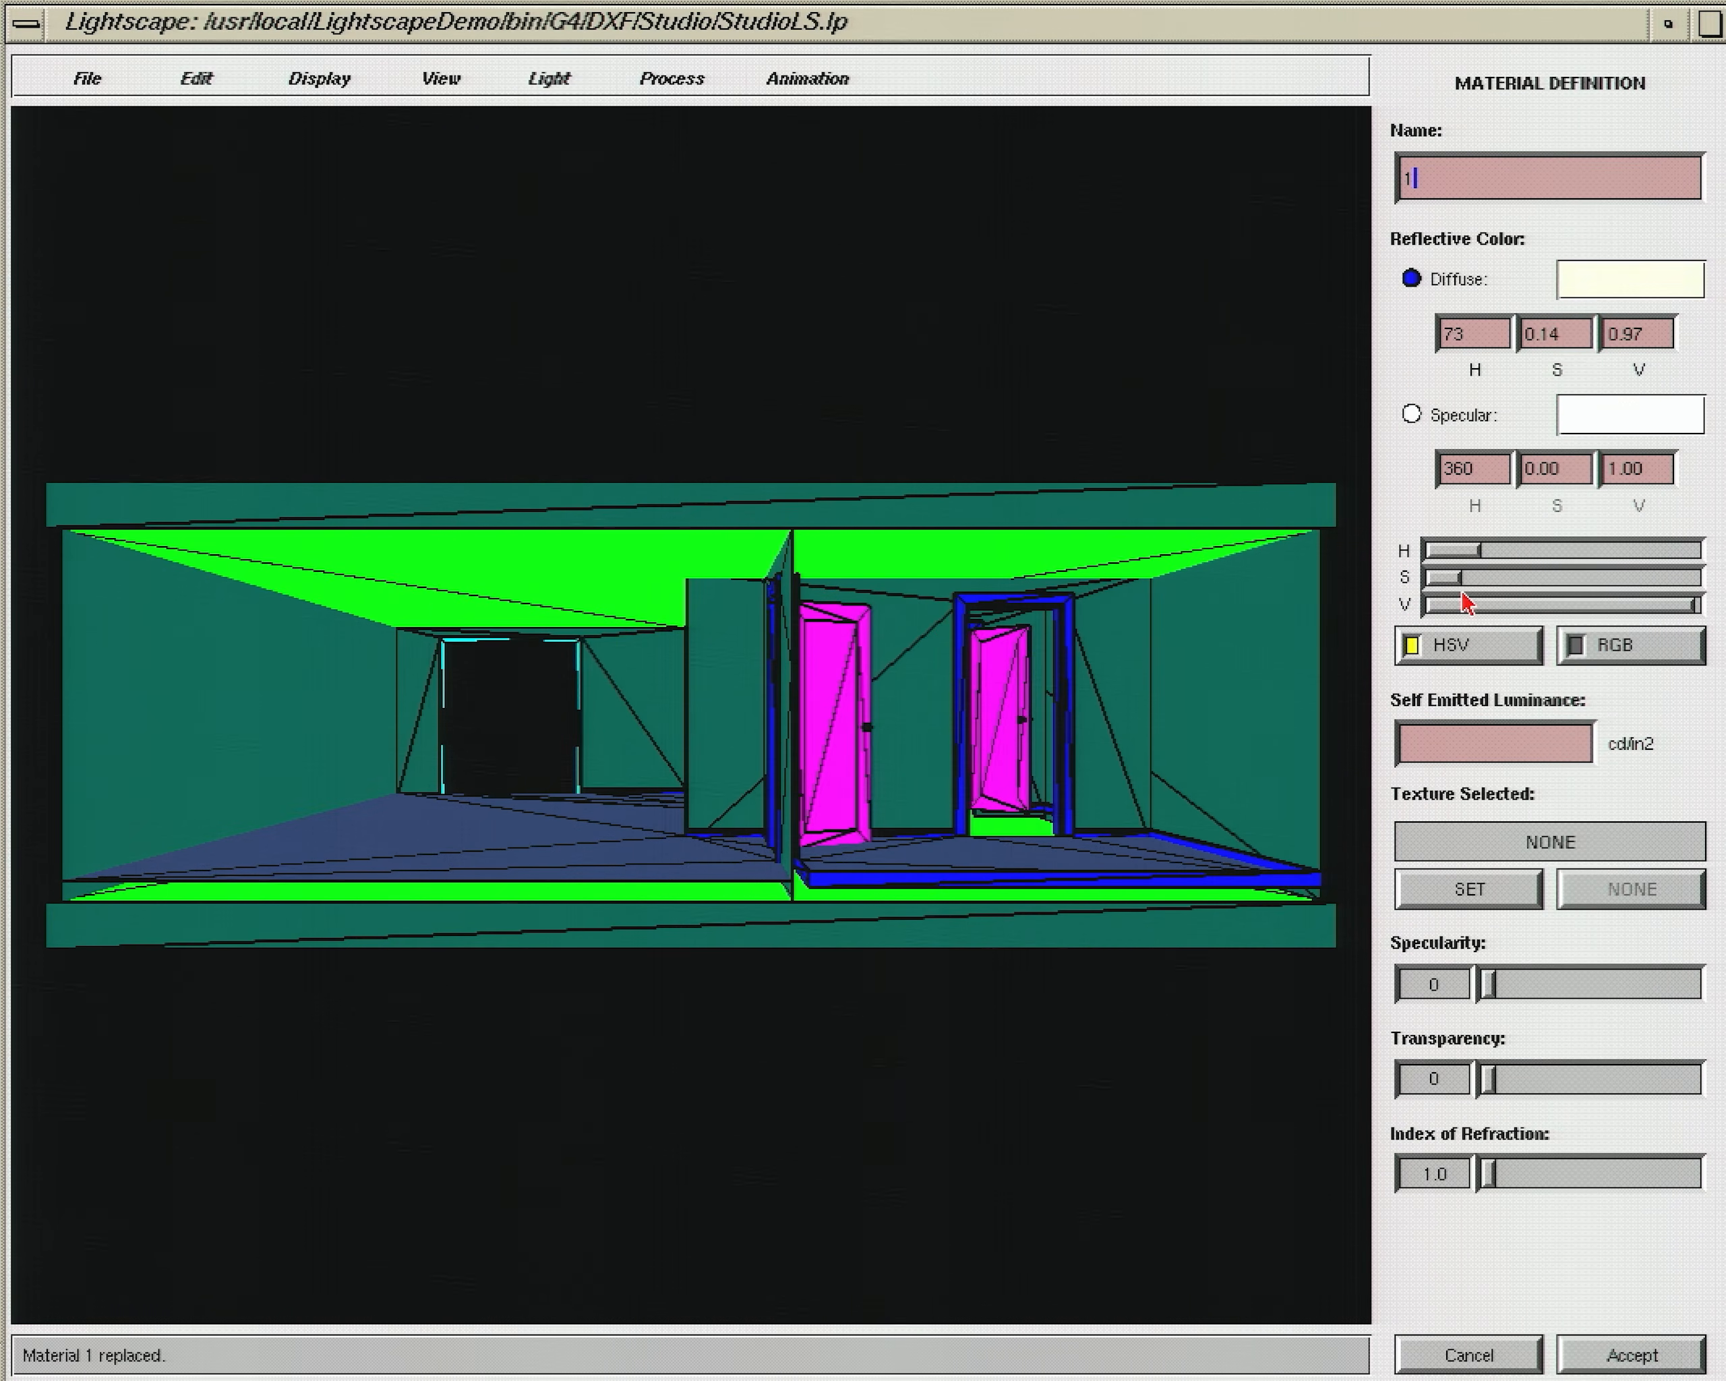
{"action": "left_click", "coordinate": [1632, 1355]}
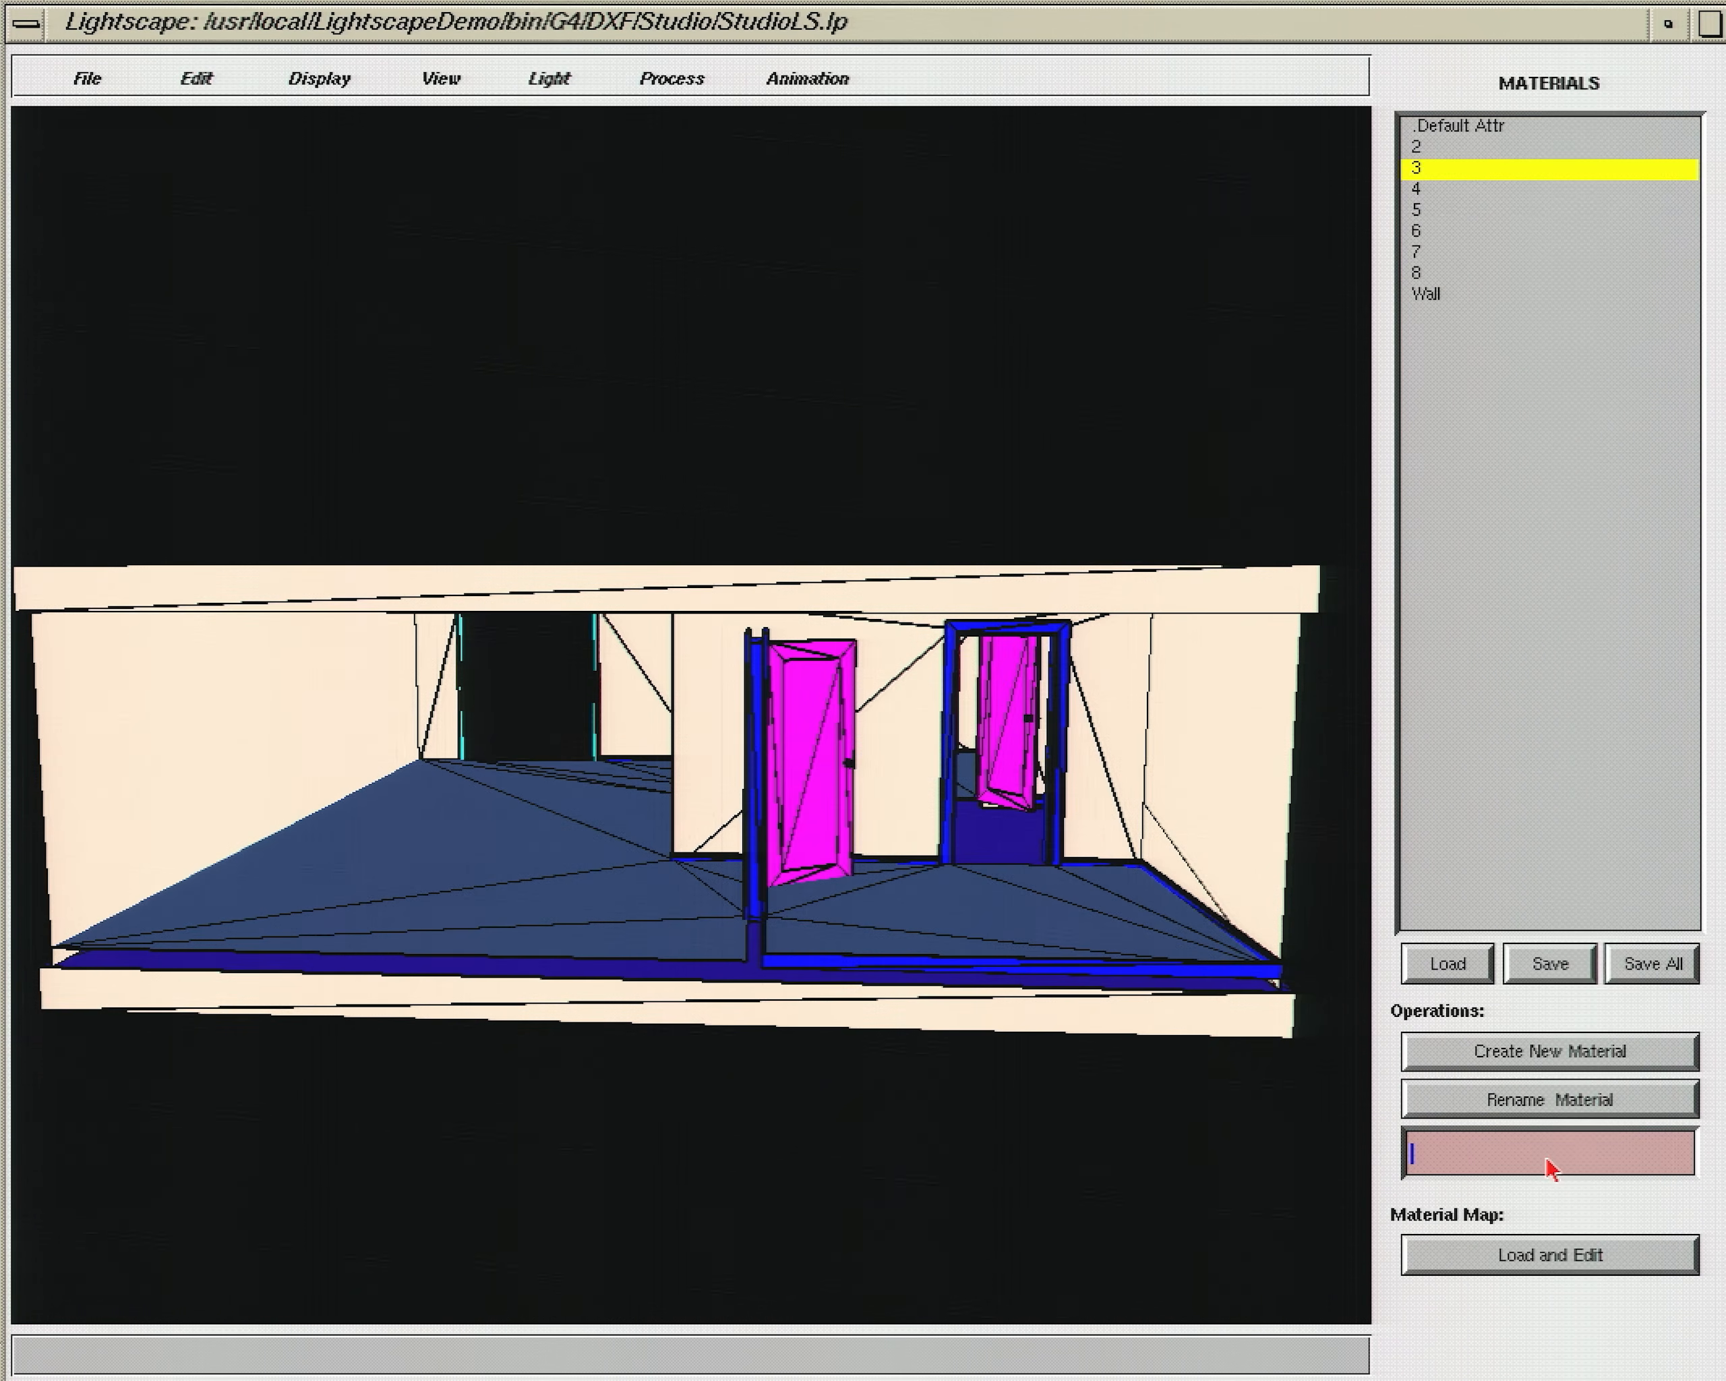
{"action": "type", "text": "Bathroom"}
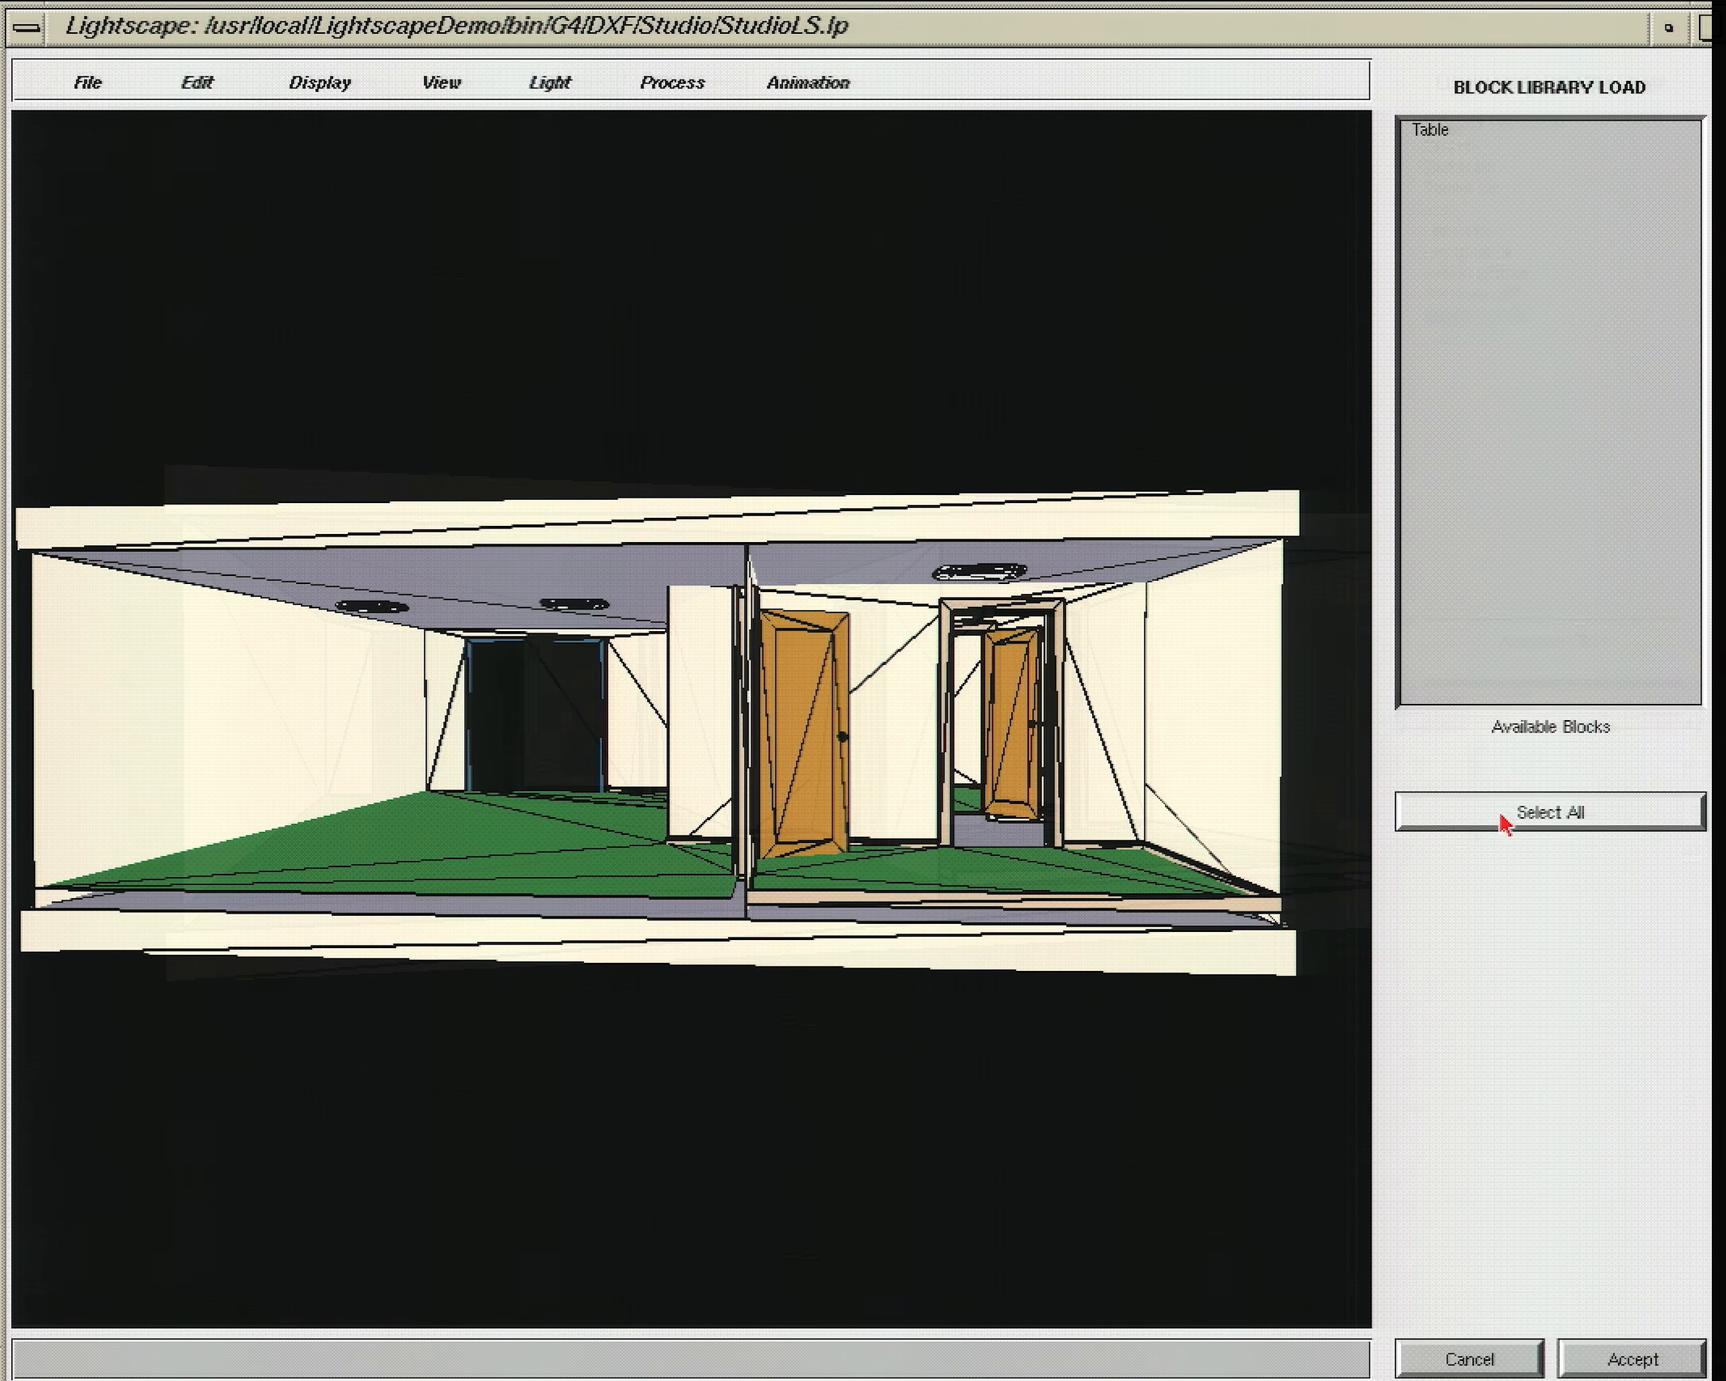
Step: Load the Table block from the block library and add it to the studio on default layer 0
{"action": "left_click", "coordinate": [1457, 143]}
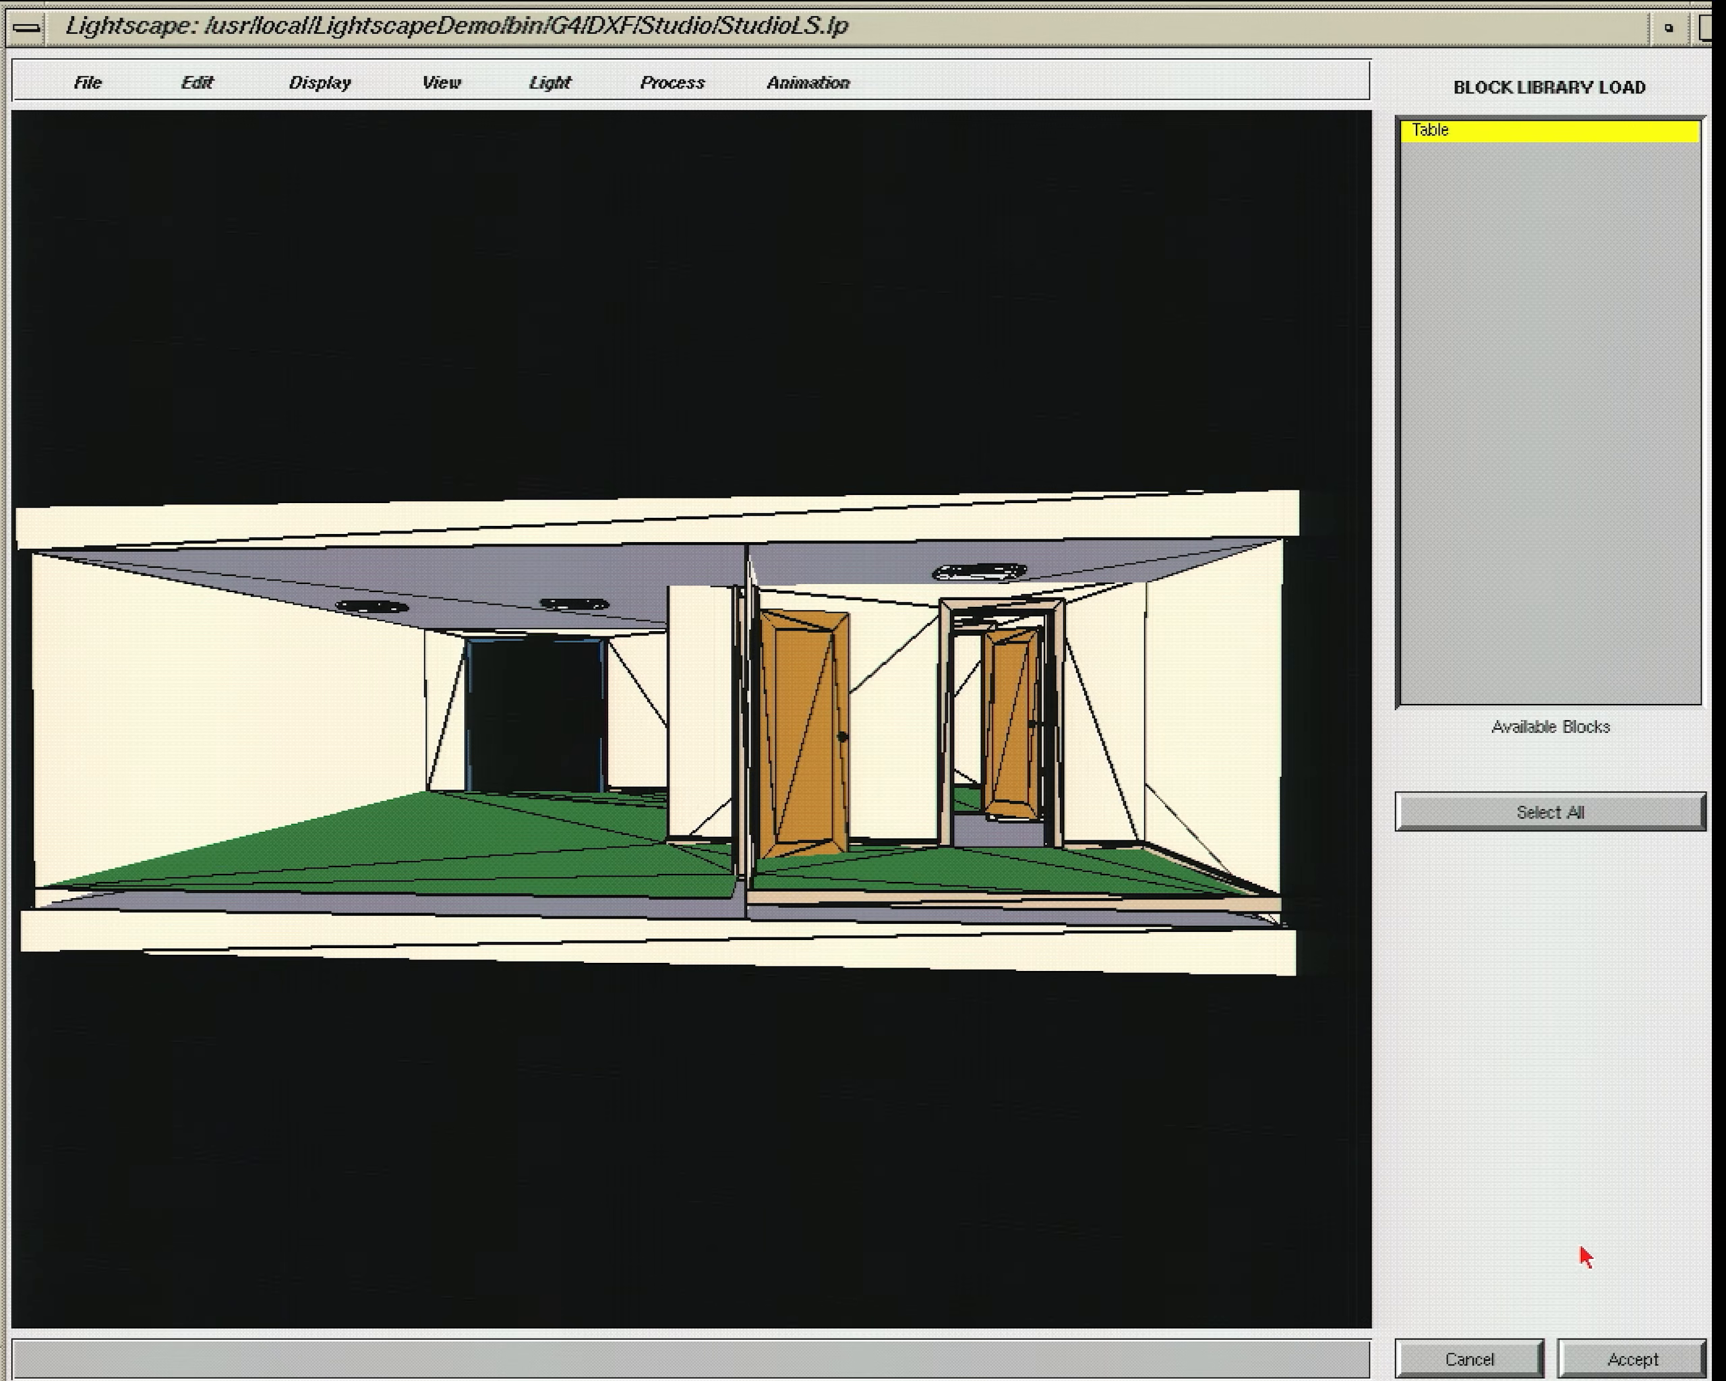
{"action": "left_click", "coordinate": [1603, 1347]}
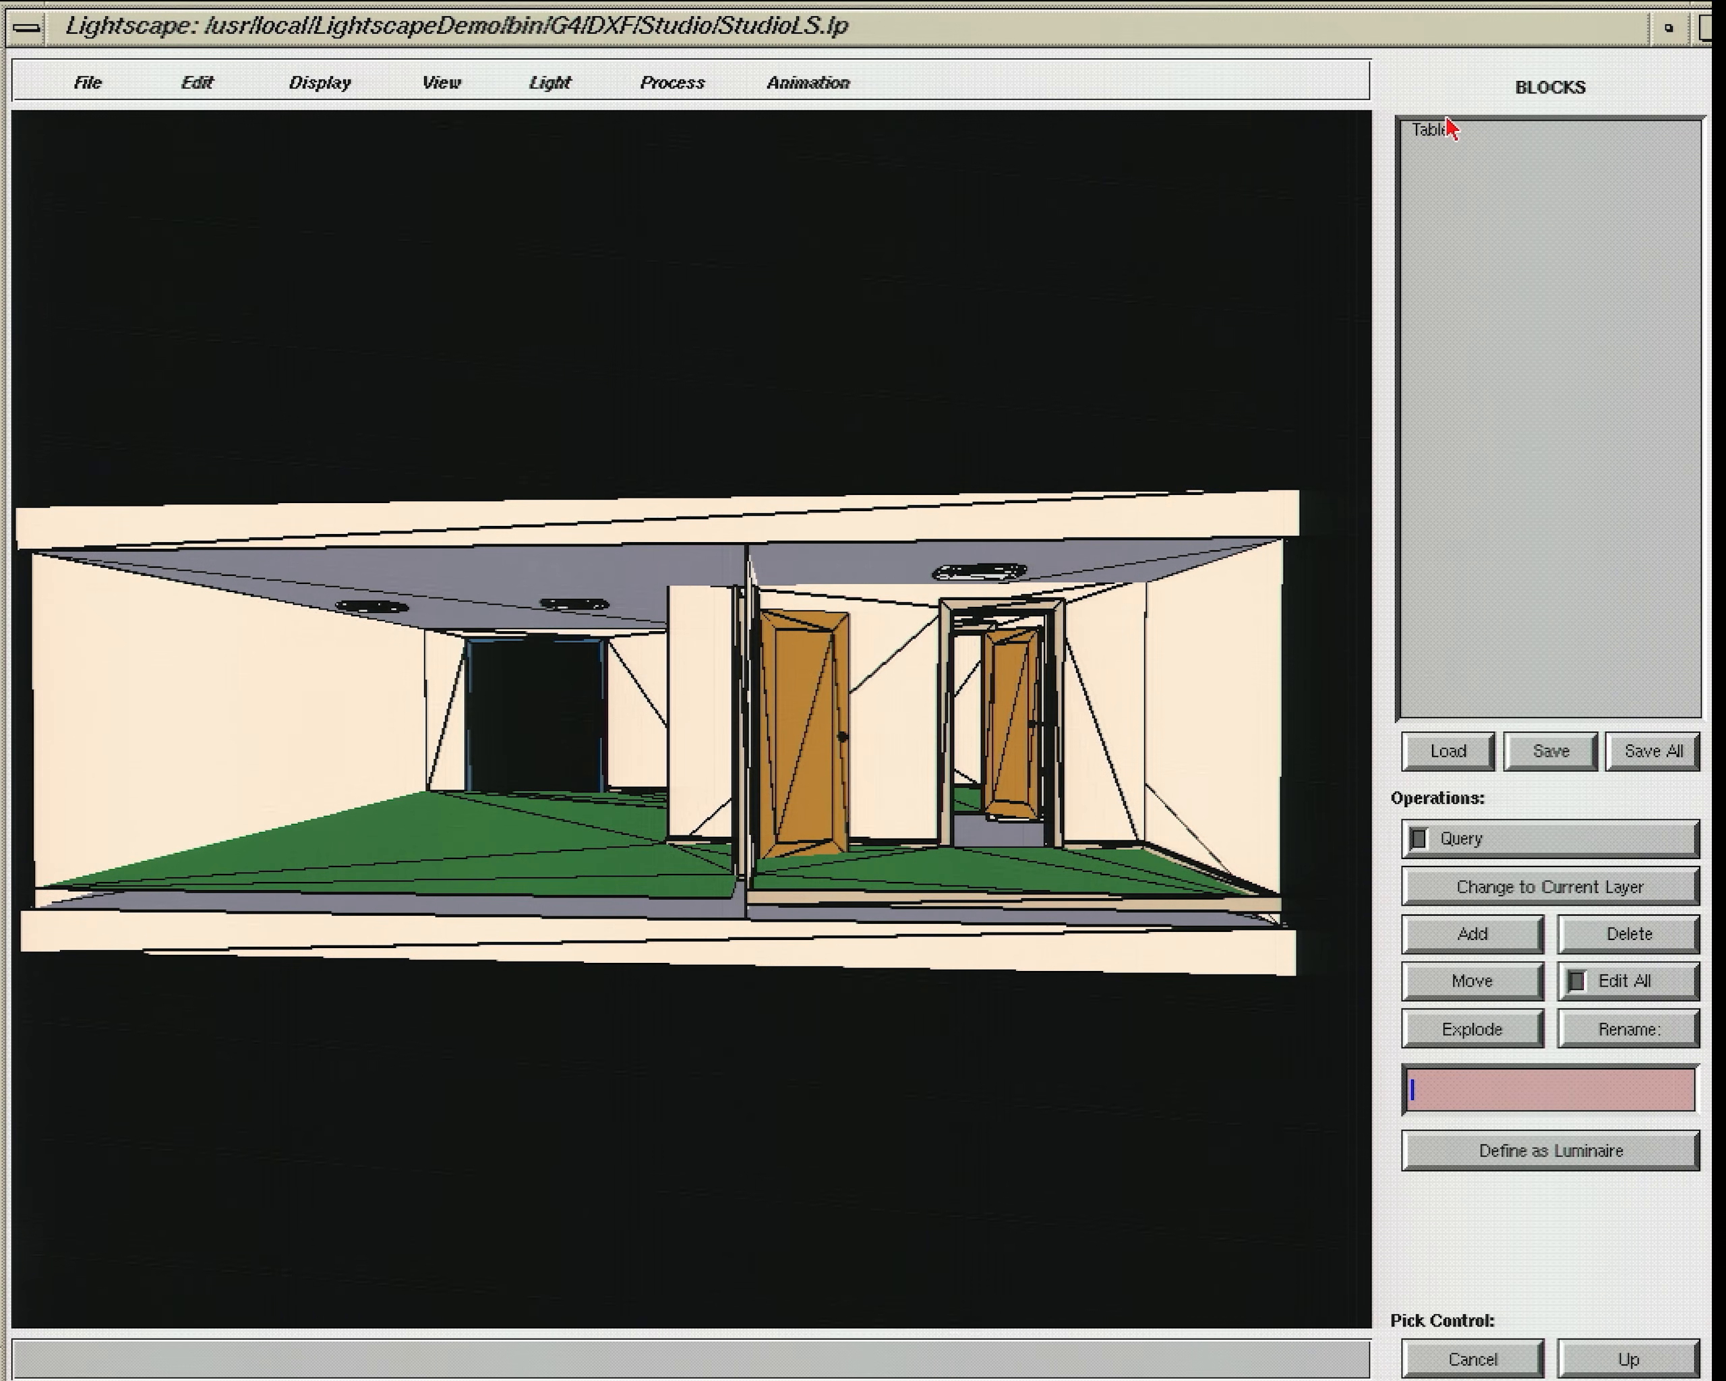
{"action": "left_click", "coordinate": [1450, 129]}
{"action": "left_click", "coordinate": [1472, 934]}
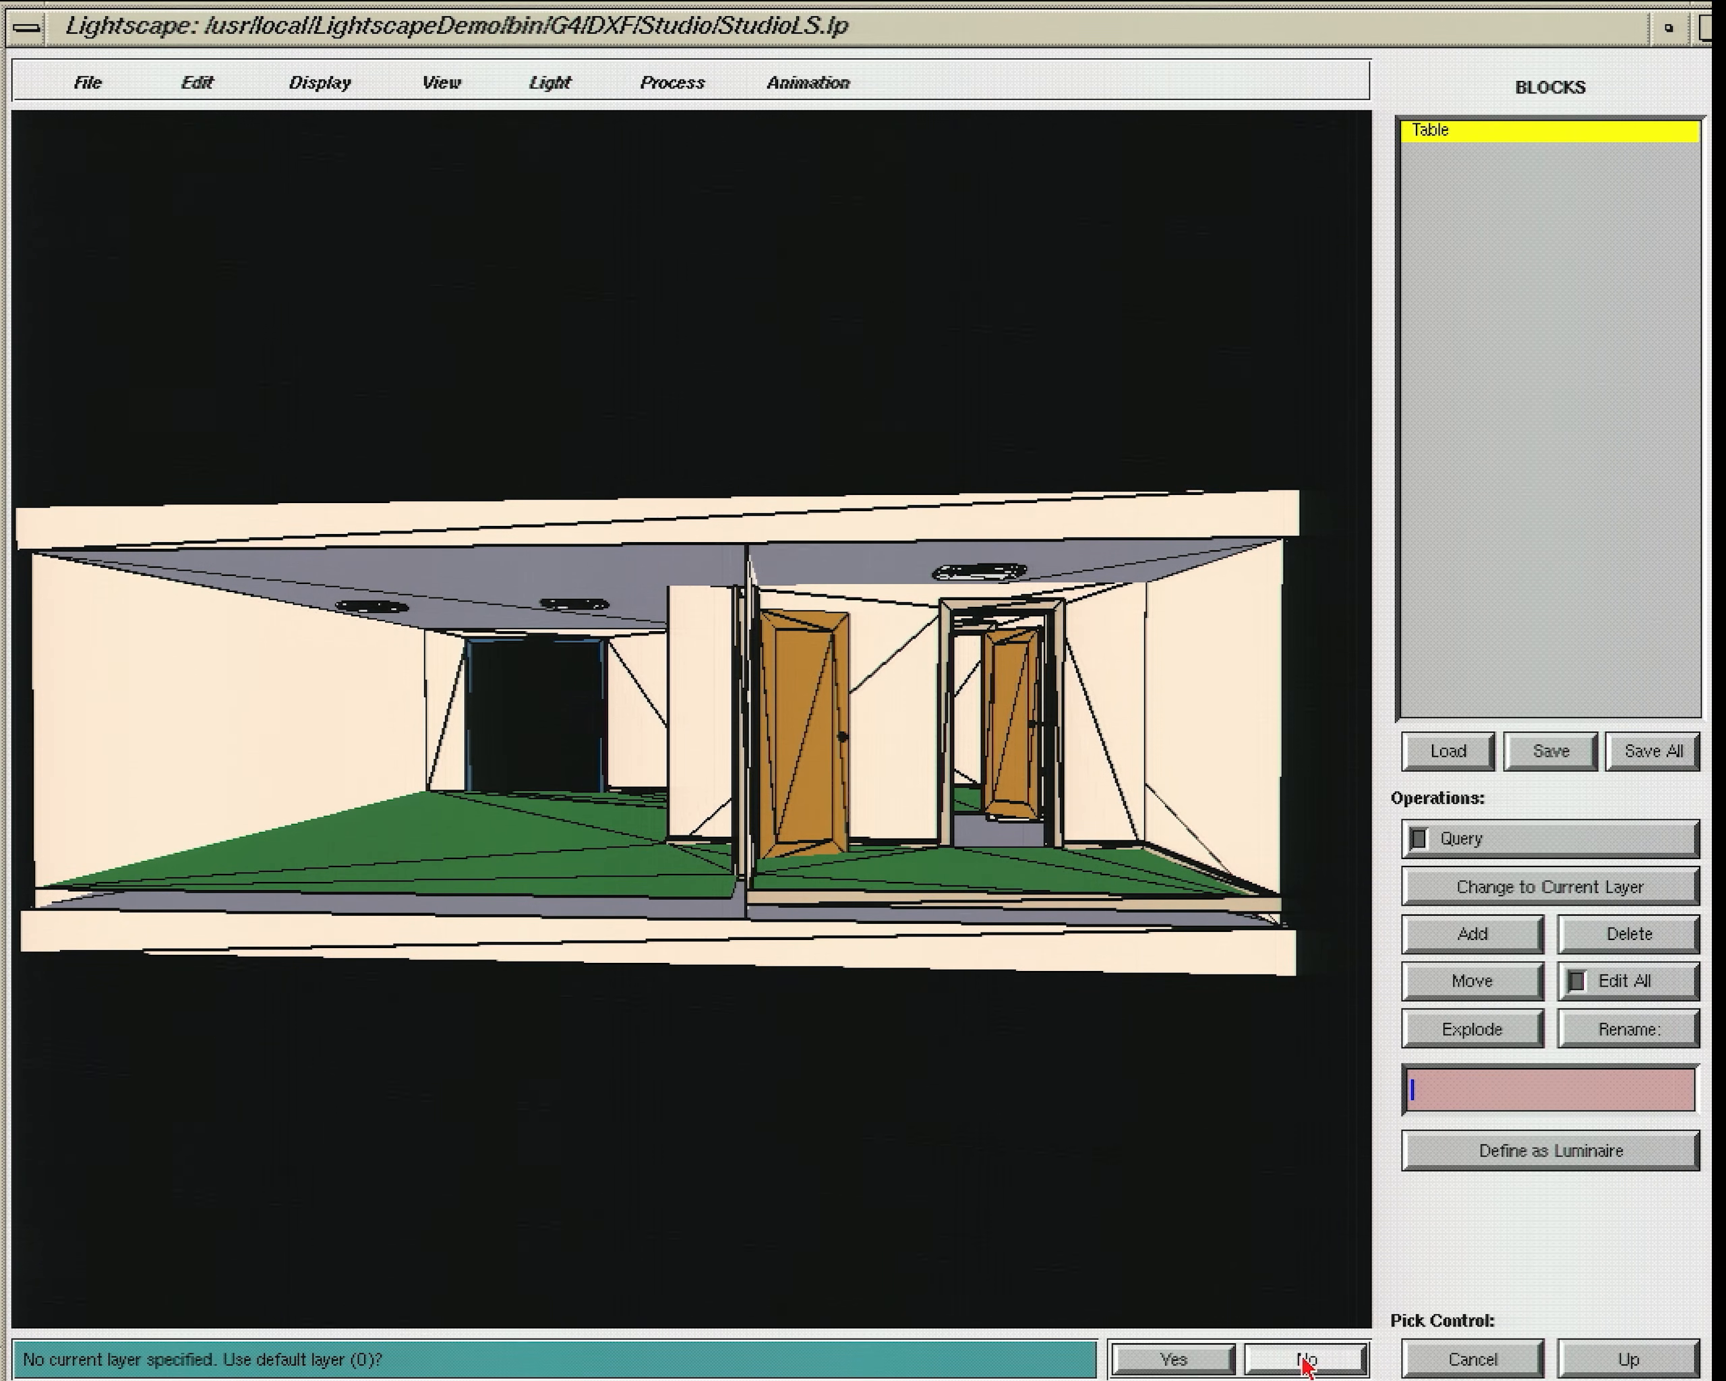
{"action": "left_click", "coordinate": [1174, 1359]}
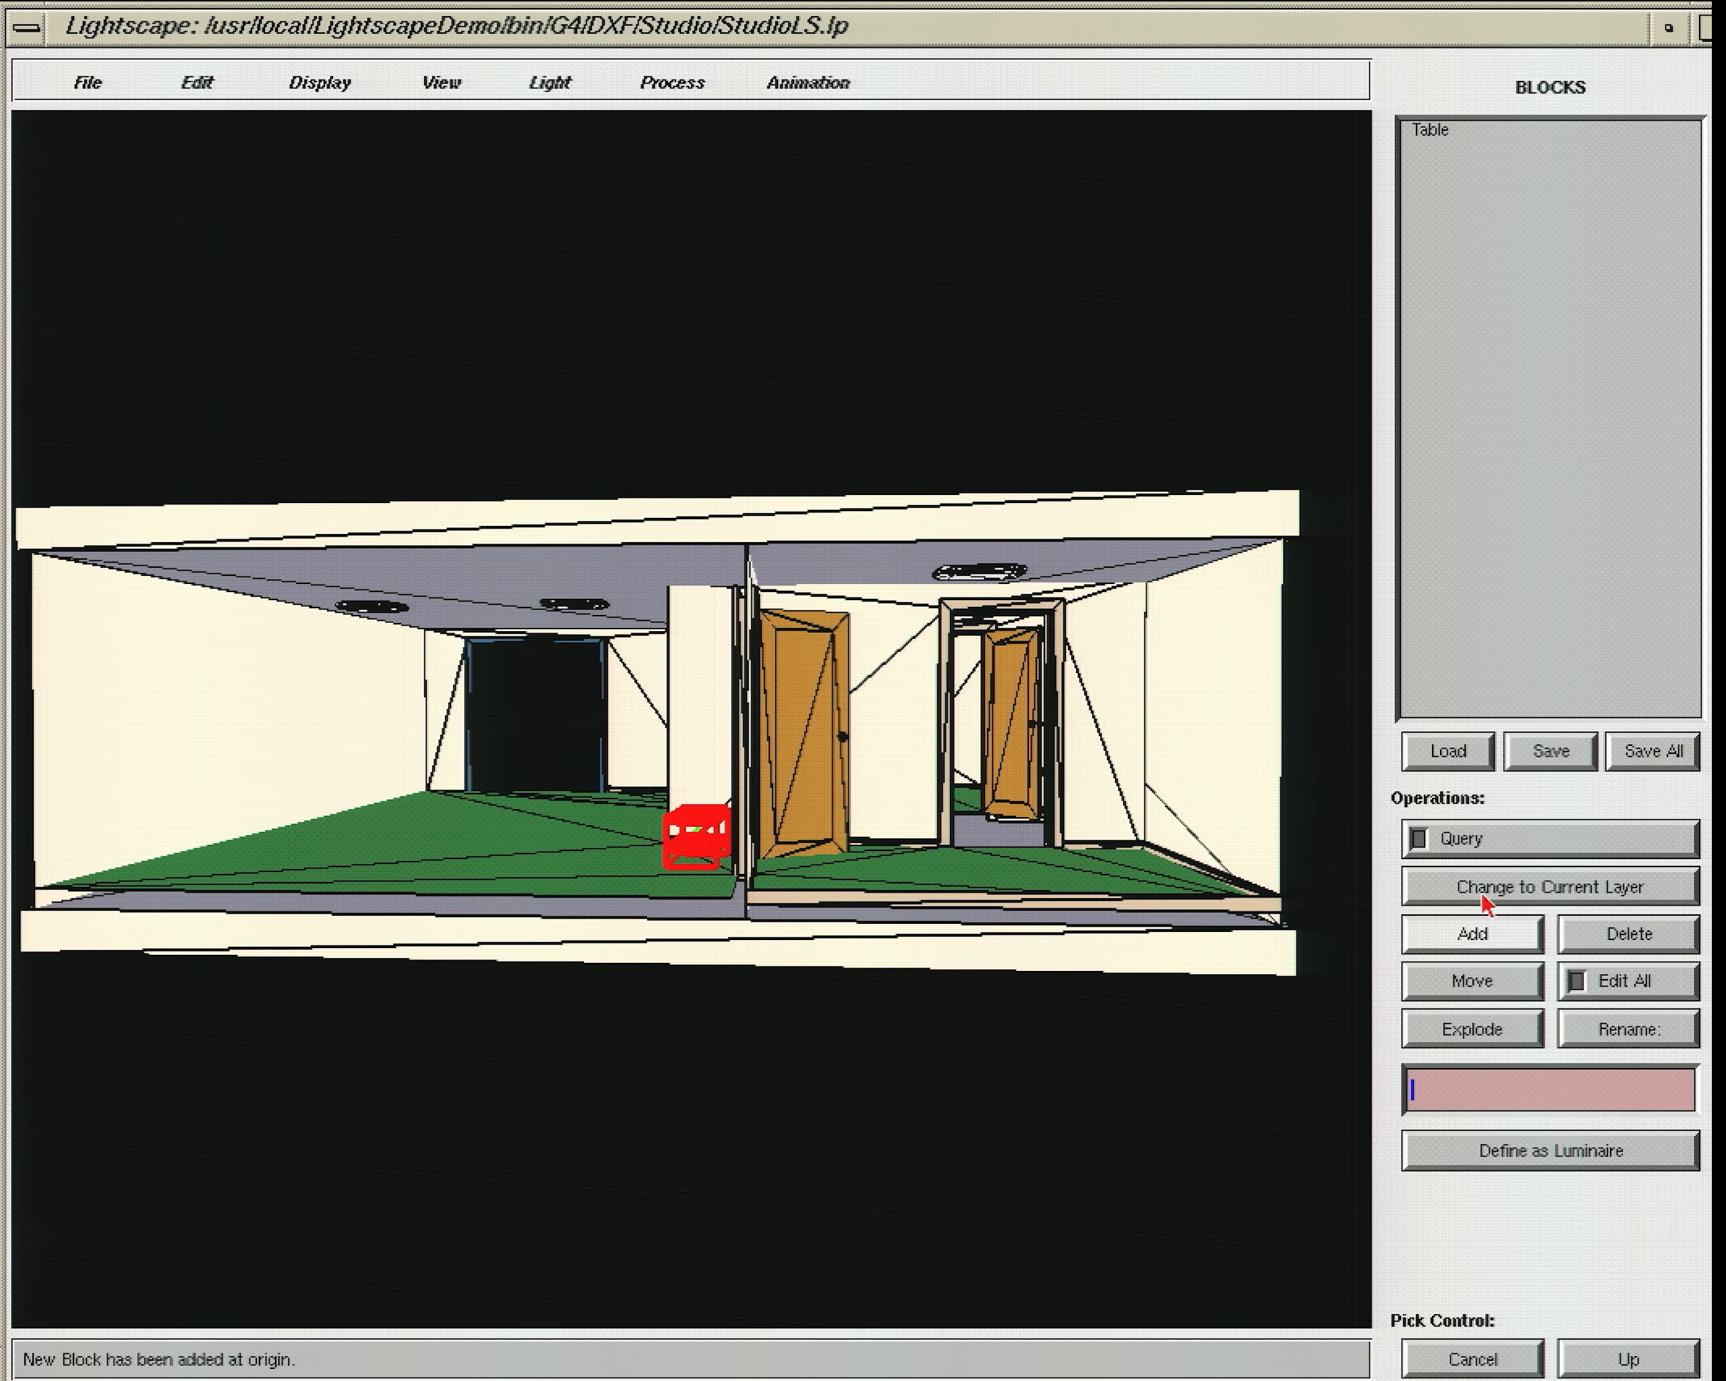
Step: Move the table in plan view to the upper-left area of the studio using Drag Position
{"action": "left_click", "coordinate": [1482, 979]}
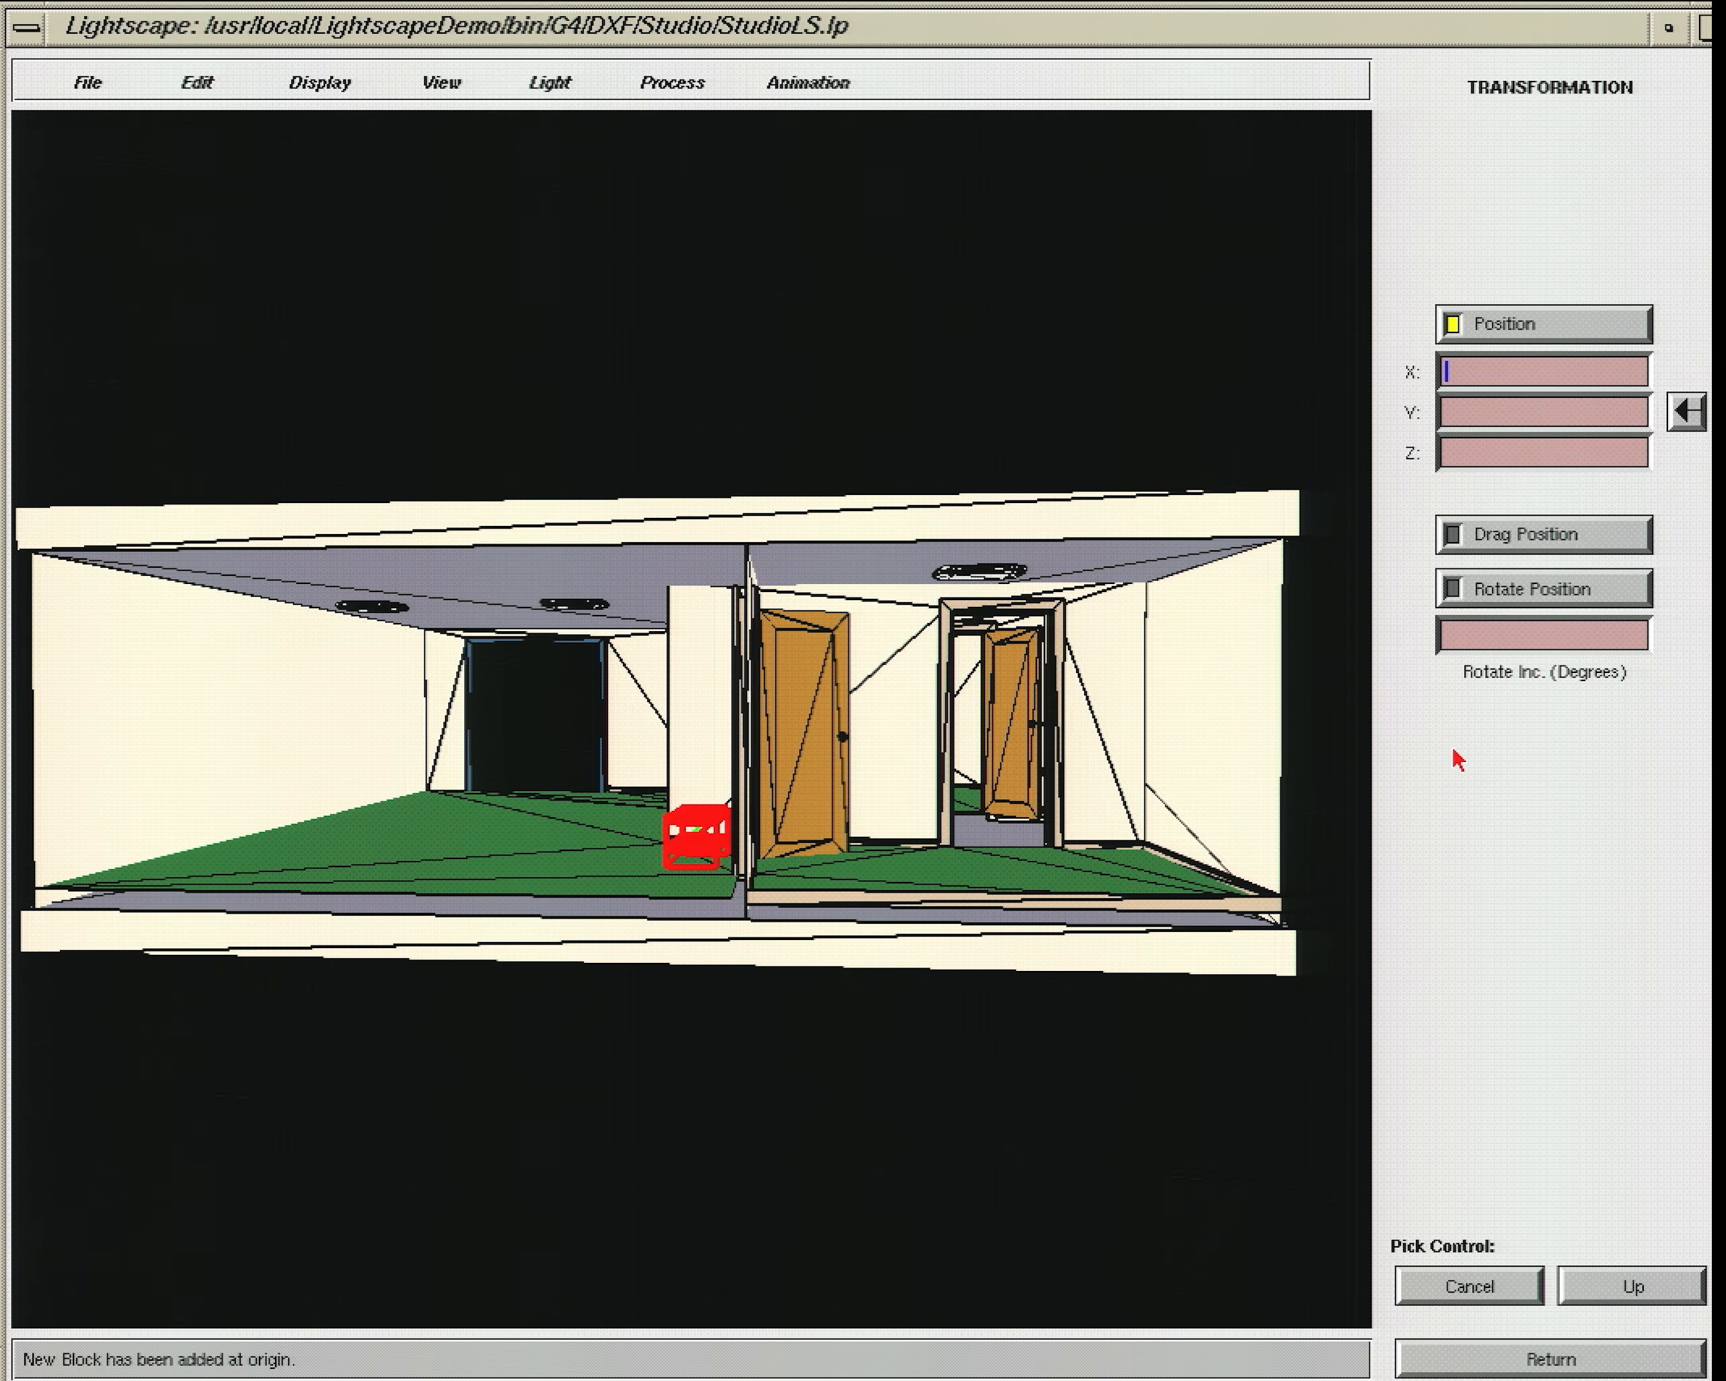
{"action": "left_click", "coordinate": [1584, 536]}
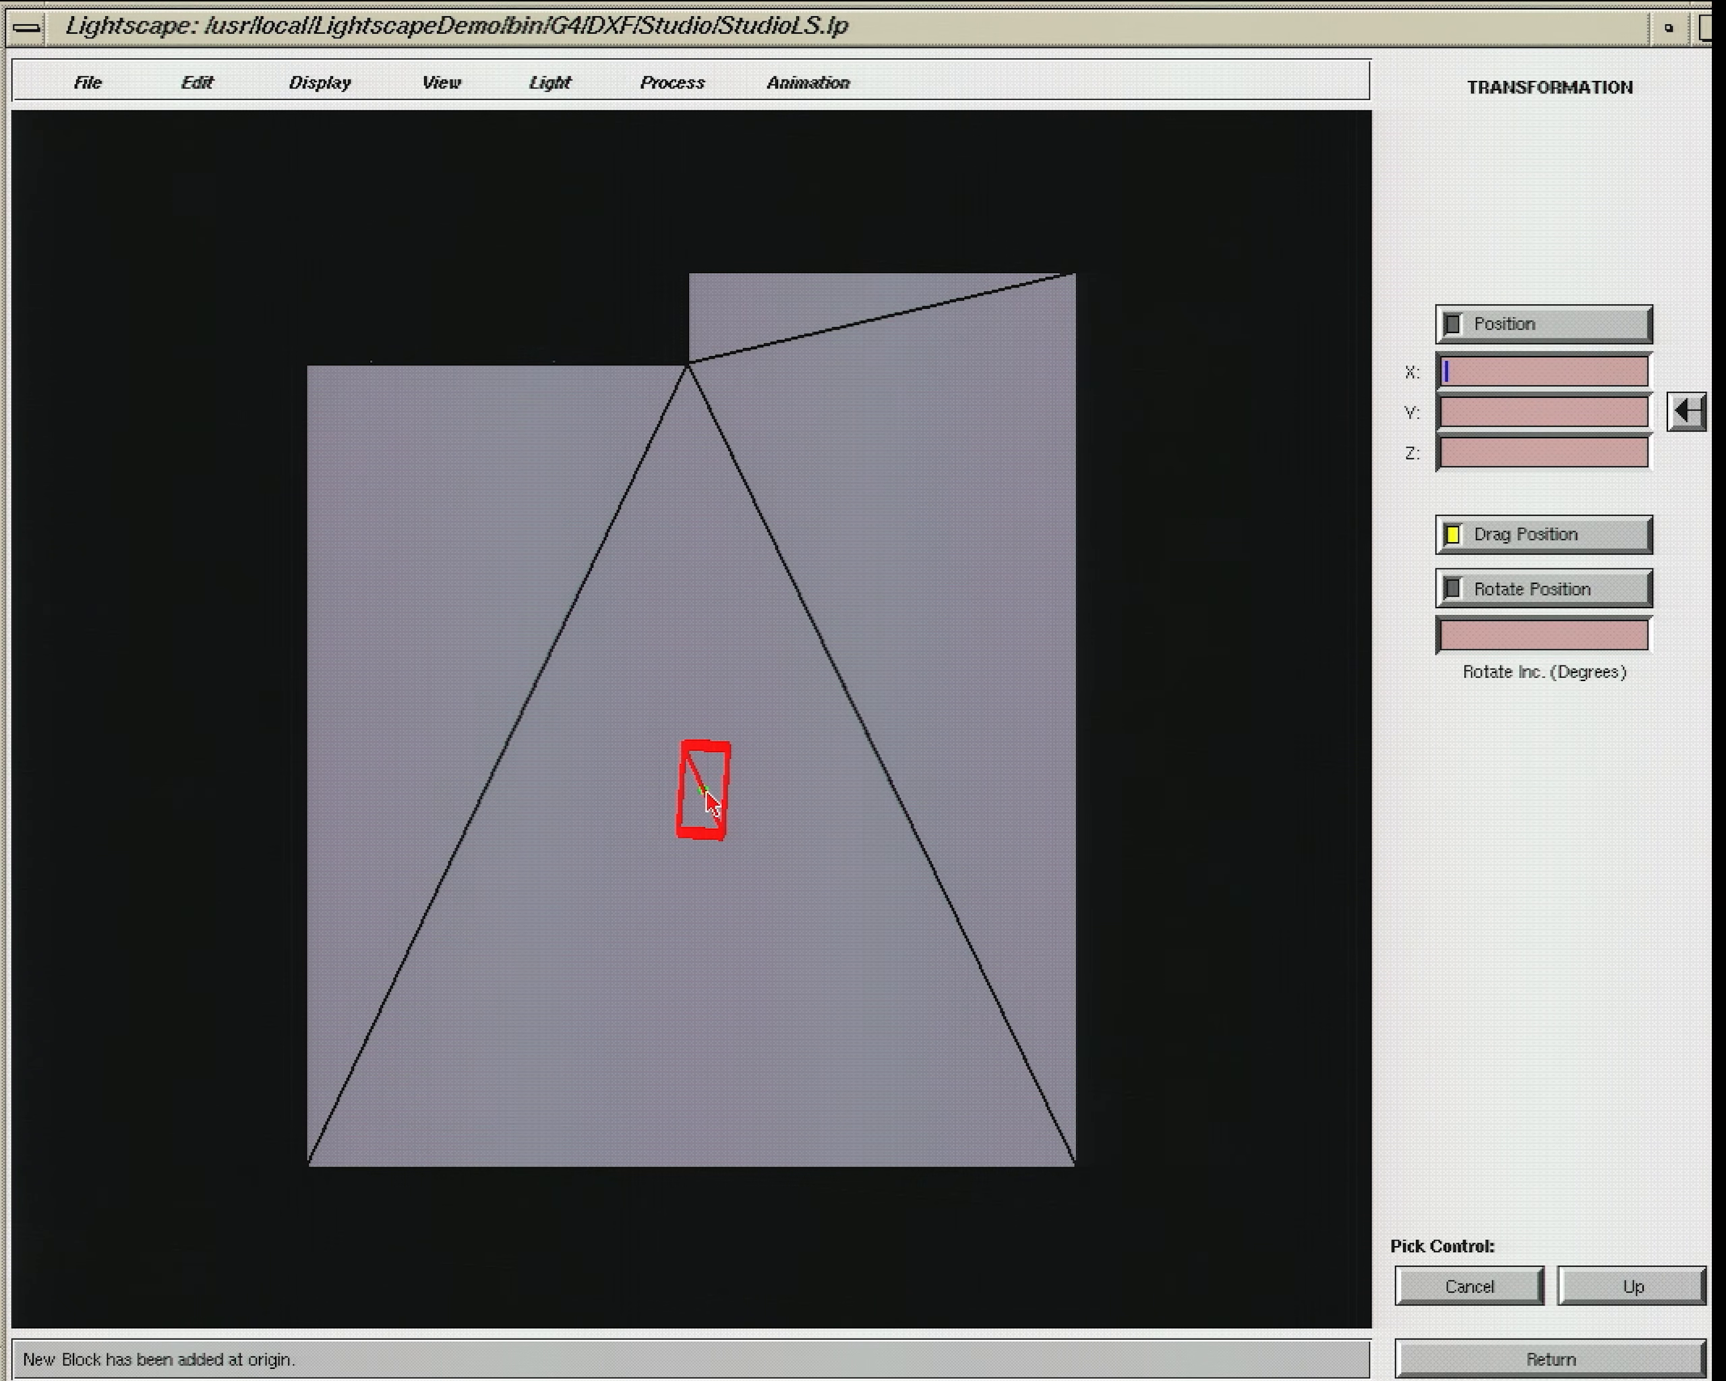
{"action": "left_click_drag", "start_coordinate": [709, 801], "coordinate": [383, 555]}
{"action": "left_click", "coordinate": [1579, 1358]}
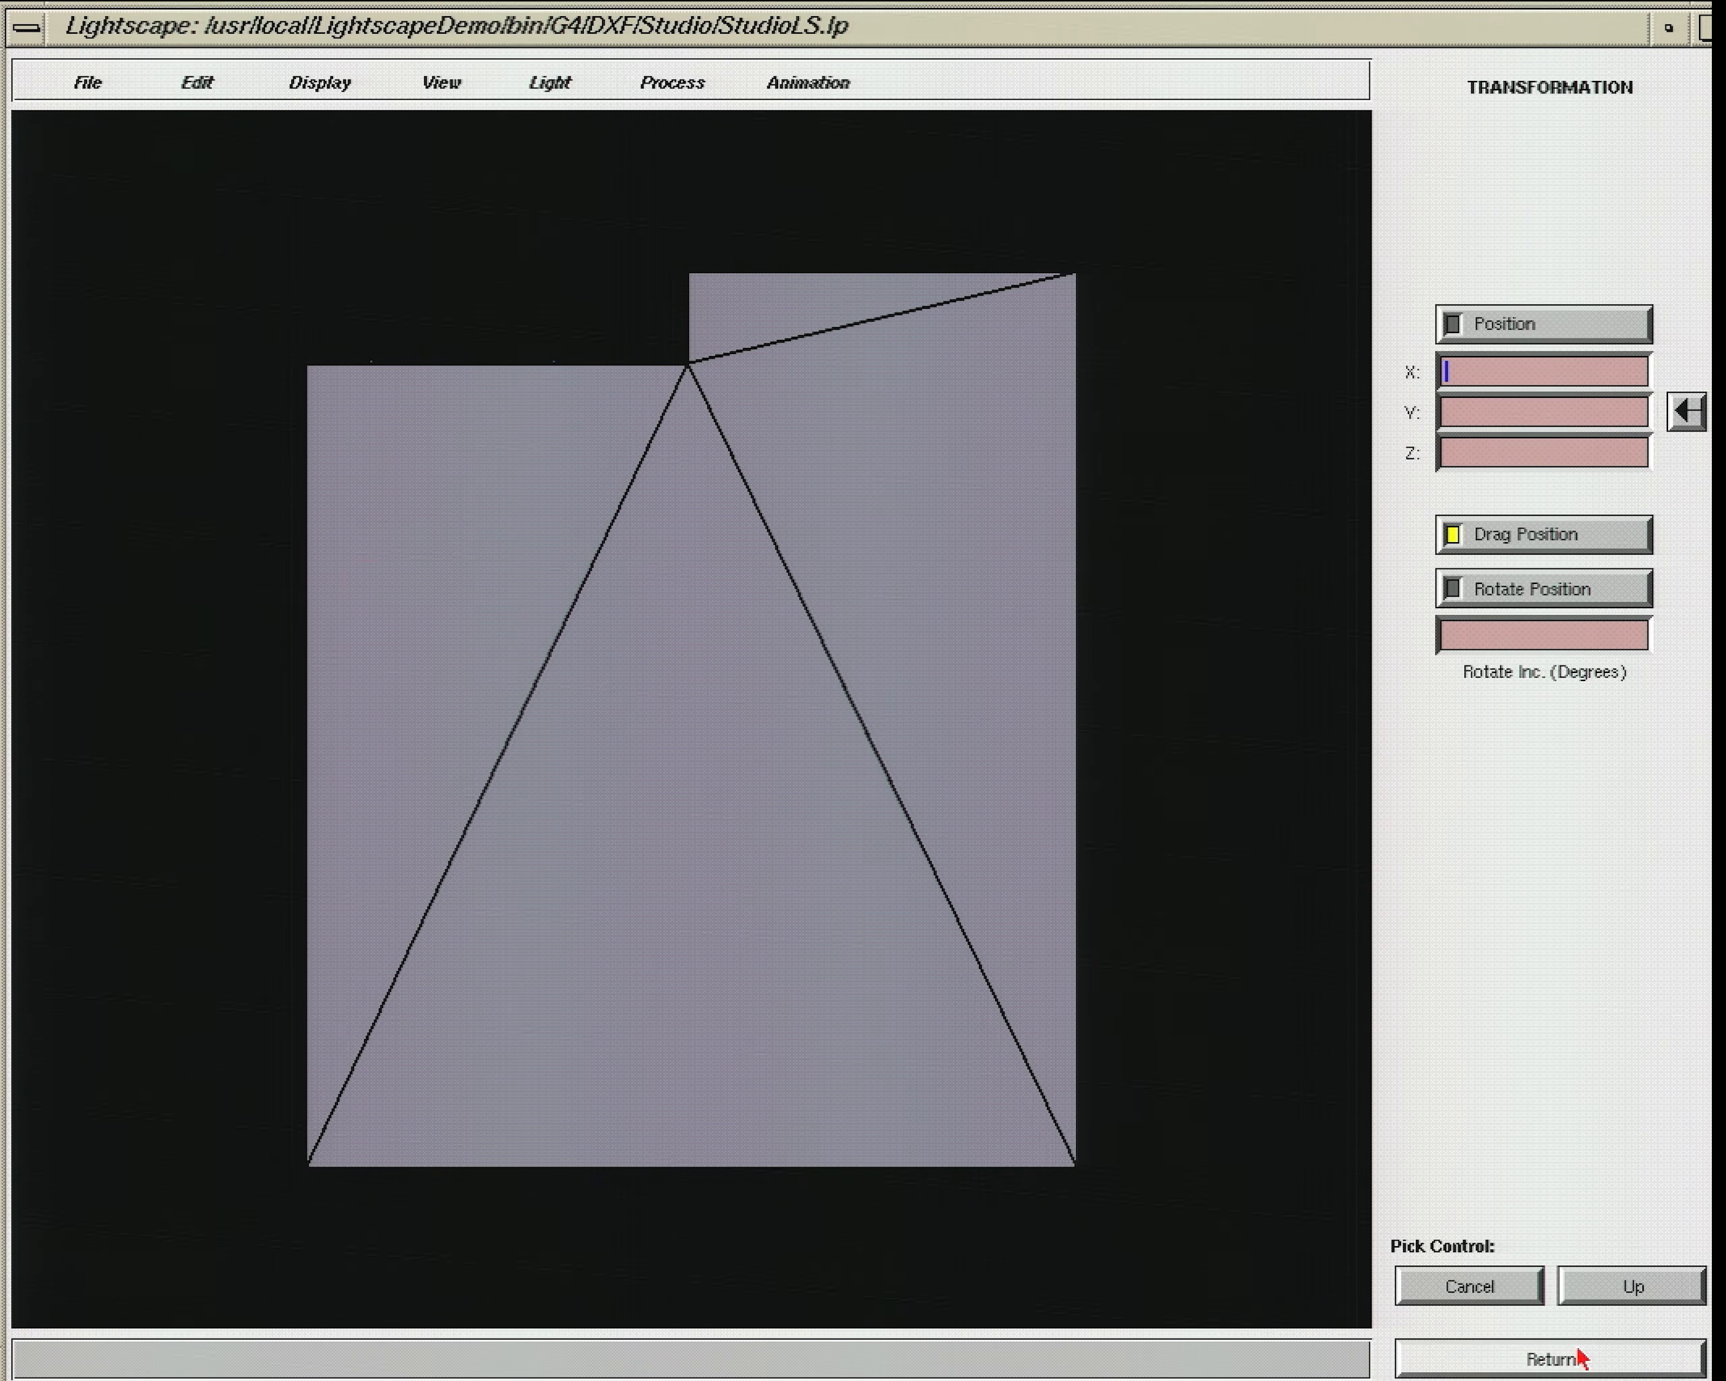
Step: Move the CRT block onto the table and the Couch block across the room from it in plan view using Drag Position
{"action": "left_click", "coordinate": [1485, 992]}
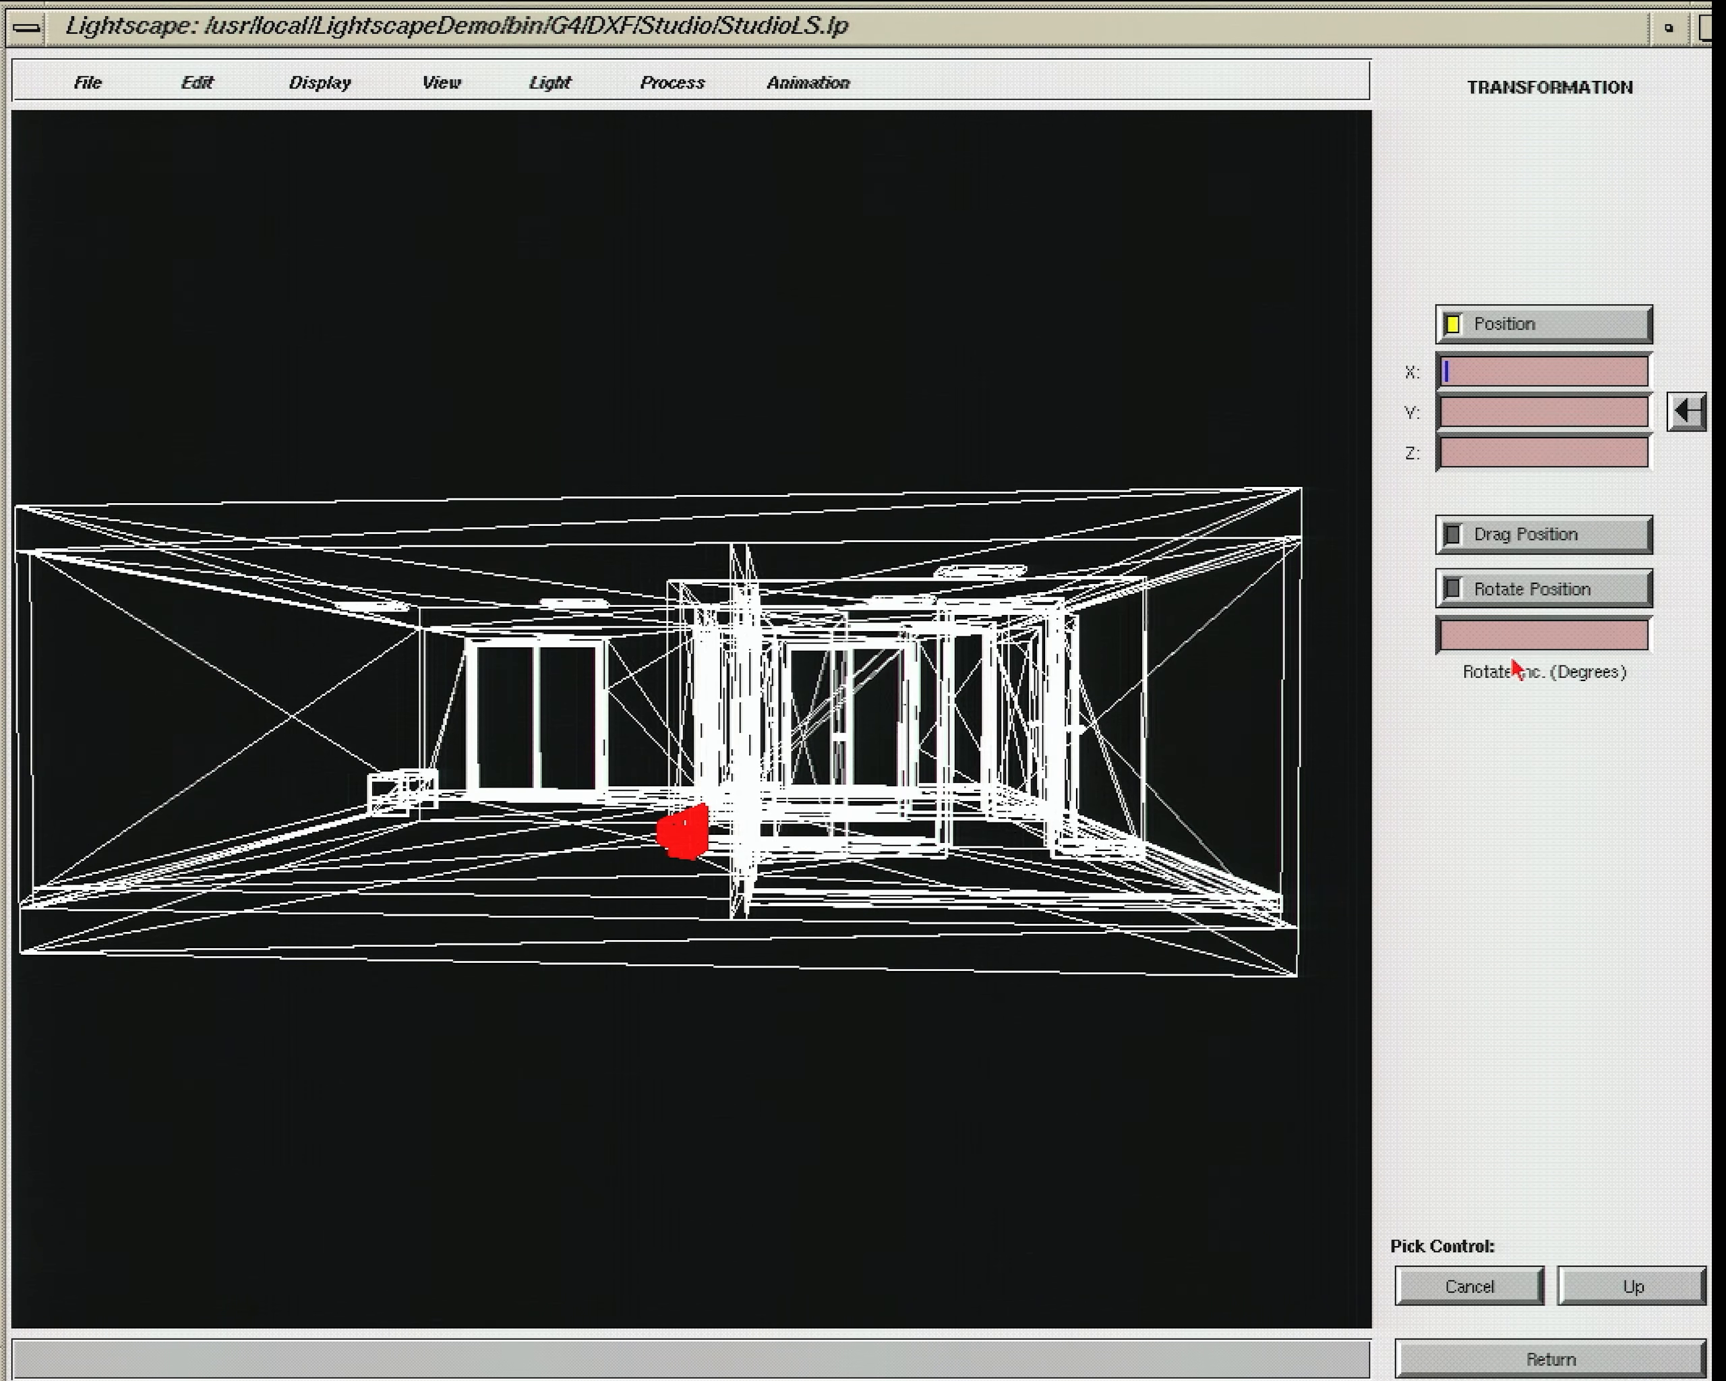
{"action": "left_click", "coordinate": [1530, 536]}
{"action": "left_click_drag", "start_coordinate": [699, 806], "coordinate": [363, 570]}
{"action": "left_click_drag", "start_coordinate": [701, 788], "coordinate": [610, 548]}
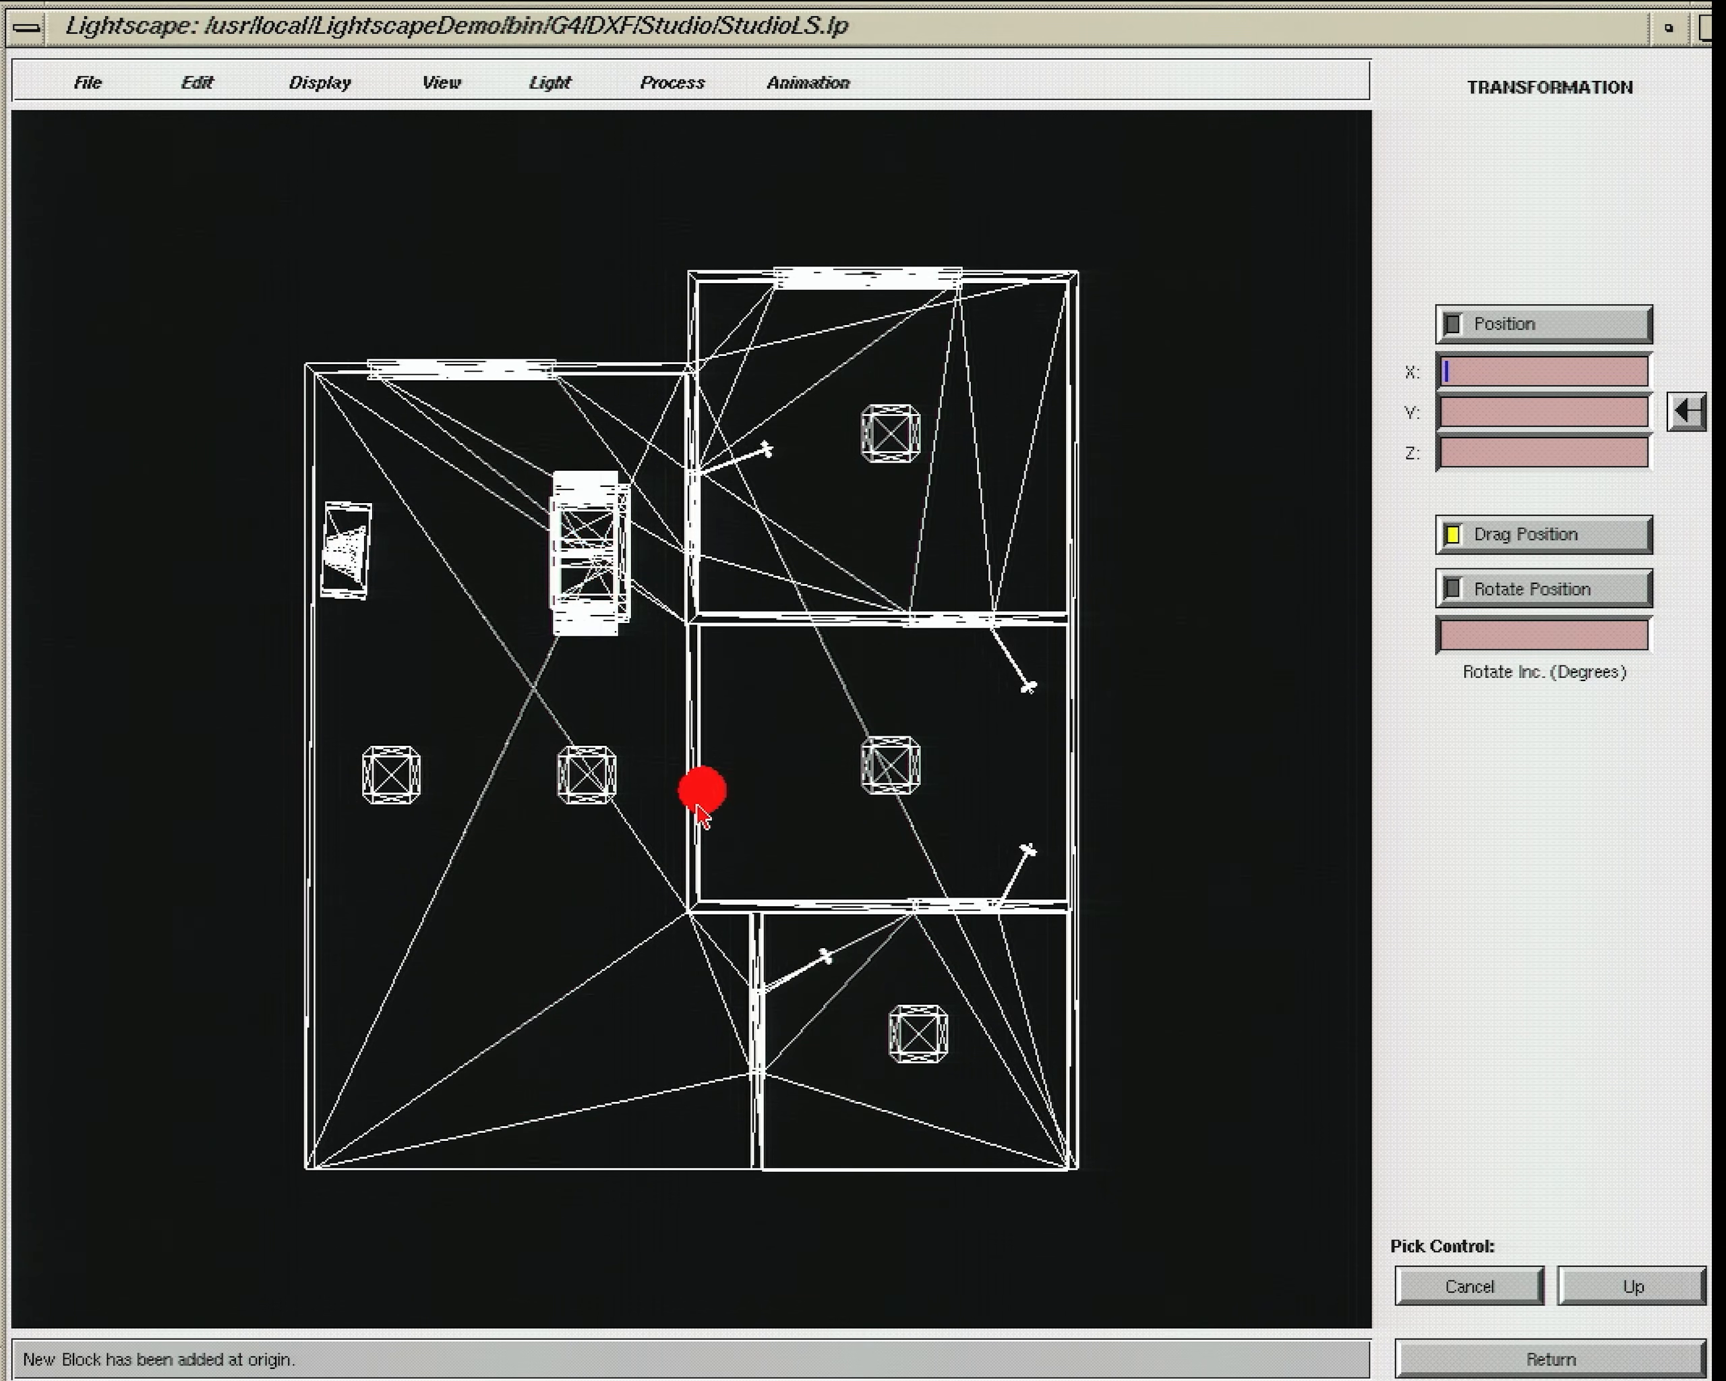
Step: Place the Lamp block just below the couch in plan view, and raise it to floor level in a side projection
{"action": "left_click_drag", "start_coordinate": [697, 804], "coordinate": [589, 708]}
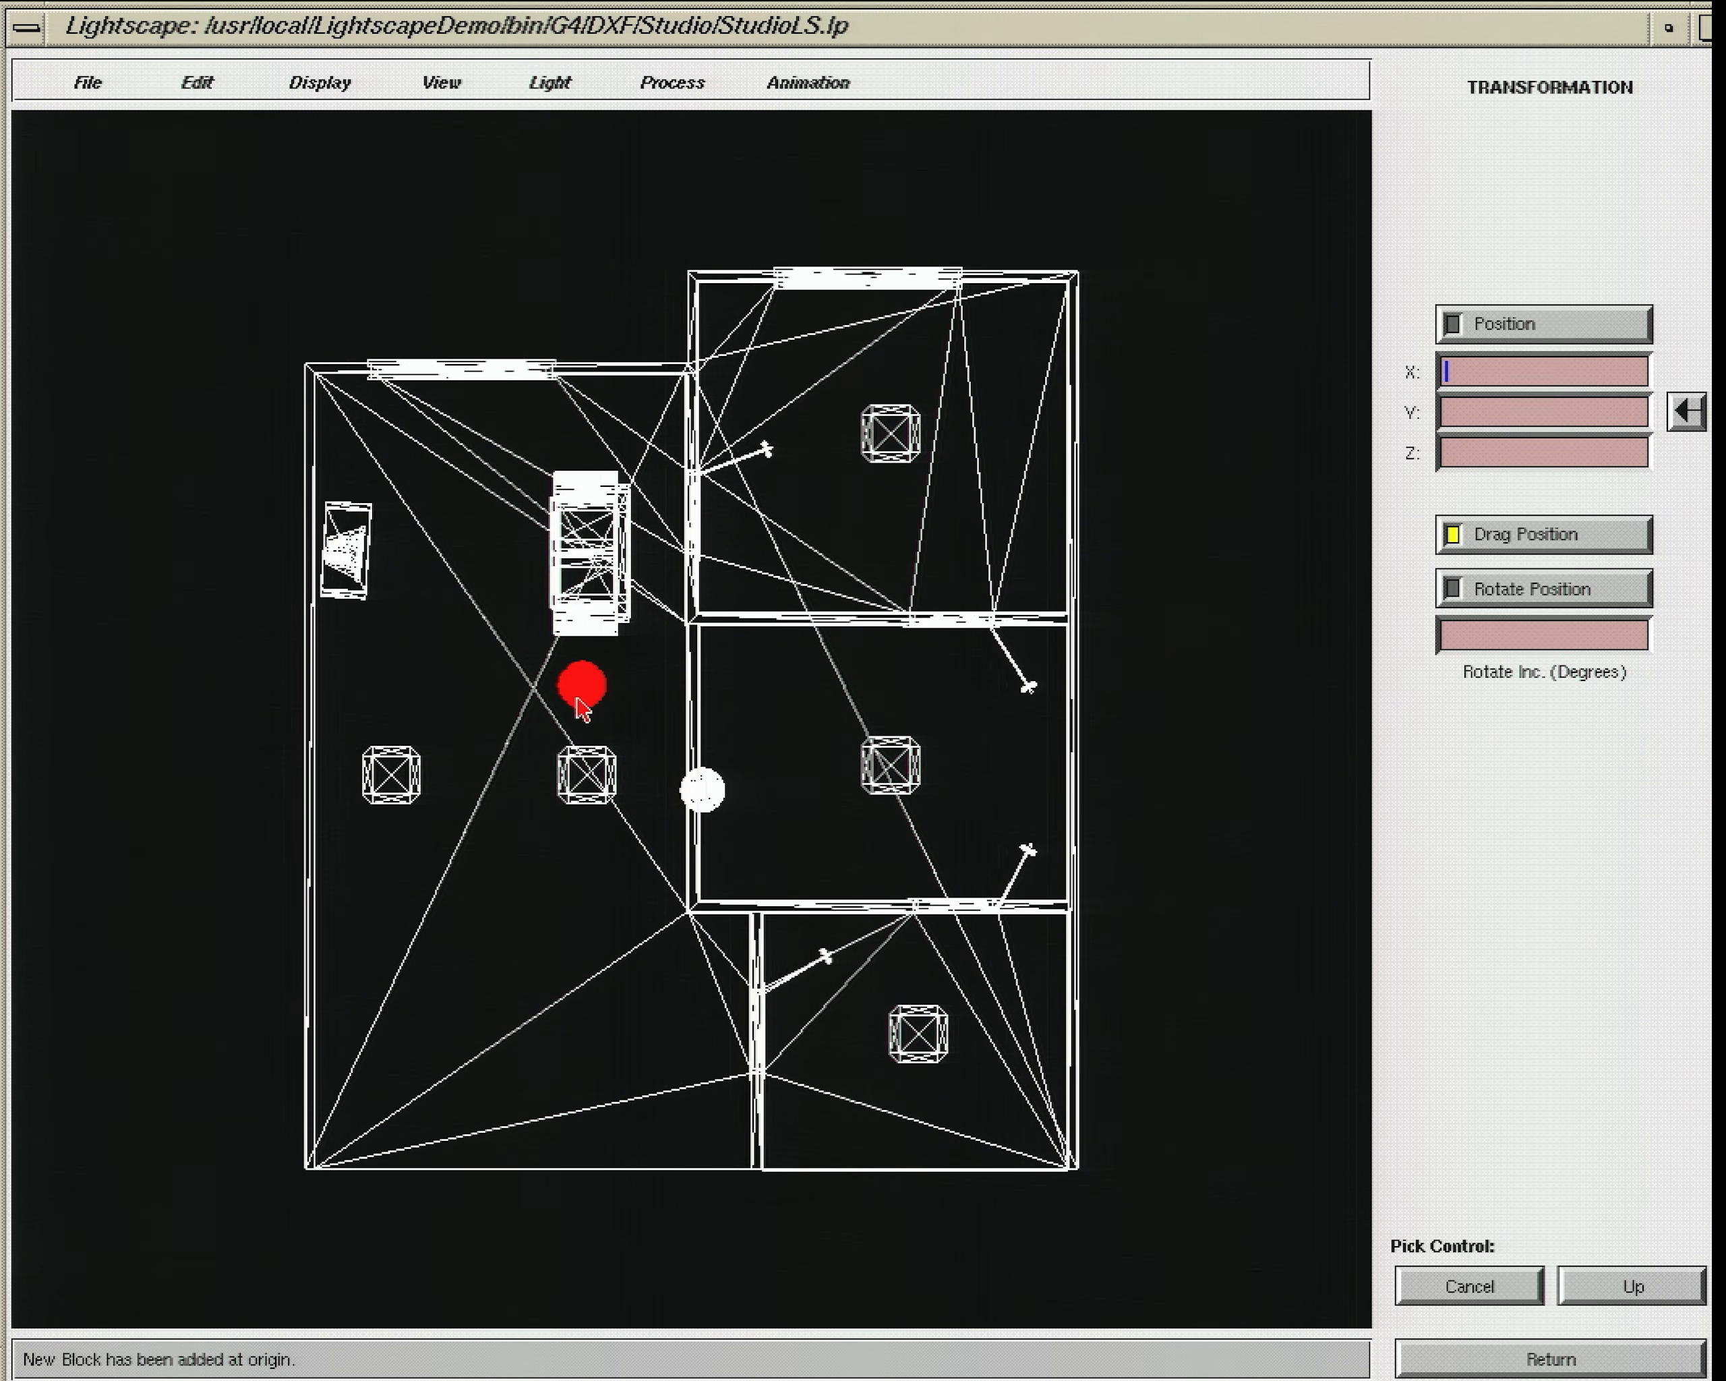
{"action": "left_click", "coordinate": [437, 81]}
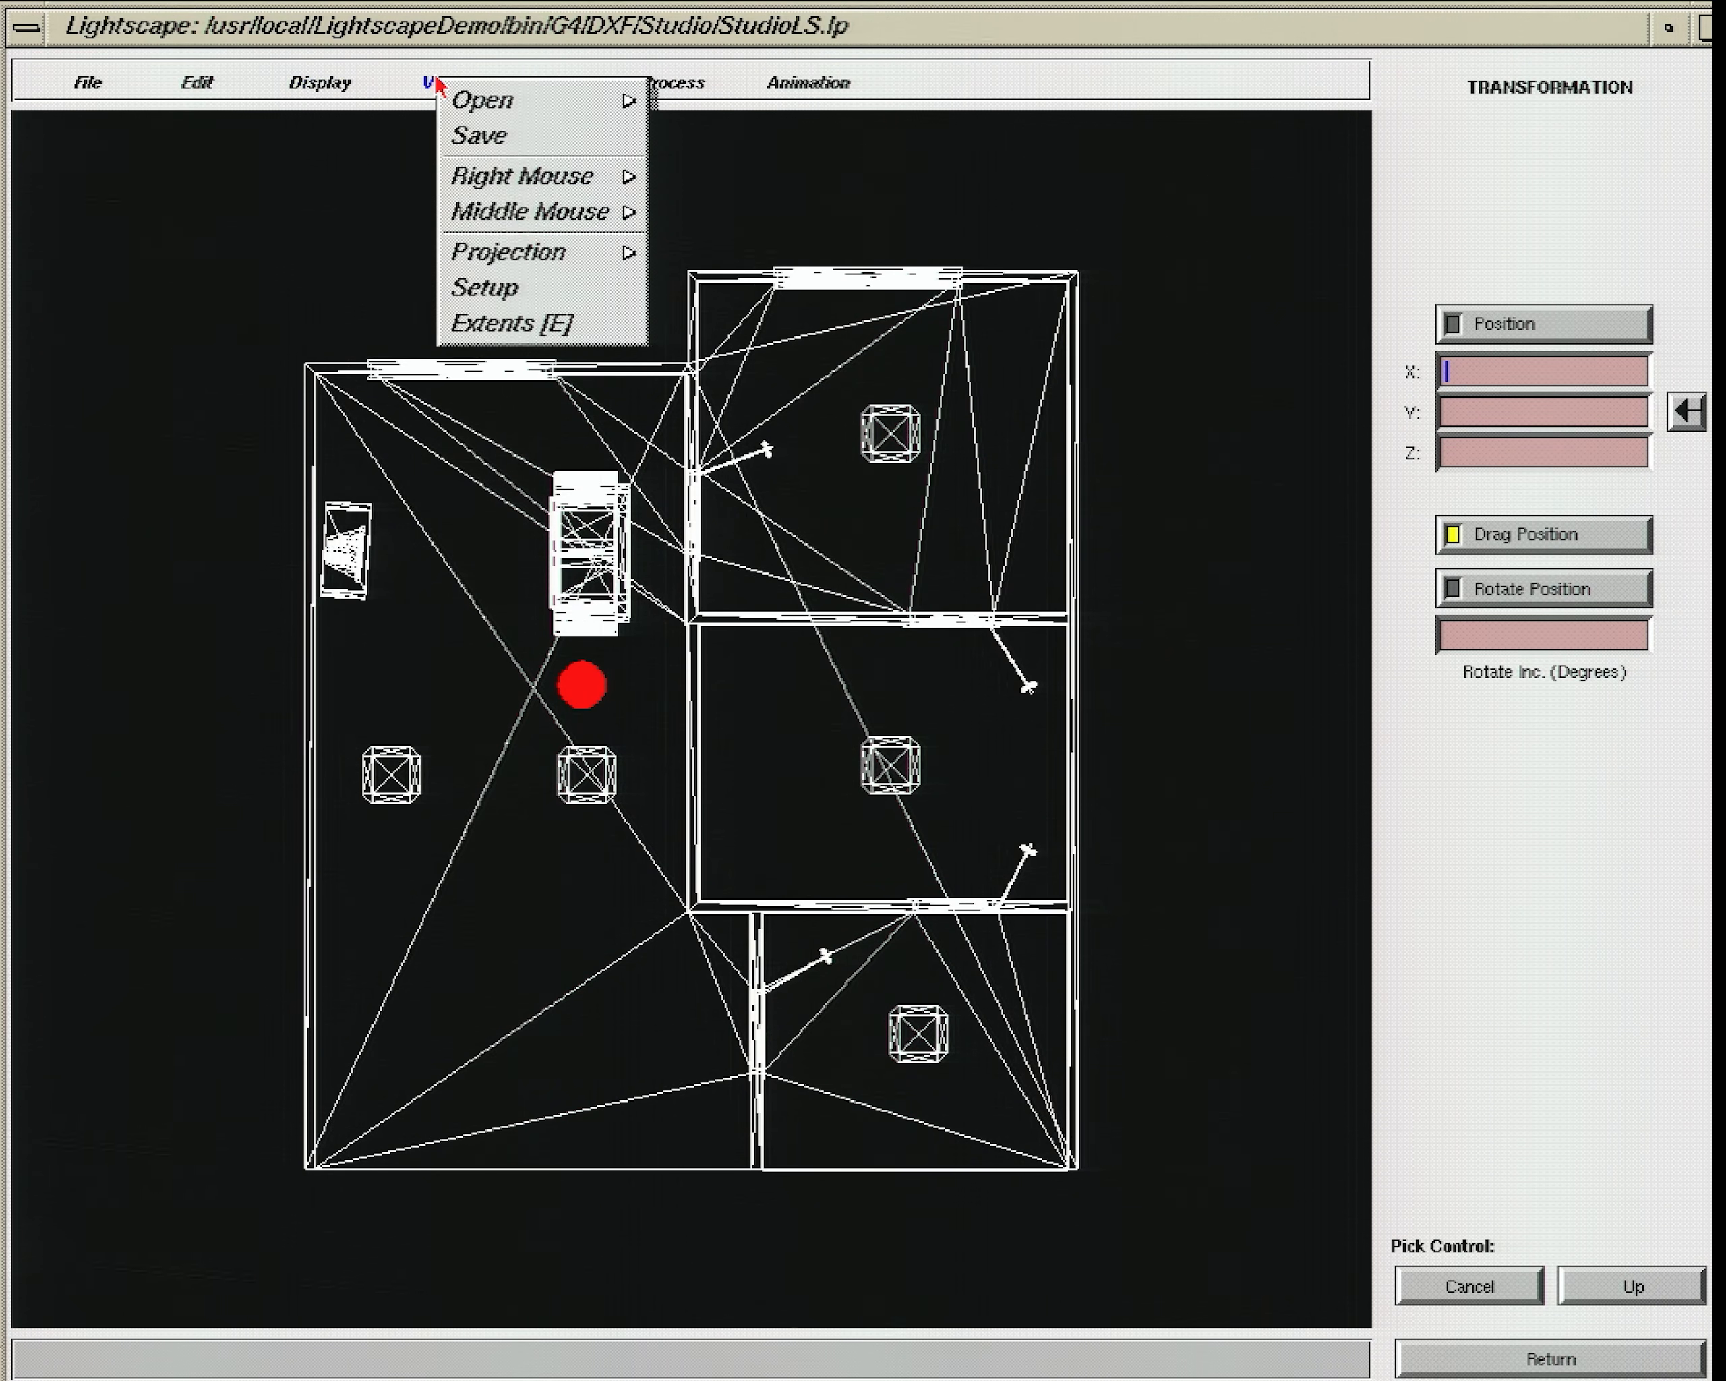
{"action": "mouse_move", "coordinate": [614, 263]}
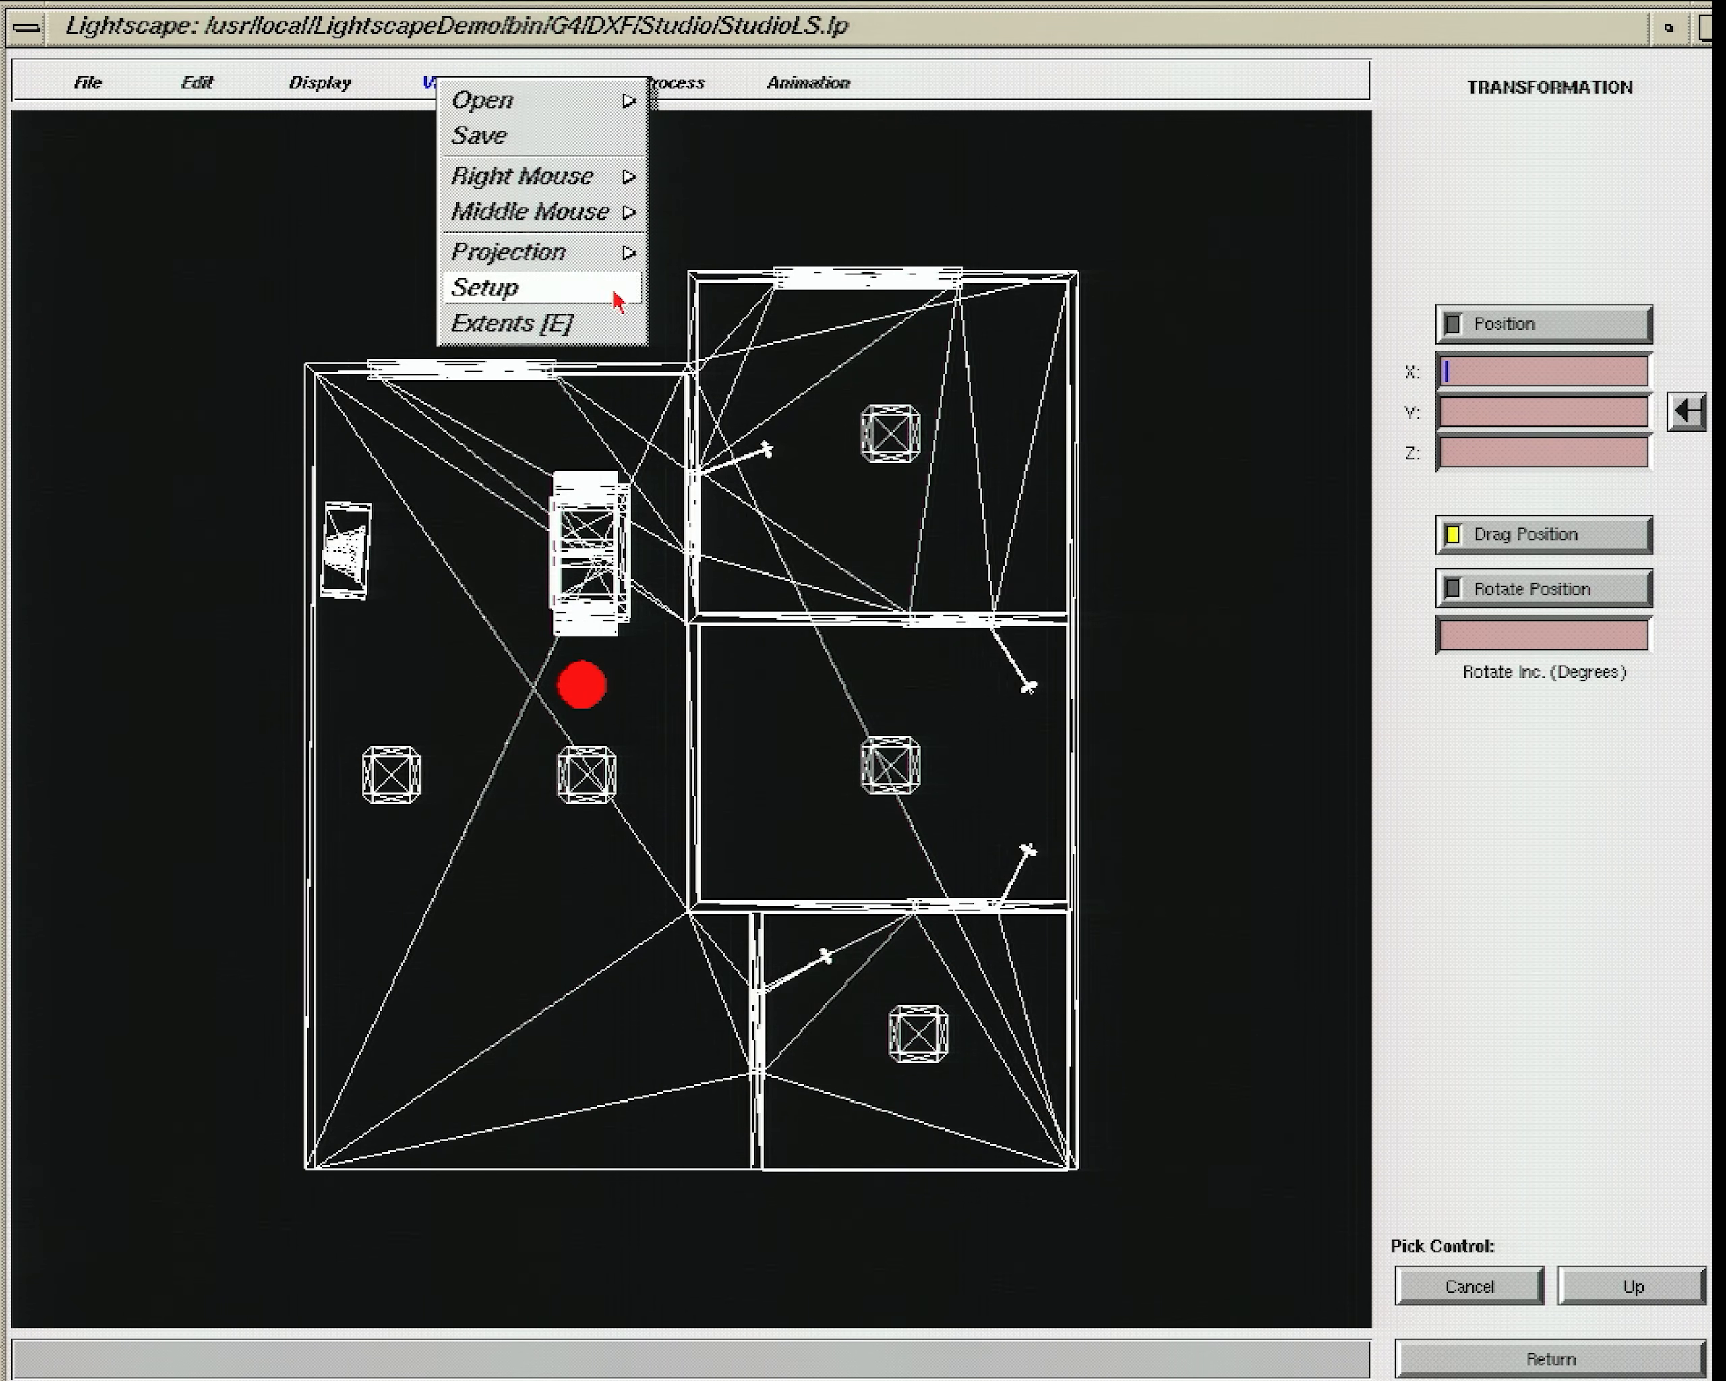
{"action": "left_click", "coordinate": [724, 329]}
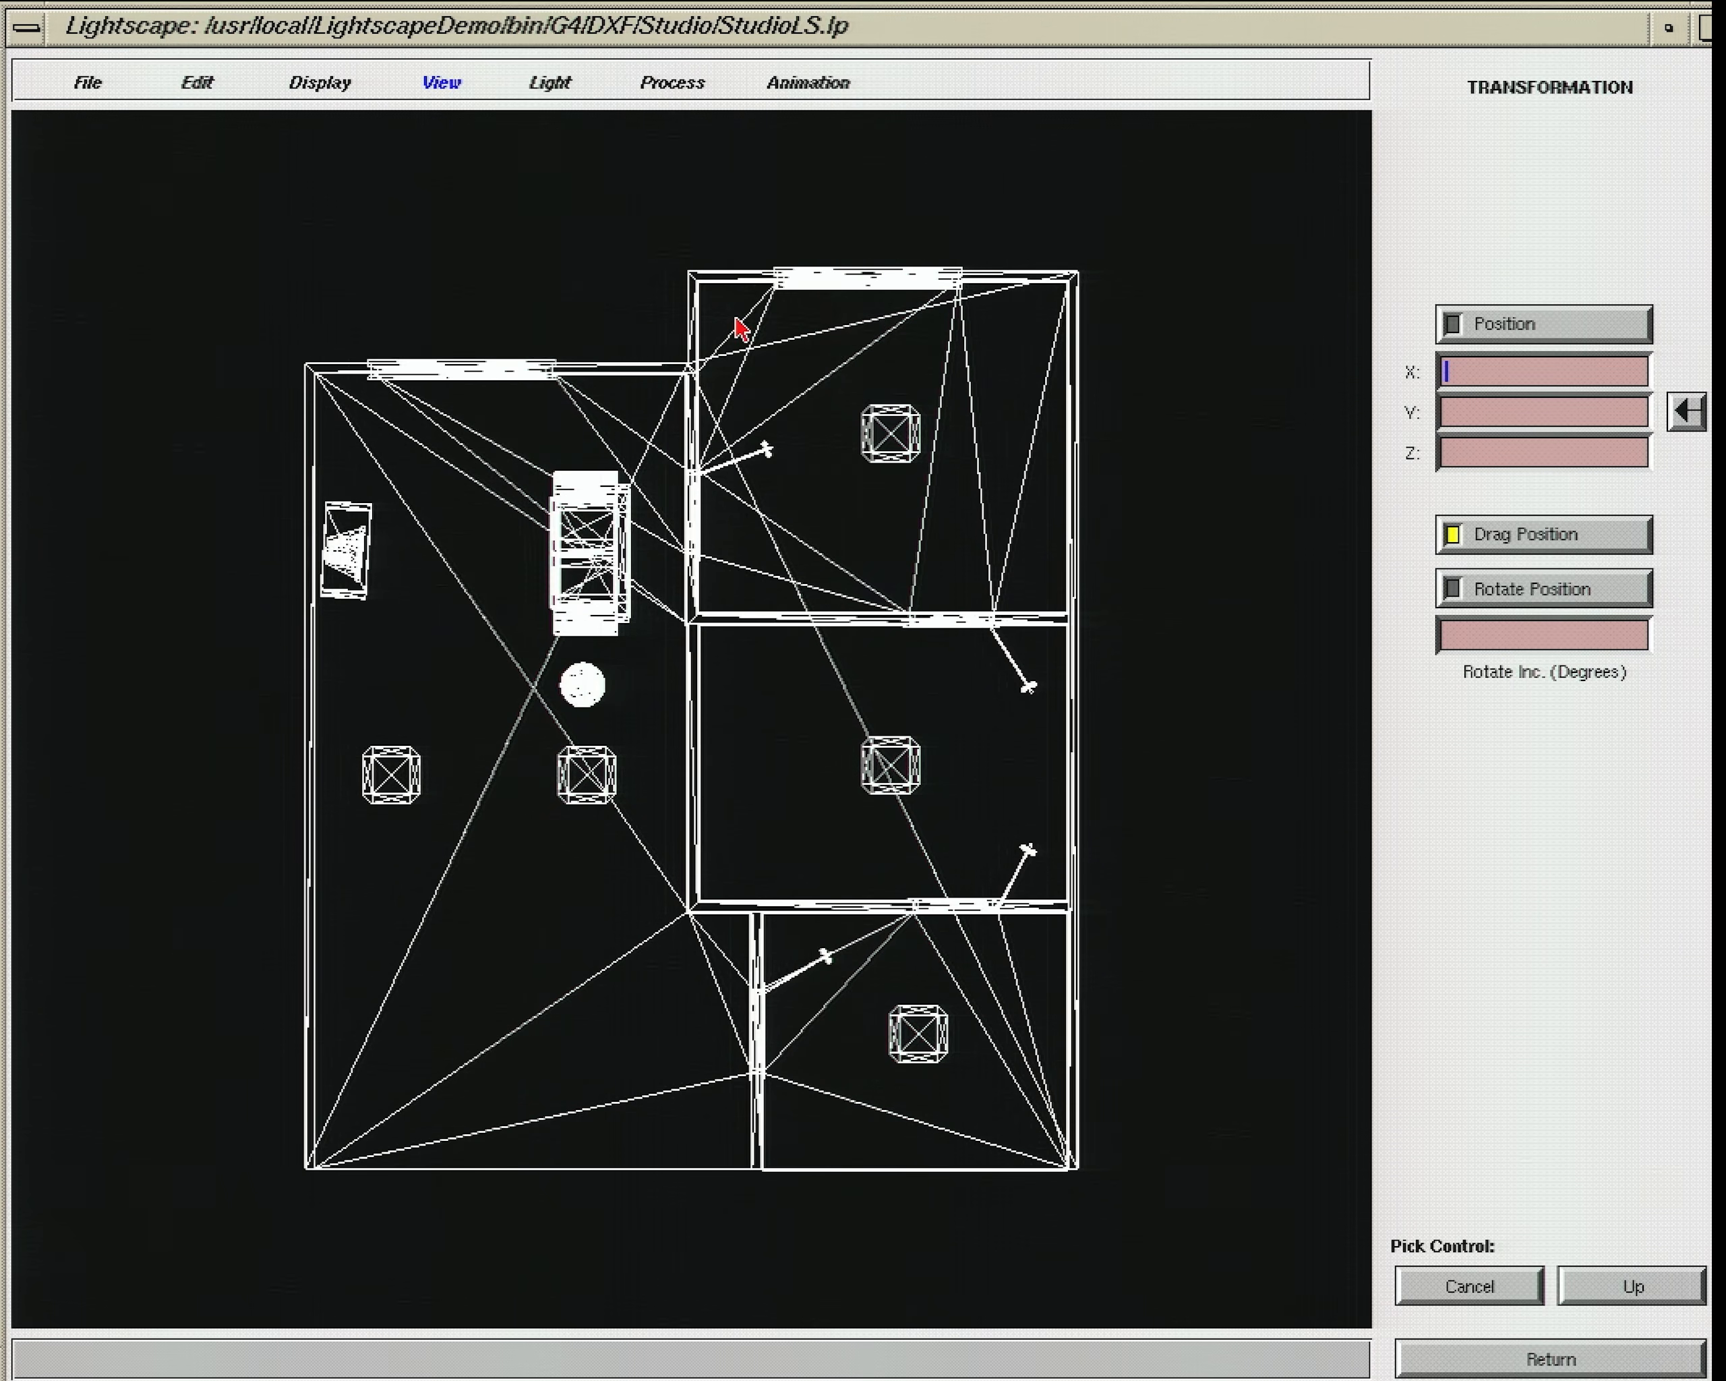
{"action": "left_click_drag", "start_coordinate": [673, 914], "coordinate": [658, 826]}
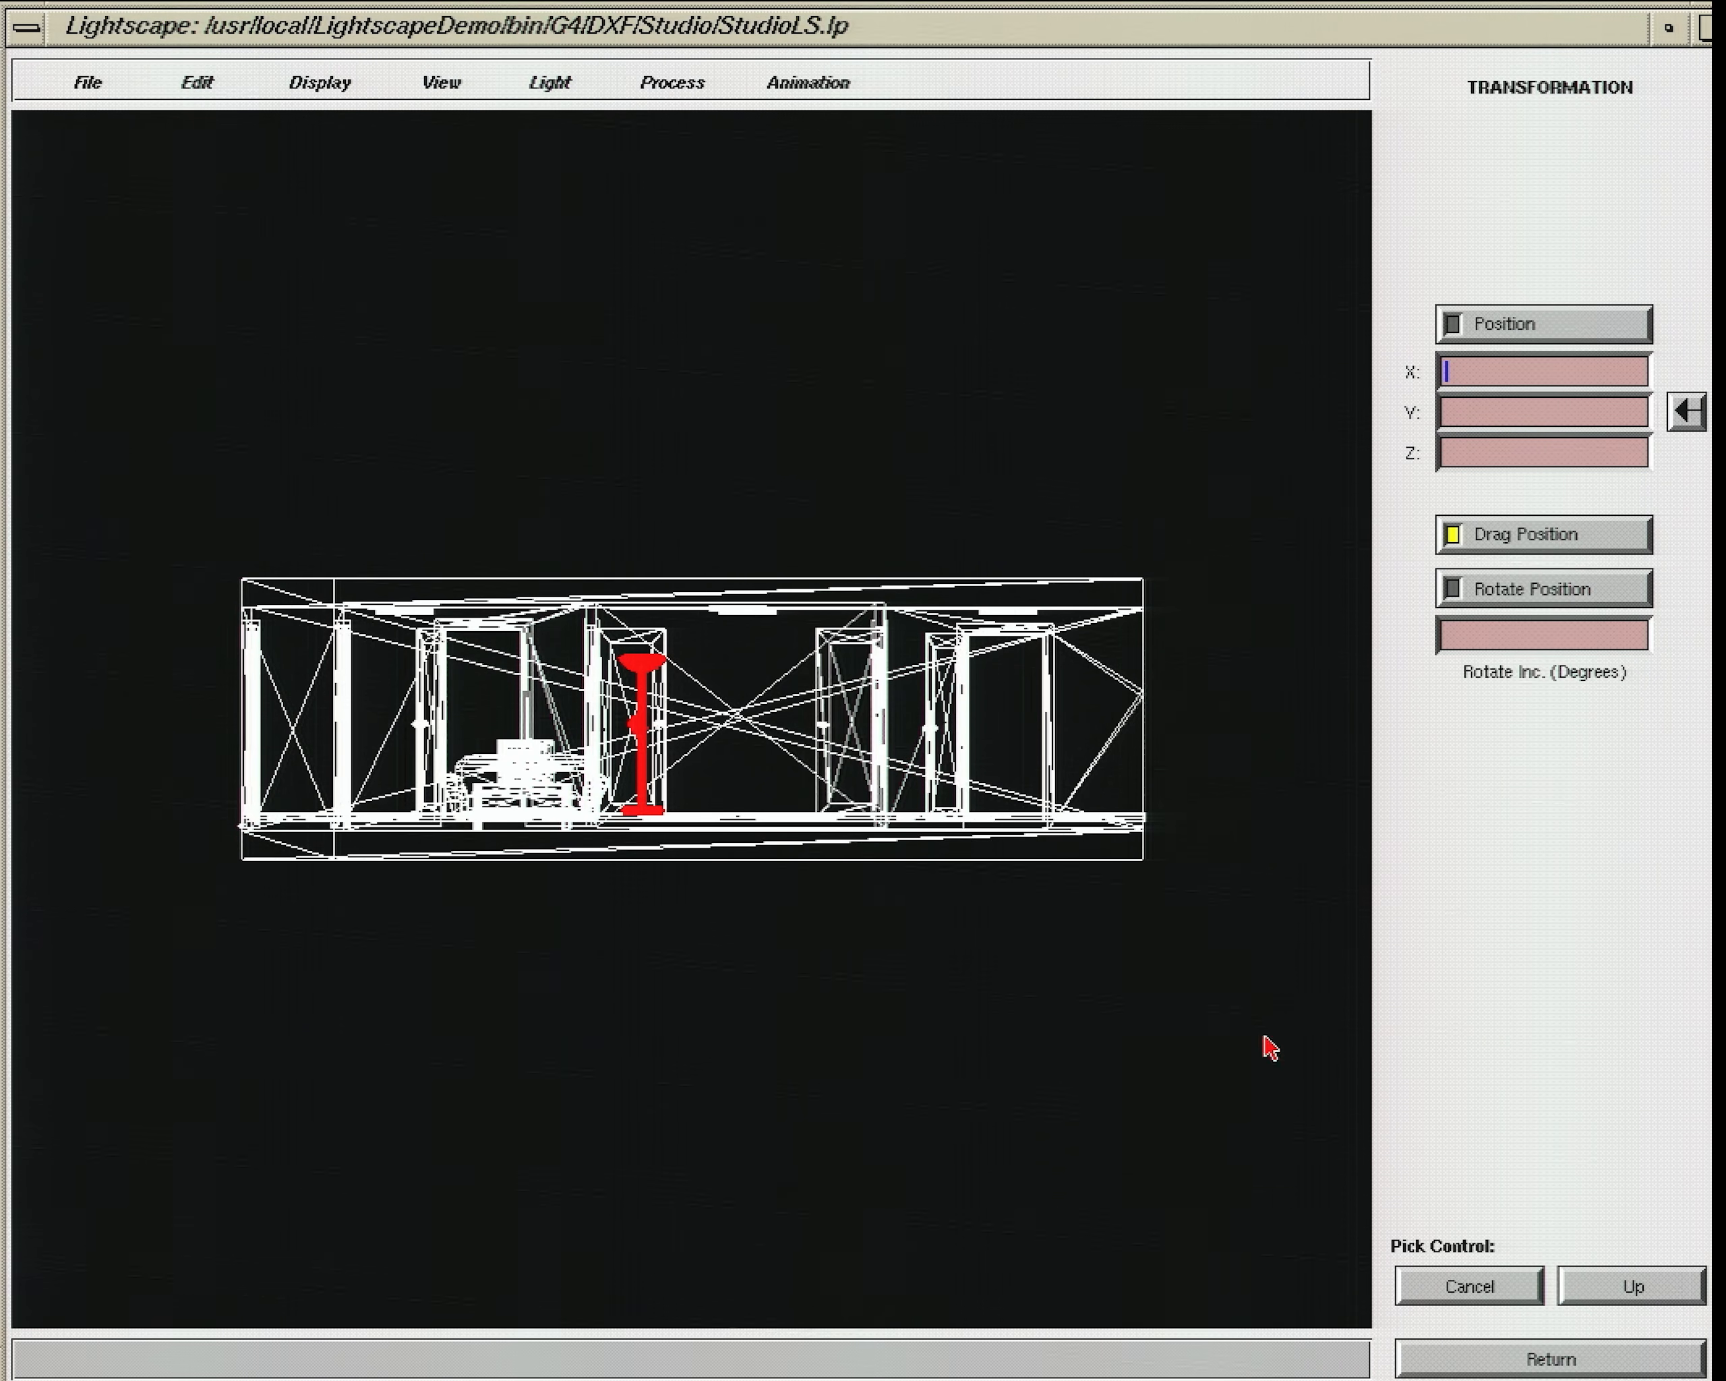
{"action": "left_click", "coordinate": [1531, 1358]}
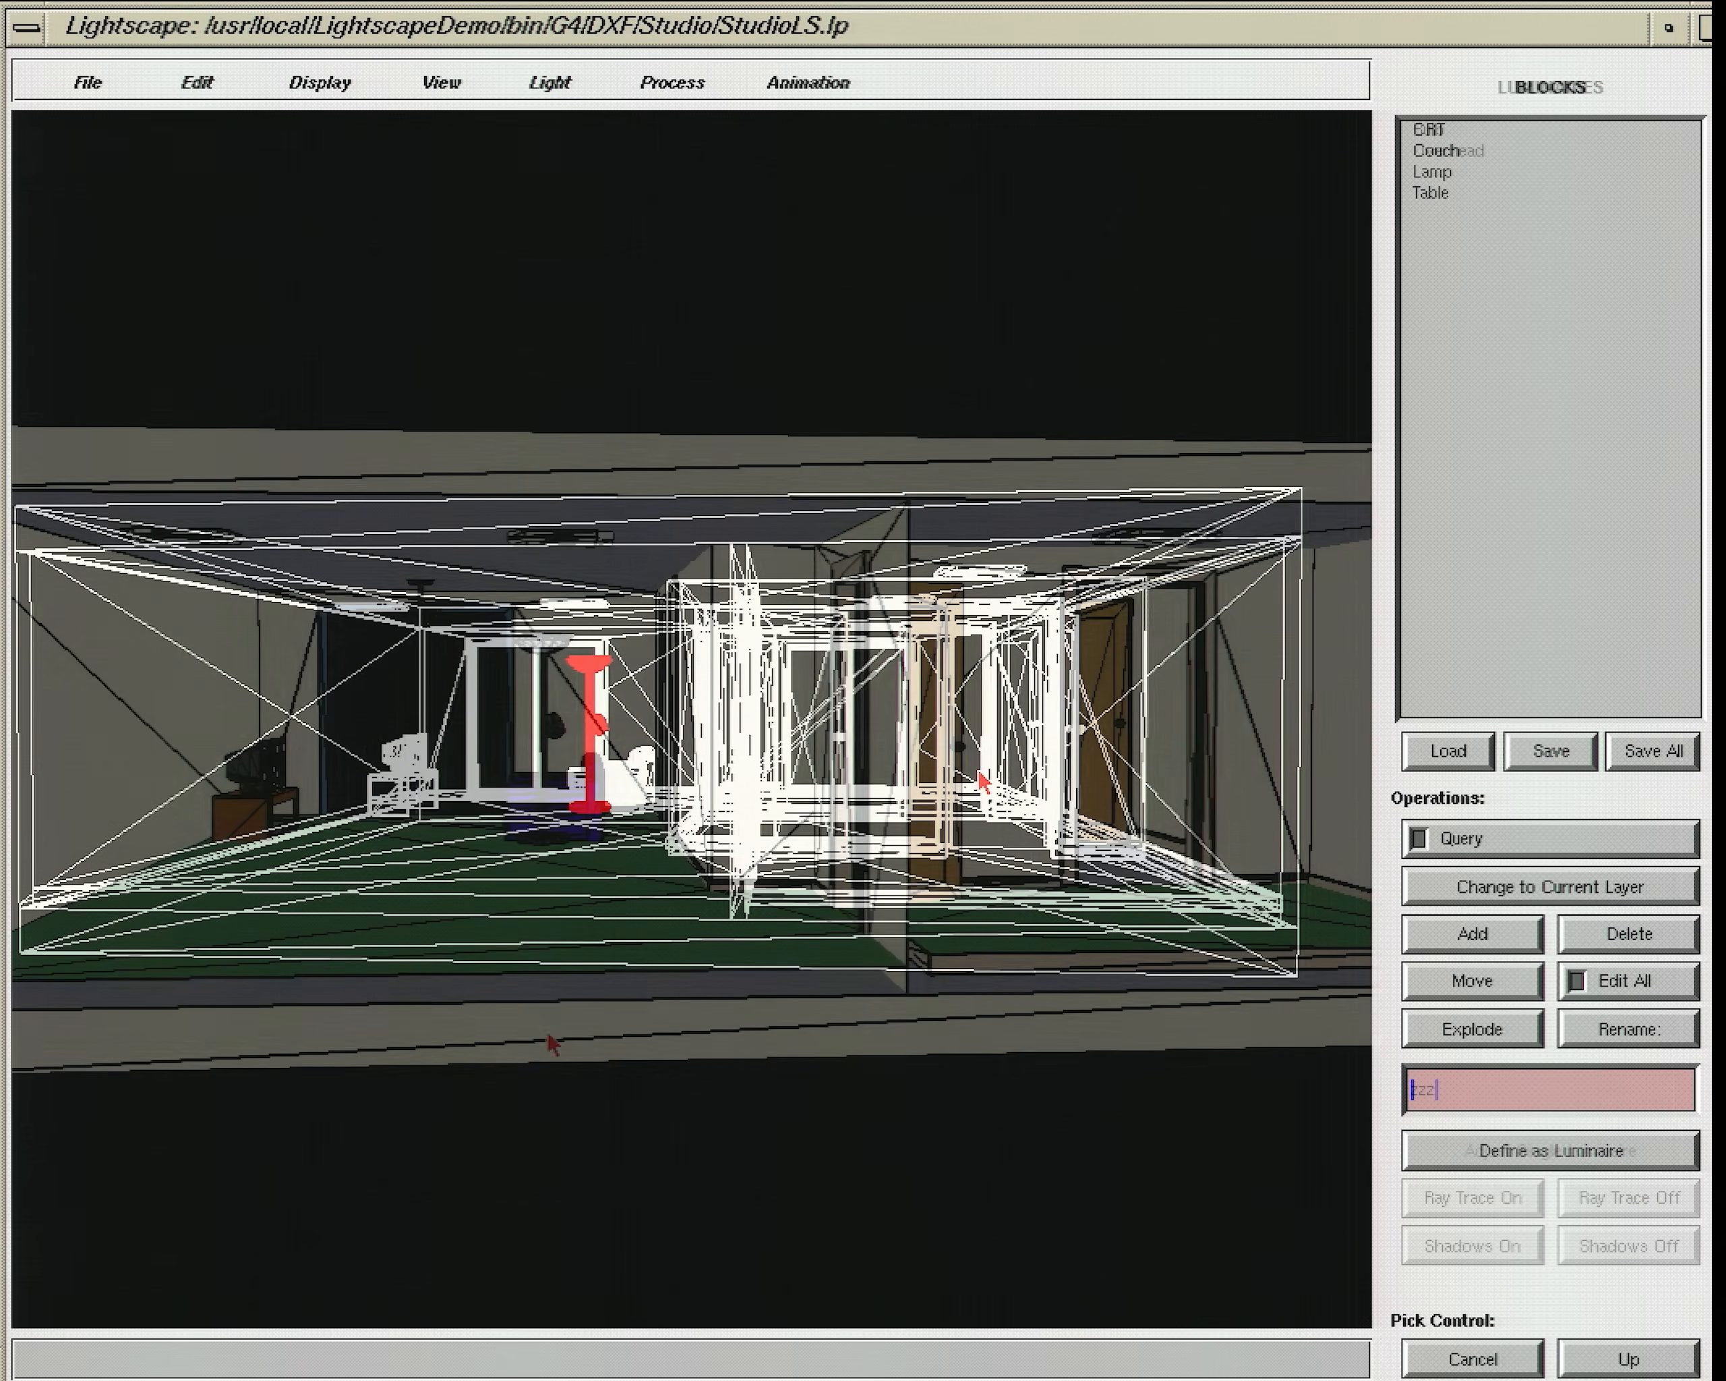
Step: Initiate processing of the furnished studio model, accepting the loss of setup data, and start the lighting calculation
{"action": "left_click_drag", "start_coordinate": [627, 740], "coordinate": [560, 1309]}
{"action": "left_click_drag", "start_coordinate": [560, 1309], "coordinate": [533, 1373]}
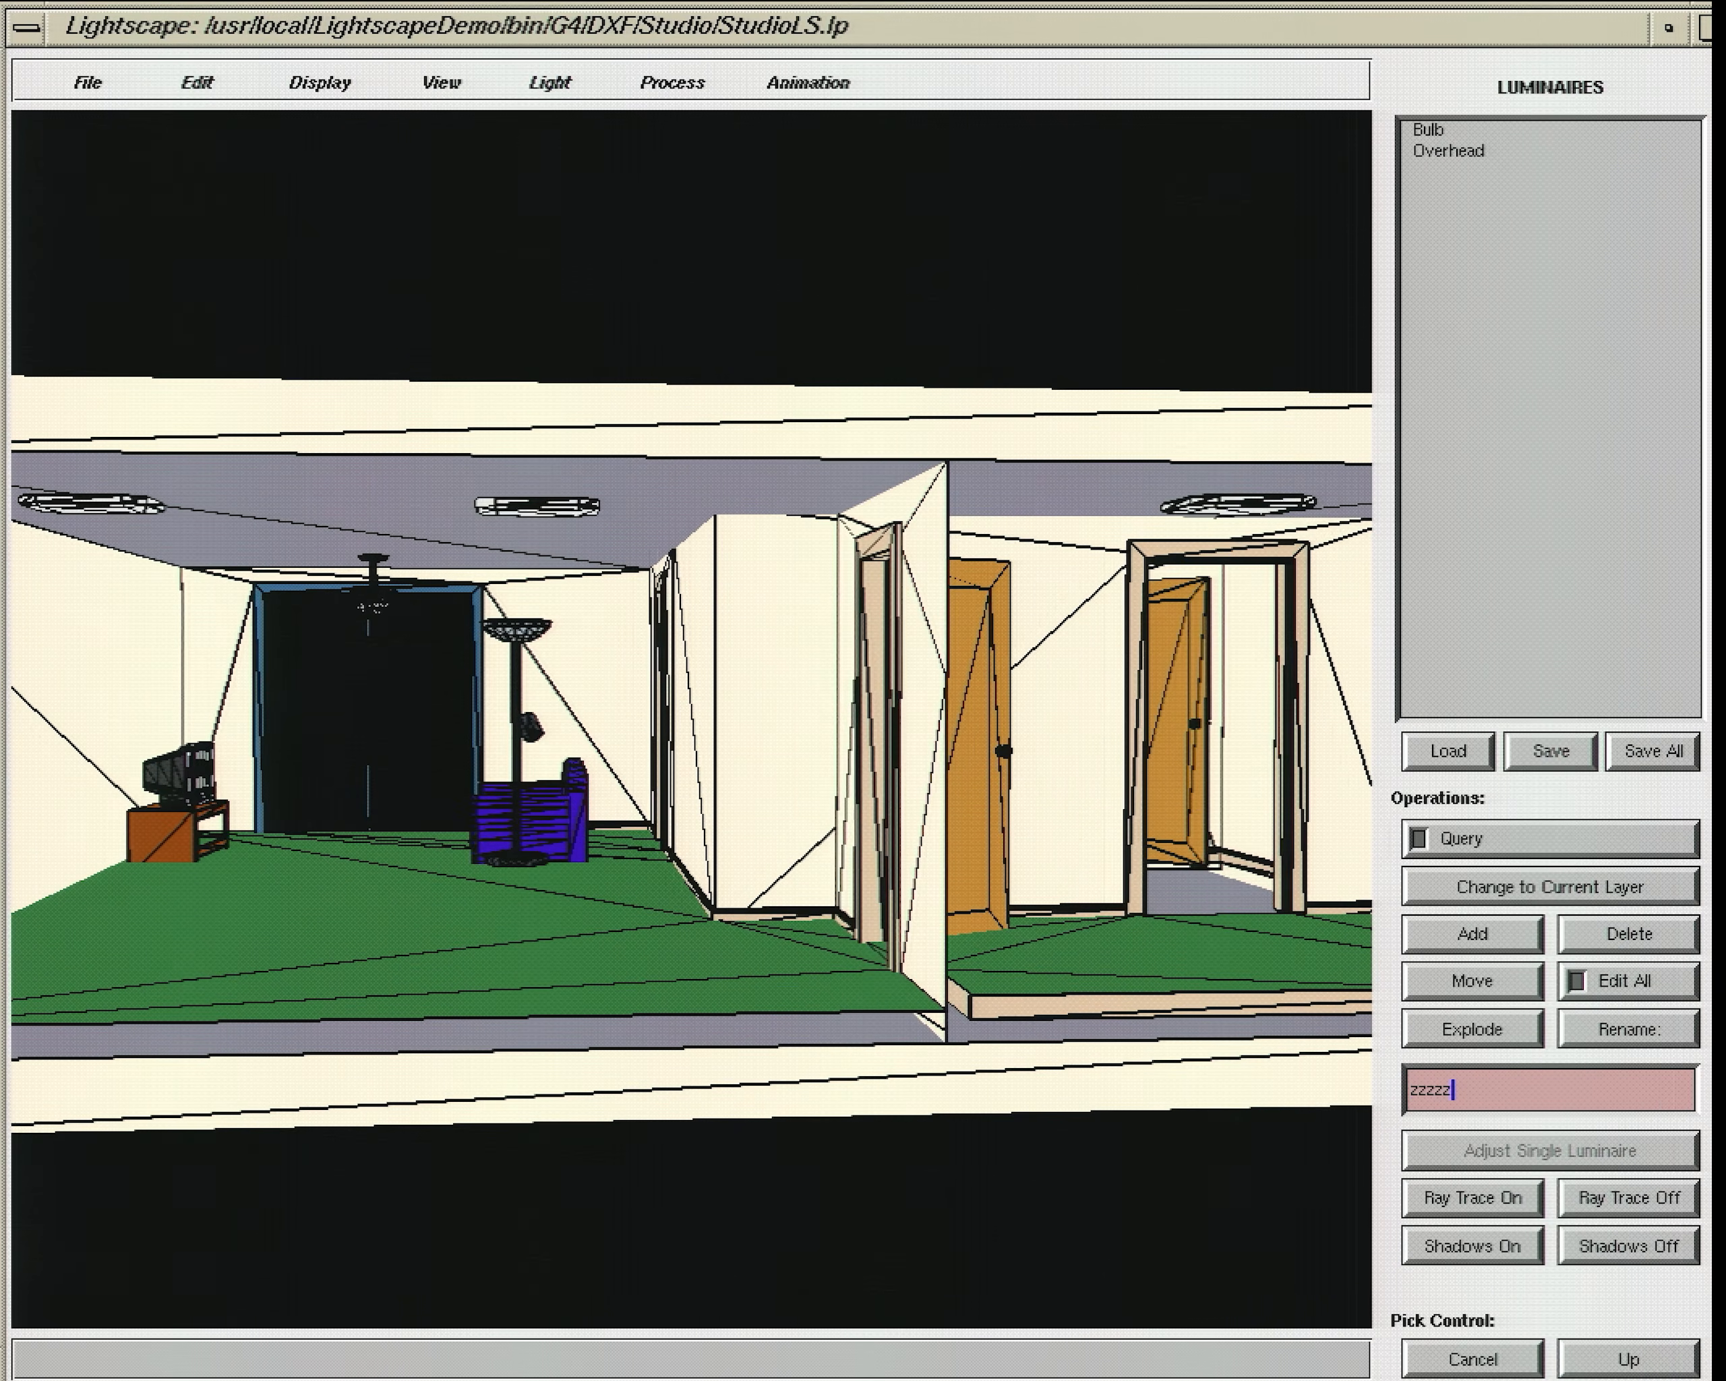
{"action": "type", "text": "zzzzzz"}
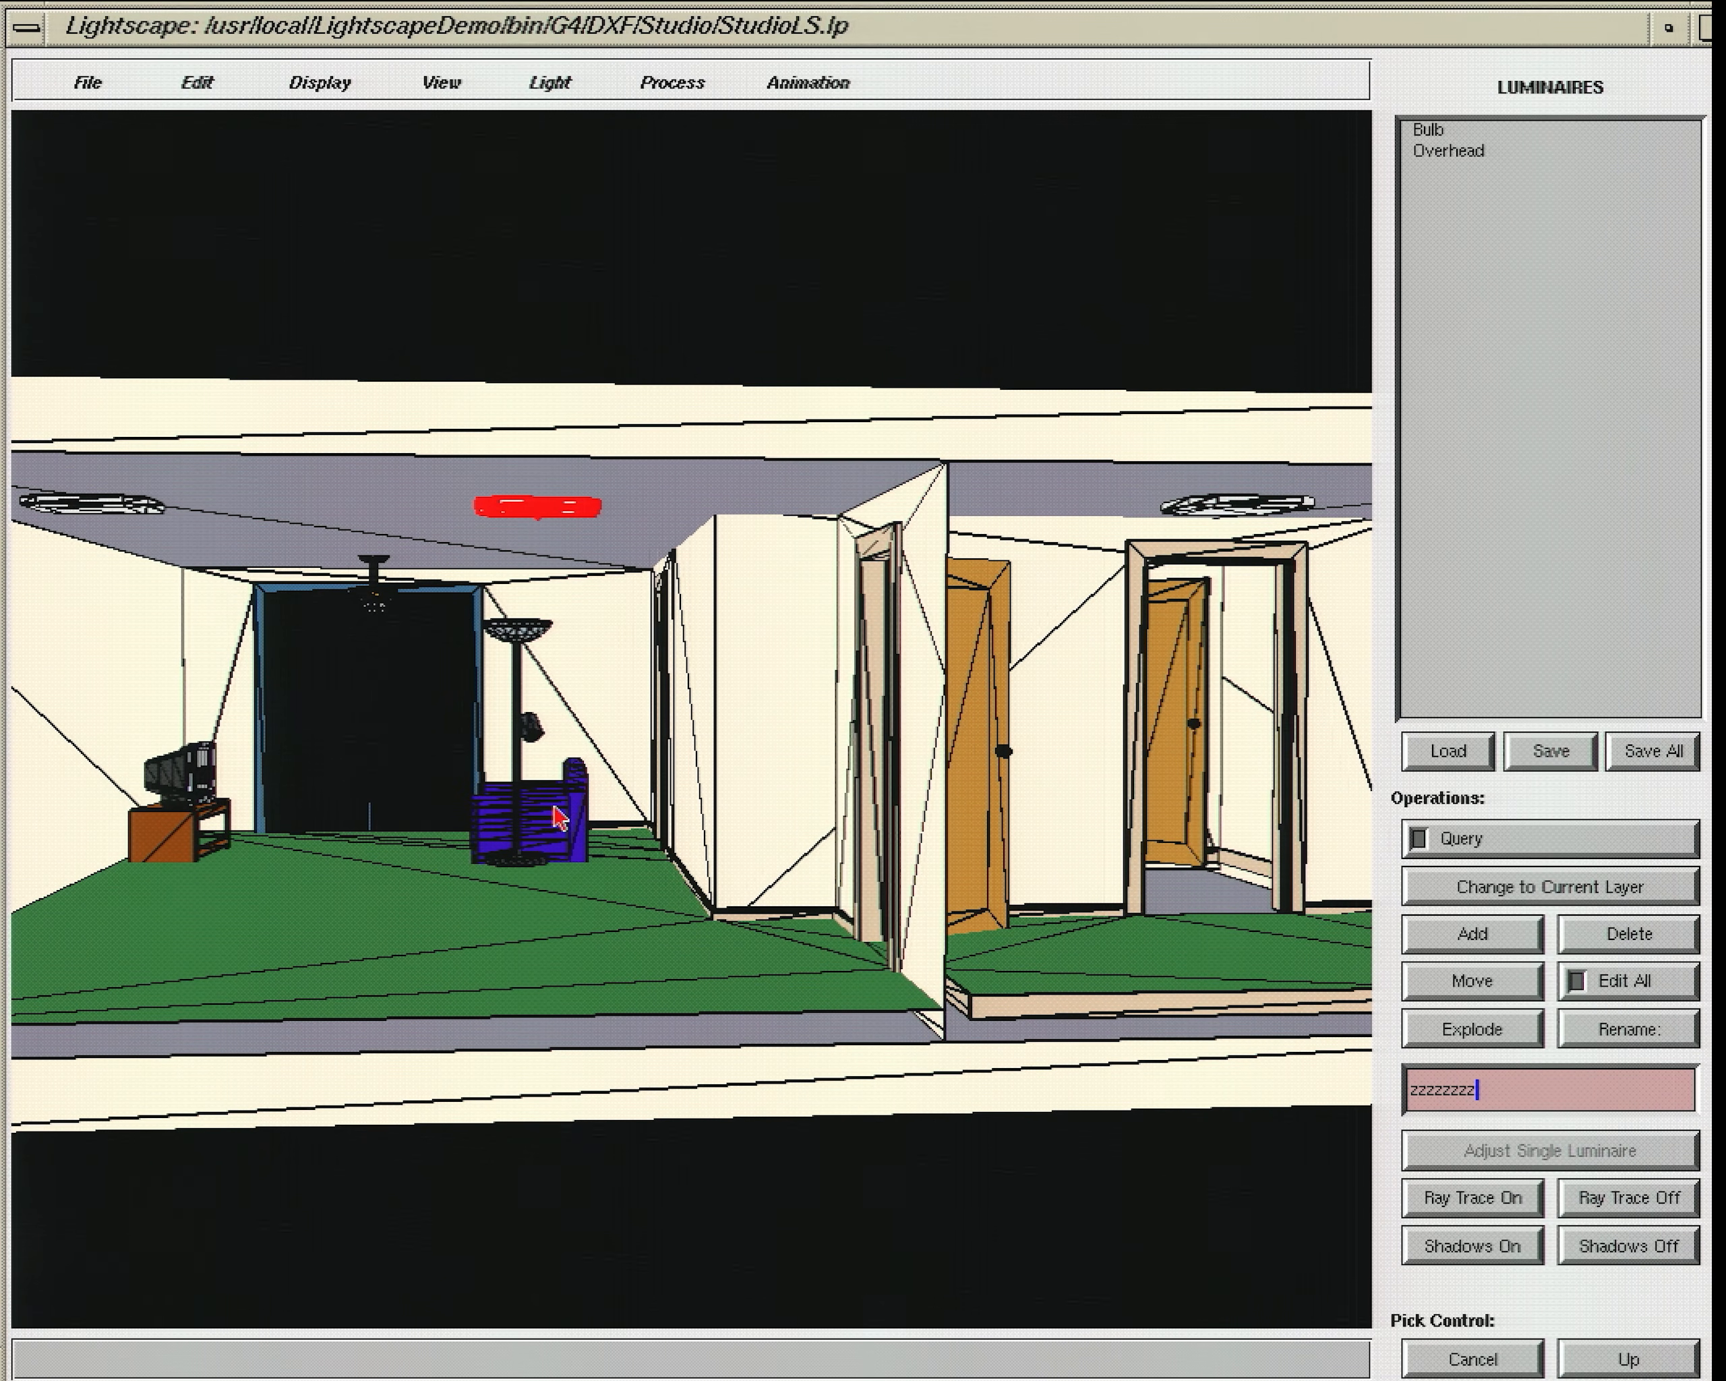
{"action": "left_click_drag", "start_coordinate": [561, 821], "coordinate": [736, 837]}
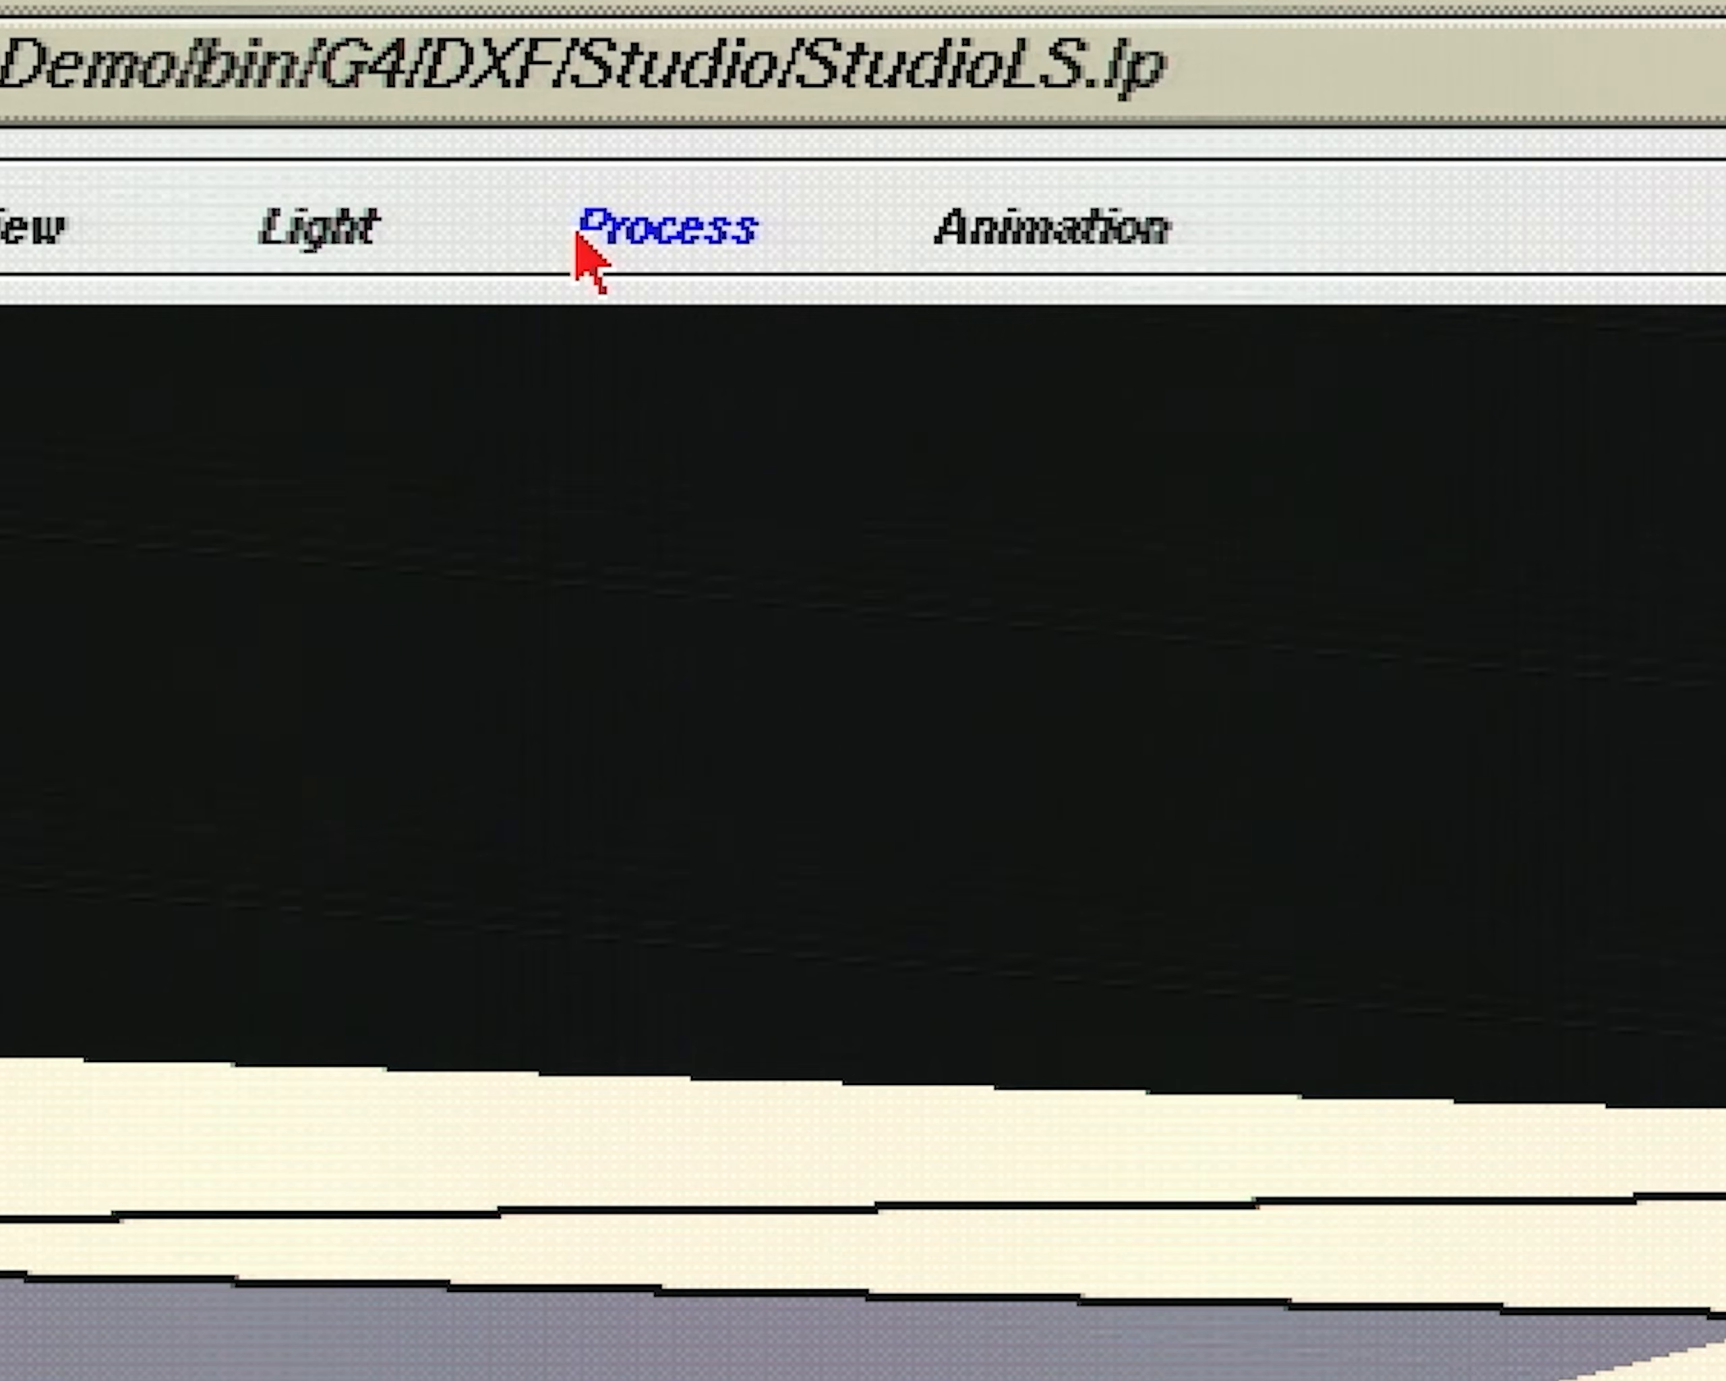
{"action": "left_click", "coordinate": [646, 87]}
{"action": "left_click", "coordinate": [701, 153]}
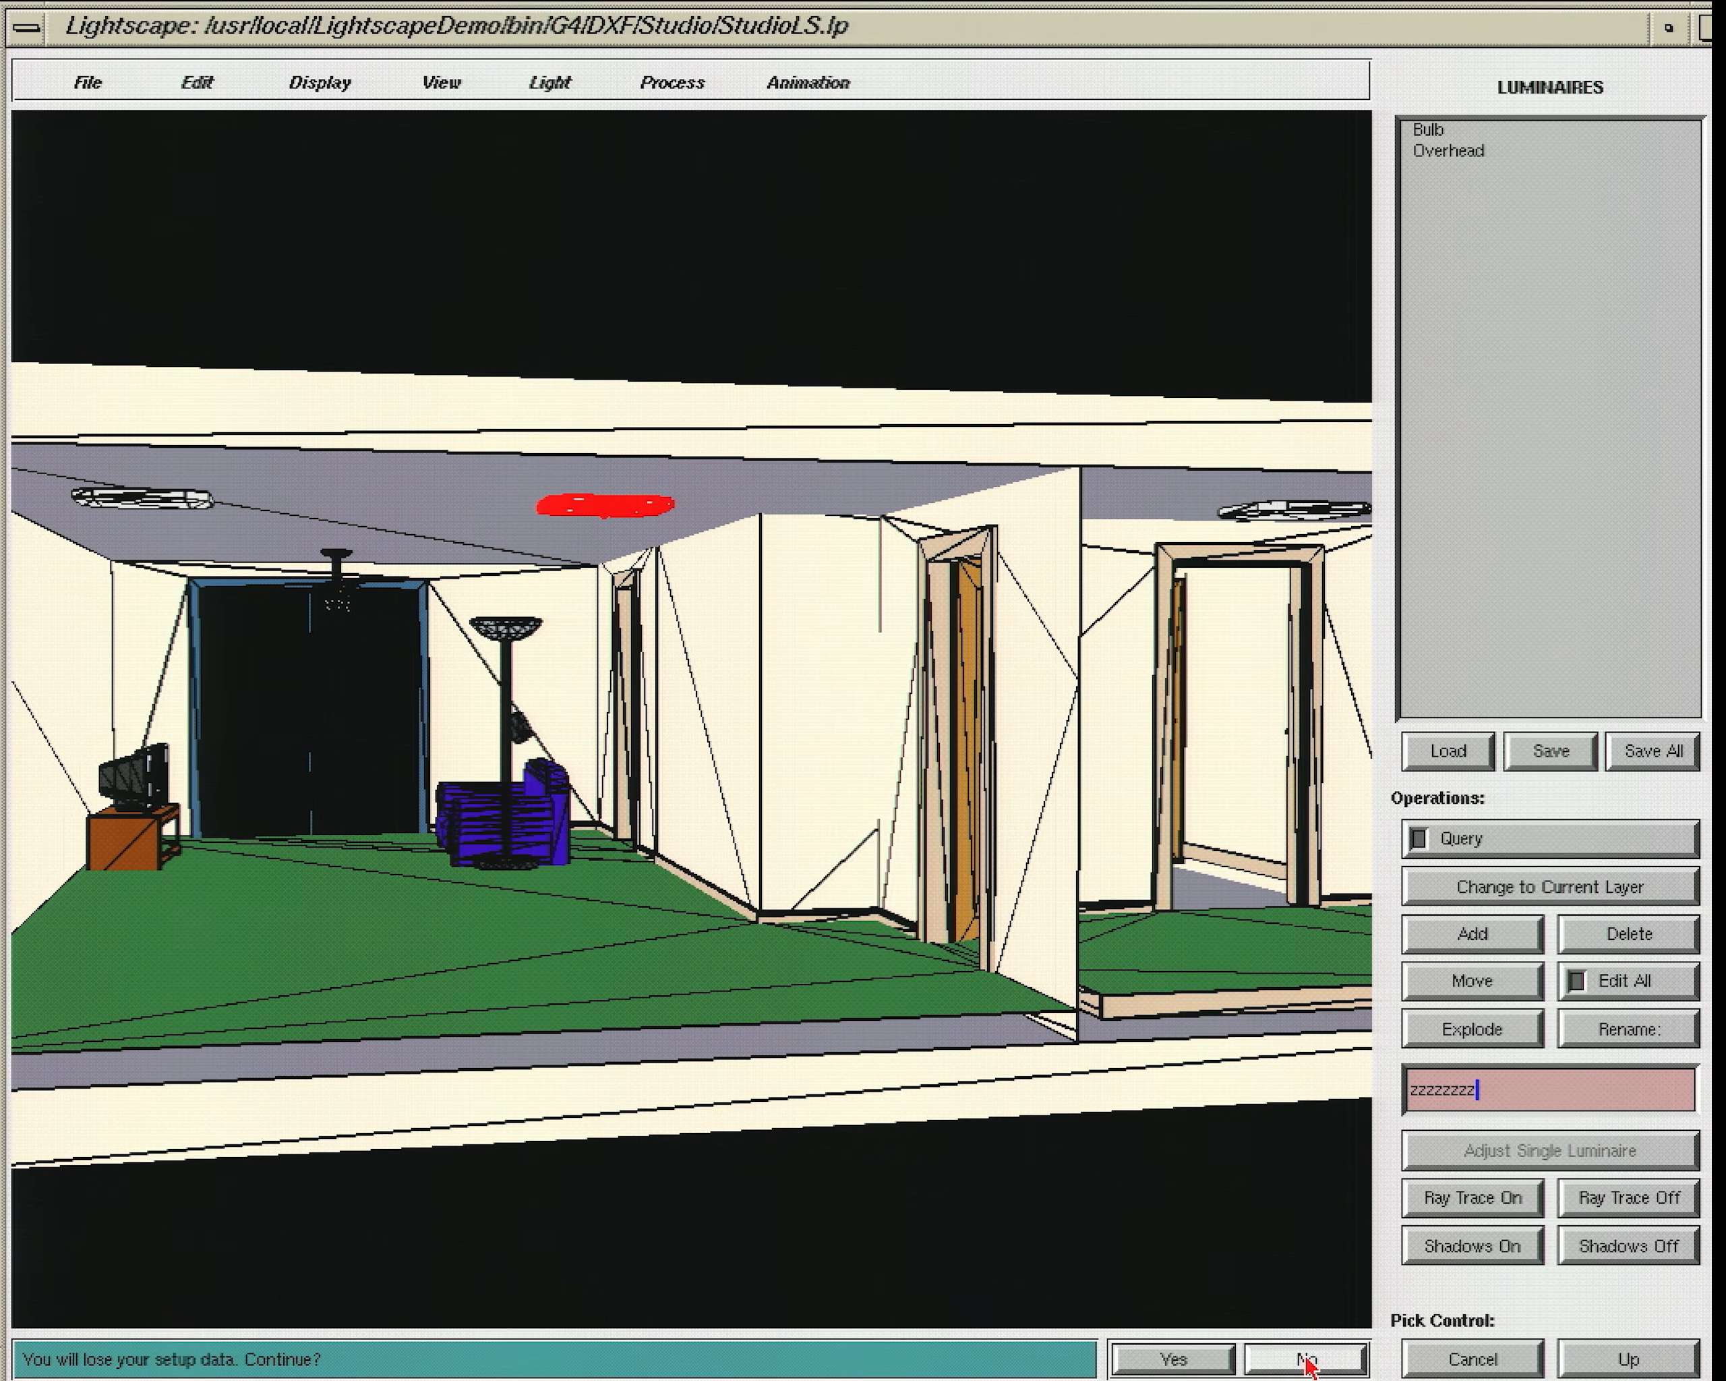
{"action": "left_click", "coordinate": [1173, 1358]}
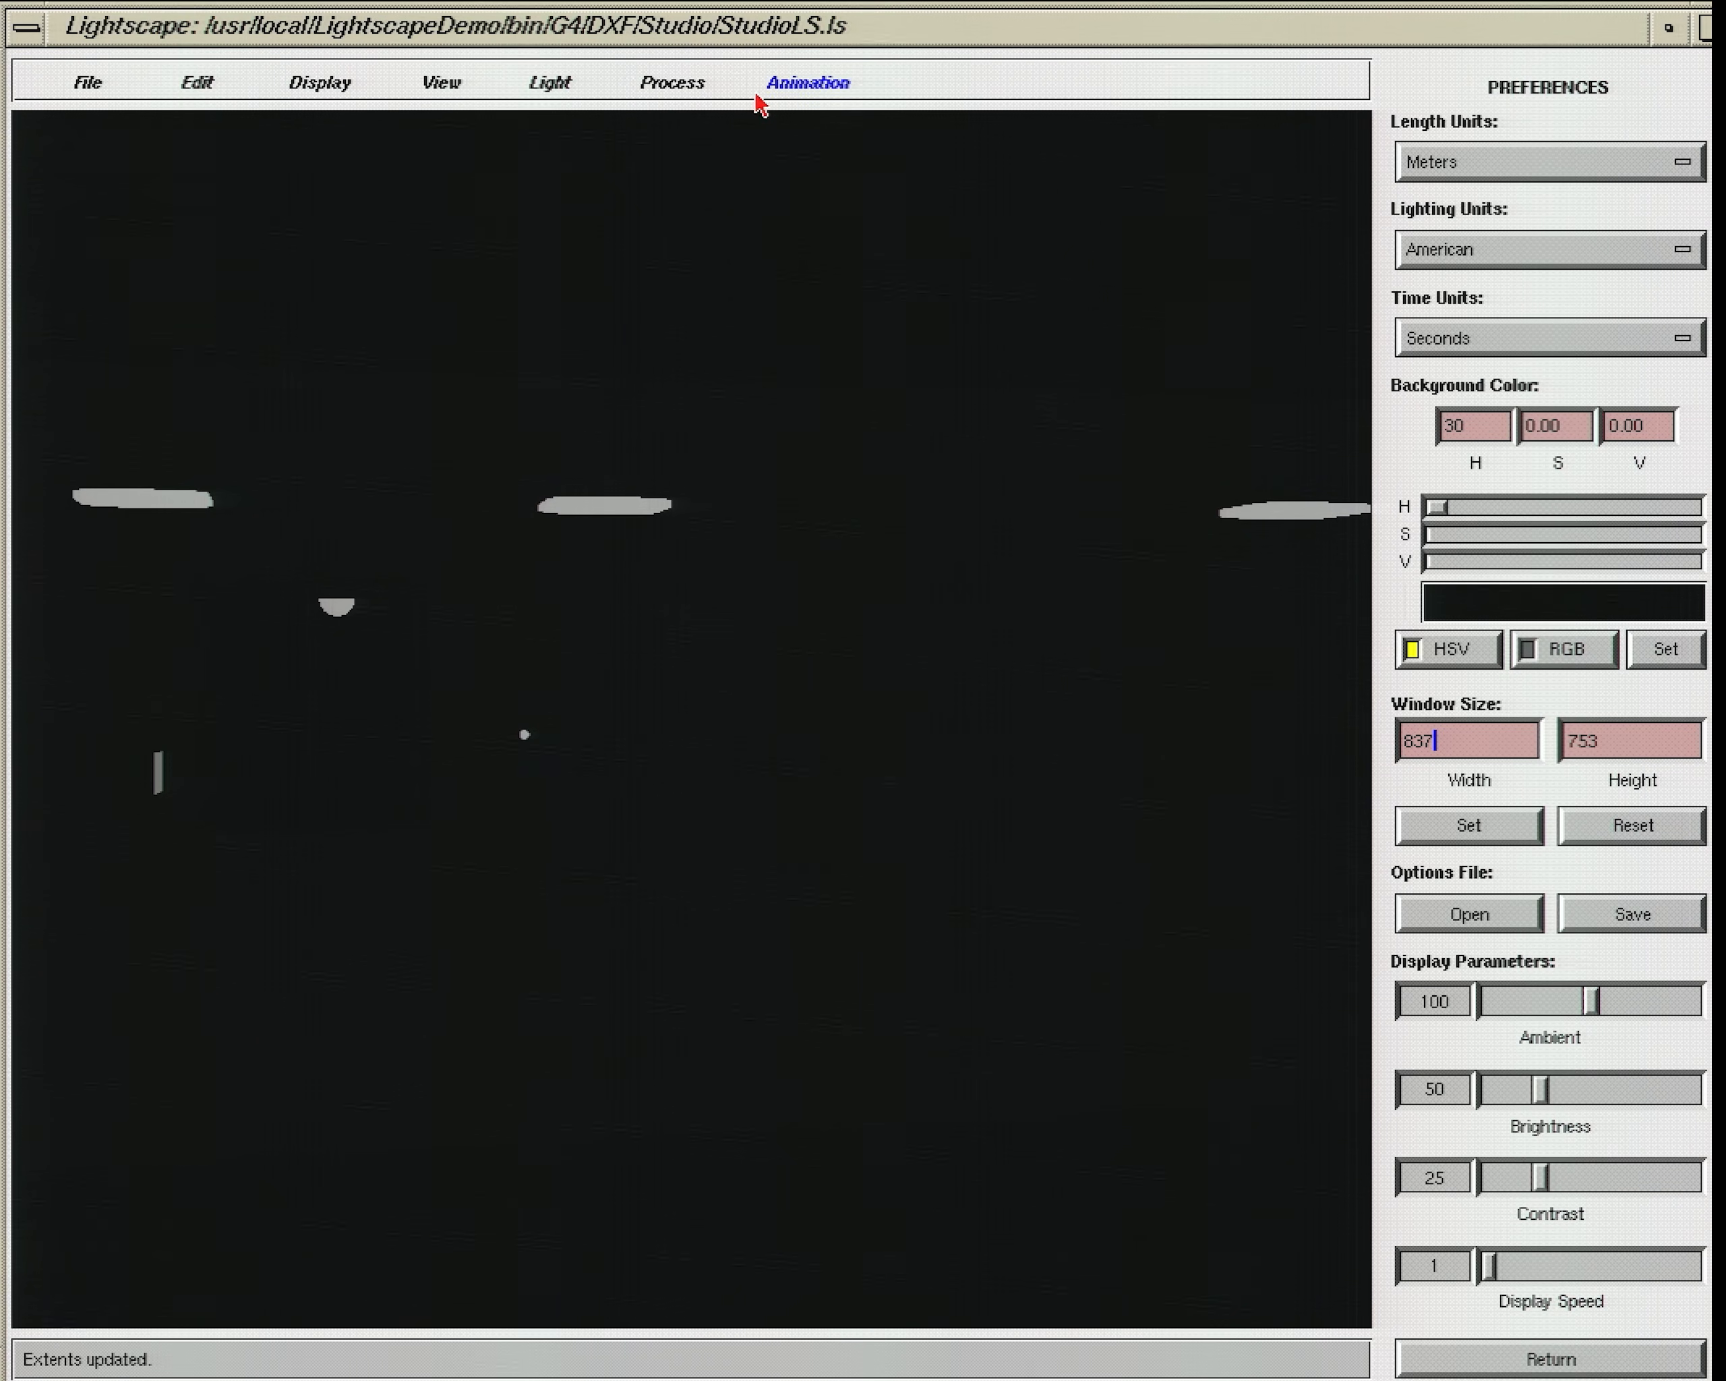
{"action": "left_click", "coordinate": [691, 89]}
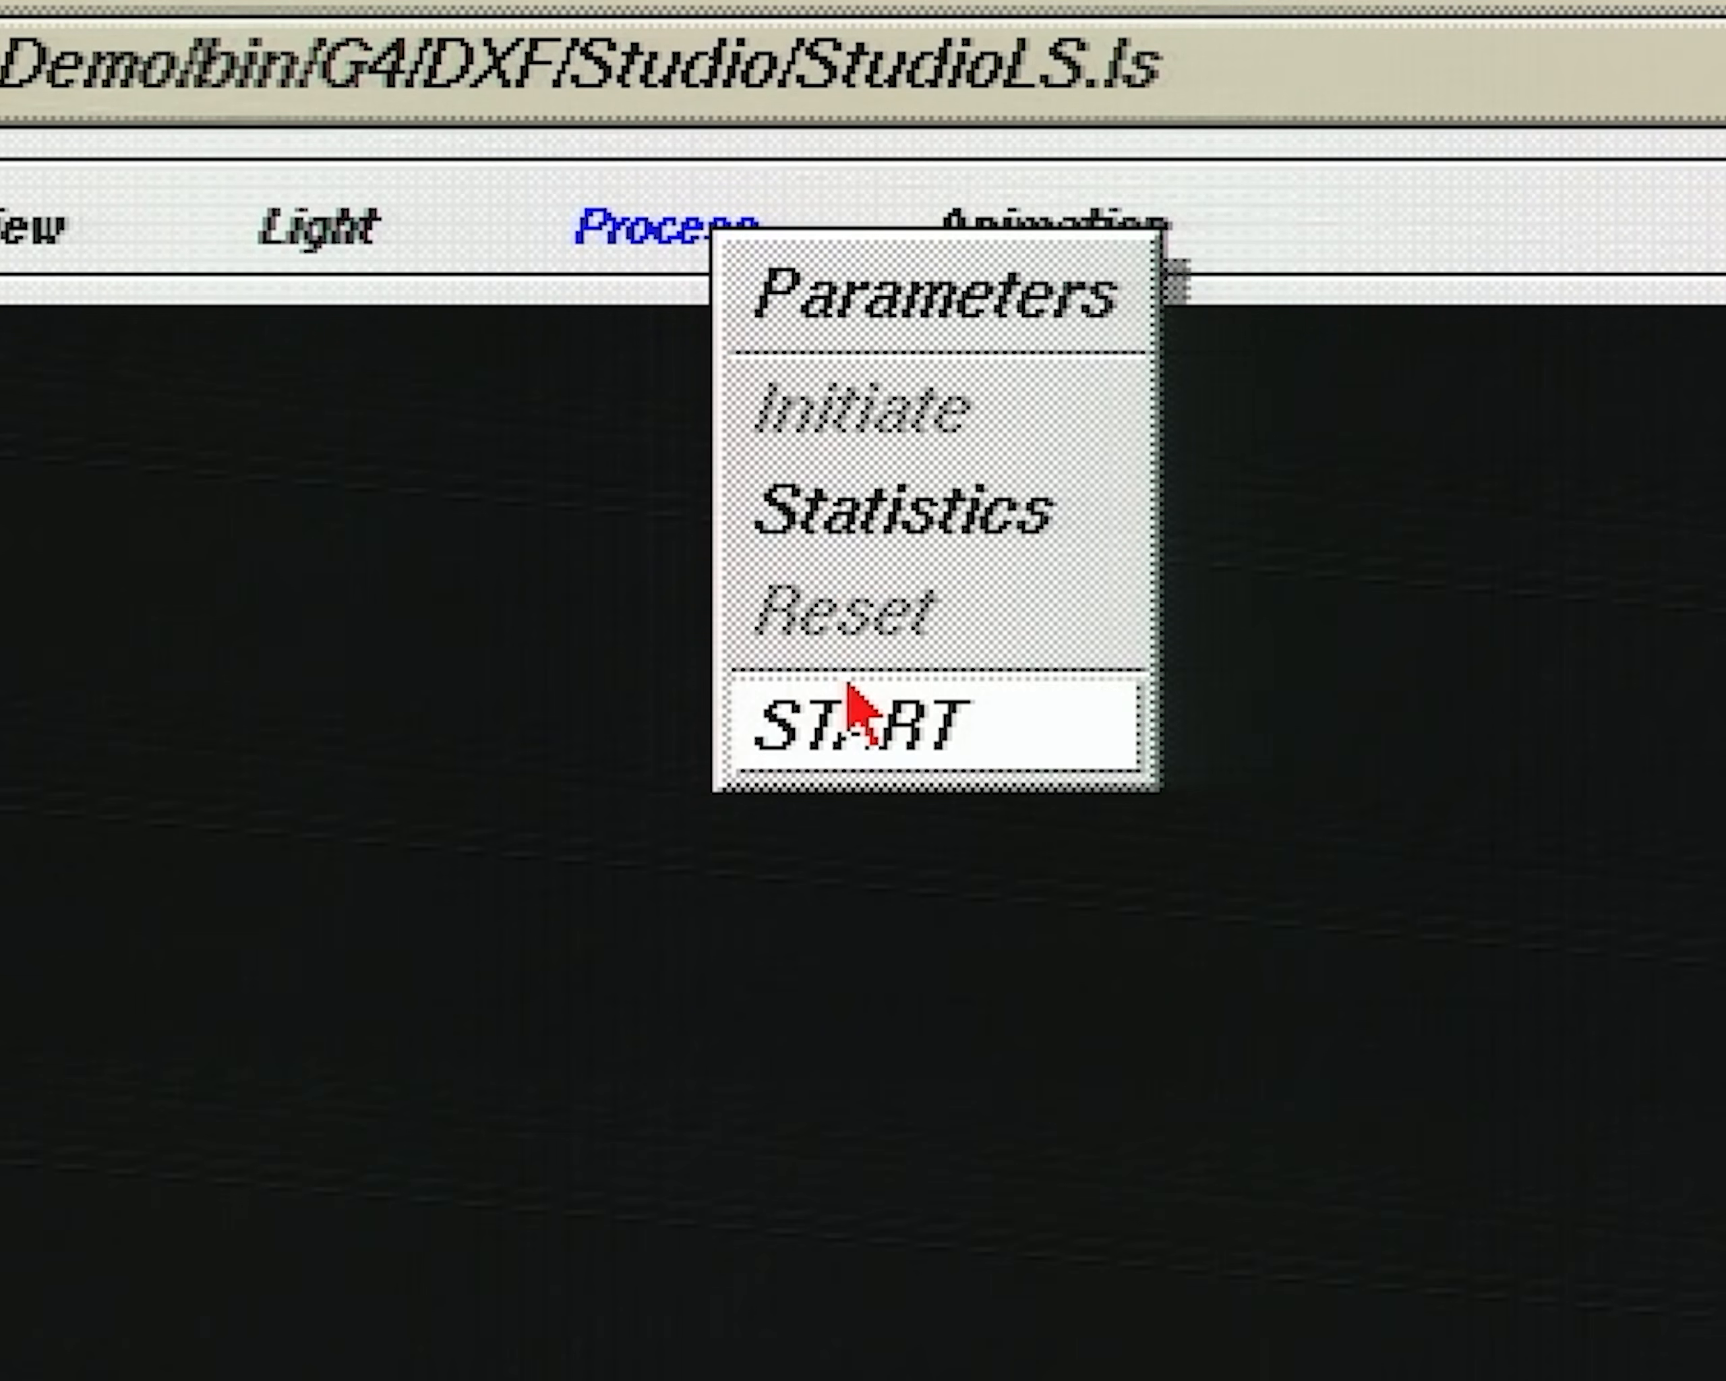
{"action": "left_click", "coordinate": [737, 252]}
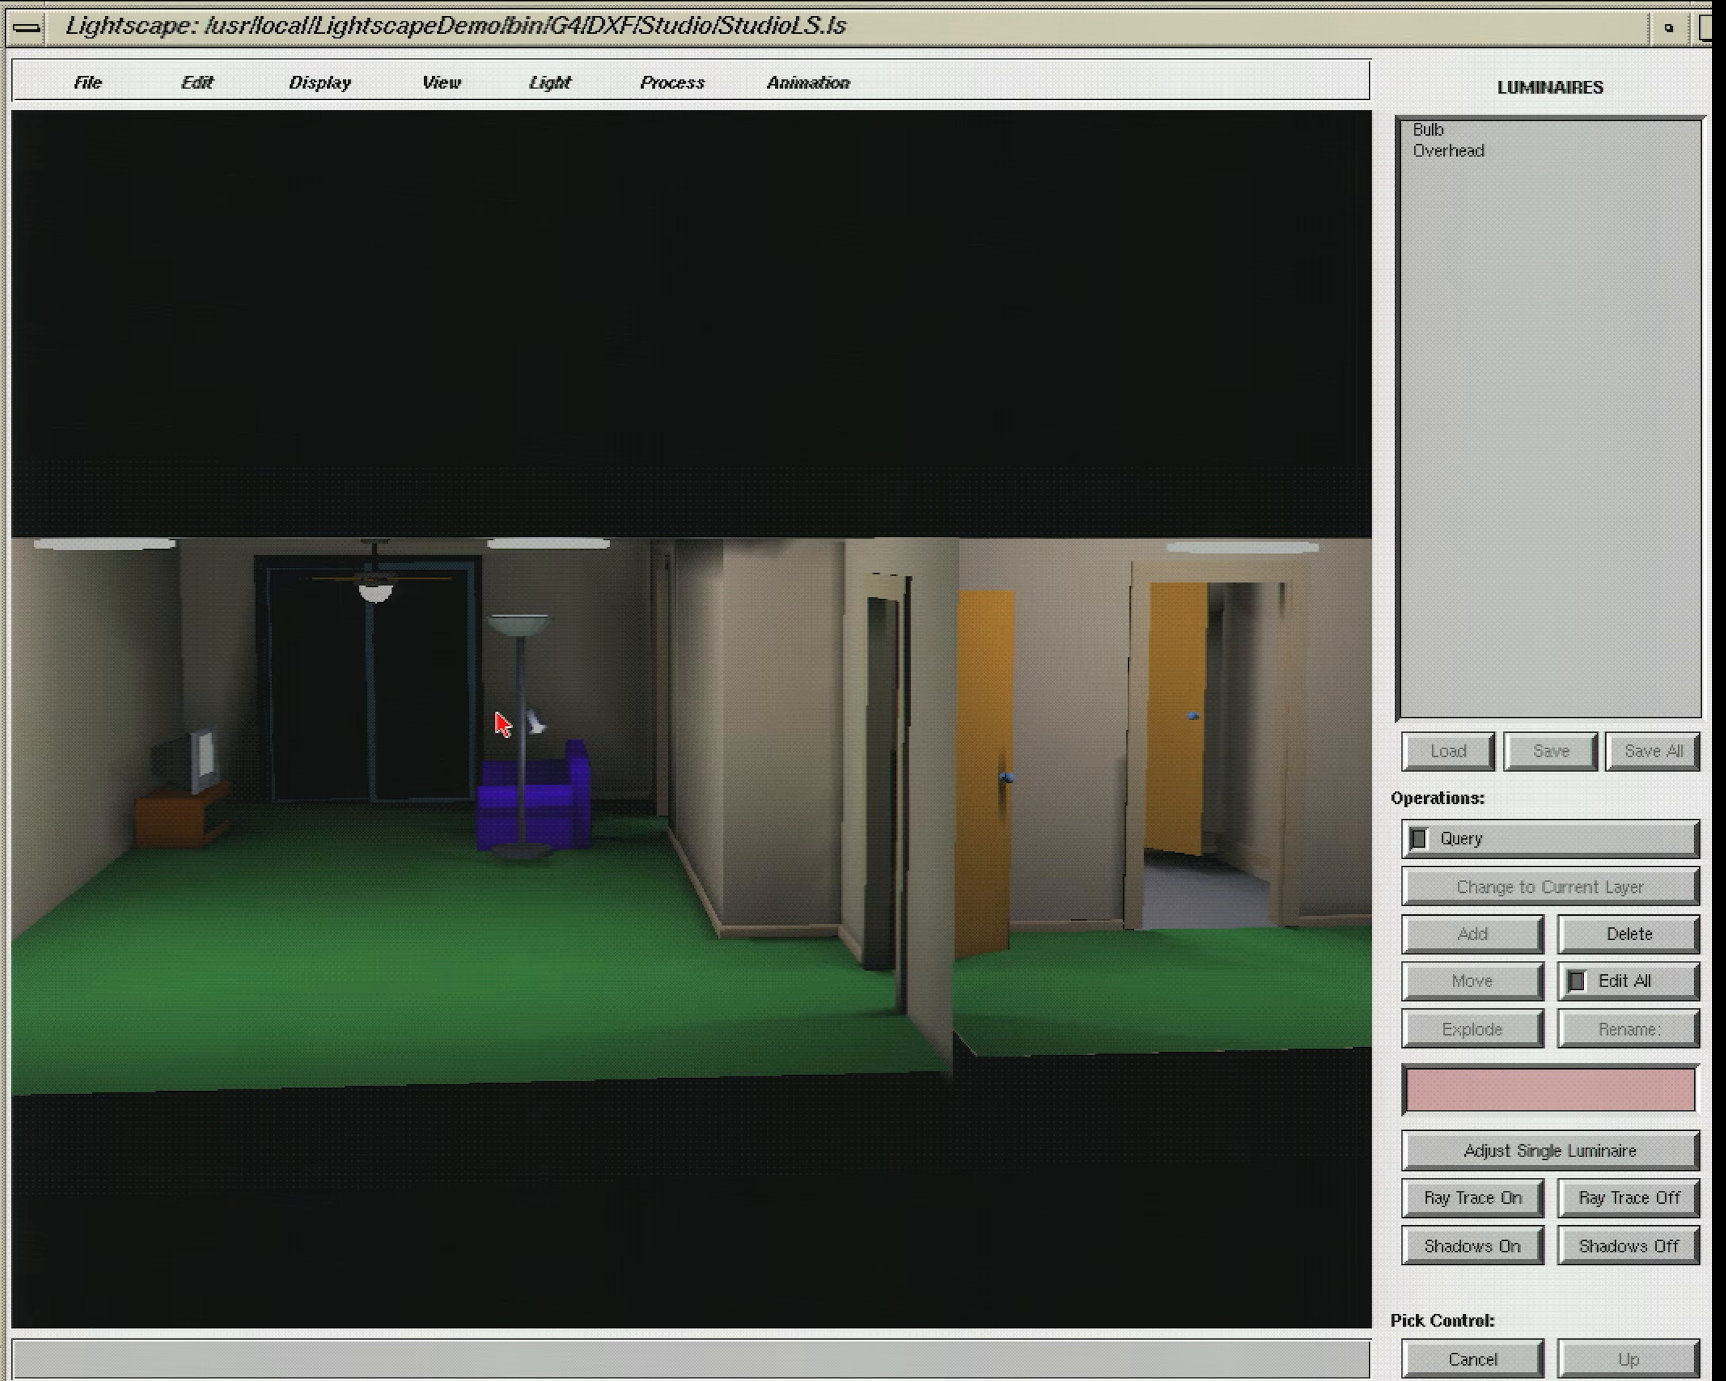
Step: Examine the lit studio from several viewpoints, including the living area with the couch, lamp, ceiling fan and windows
{"action": "middle_click_drag", "start_coordinate": [494, 809], "coordinate": [368, 600]}
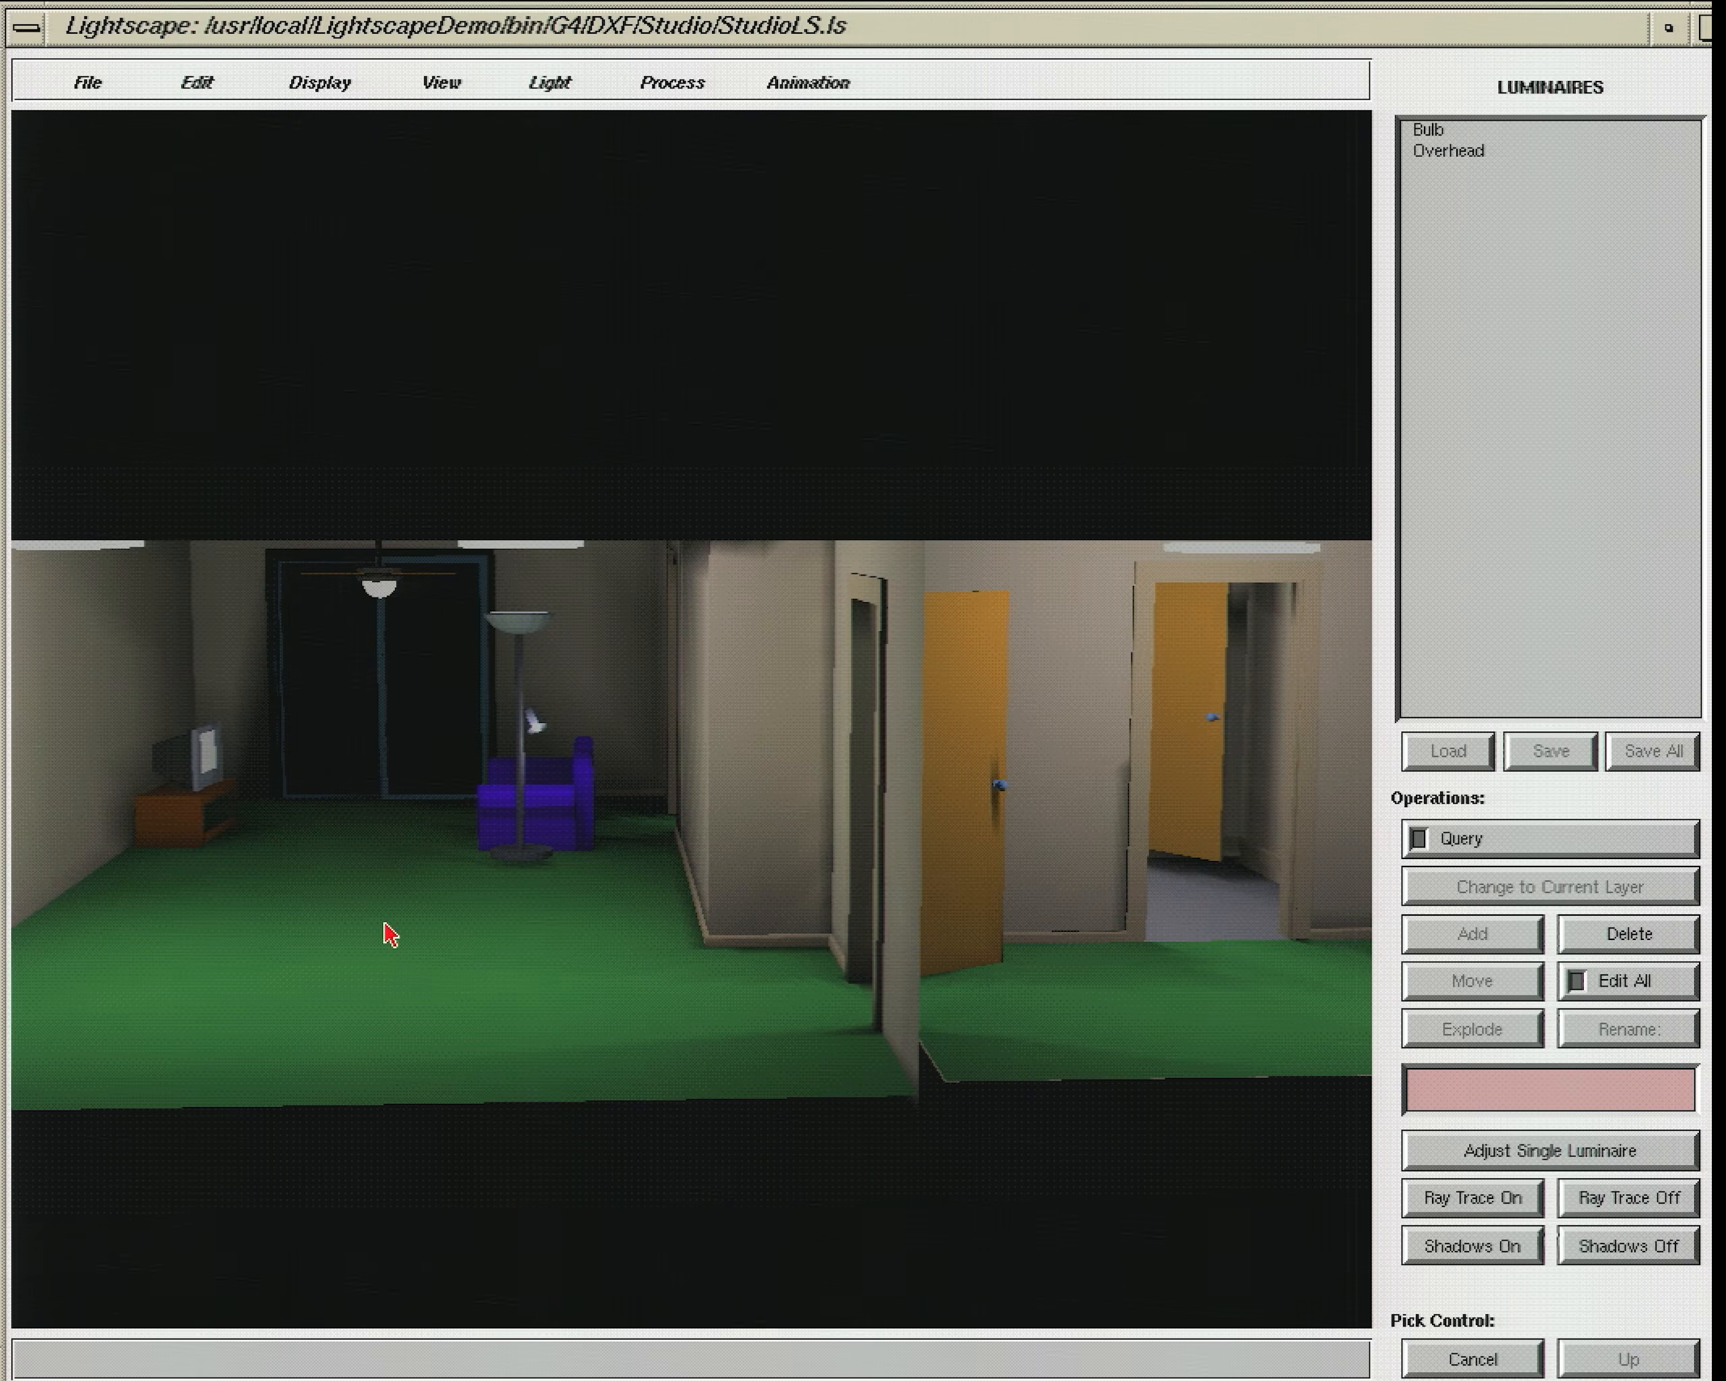
{"action": "middle_click_drag", "start_coordinate": [390, 934], "coordinate": [693, 803]}
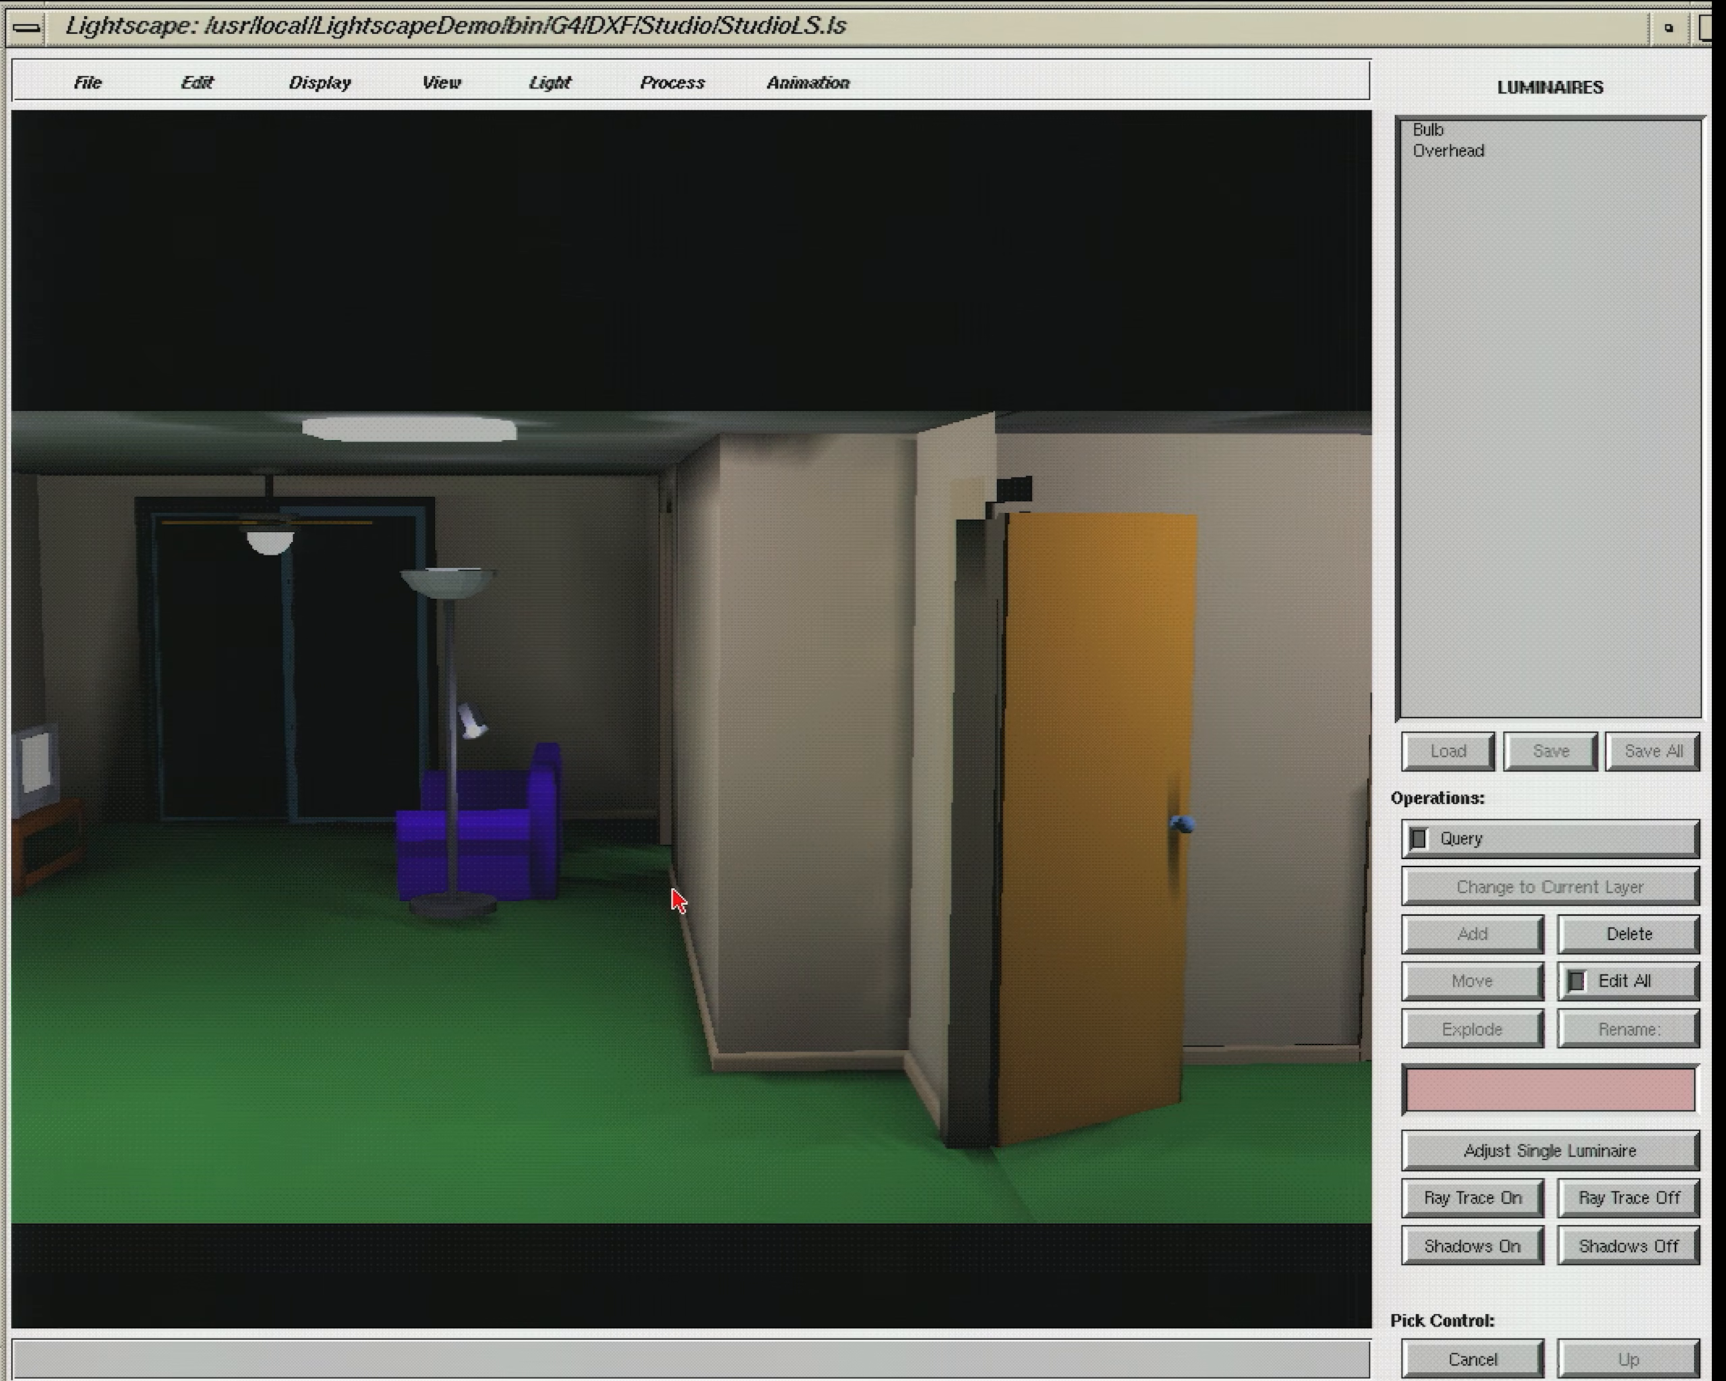
{"action": "middle_click_drag", "start_coordinate": [667, 1026], "coordinate": [928, 825]}
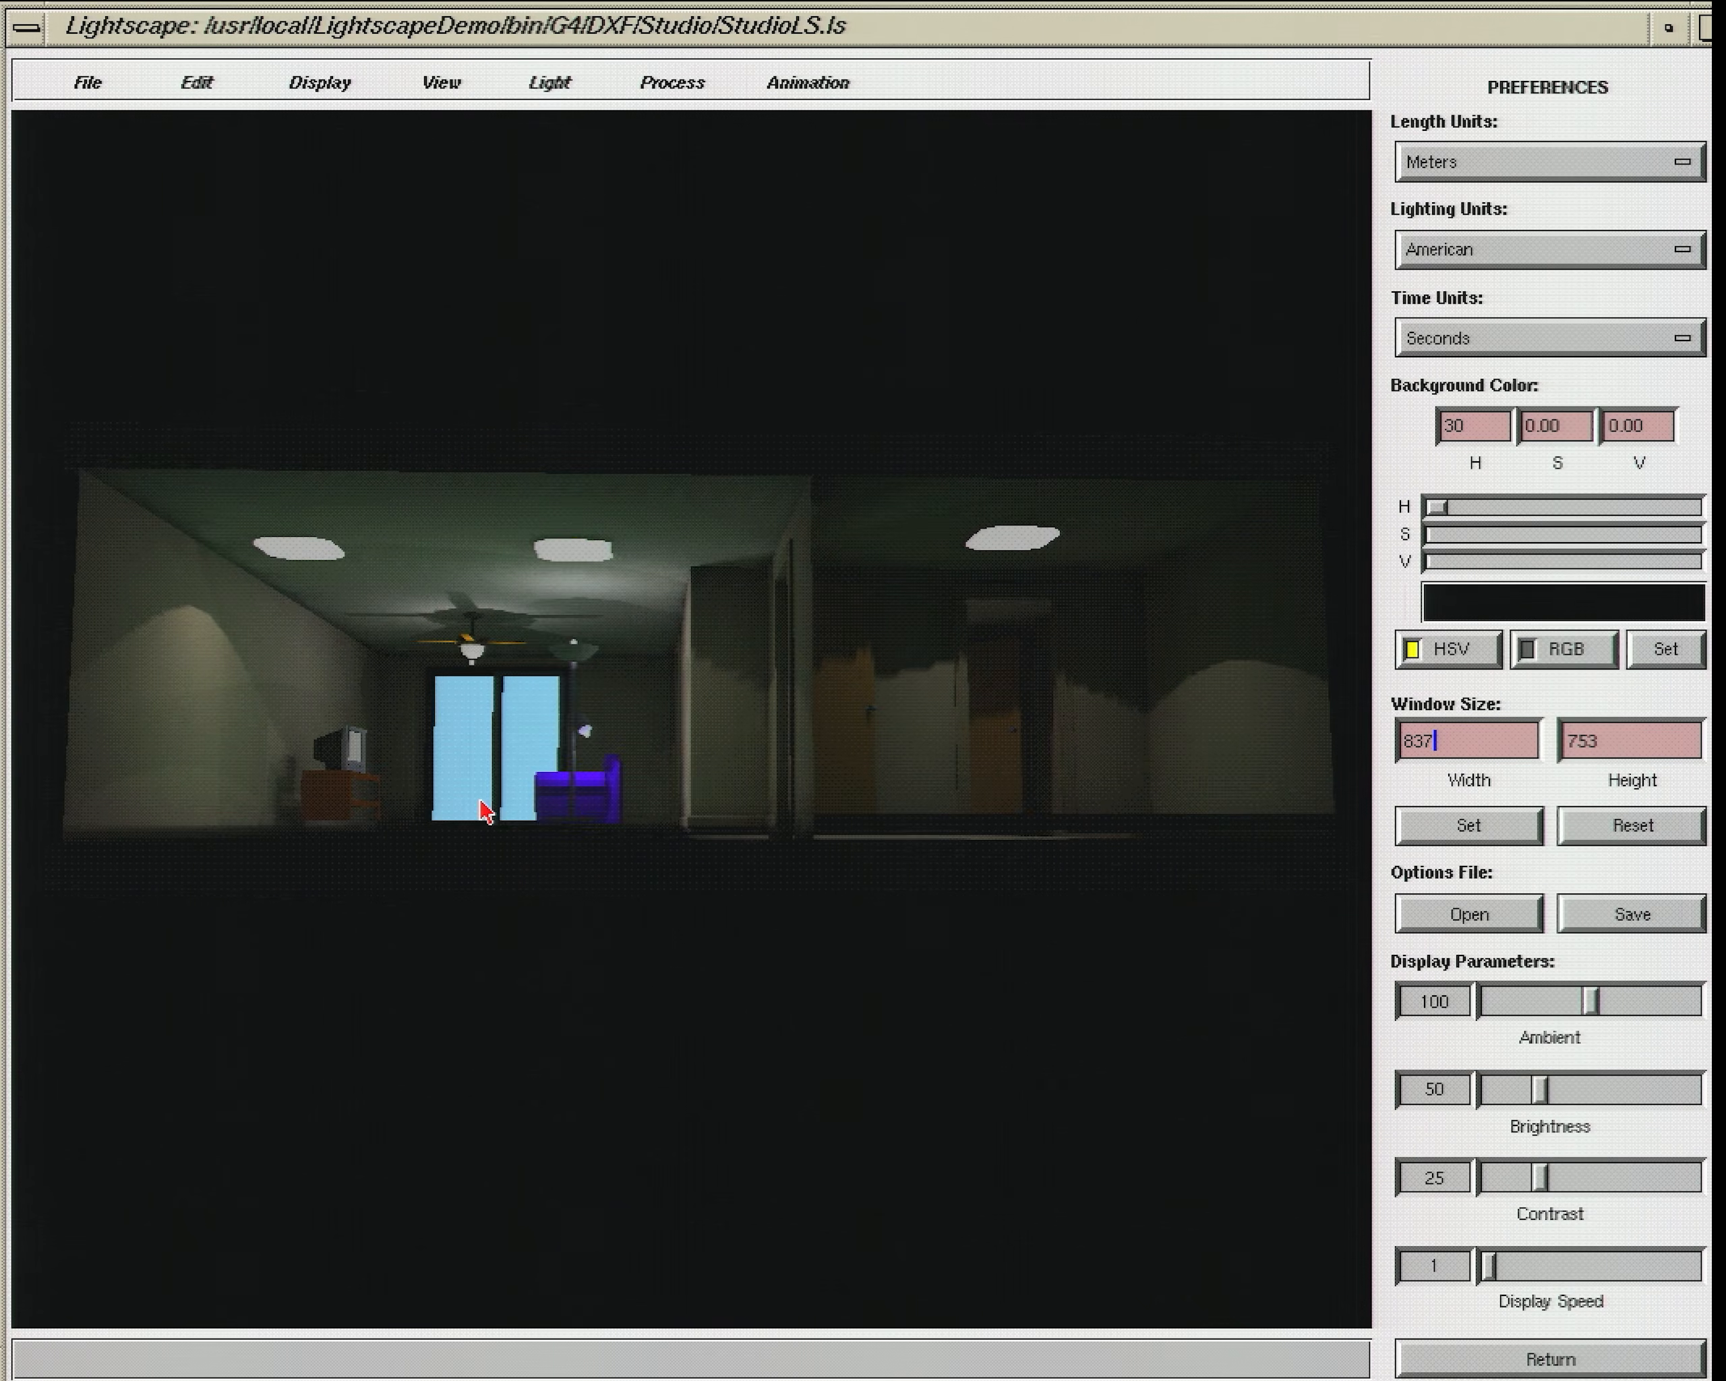
{"action": "middle_click_drag", "start_coordinate": [482, 801], "coordinate": [475, 783]}
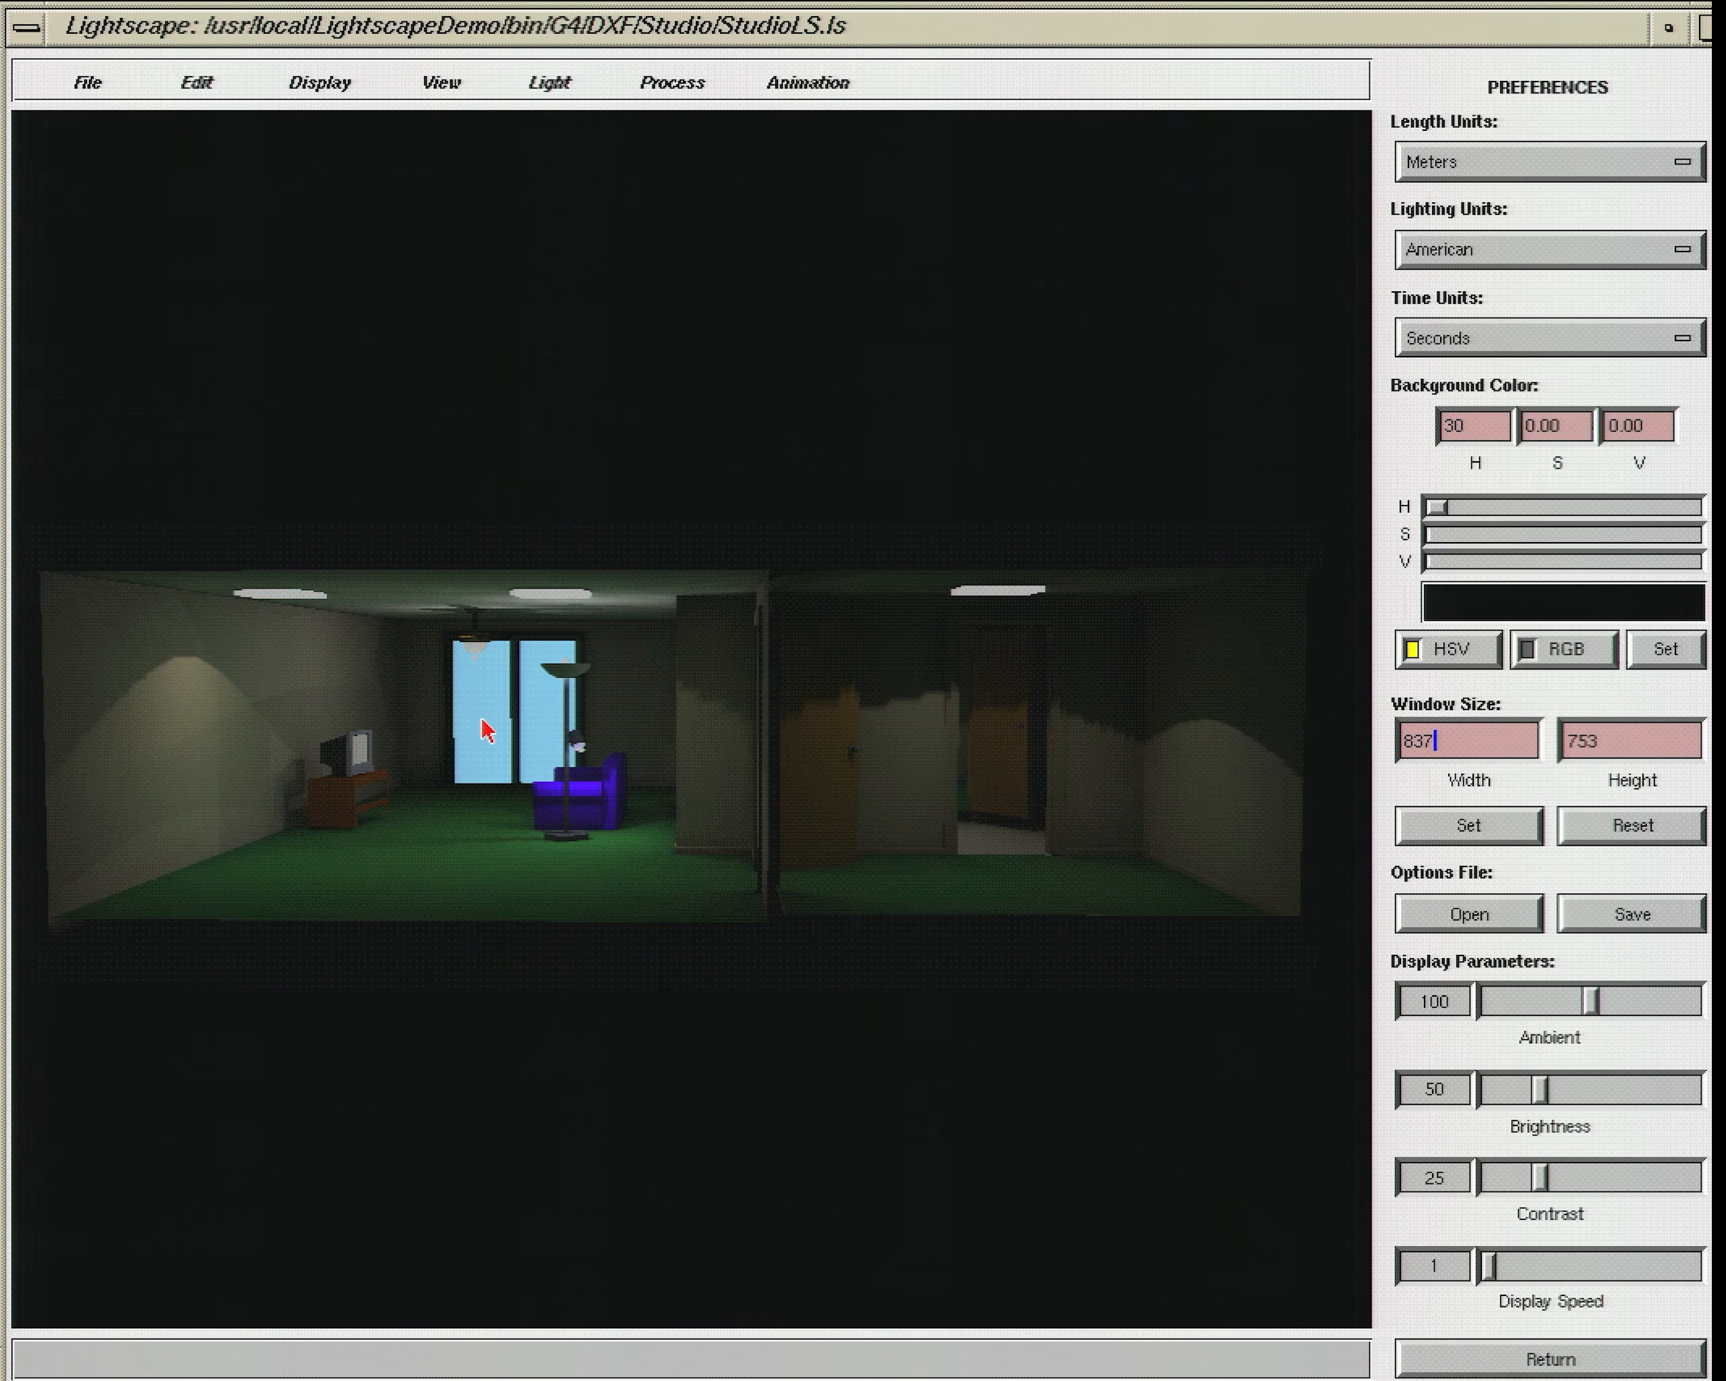
{"action": "middle_click_drag", "start_coordinate": [488, 636], "coordinate": [492, 614]}
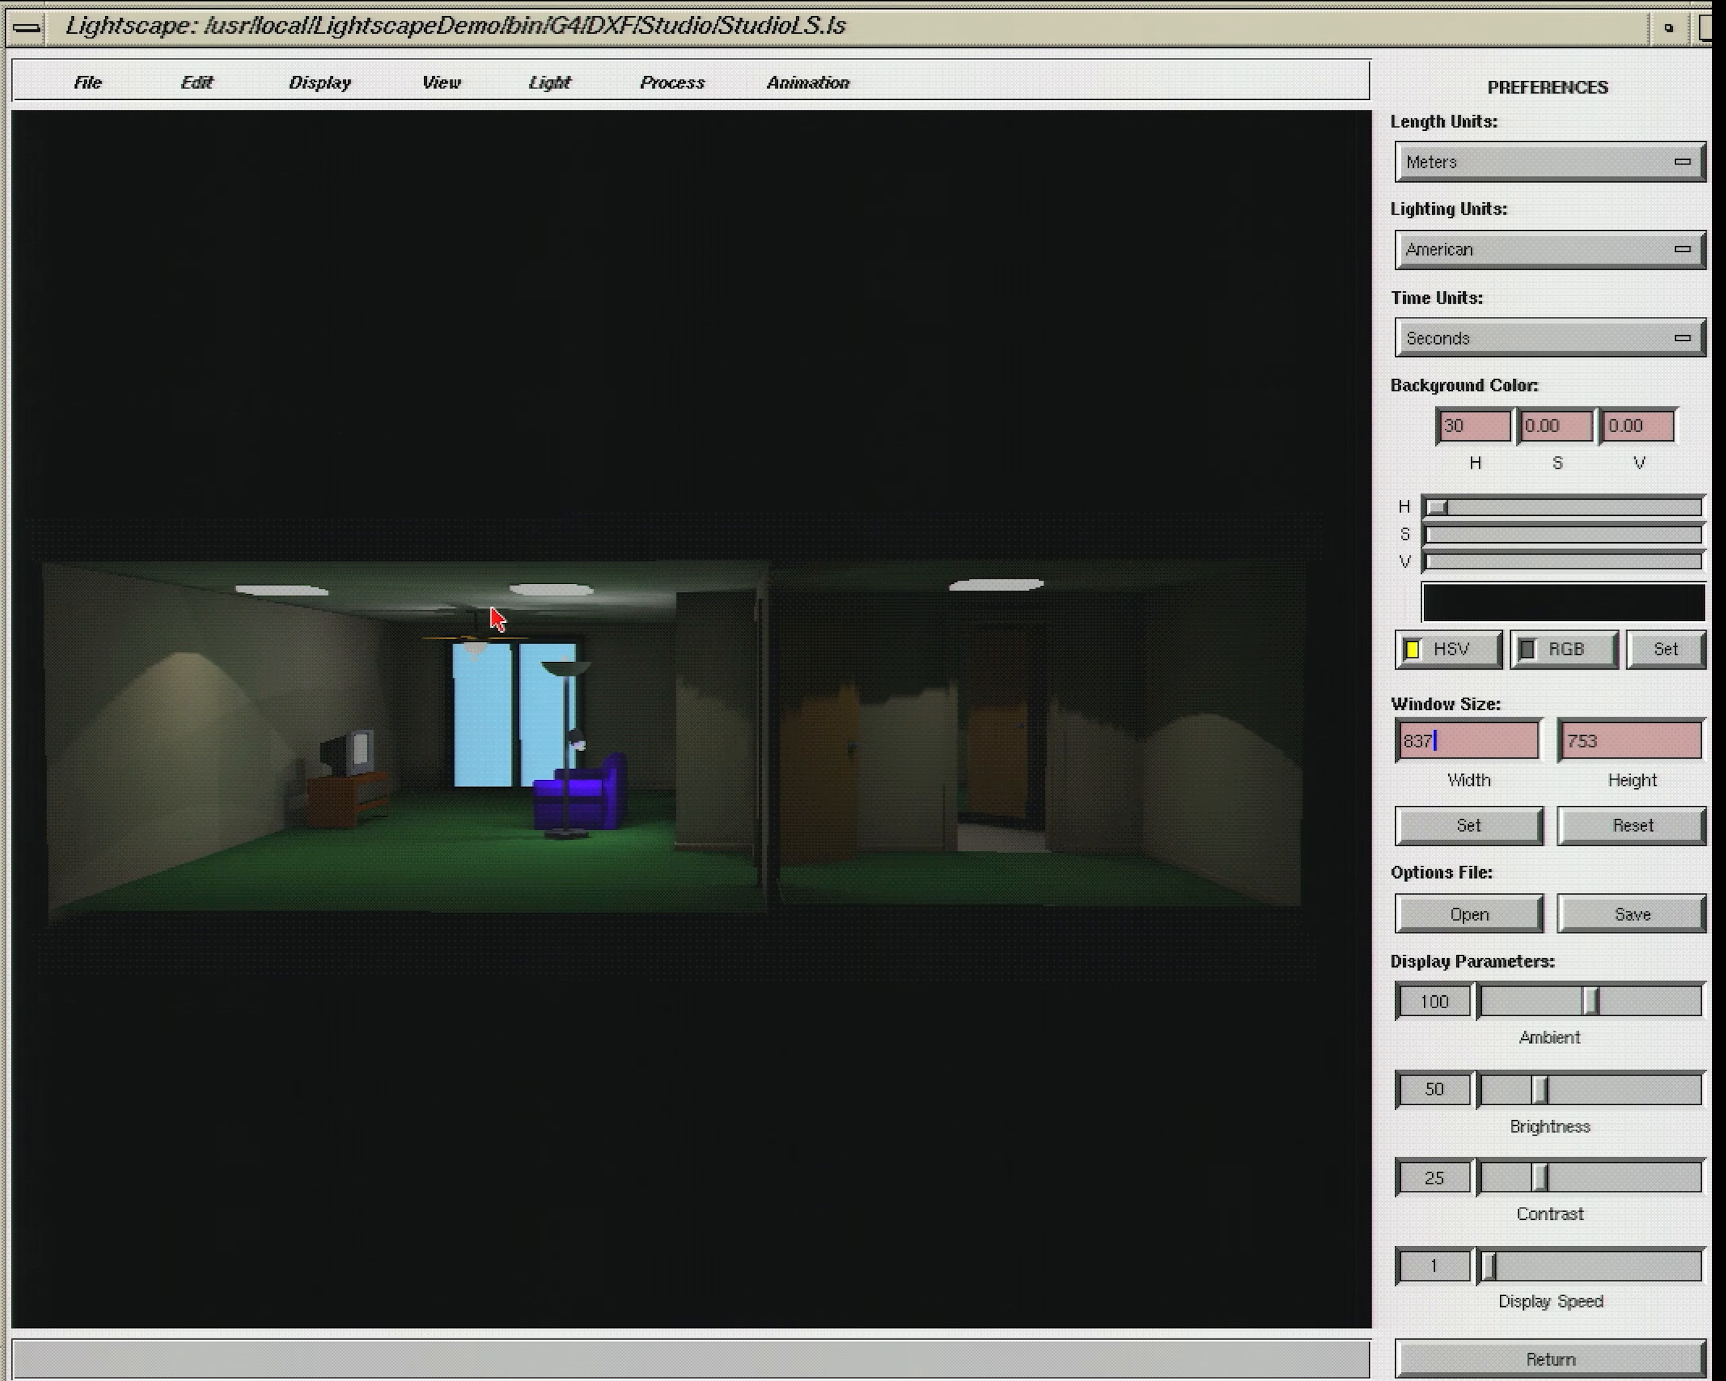
{"action": "middle_click_drag", "start_coordinate": [509, 344], "coordinate": [425, 1117]}
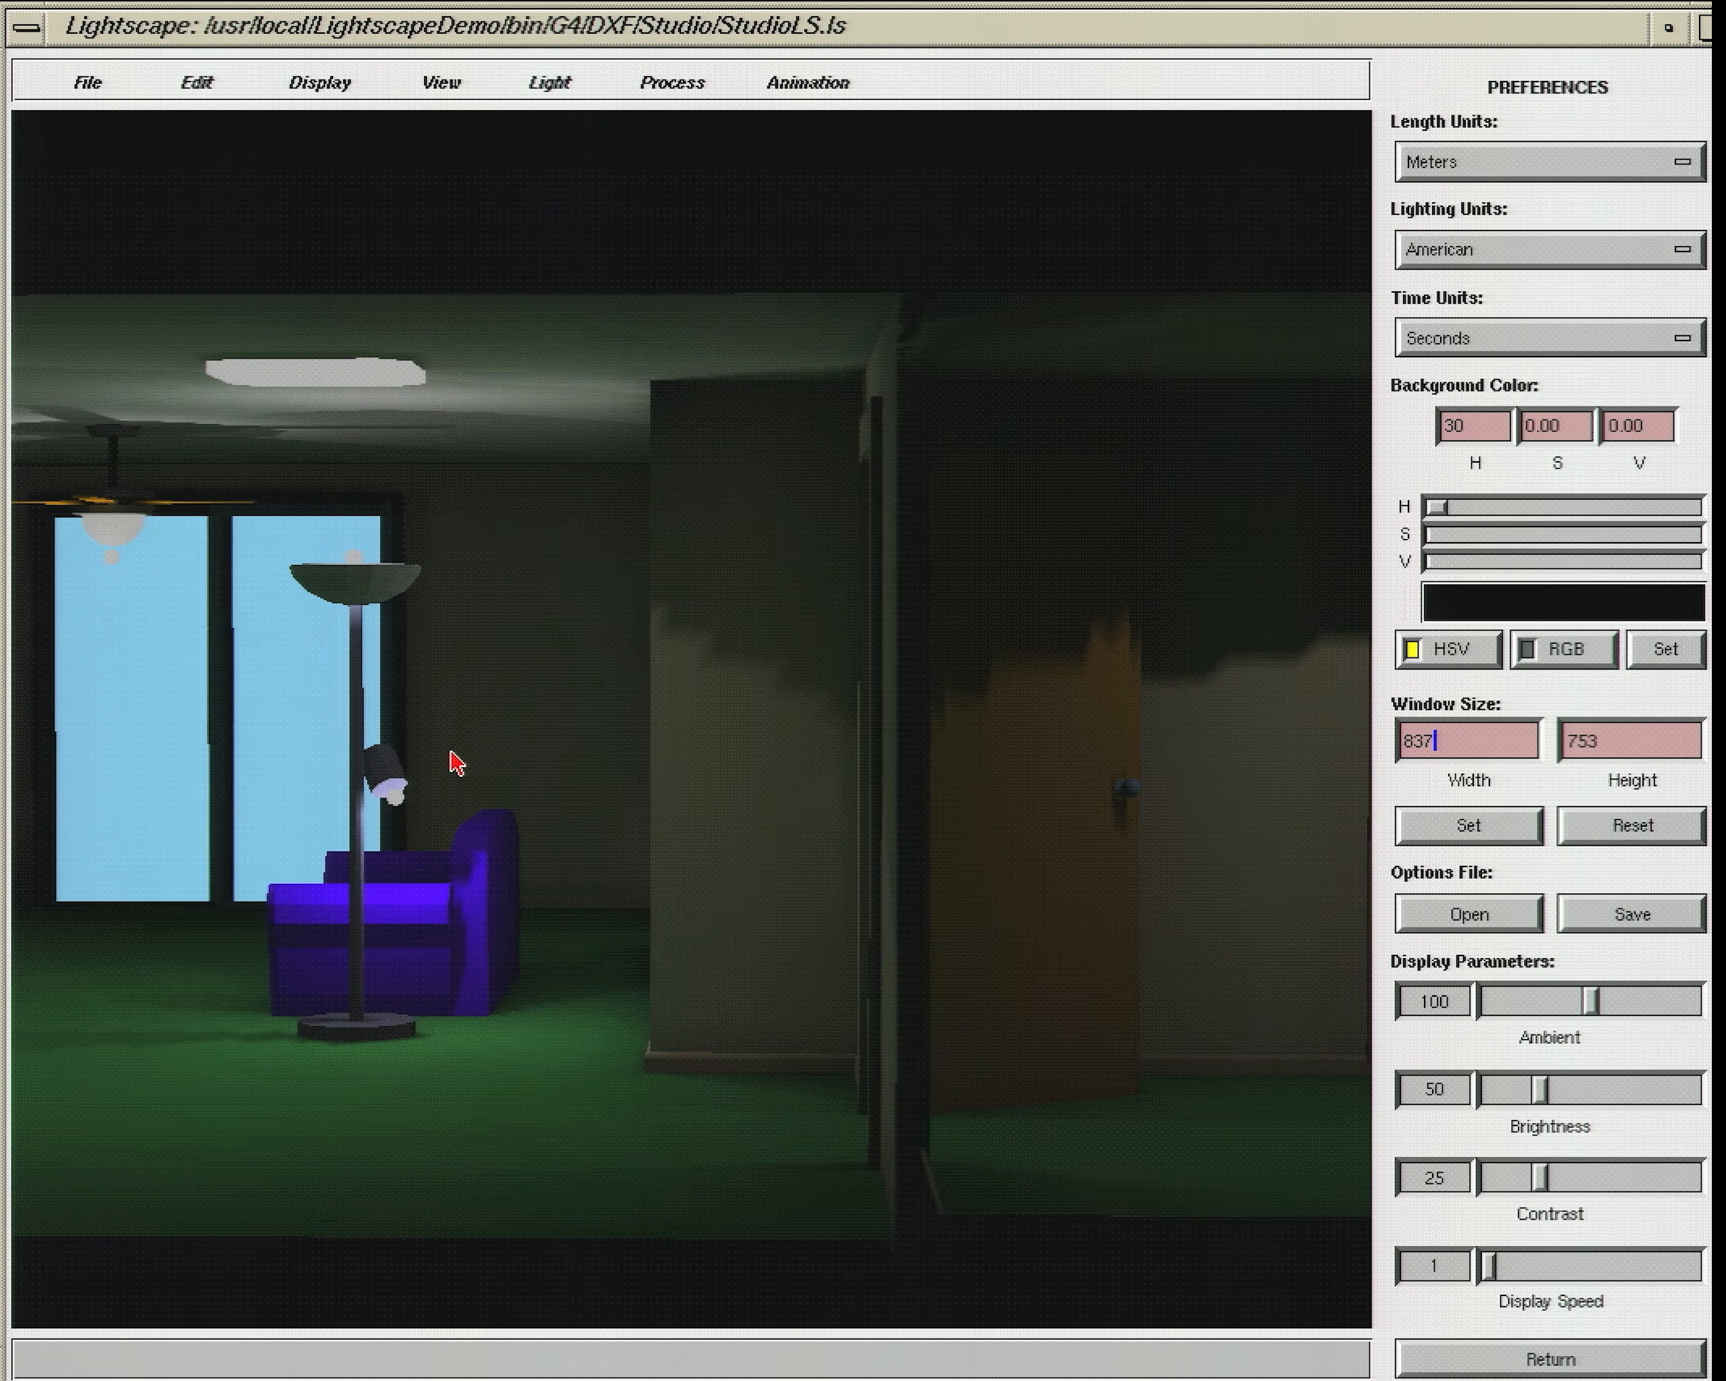
{"action": "middle_click_drag", "start_coordinate": [518, 748], "coordinate": [764, 723]}
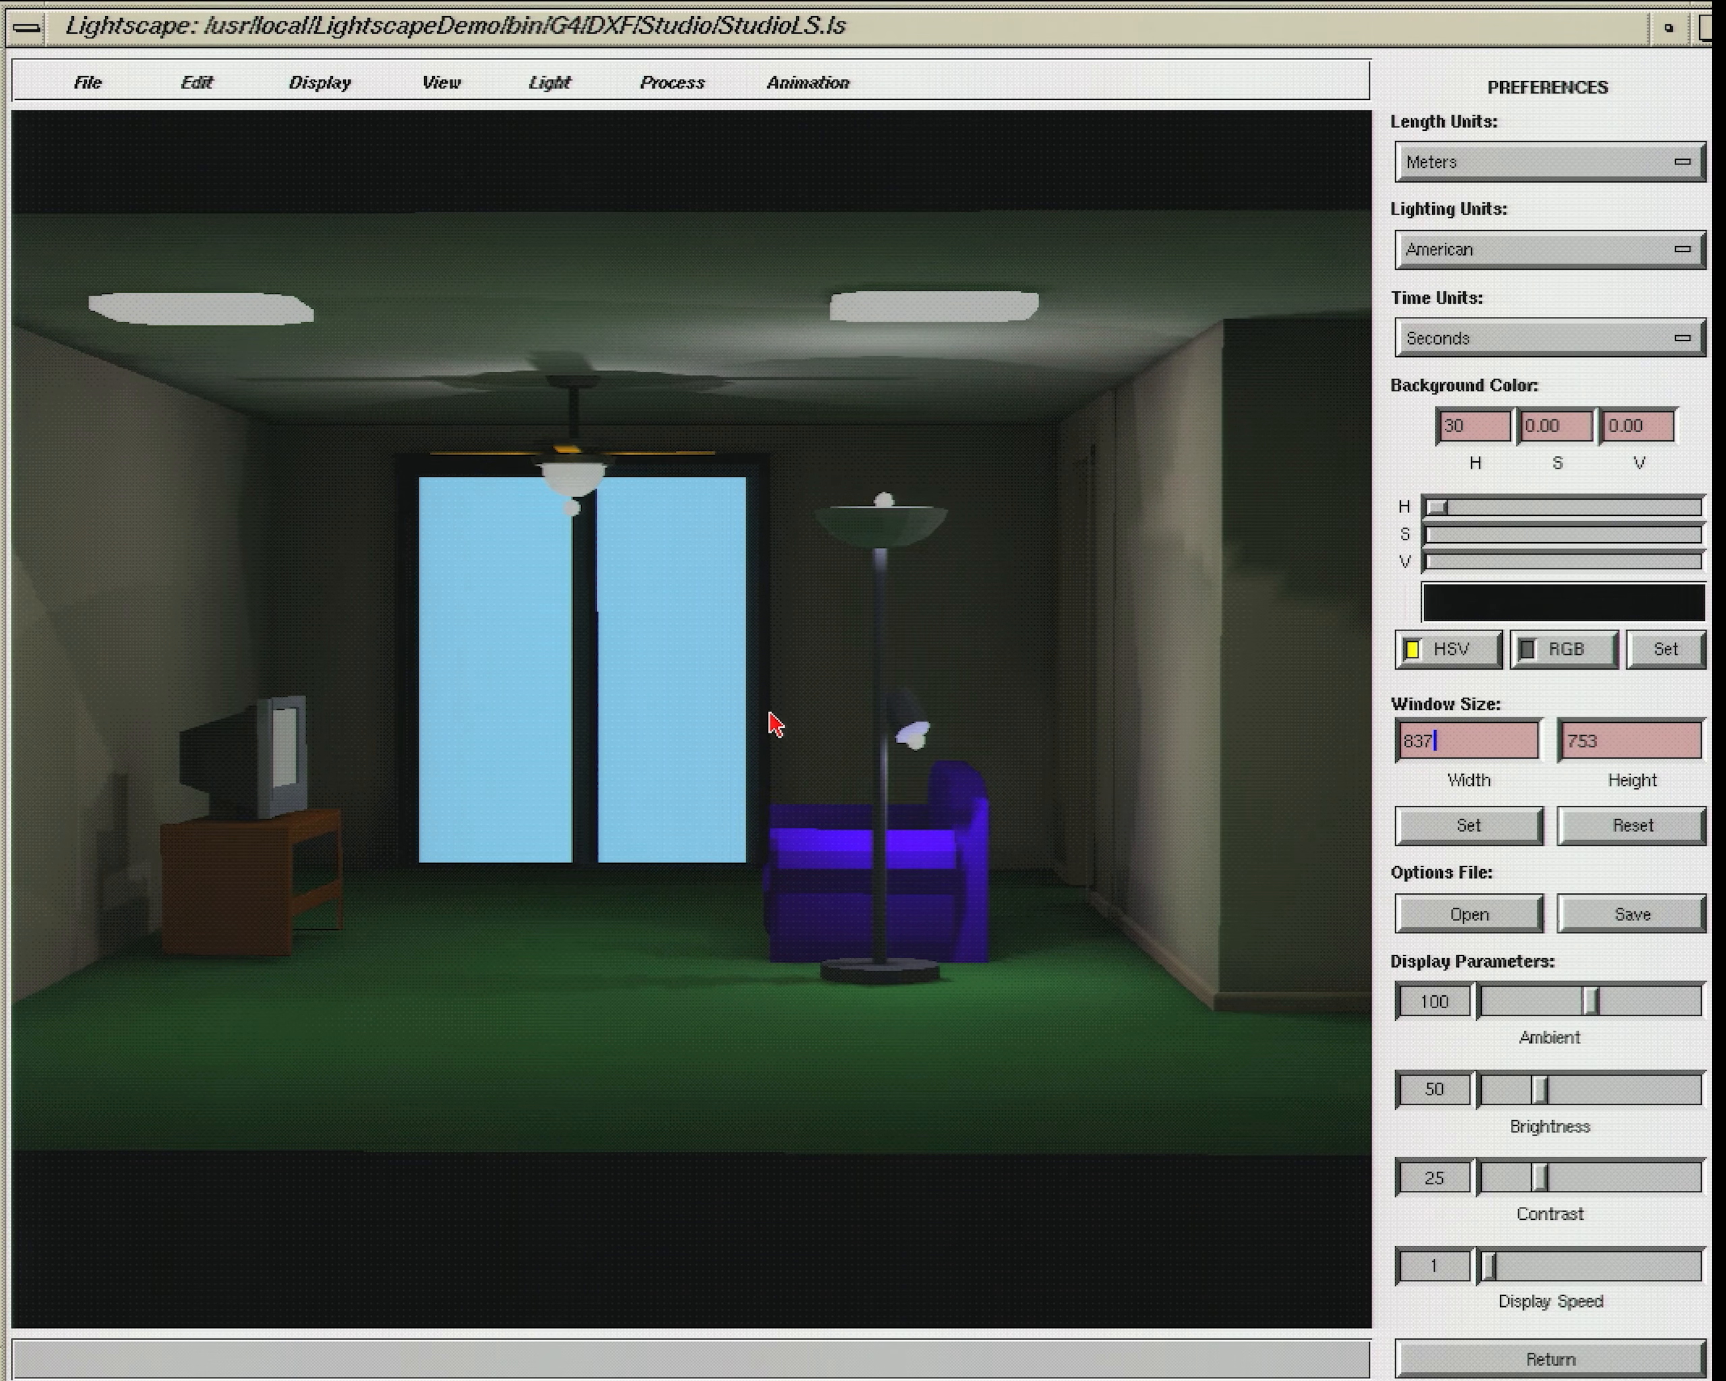
{"action": "middle_click_drag", "start_coordinate": [768, 713], "coordinate": [675, 708]}
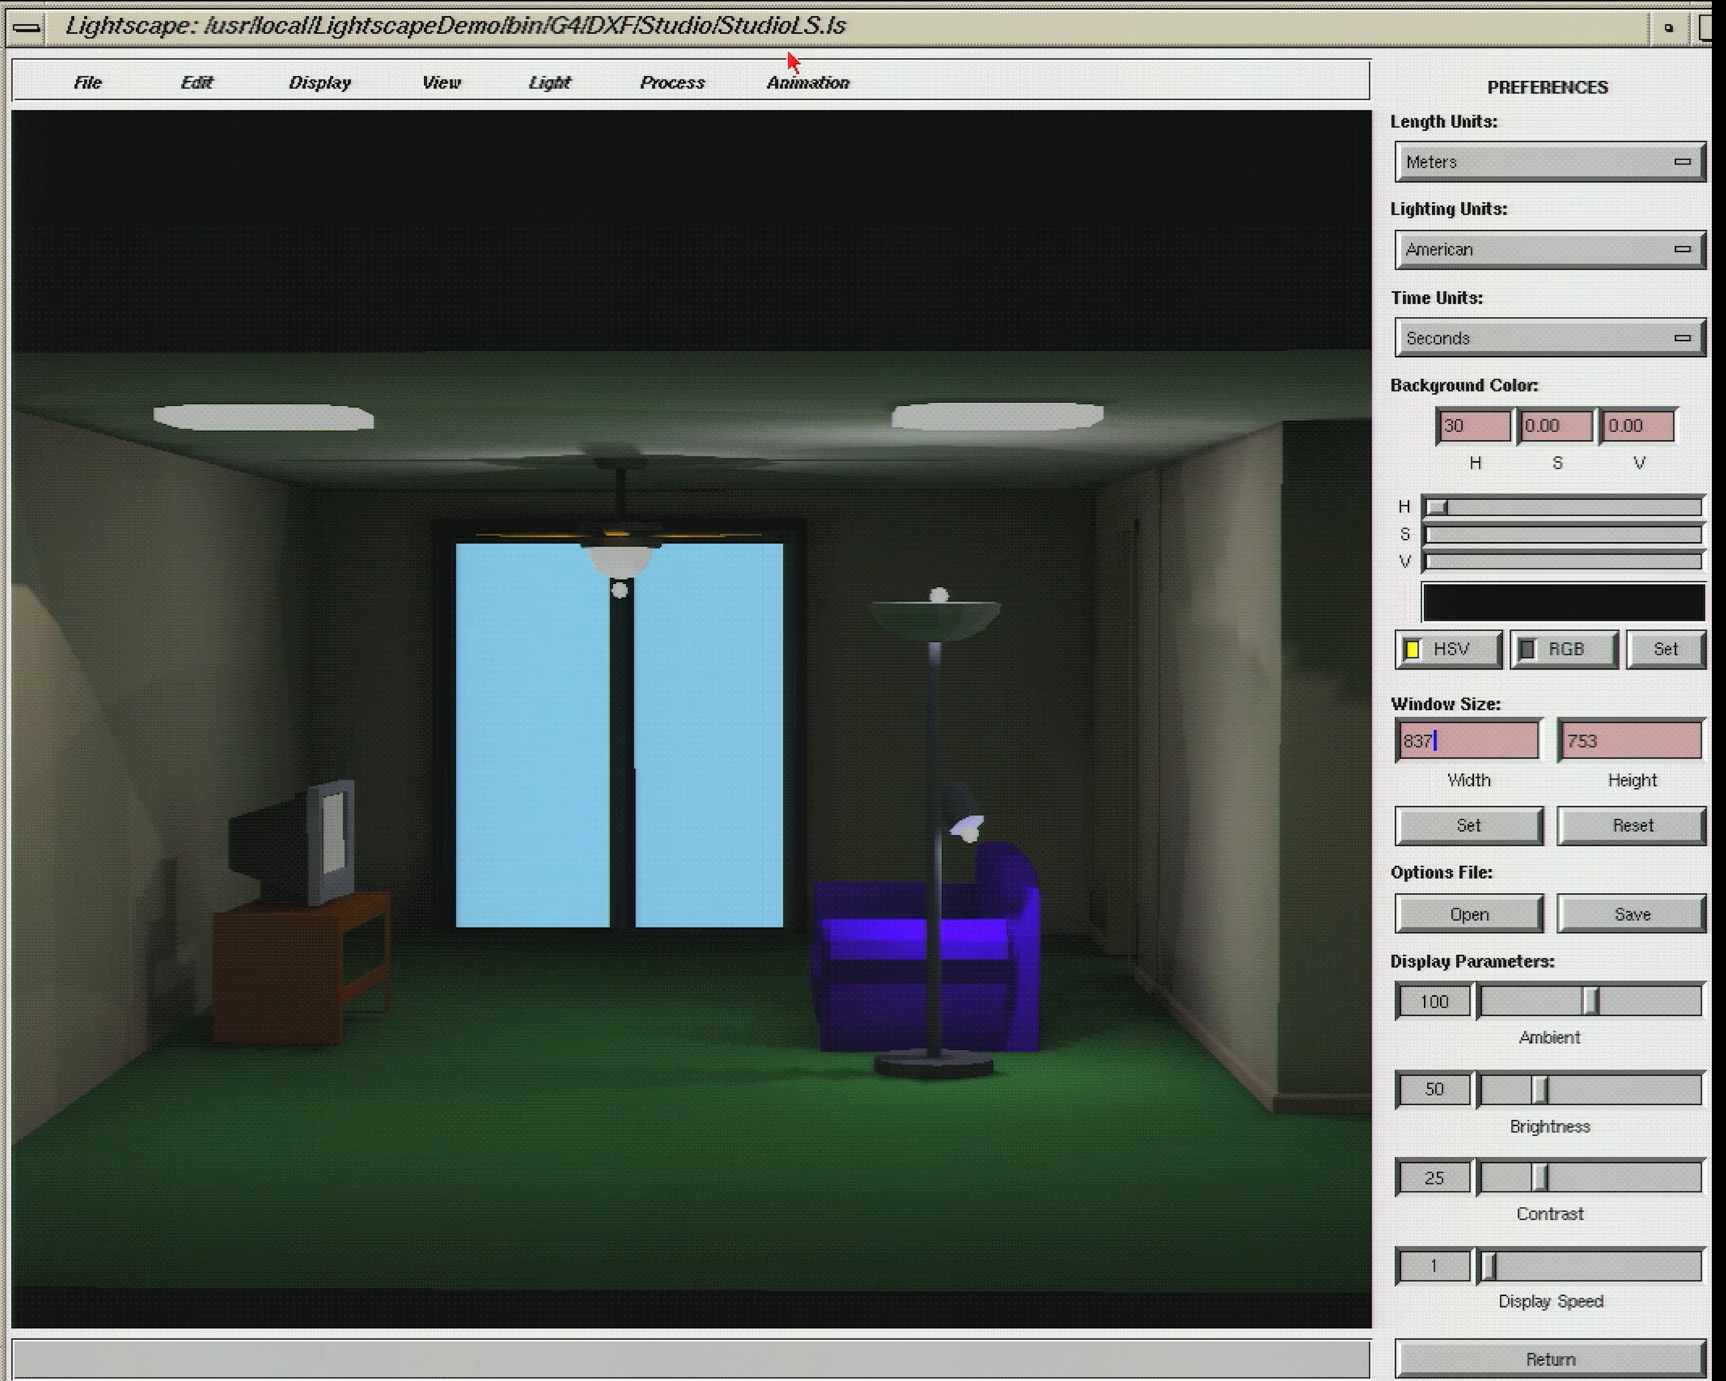
Step: Add three keyframes in plan view to extend the camera path up through the living area, and play the animation preview
{"action": "left_click", "coordinate": [807, 82]}
{"action": "left_click", "coordinate": [858, 211]}
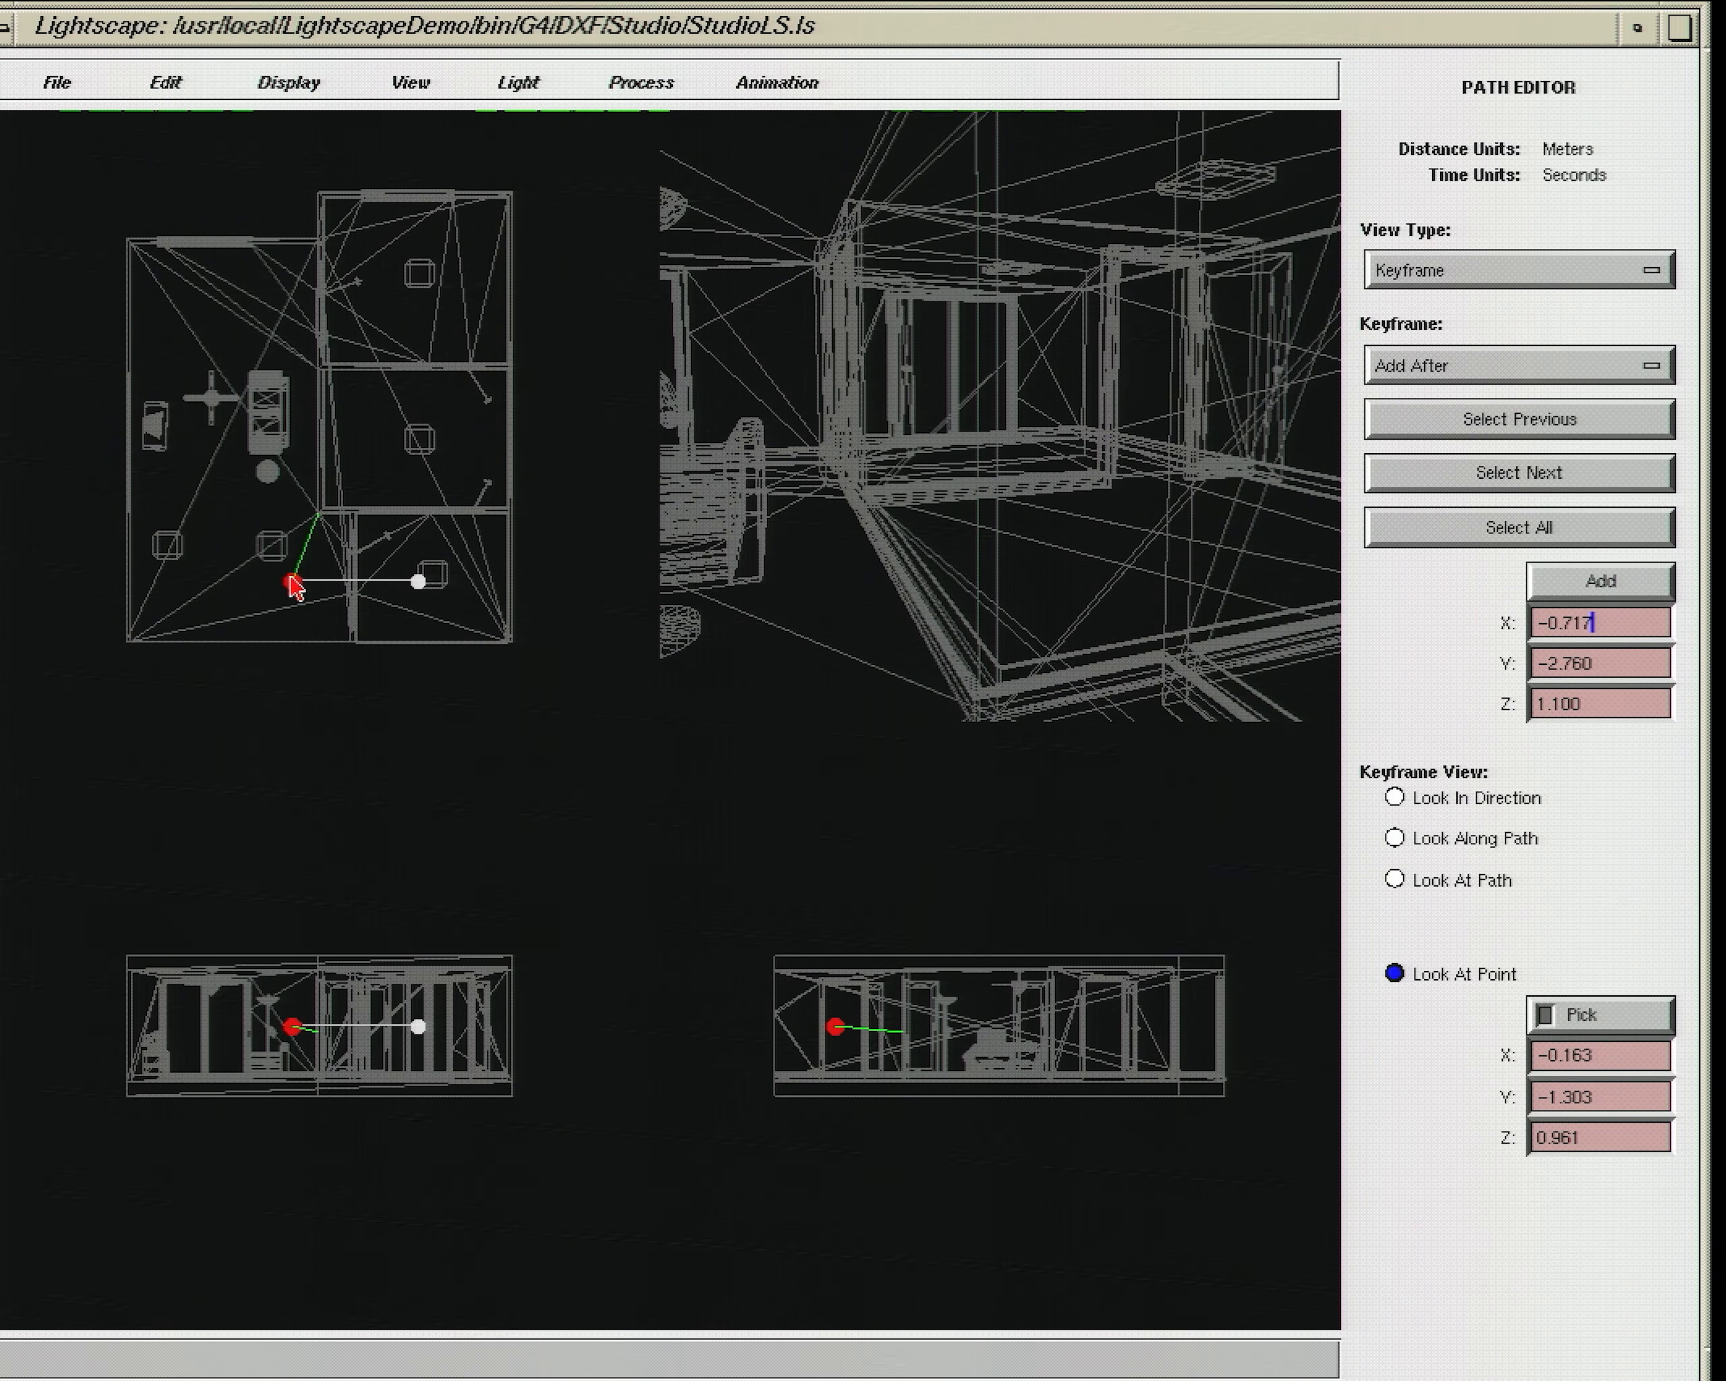
{"action": "left_click", "coordinate": [220, 515]}
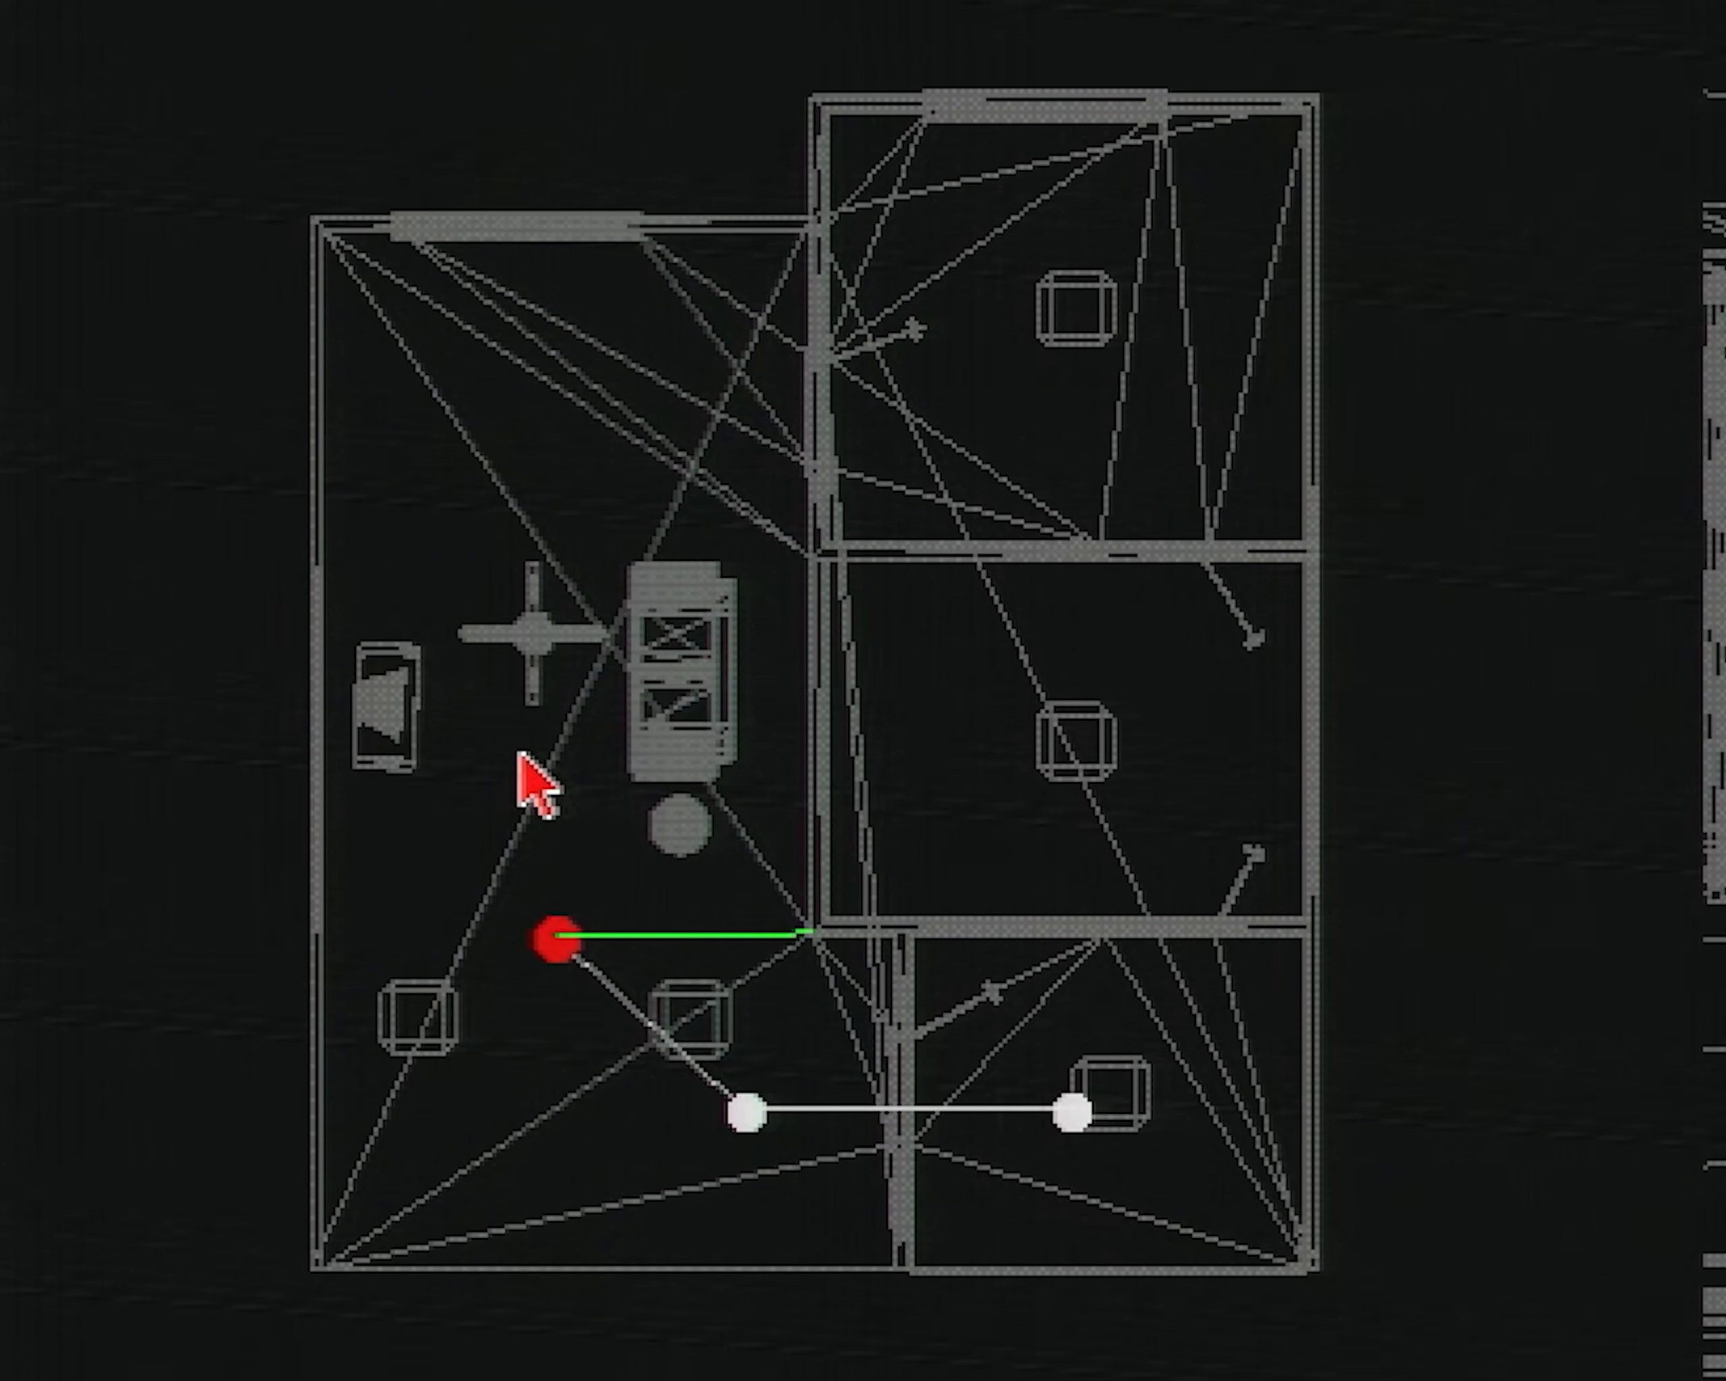
{"action": "left_click", "coordinate": [517, 750]}
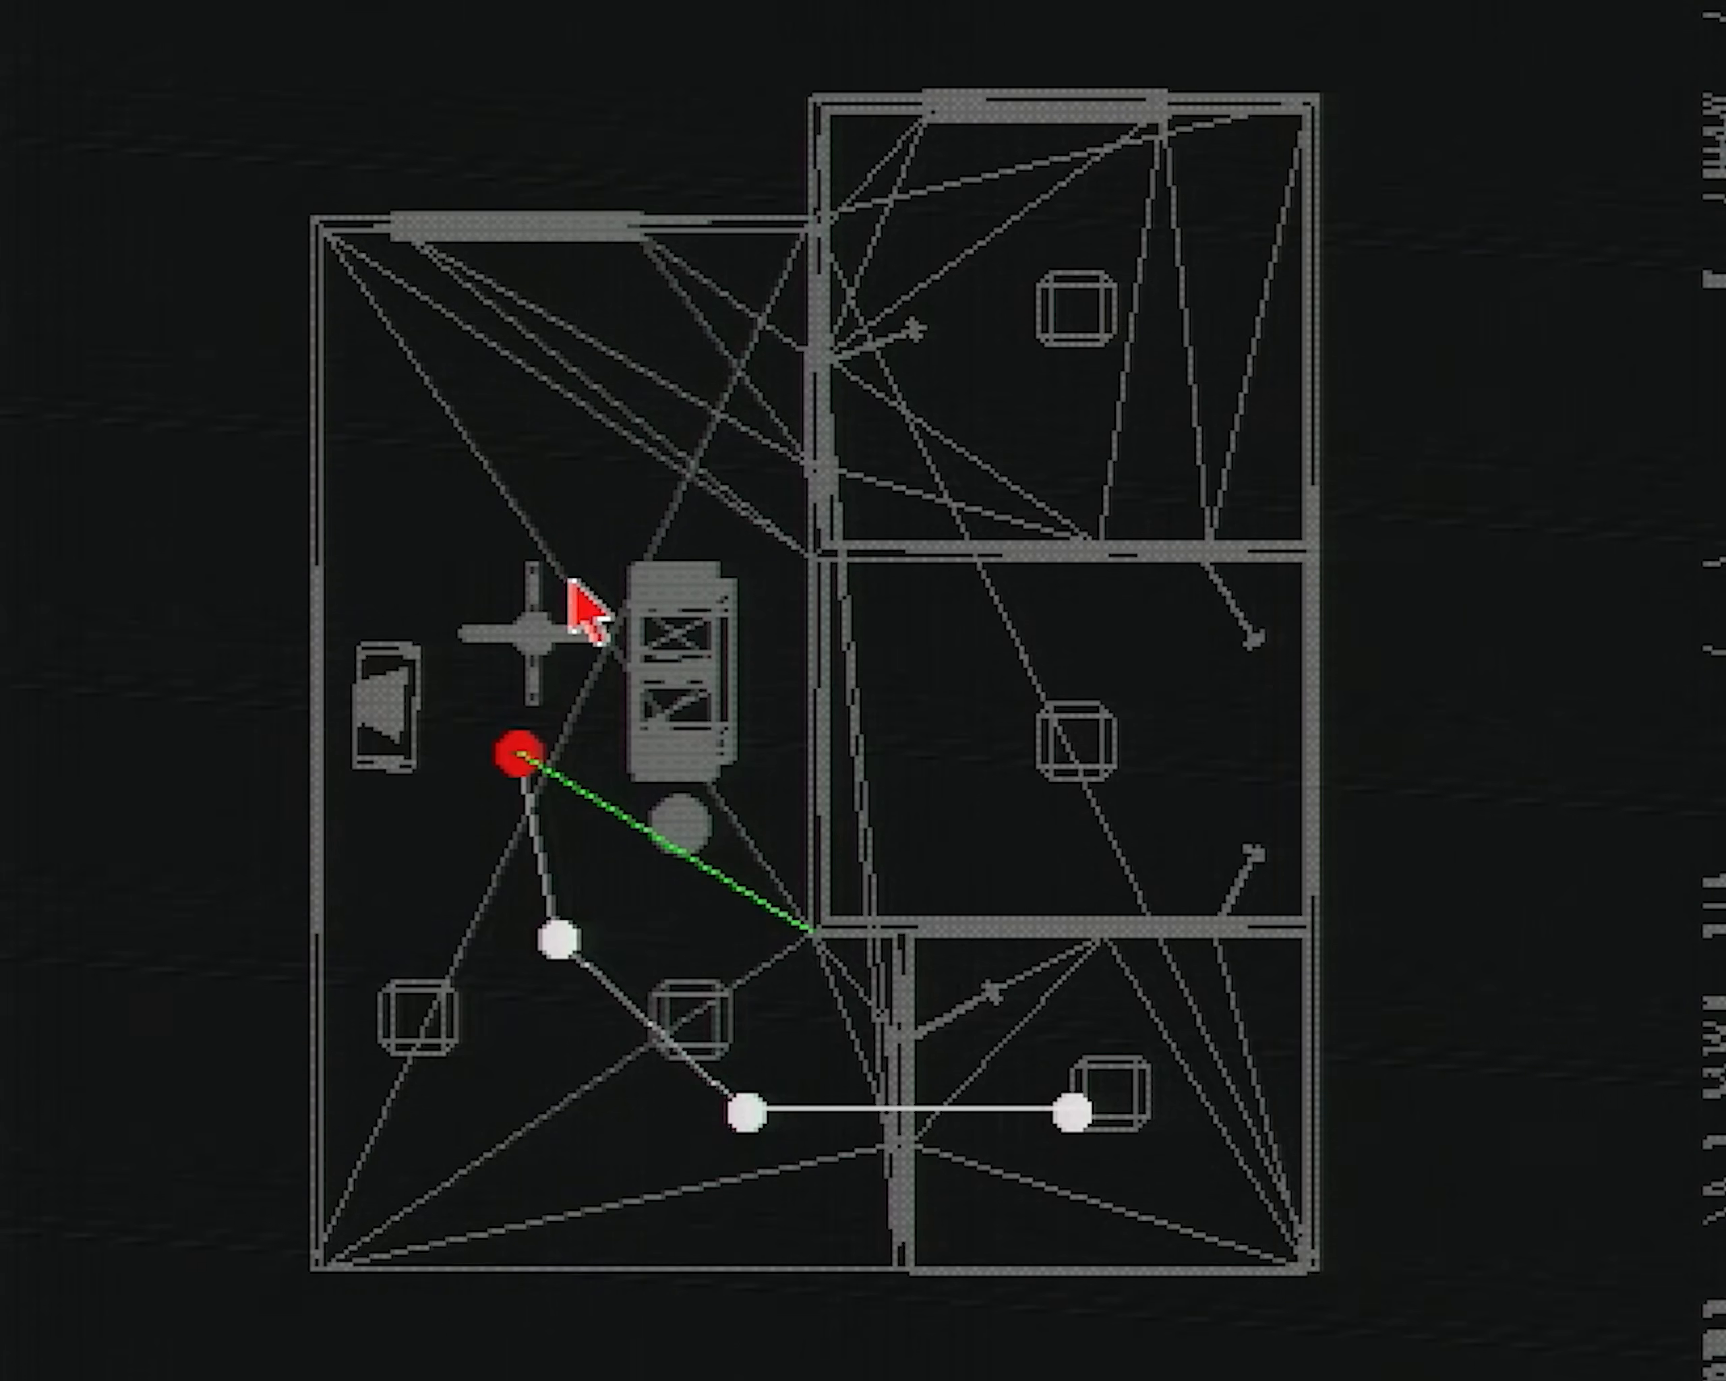
{"action": "left_click", "coordinate": [568, 539]}
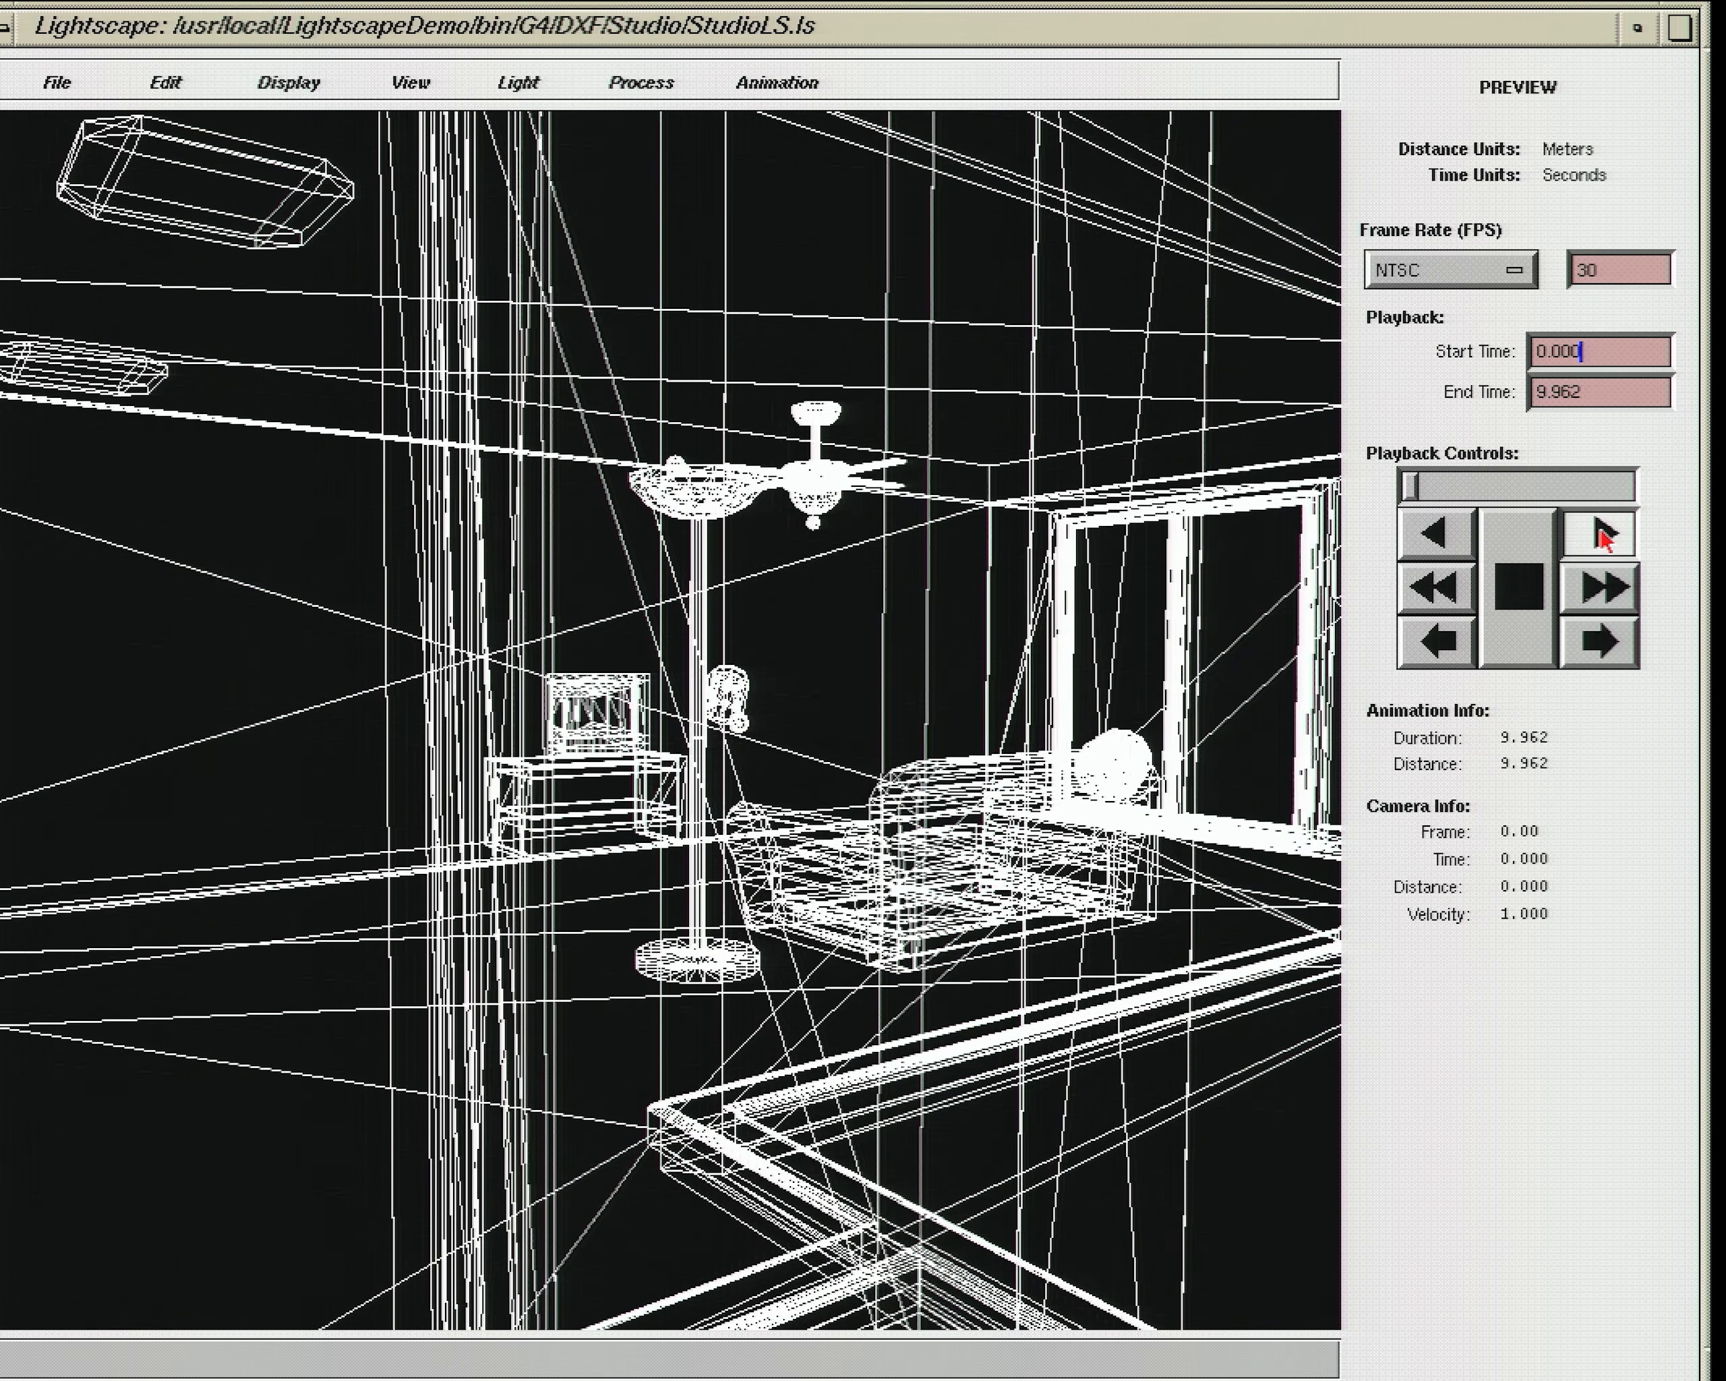
{"action": "left_click", "coordinate": [1602, 536]}
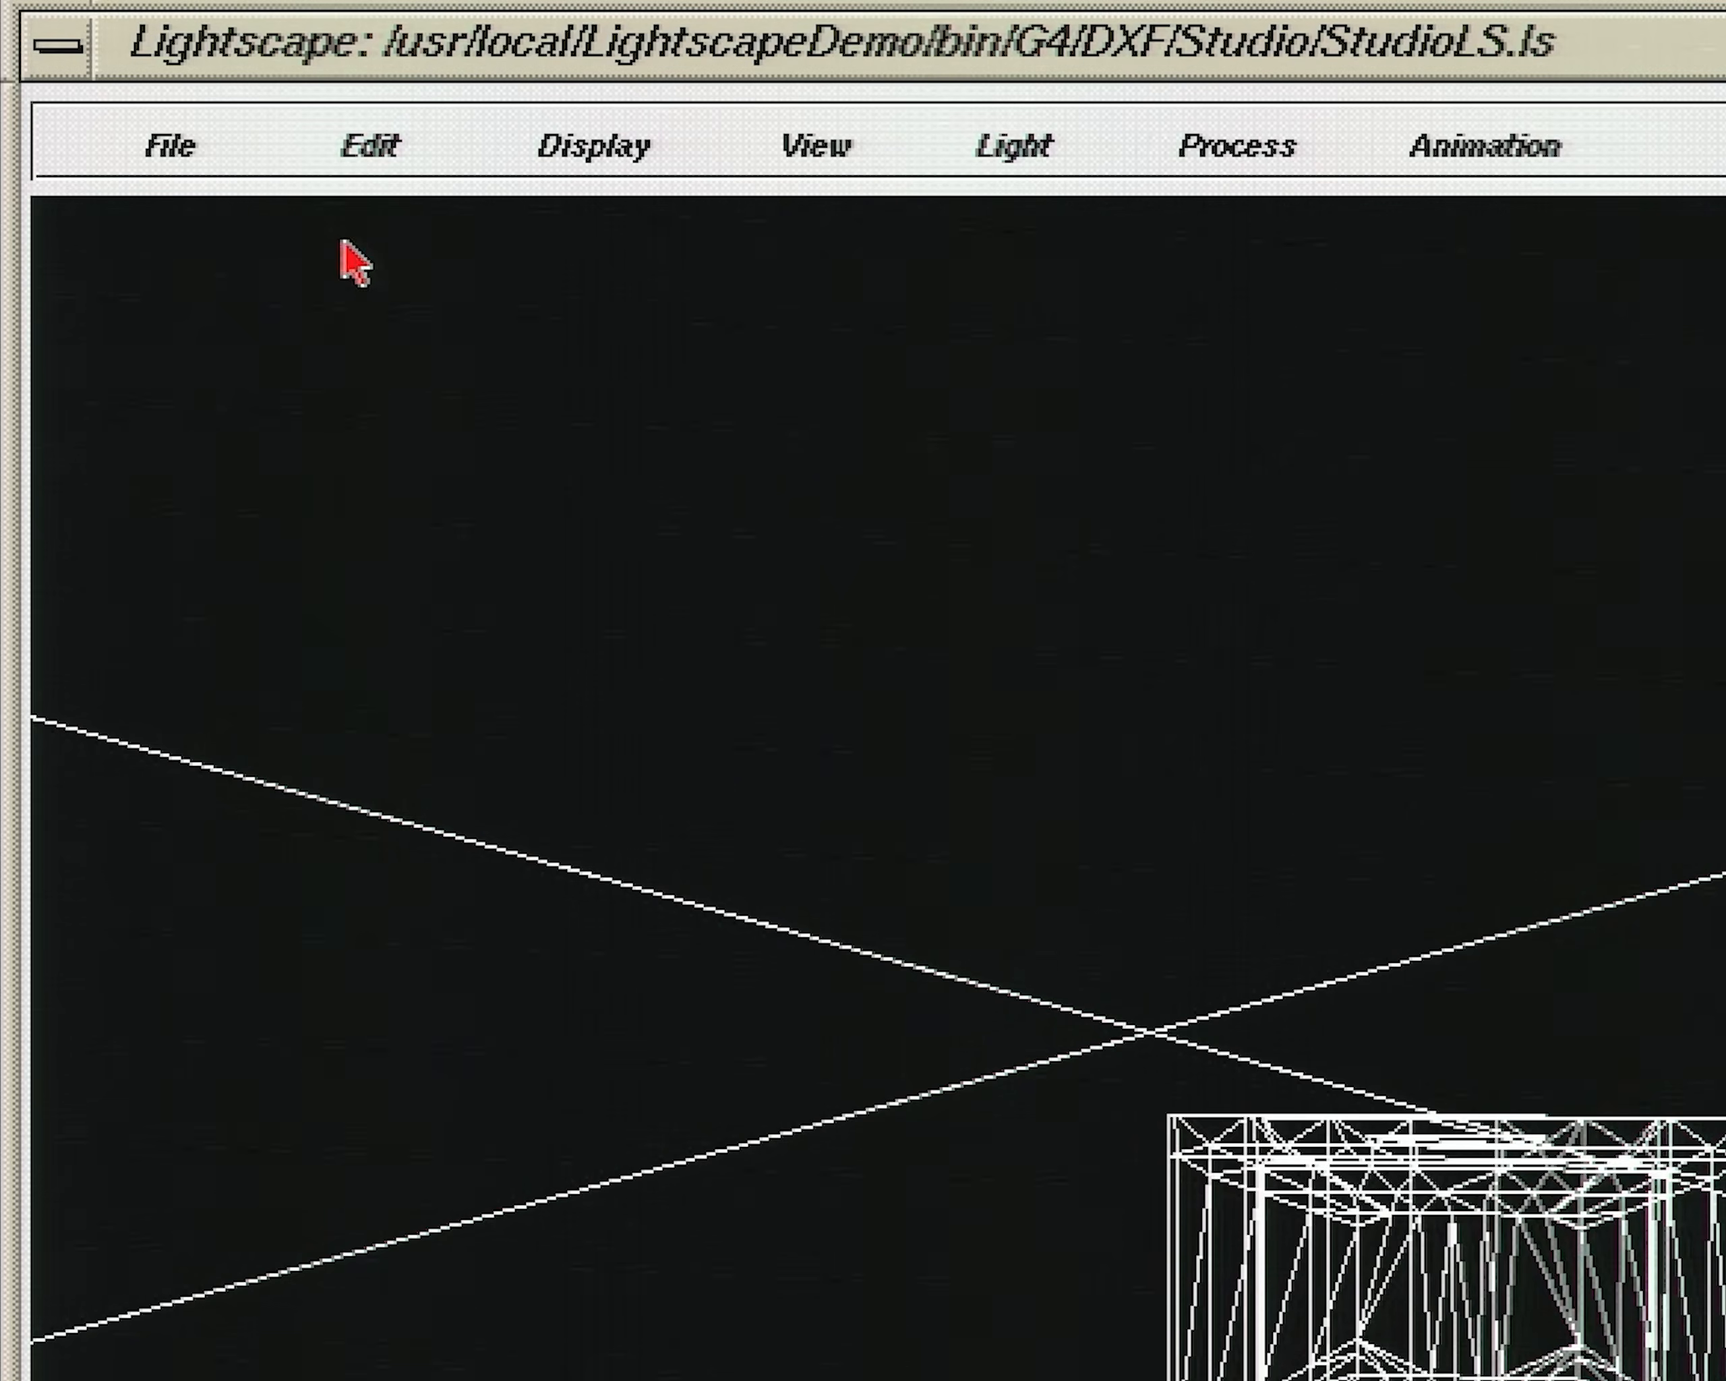
Step: Render the animation to ./anim/render at Hi Res 1280 x 1024, with animation, ray tracing and refined shadows on, for frames 0 to 298
{"action": "left_click", "coordinate": [209, 151]}
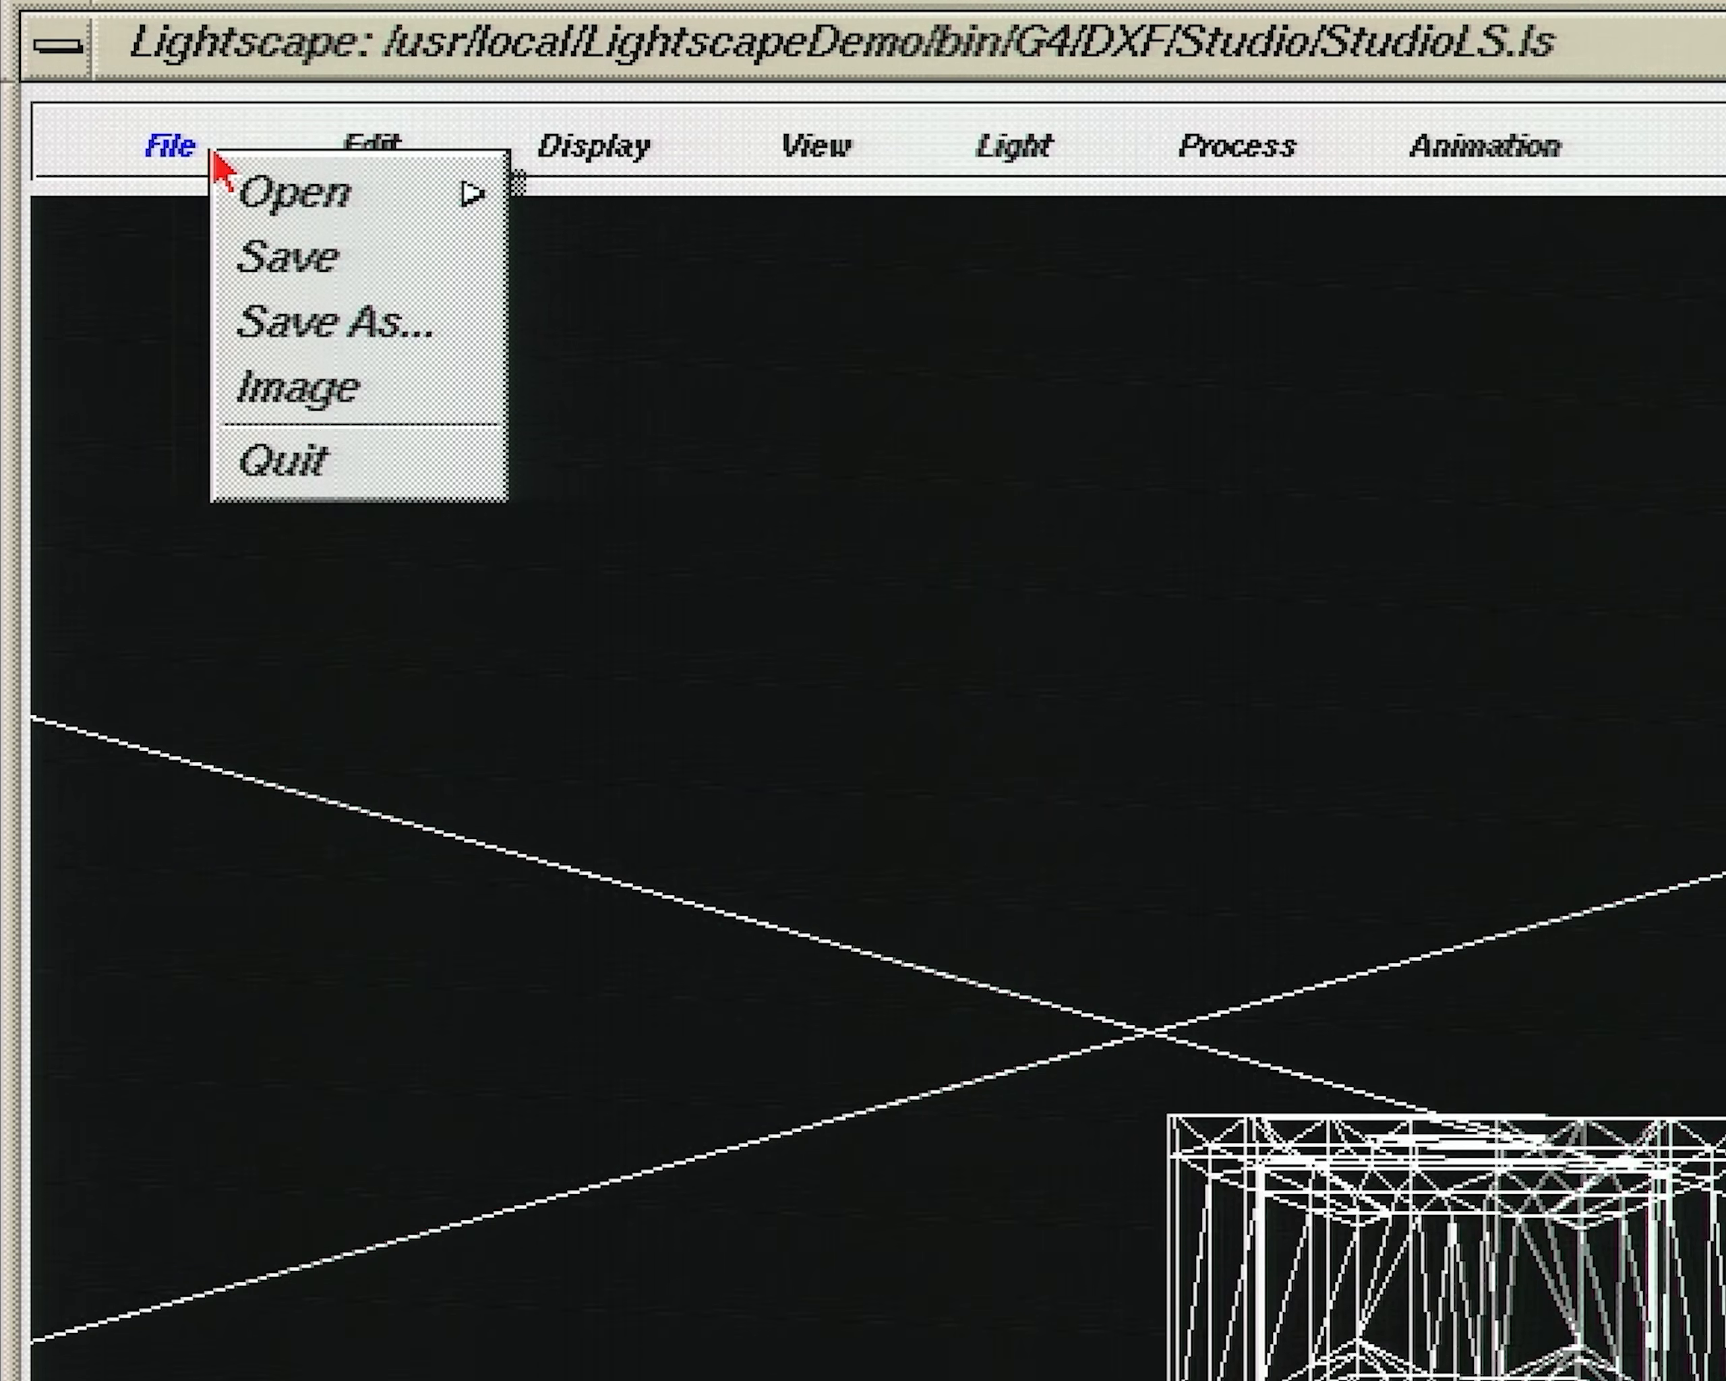
{"action": "left_click", "coordinate": [327, 405]}
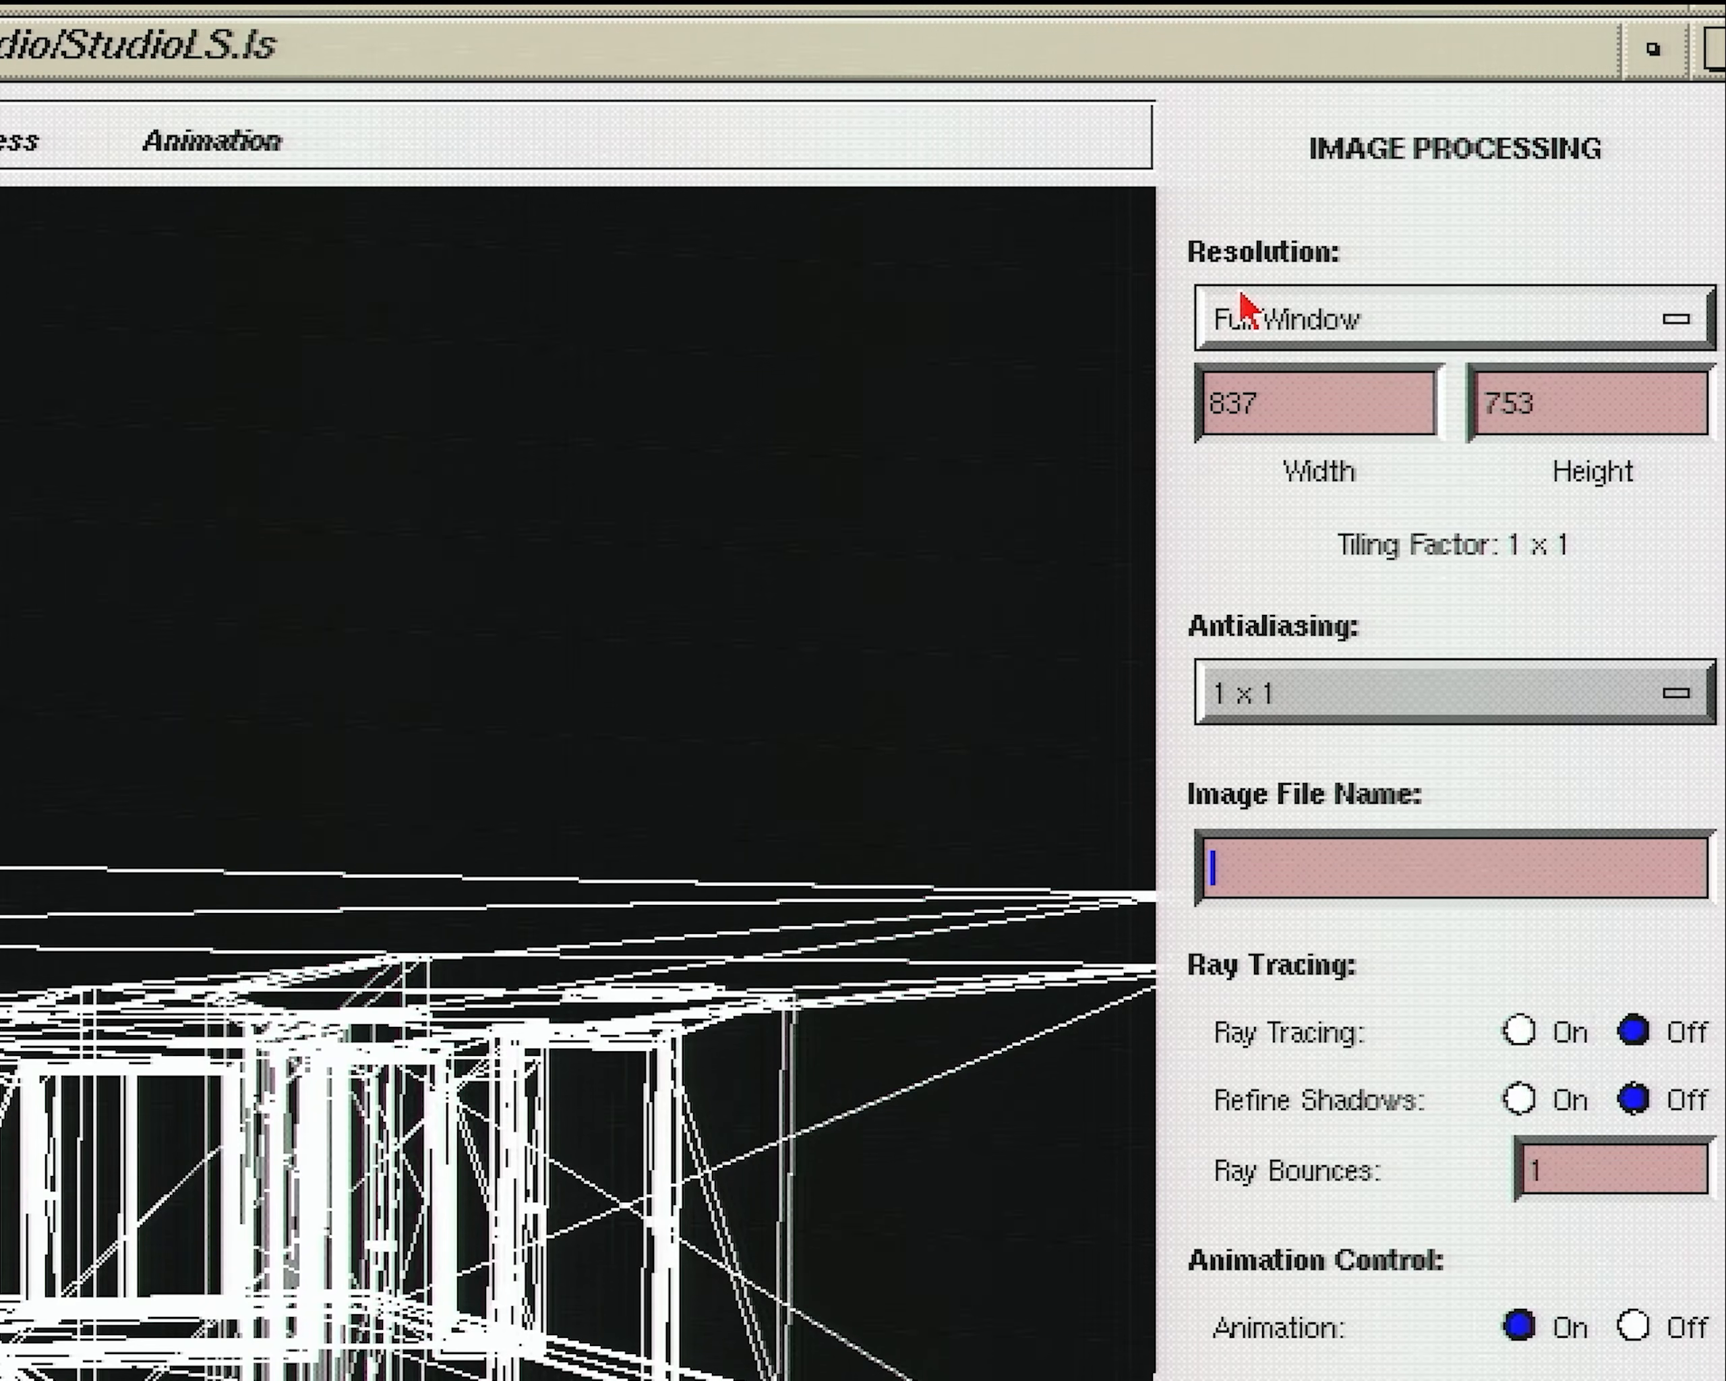
{"action": "left_click", "coordinate": [1322, 317]}
{"action": "left_click", "coordinate": [1422, 524]}
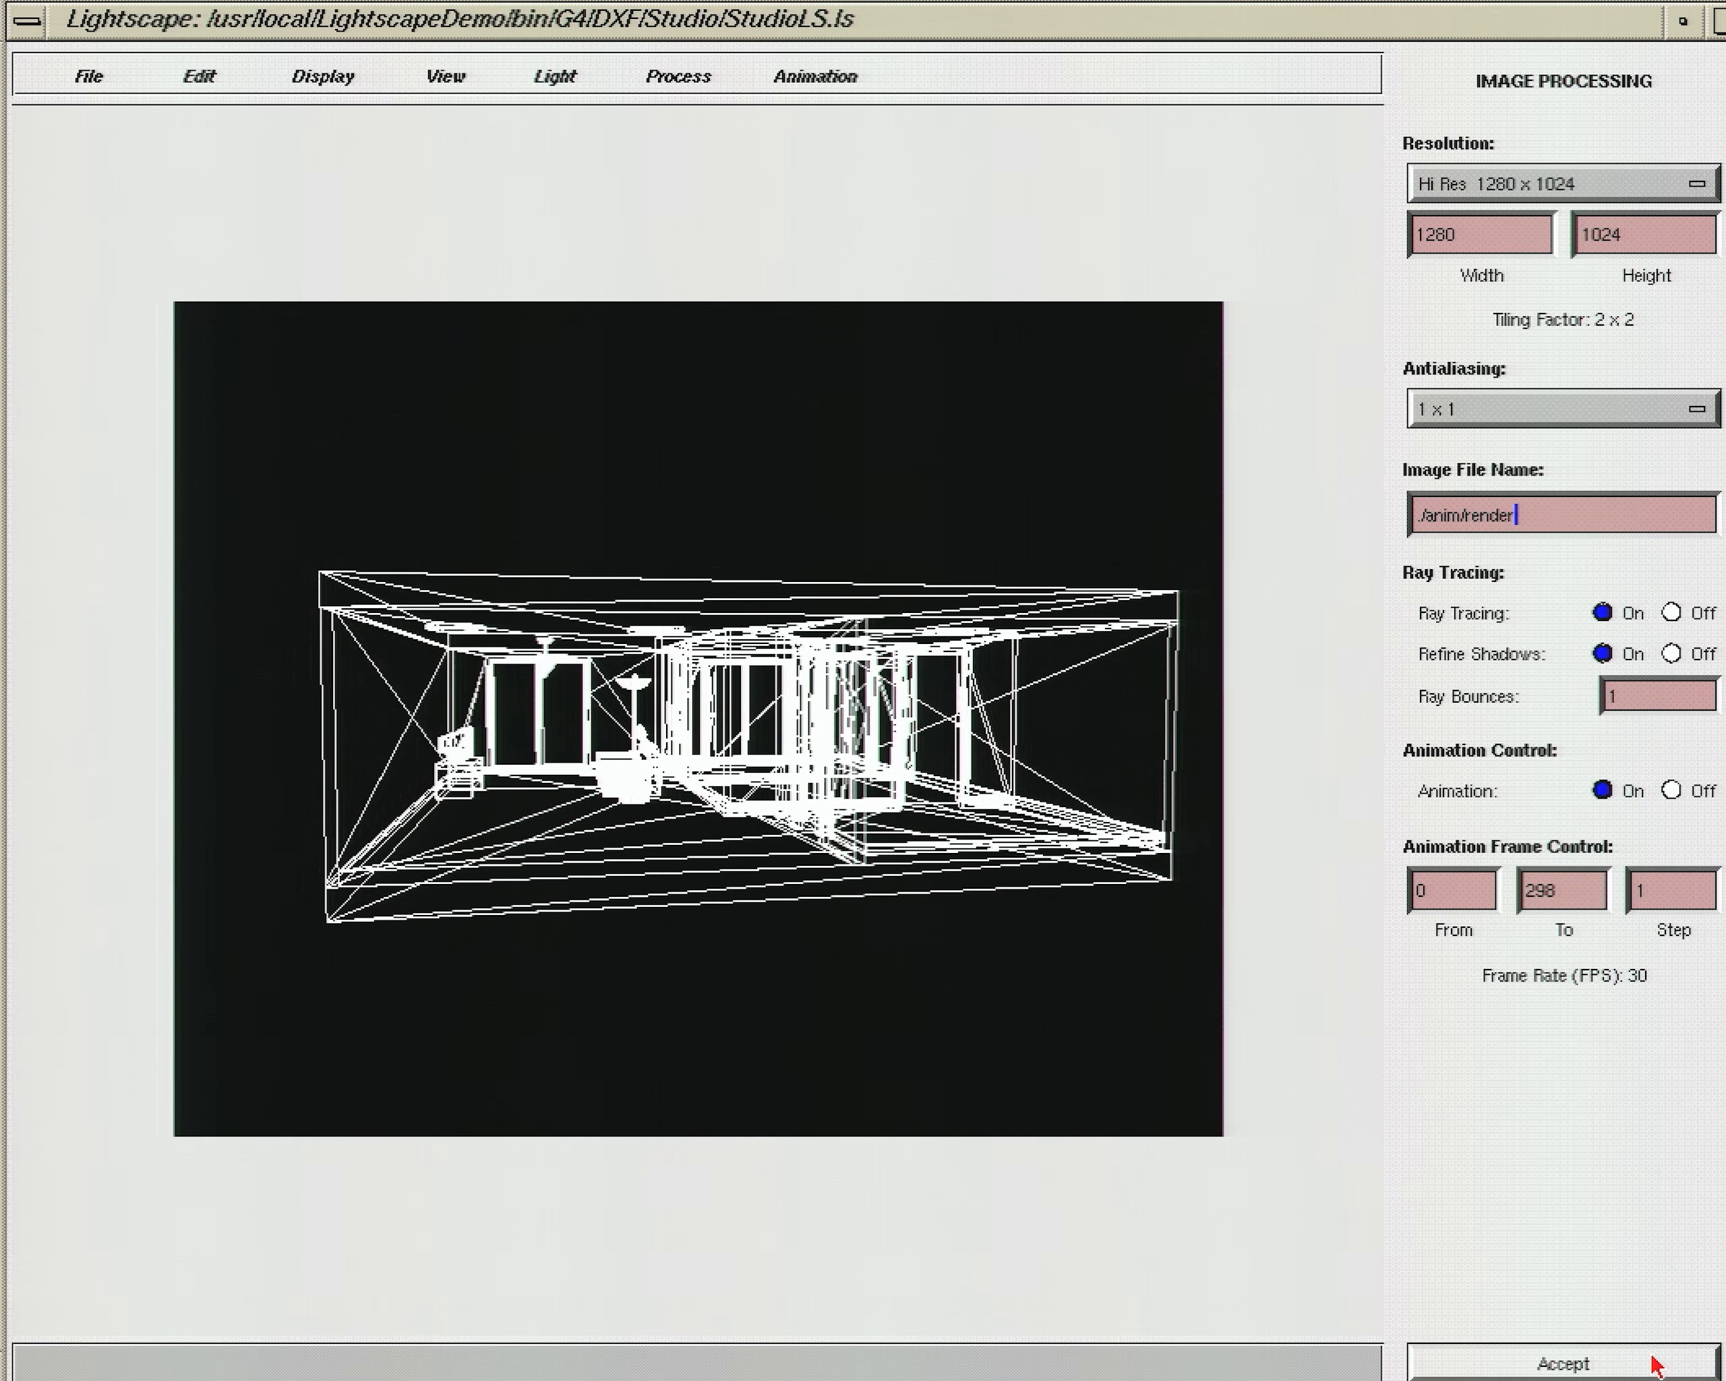
{"action": "left_click", "coordinate": [1654, 1365]}
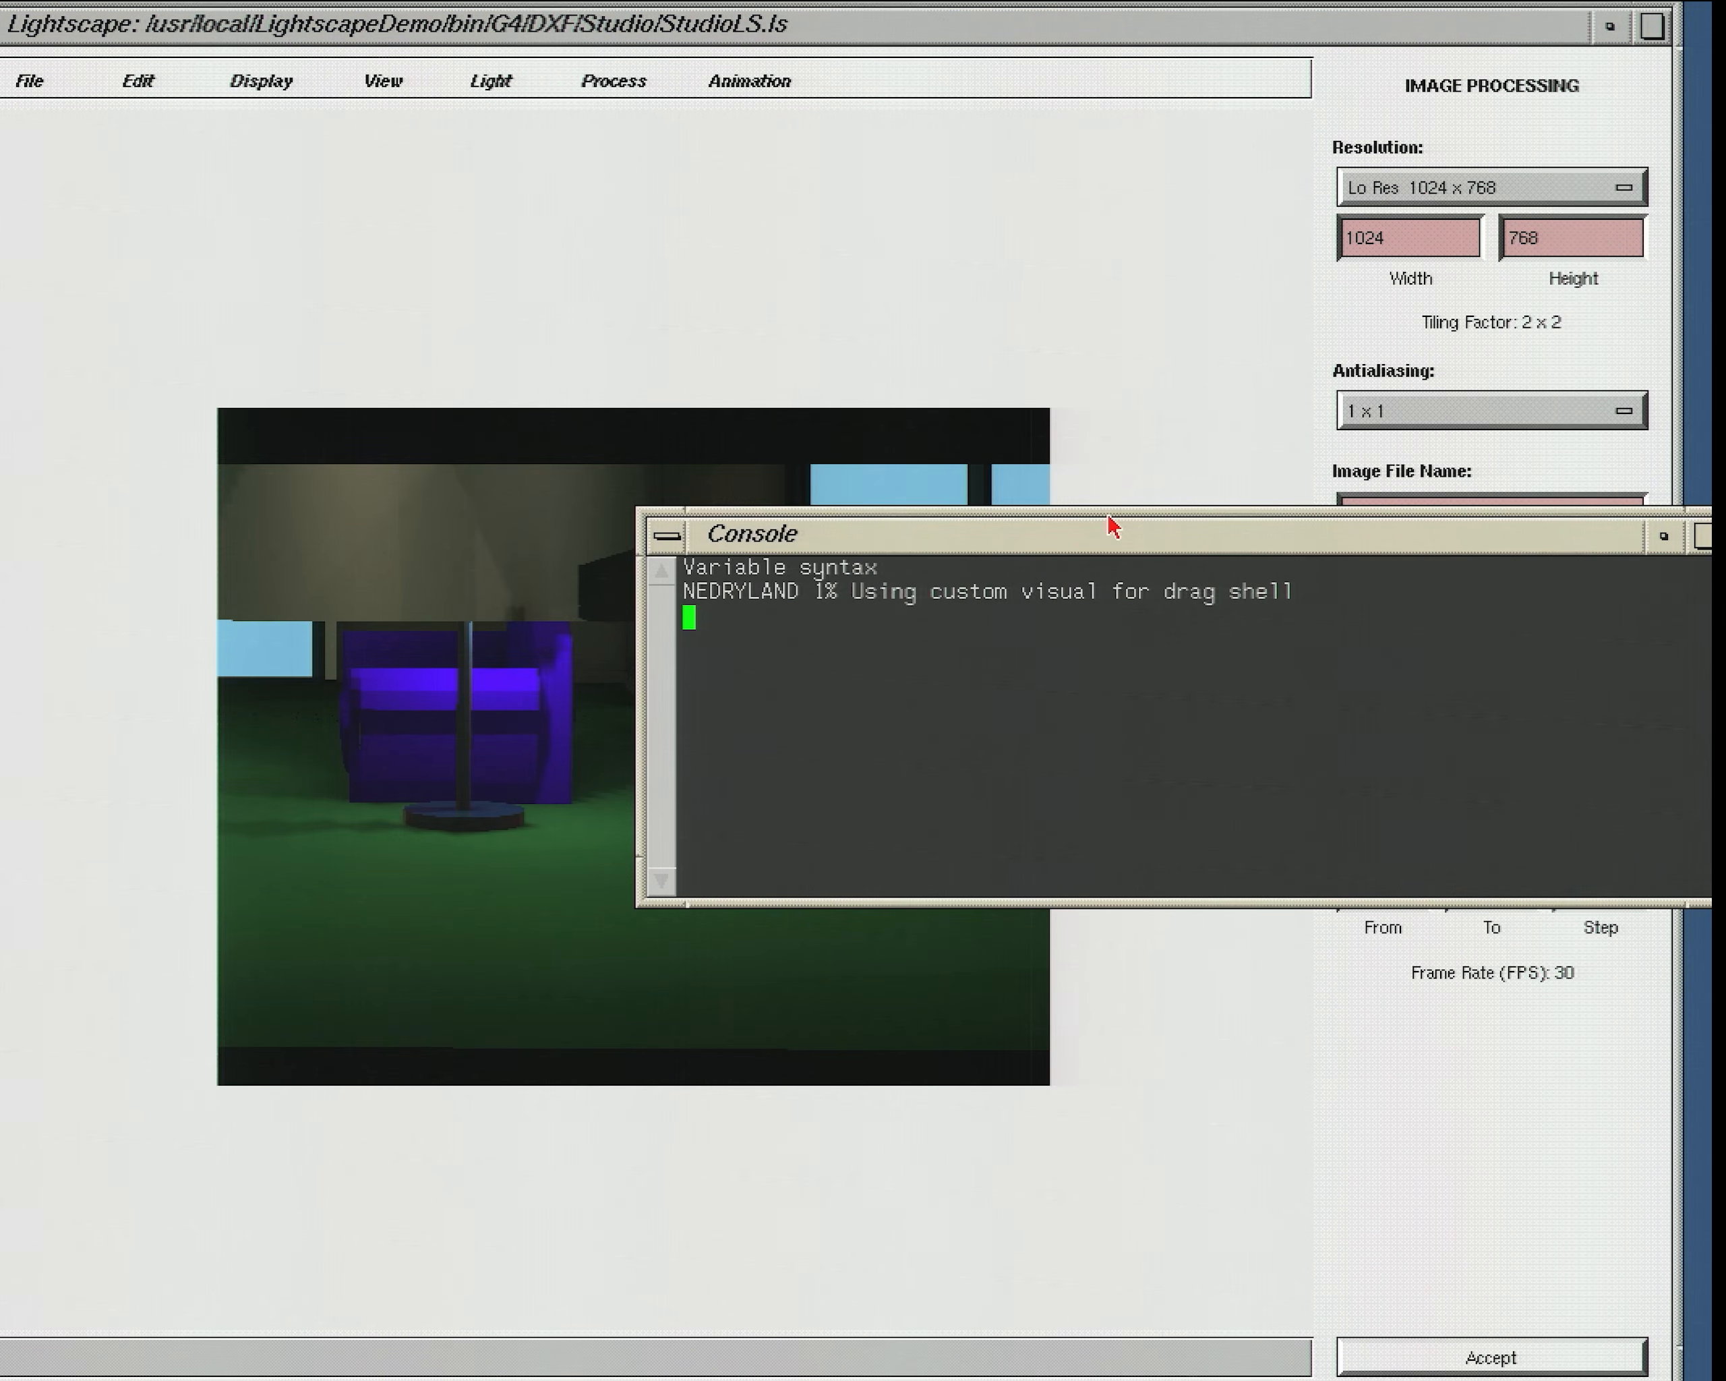
{"action": "left_click_drag", "start_coordinate": [1114, 527], "coordinate": [106, 1291]}
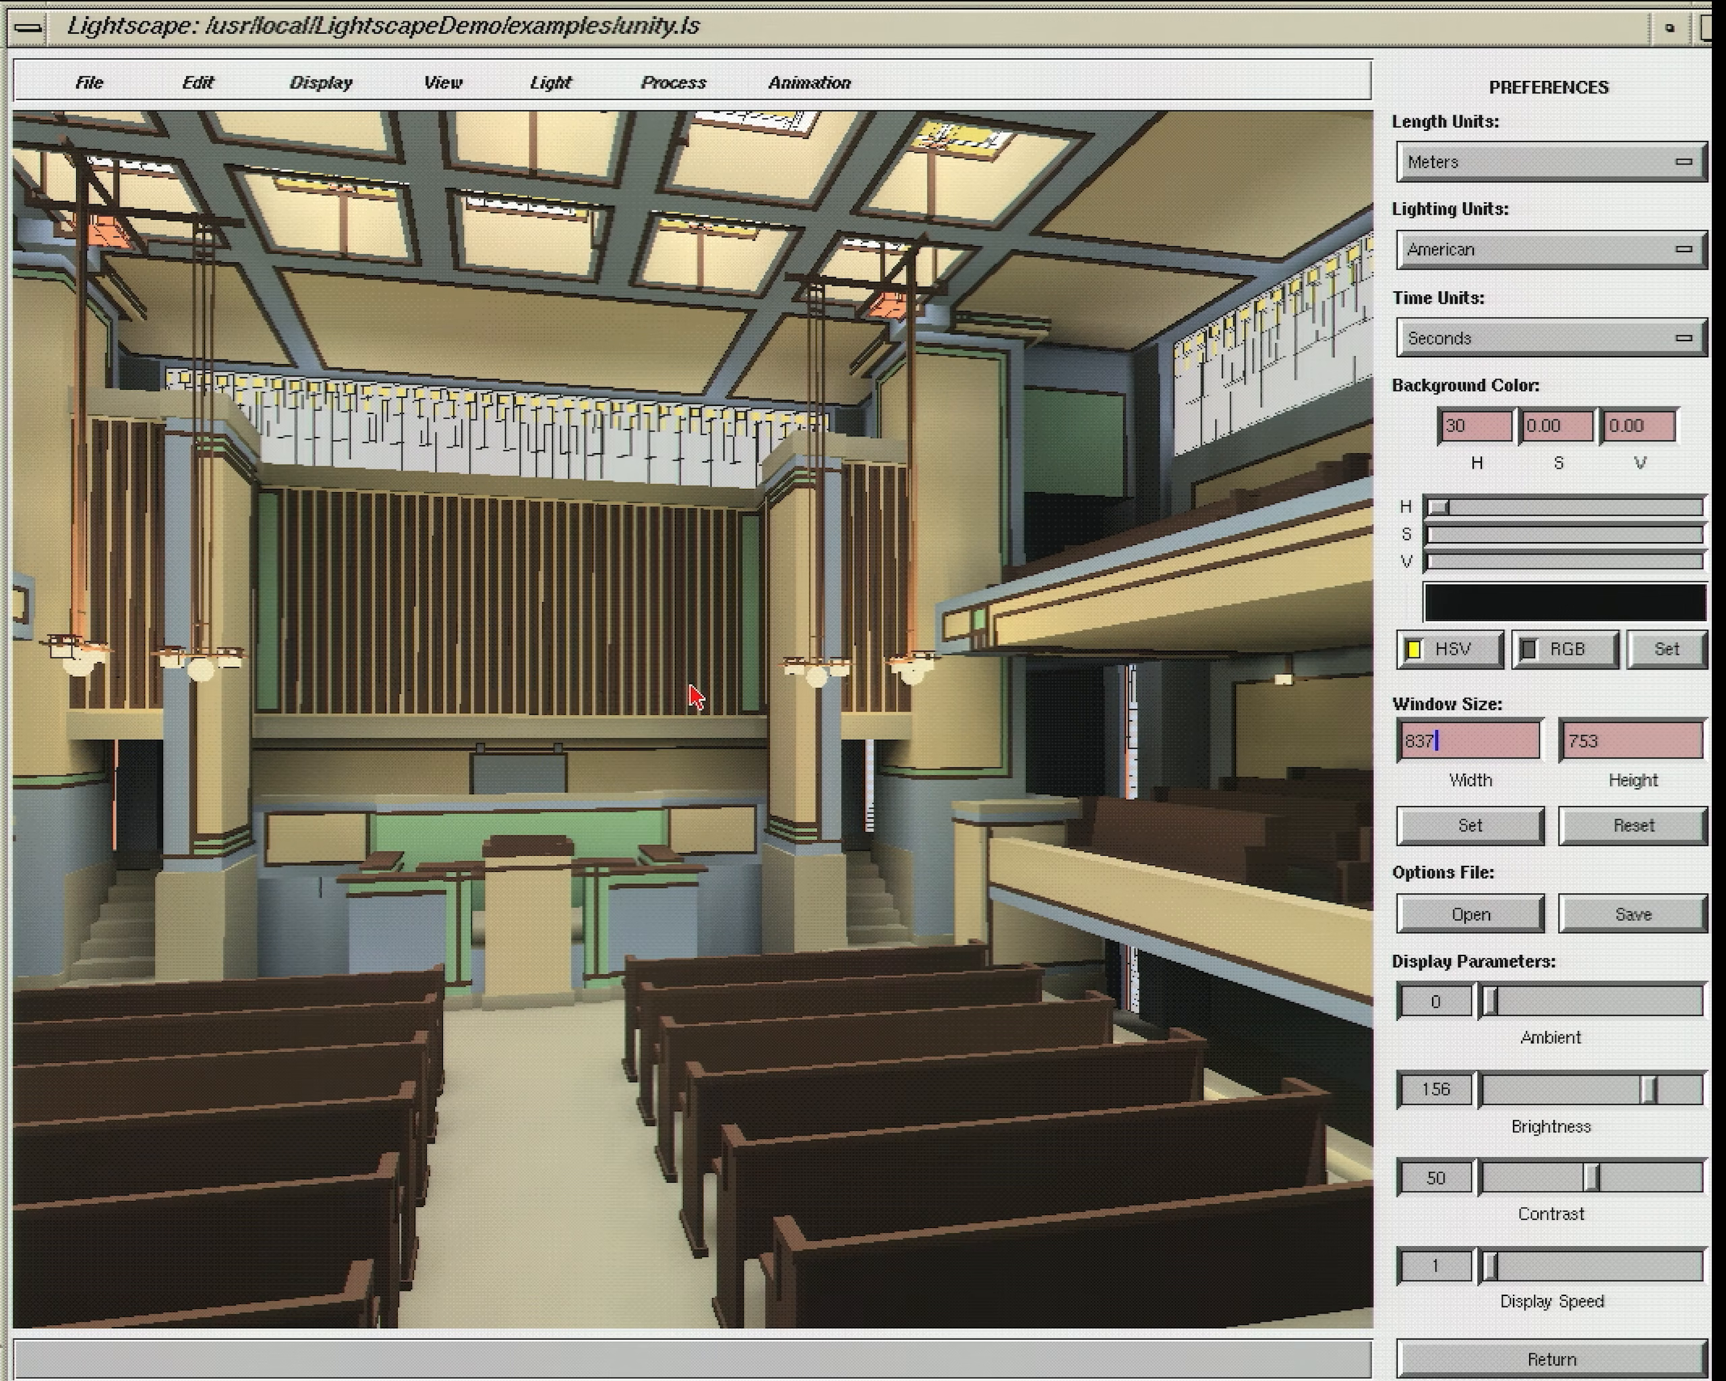
{"action": "left_click_drag", "start_coordinate": [690, 685], "coordinate": [650, 685]}
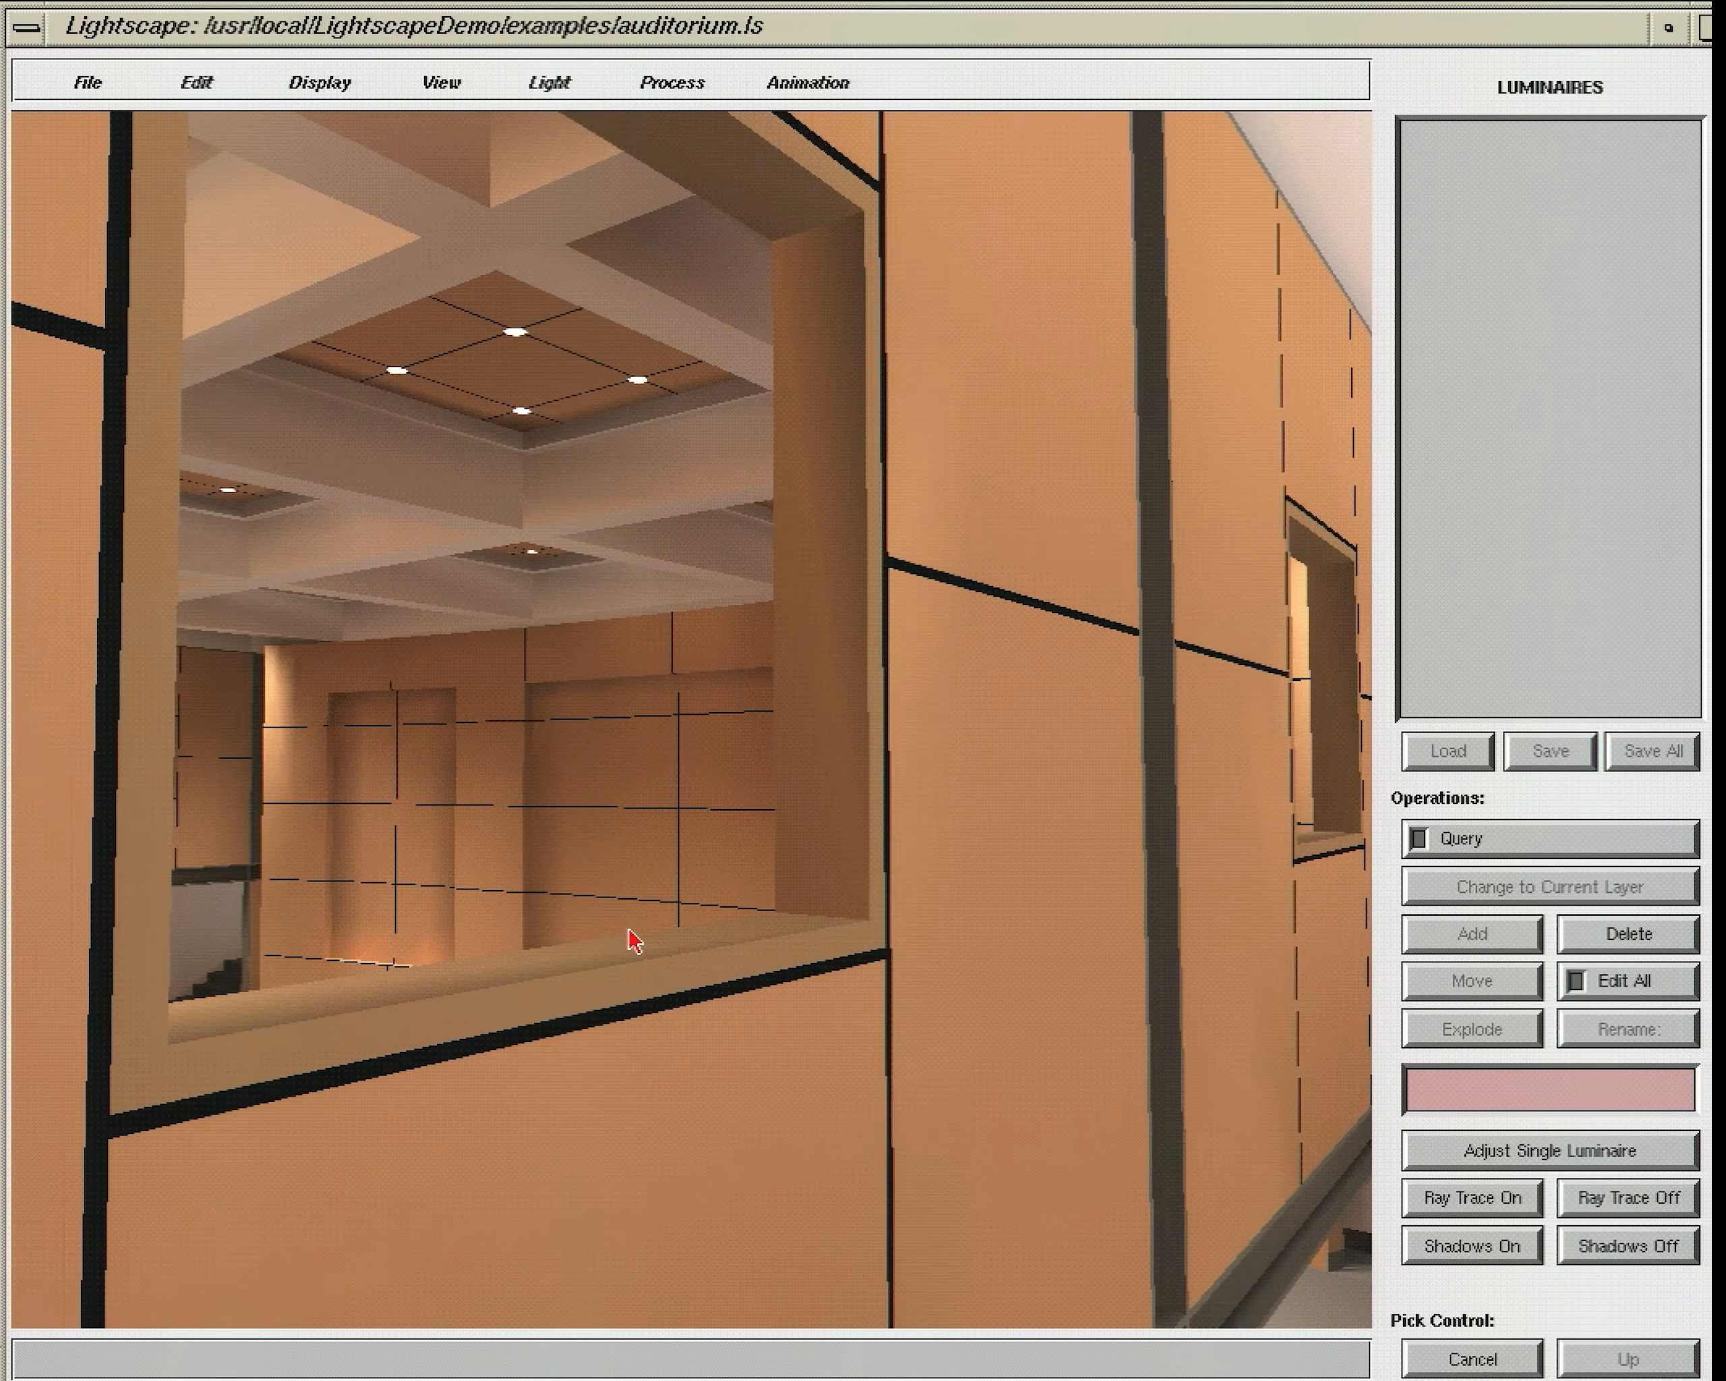
{"action": "middle_click_drag", "start_coordinate": [628, 930], "coordinate": [562, 898]}
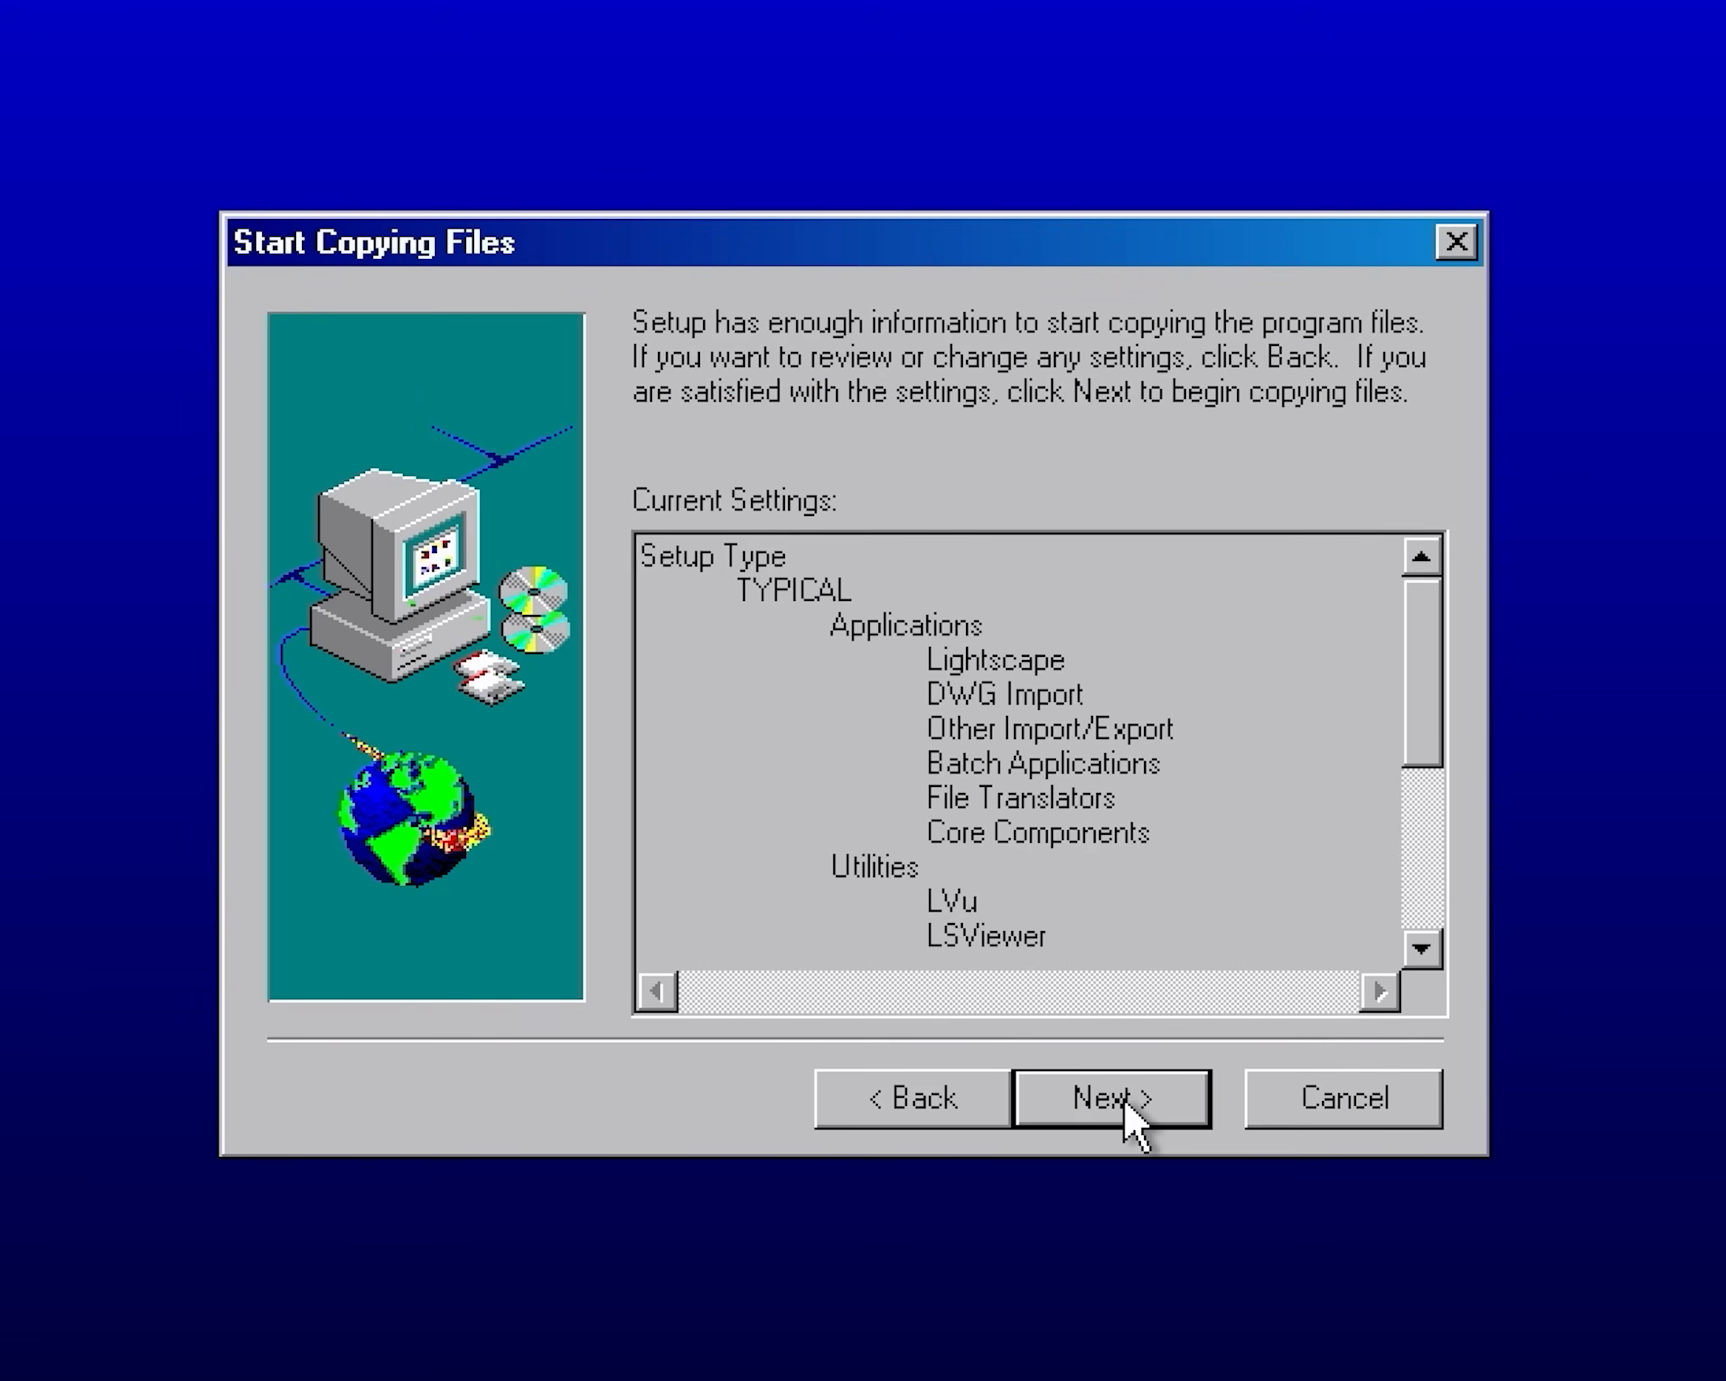
Step: Start copying the files for the Typical Lightscape setup, and open gallery.lp from the lesson1 project folder
{"action": "left_click", "coordinate": [1136, 1108]}
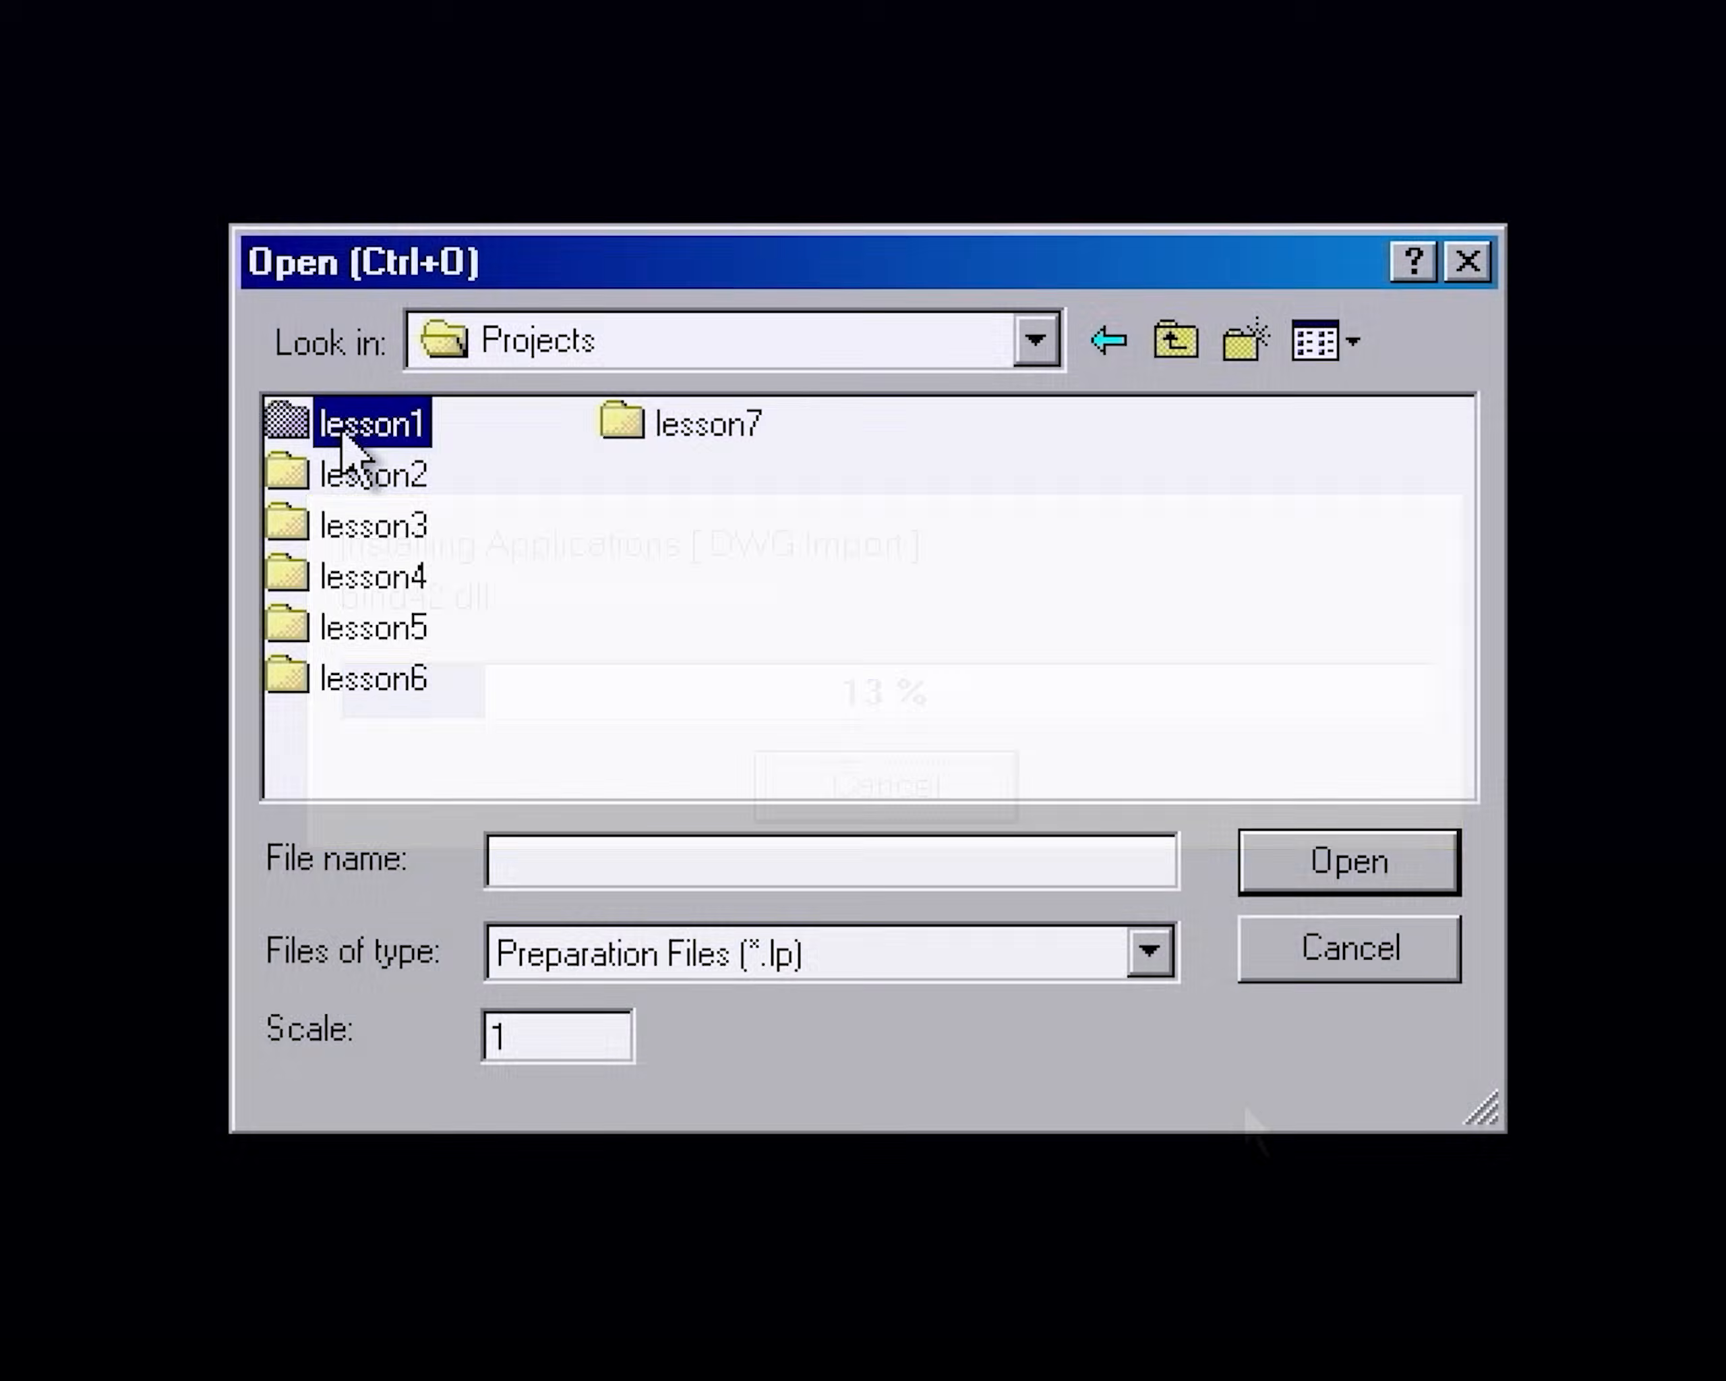
{"action": "double_click", "coordinate": [359, 429]}
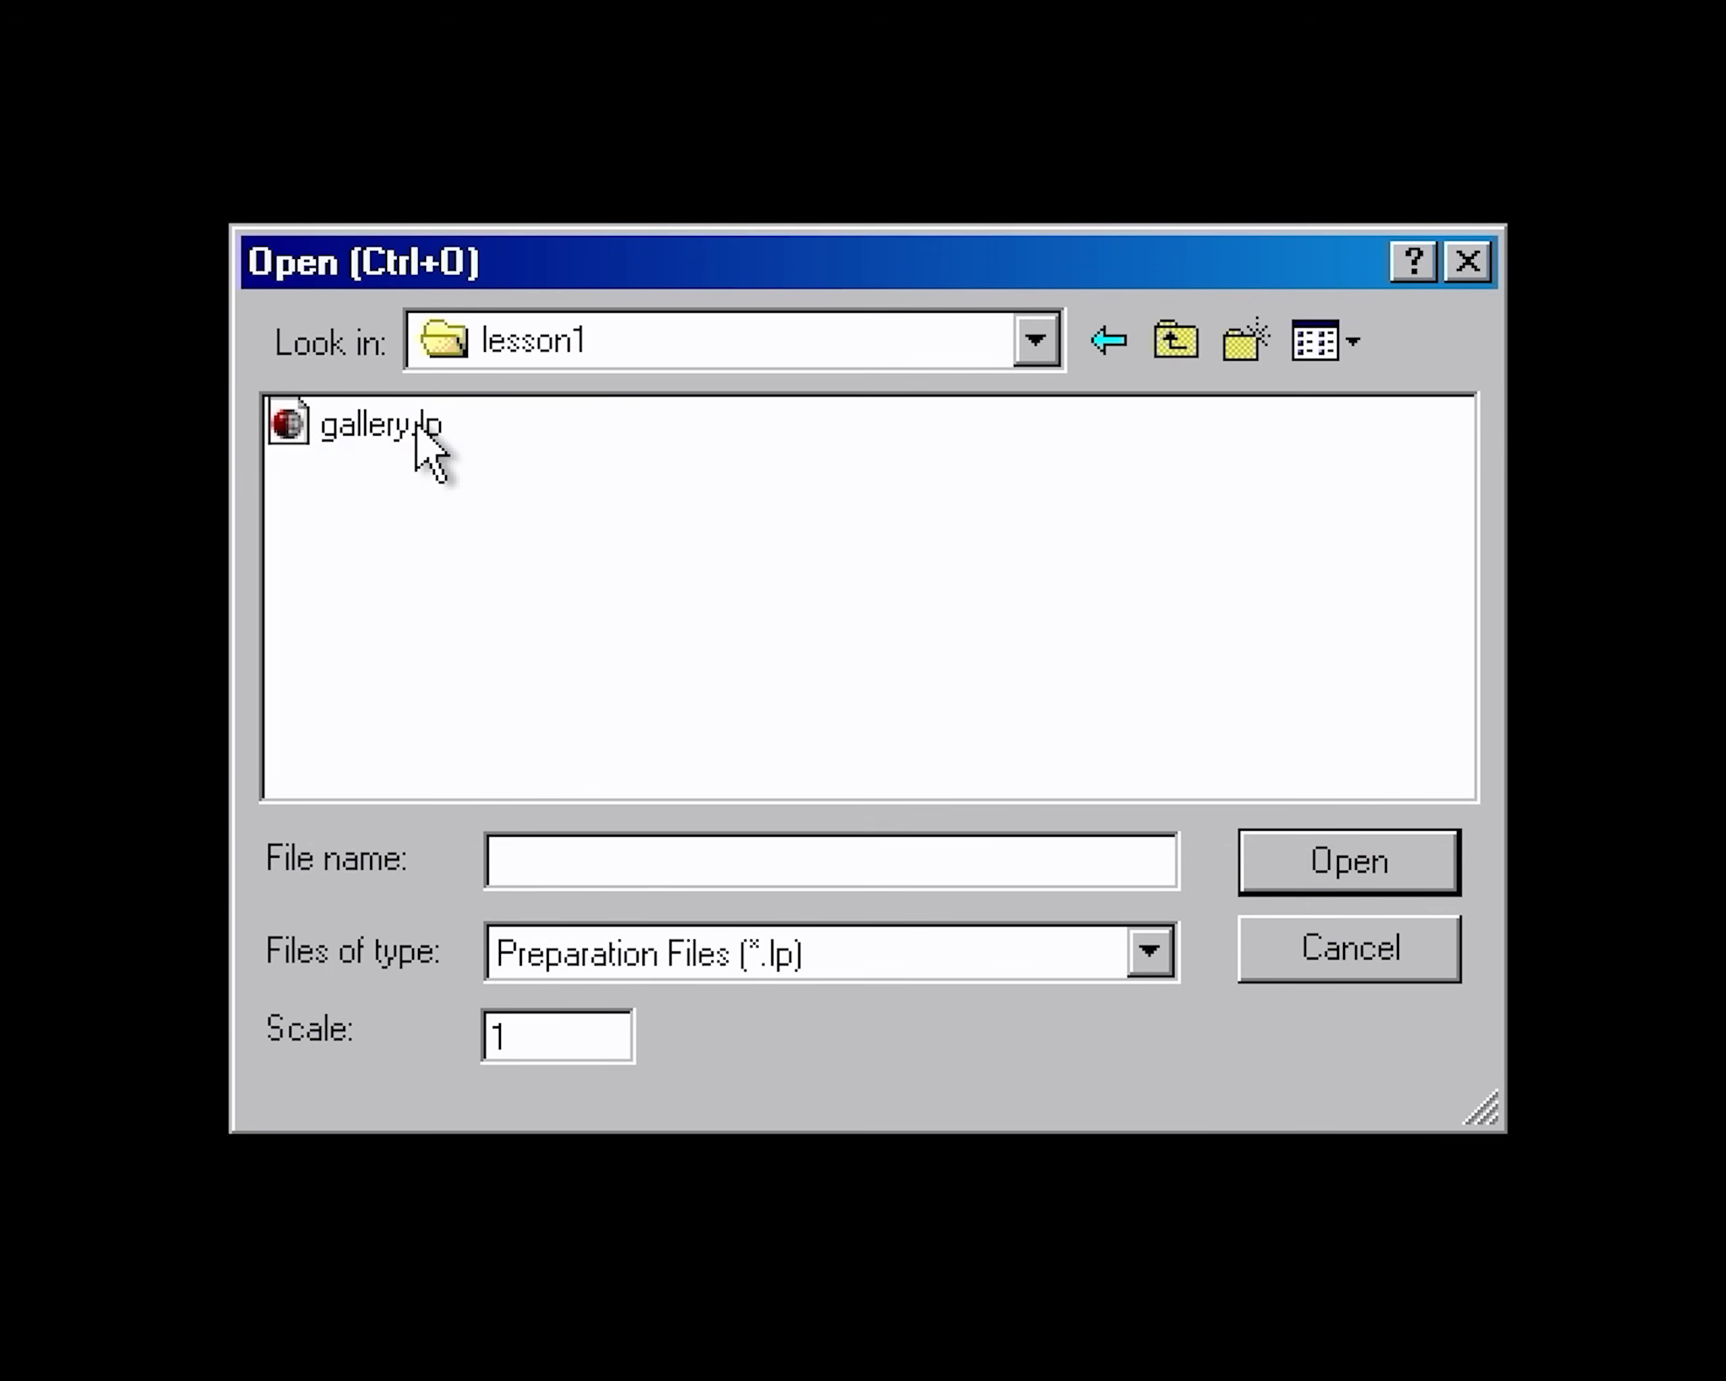
{"action": "double_click", "coordinate": [380, 425]}
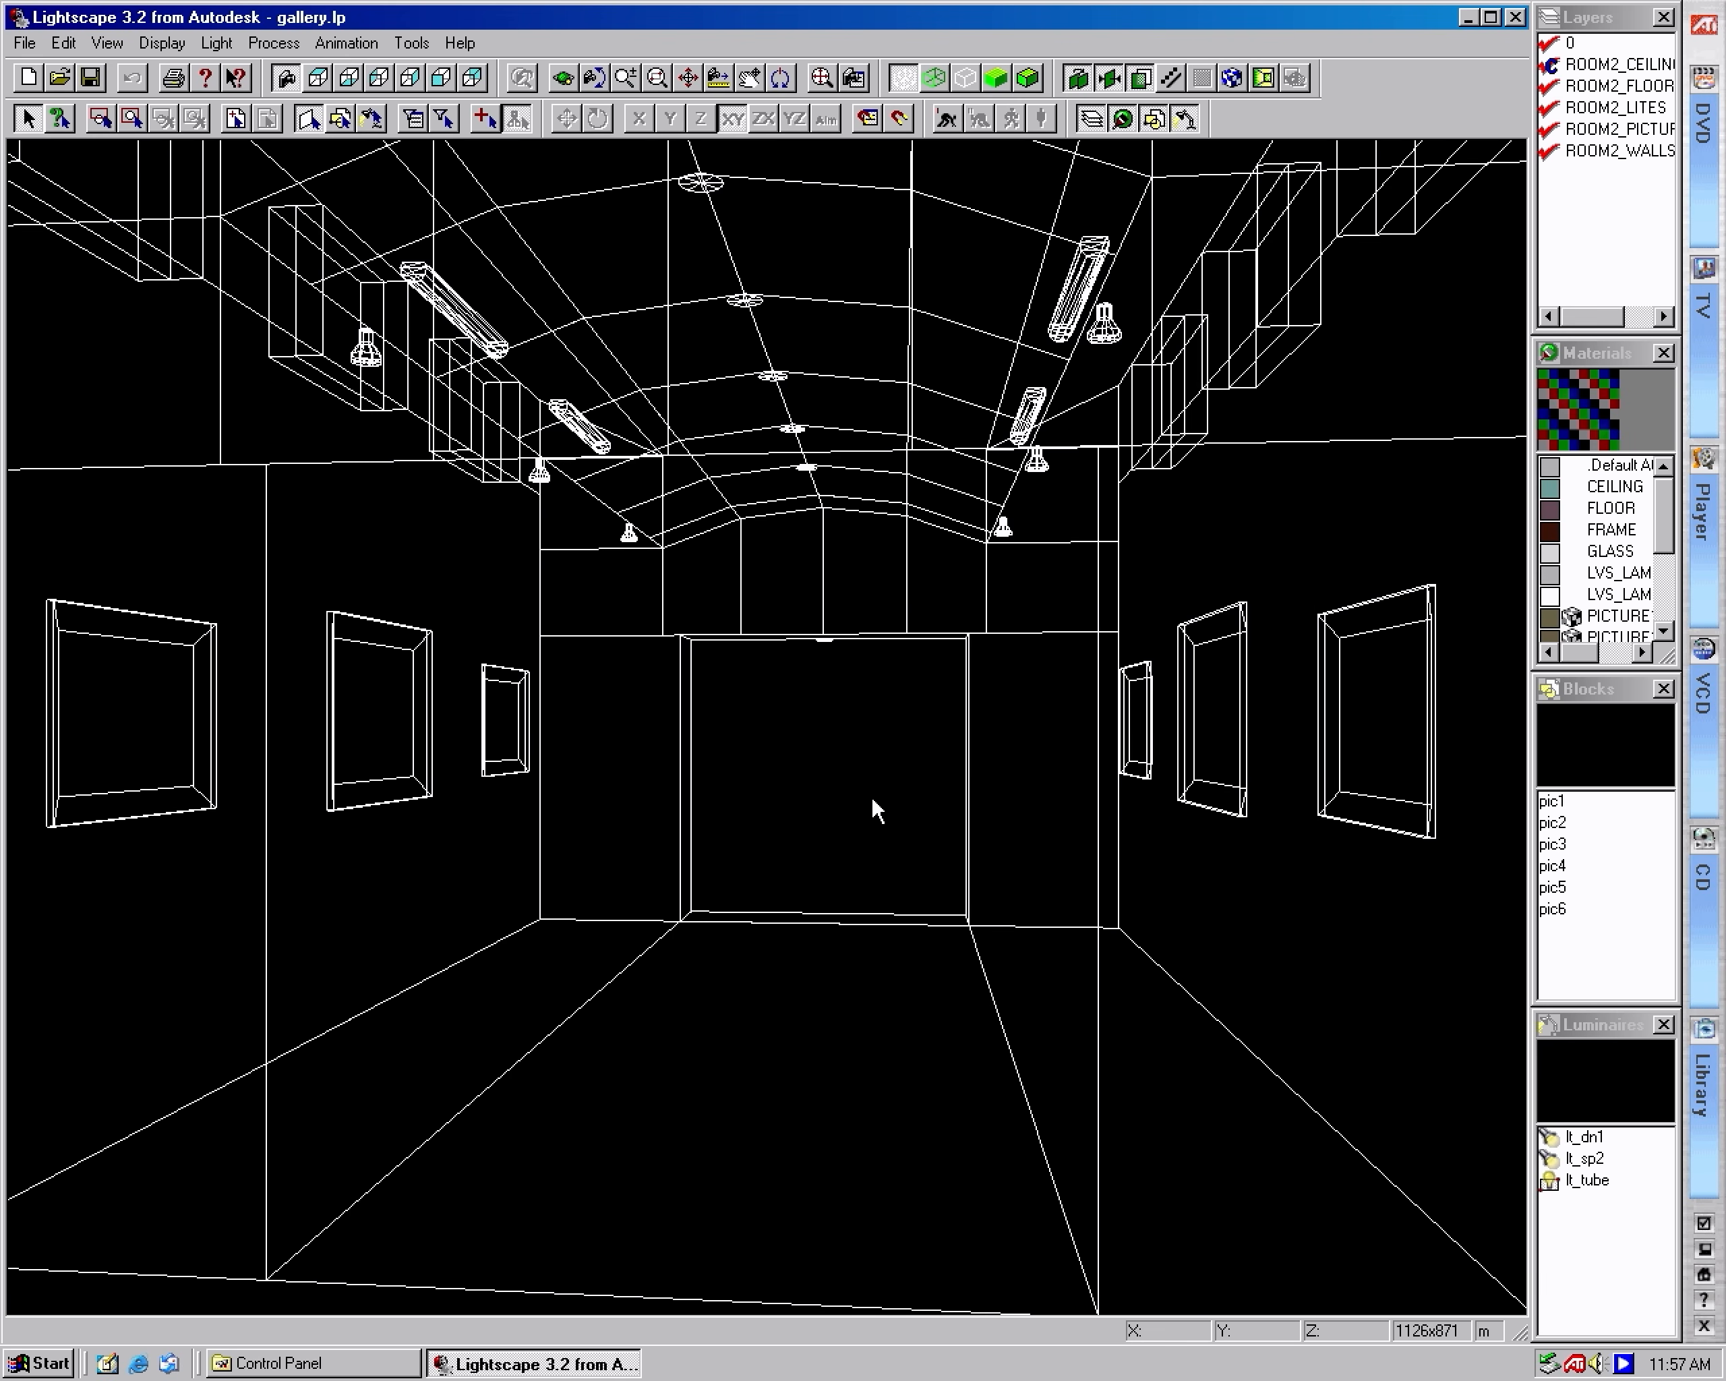
Step: Switch the gallery model from wireframe to solid display and look down the room toward the red end wall
{"action": "key", "text": "o"}
{"action": "left_click_drag", "start_coordinate": [817, 829], "coordinate": [741, 841]}
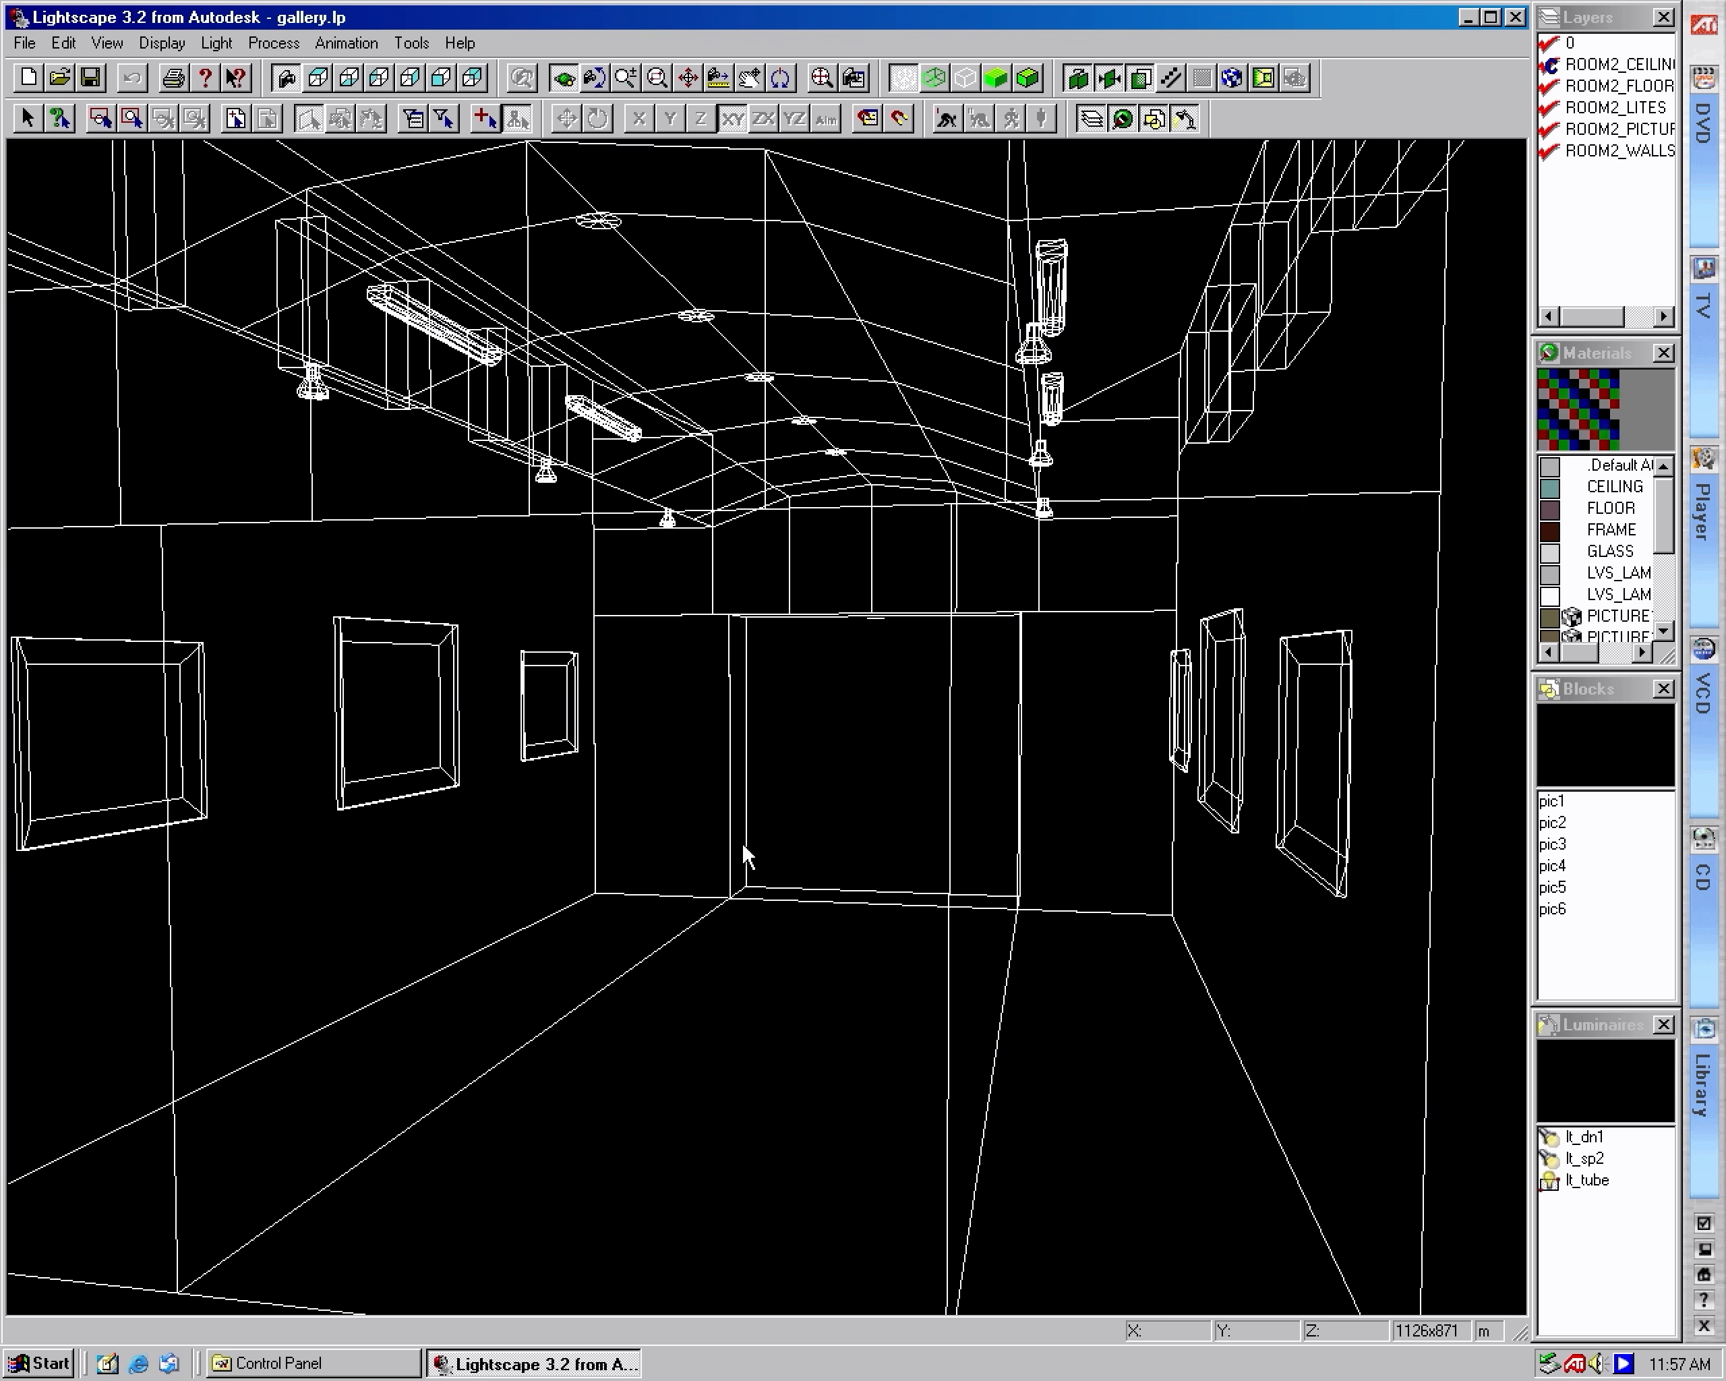
{"action": "key", "text": "s"}
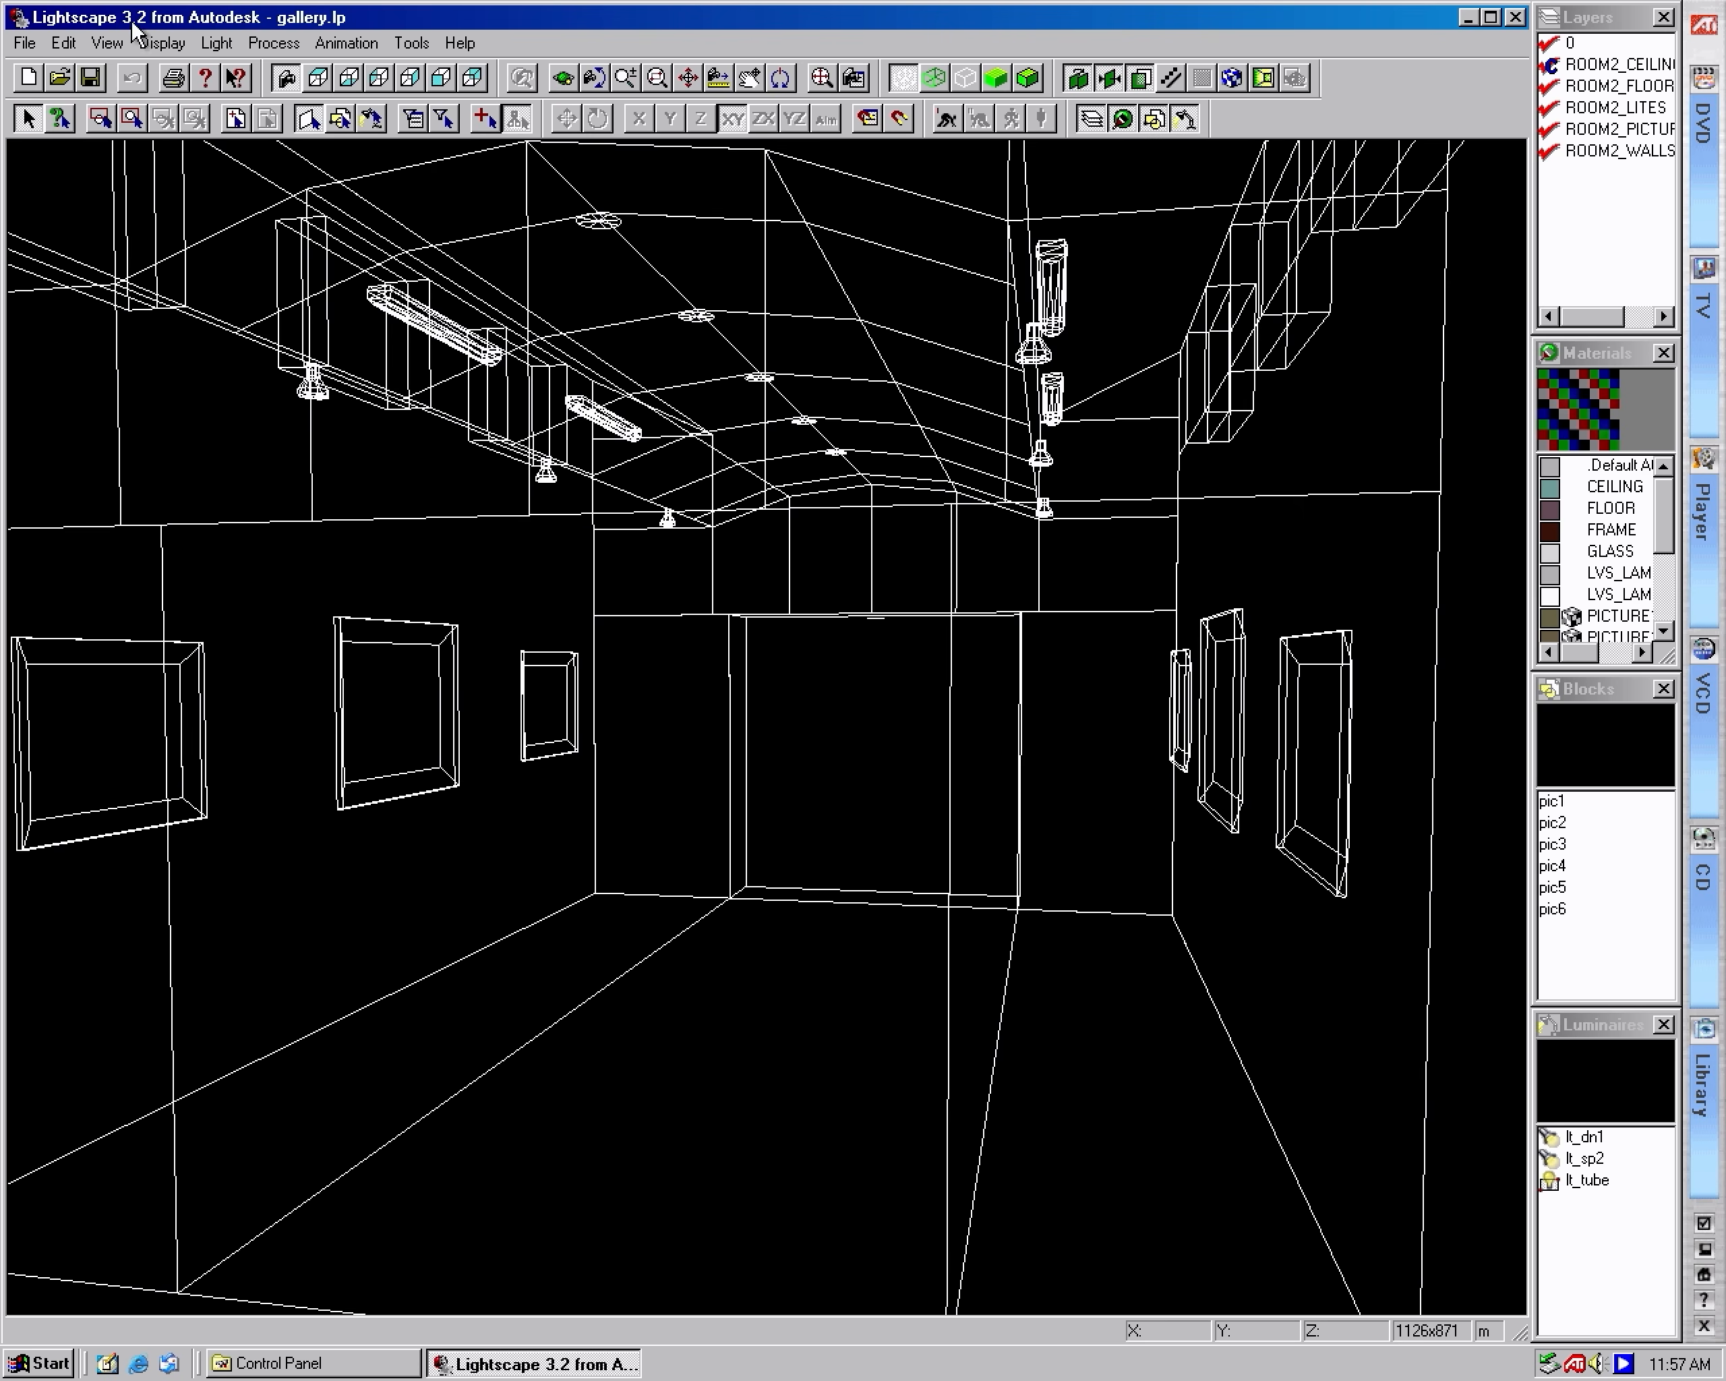
{"action": "left_click", "coordinate": [162, 41]}
{"action": "left_click", "coordinate": [196, 198]}
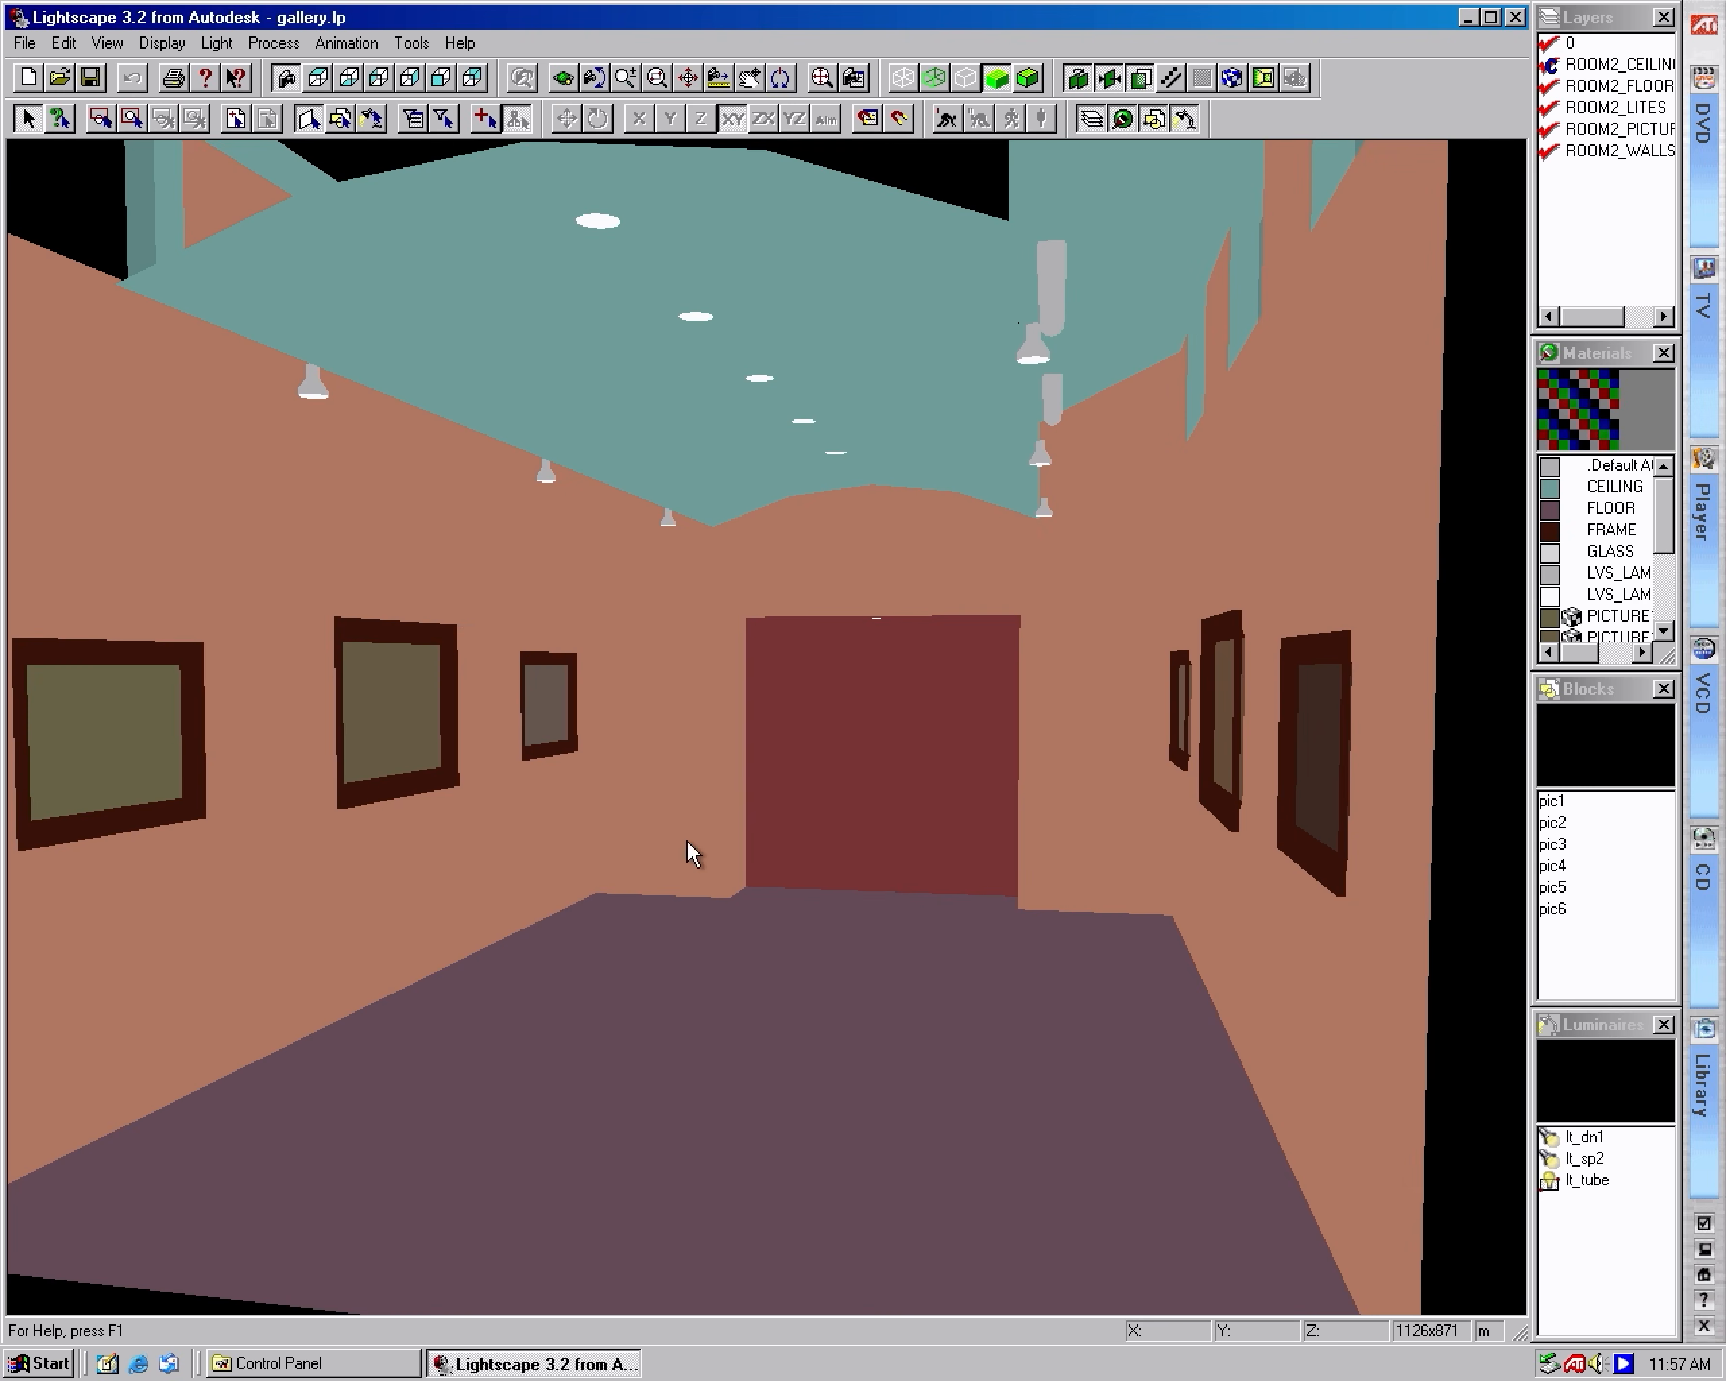
{"action": "key", "text": "o"}
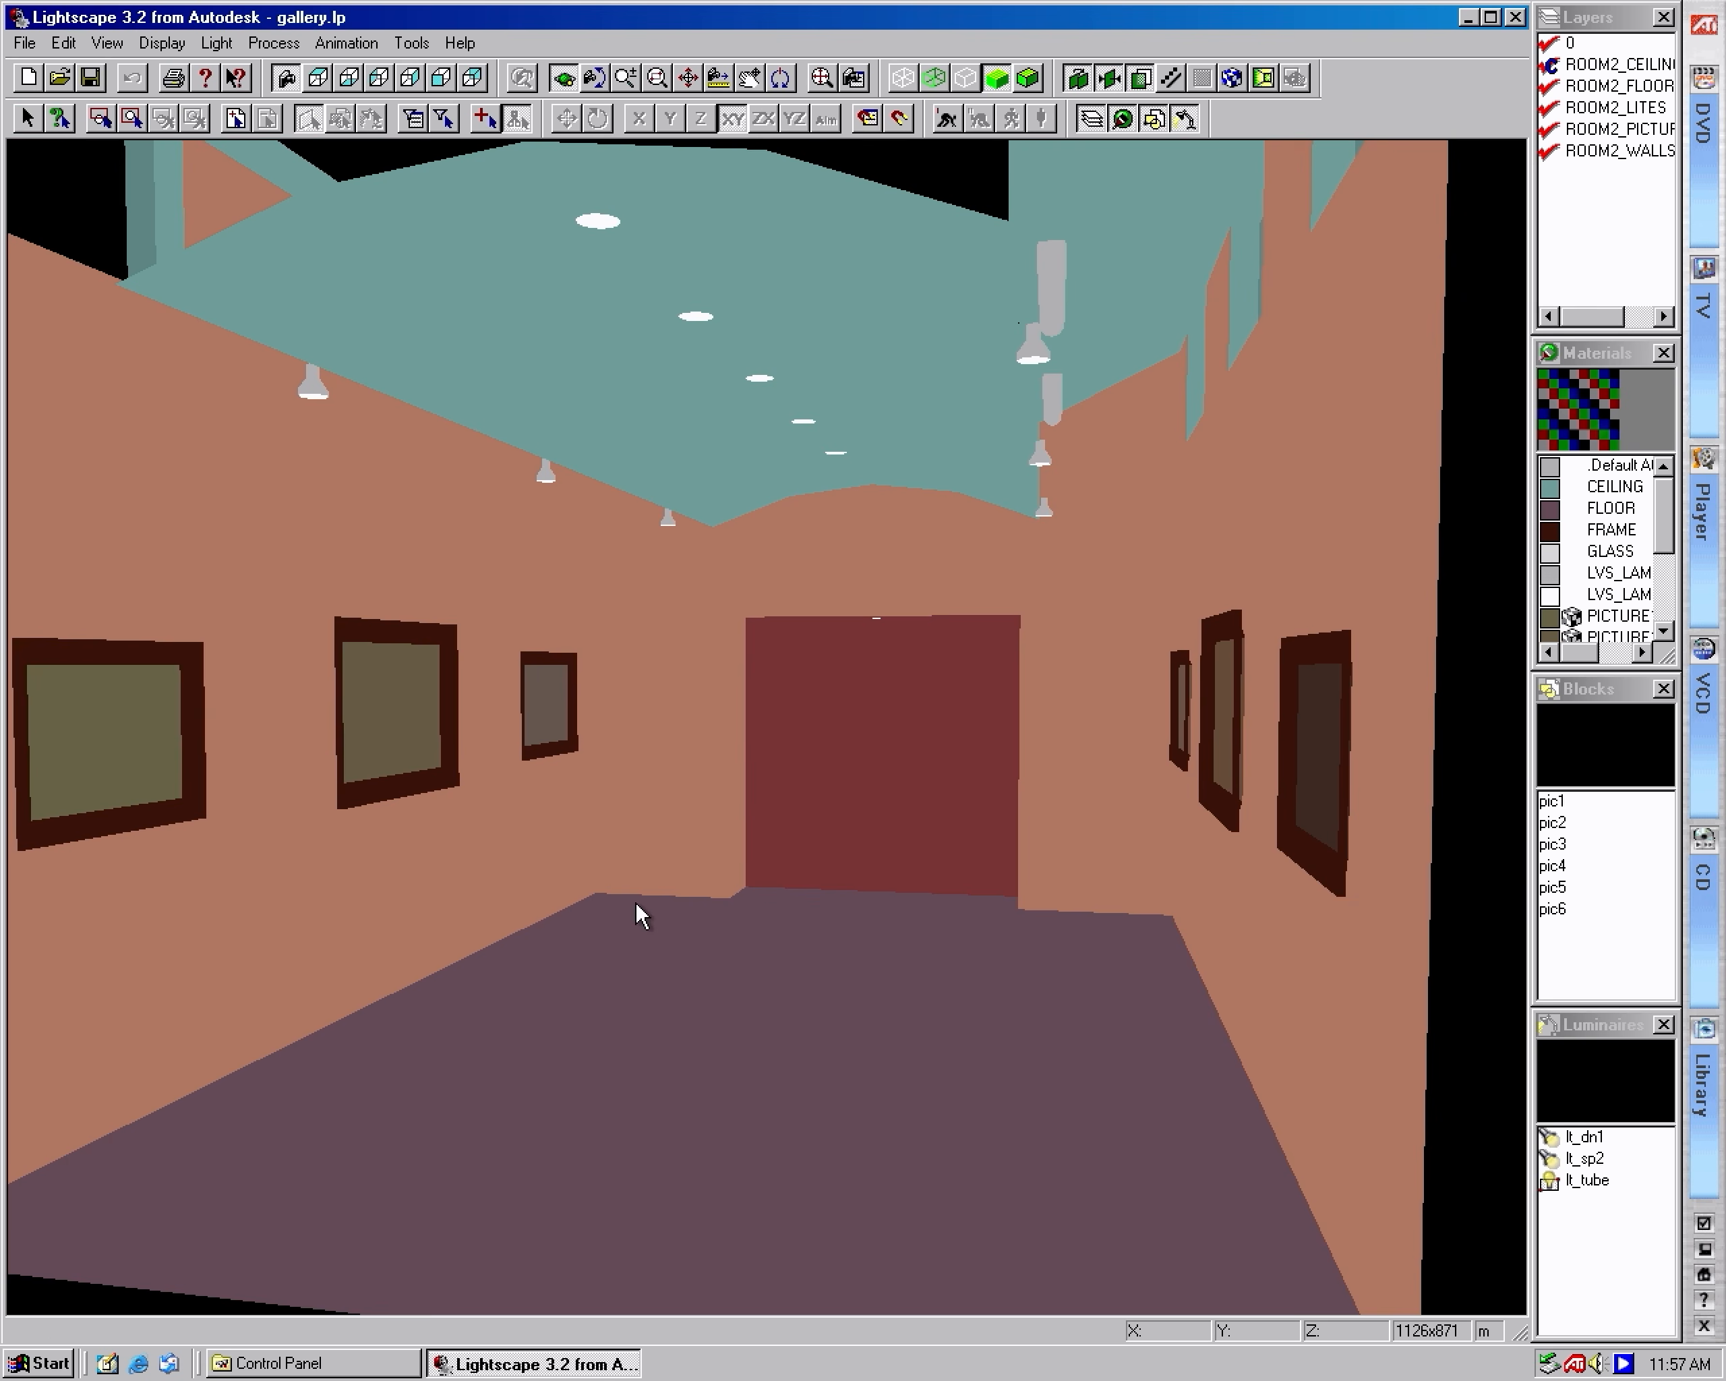
{"action": "left_click_drag", "start_coordinate": [635, 901], "coordinate": [688, 874]}
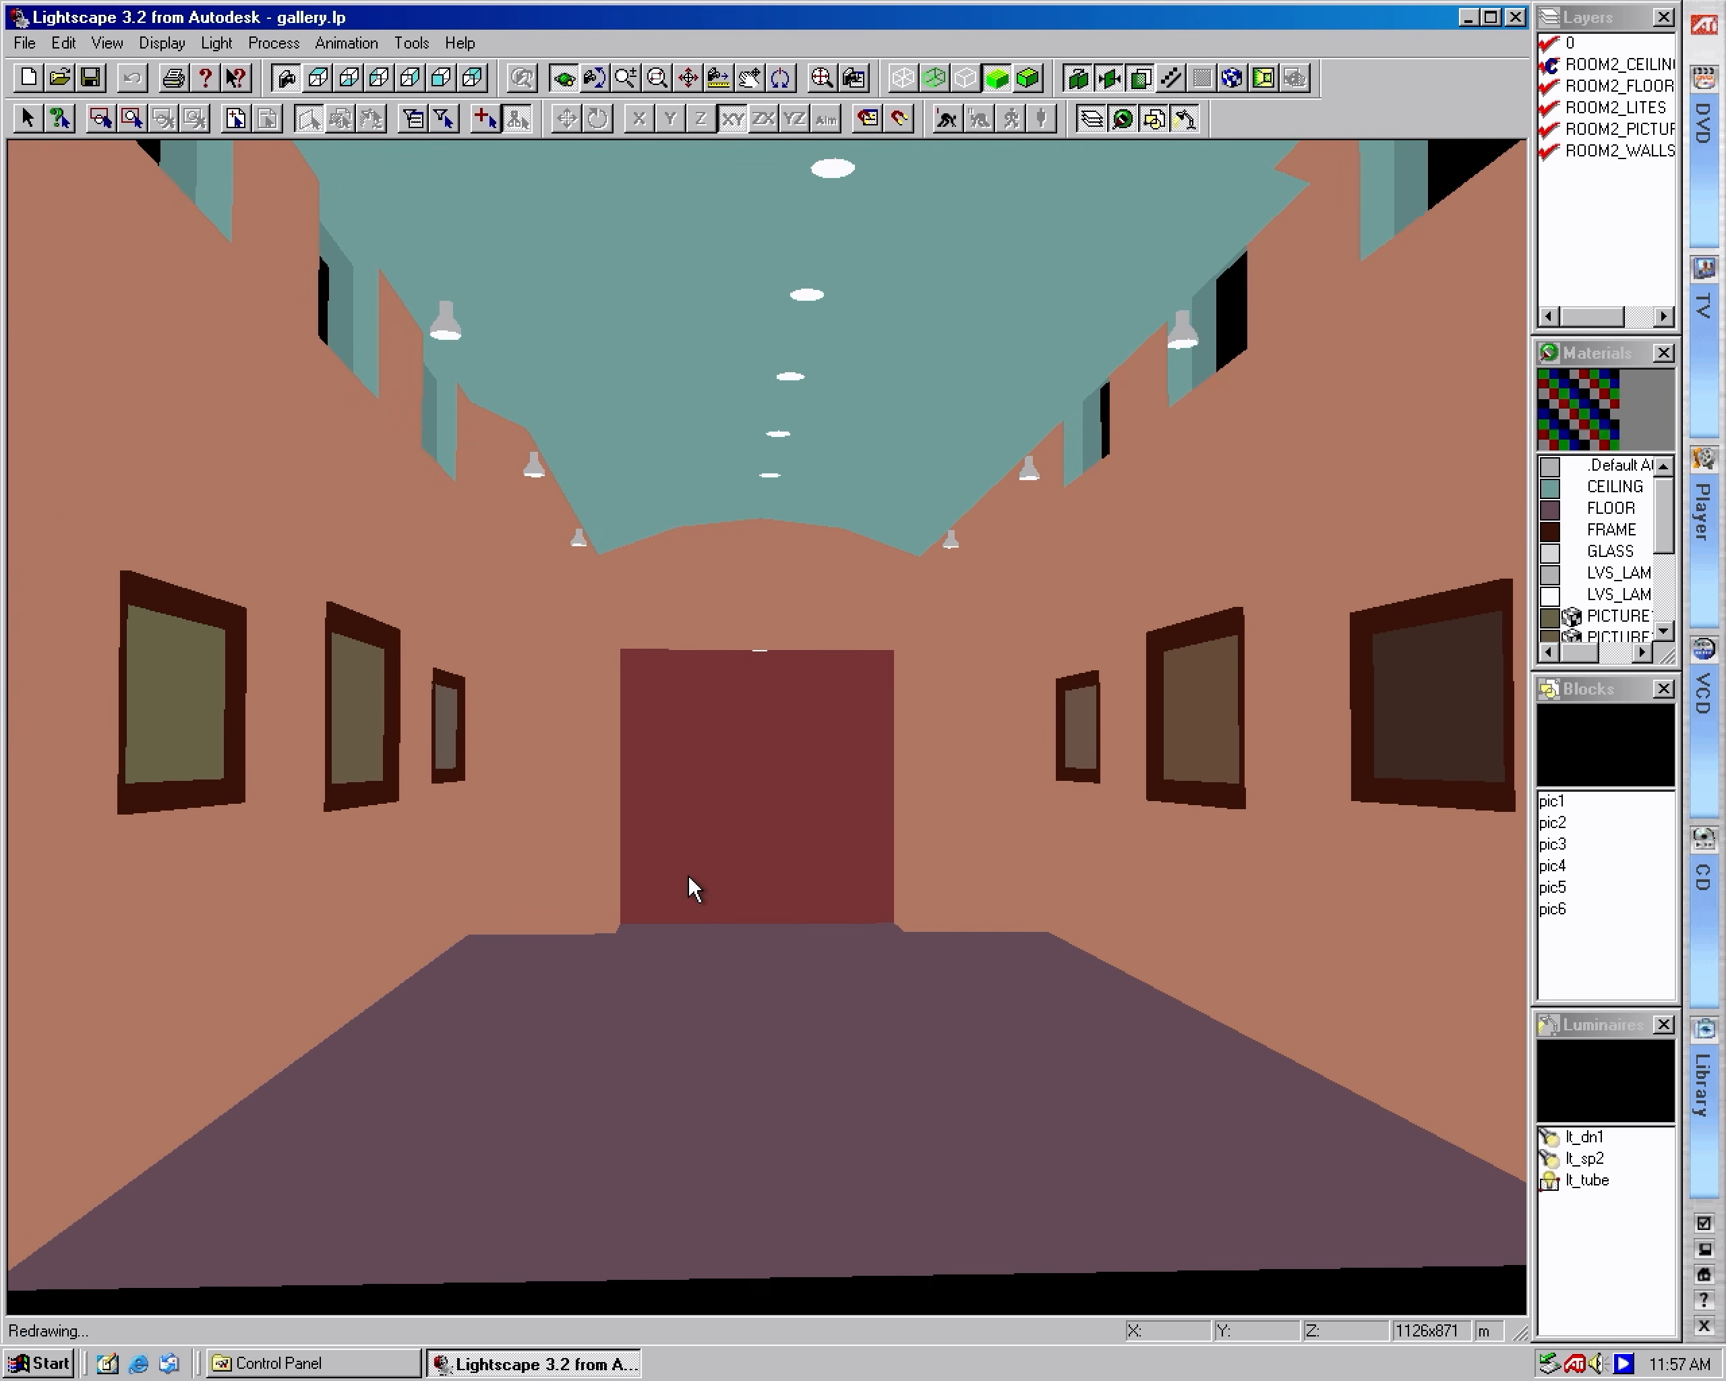
Step: Initiate processing of the gallery model without saving changes to gallery.lp, and run the lighting calculation
{"action": "left_click", "coordinate": [287, 42]}
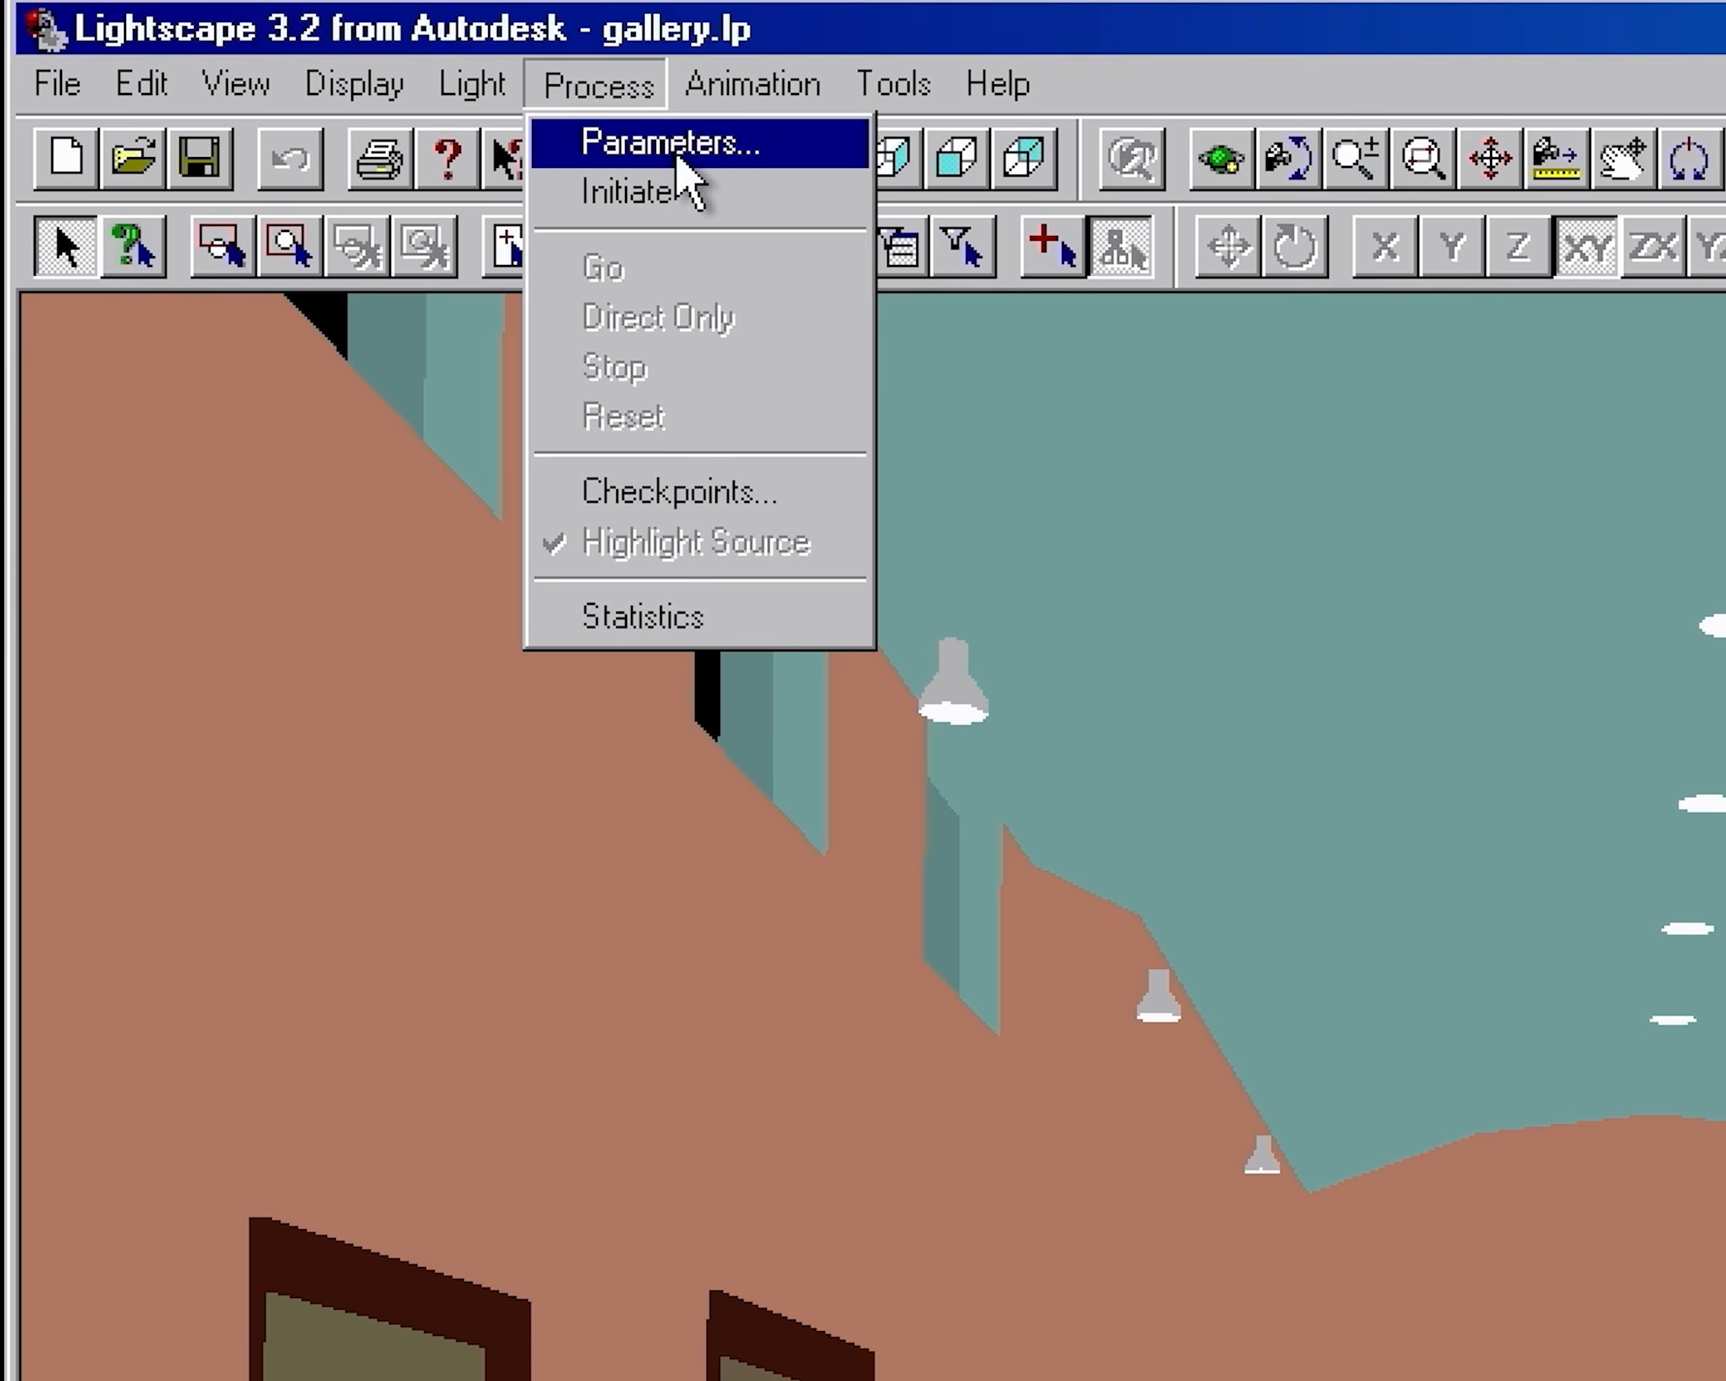
{"action": "left_click", "coordinate": [667, 194]}
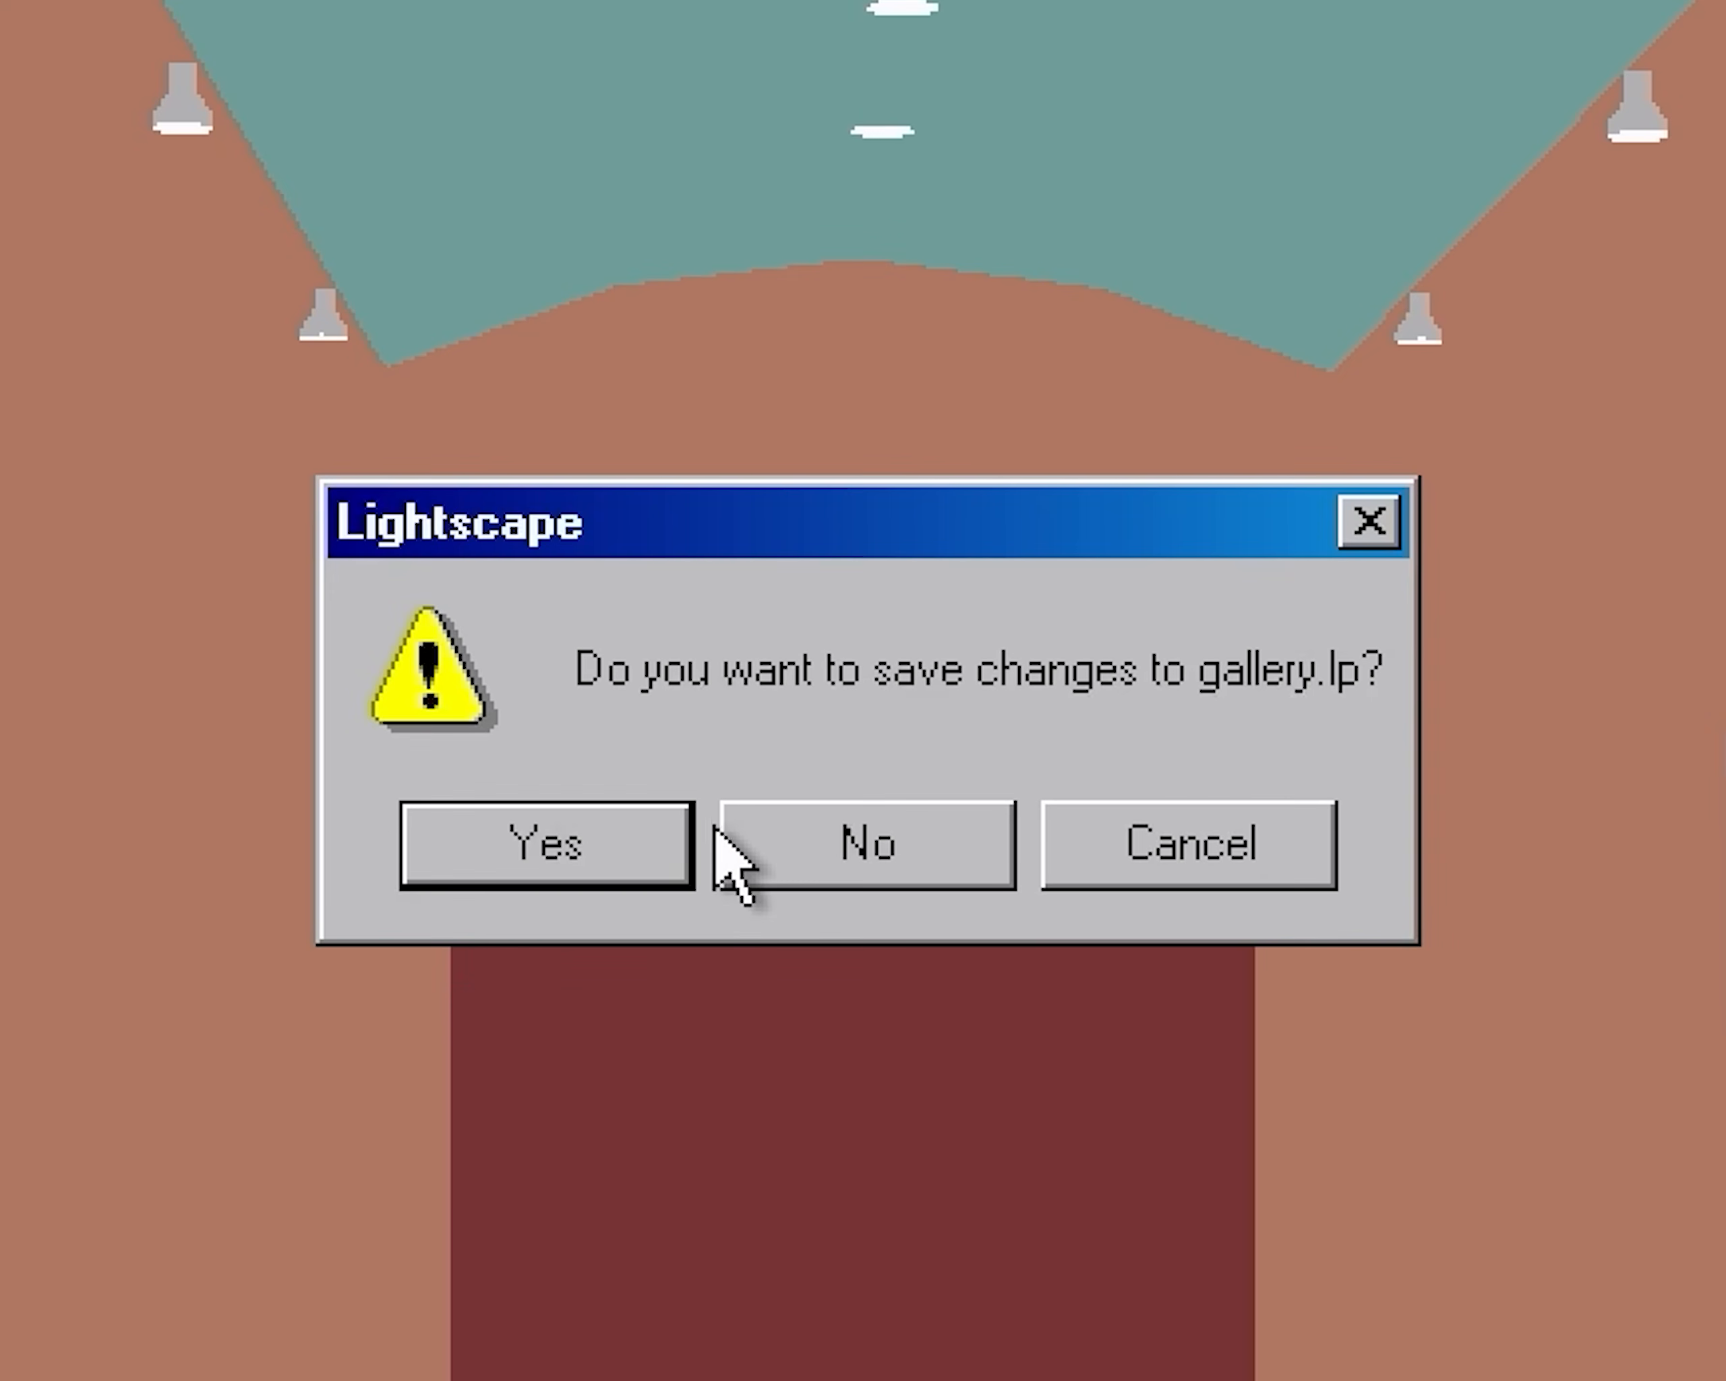
{"action": "left_click", "coordinate": [725, 837]}
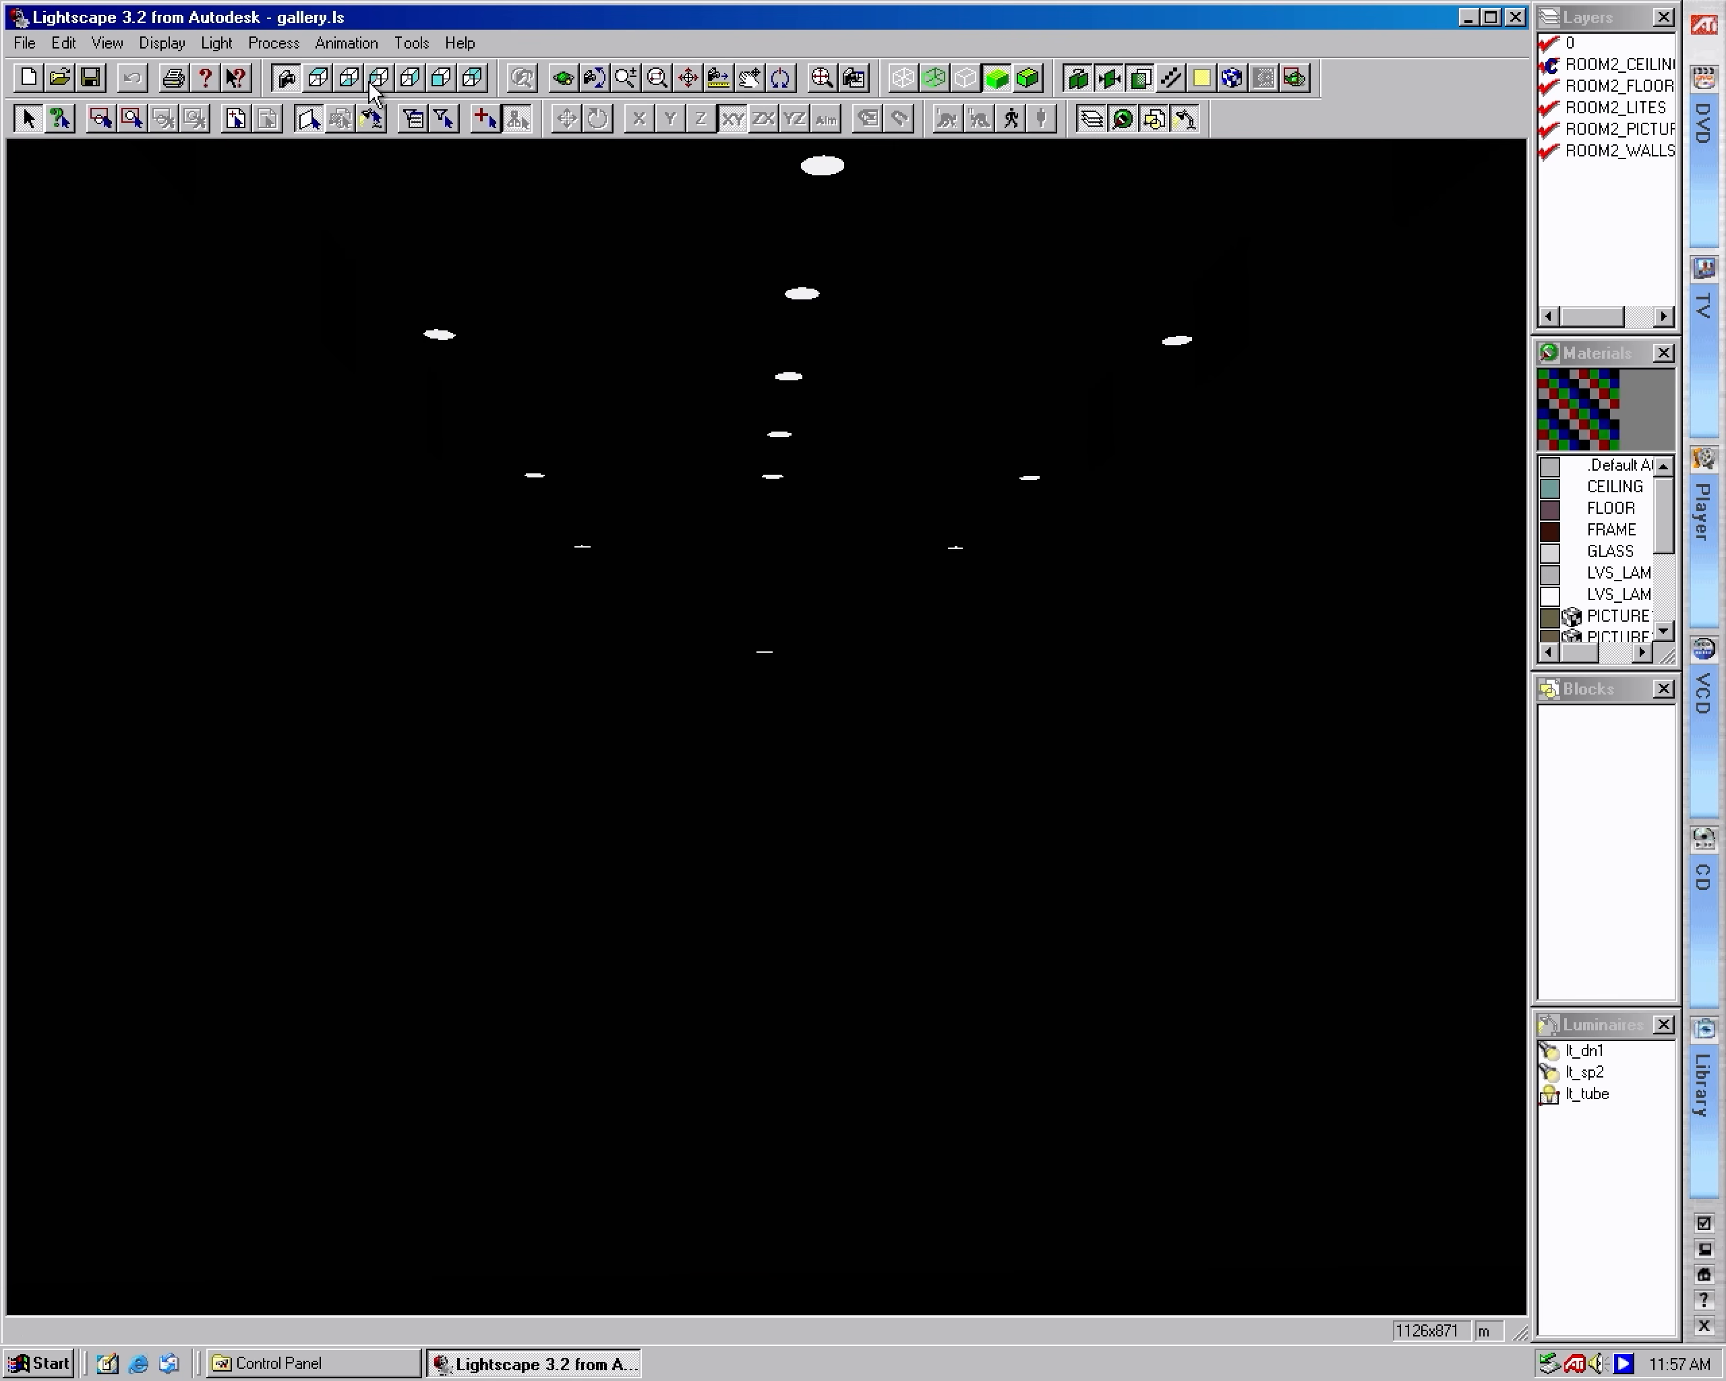
{"action": "left_click", "coordinate": [274, 42]}
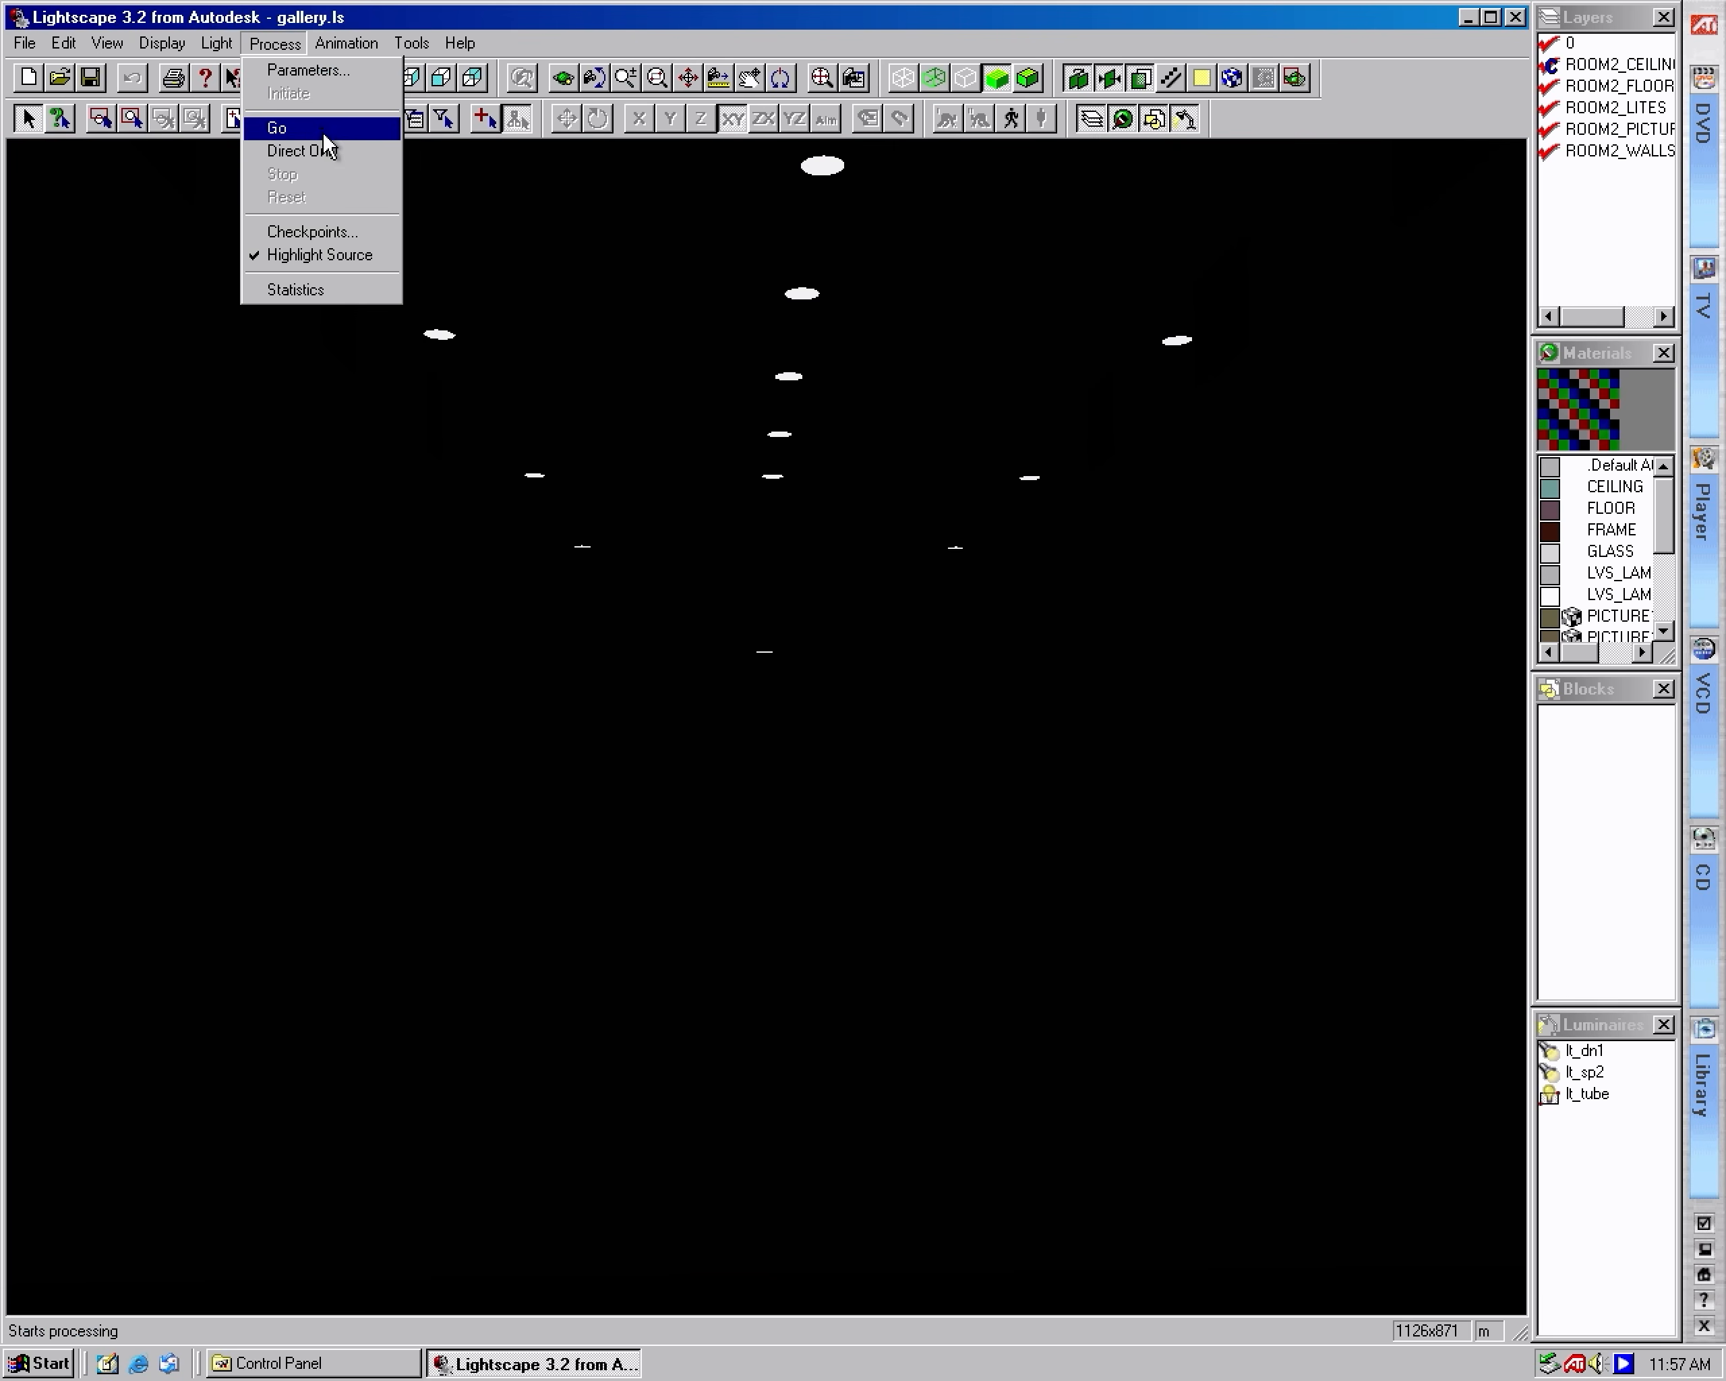
{"action": "left_click", "coordinate": [323, 131]}
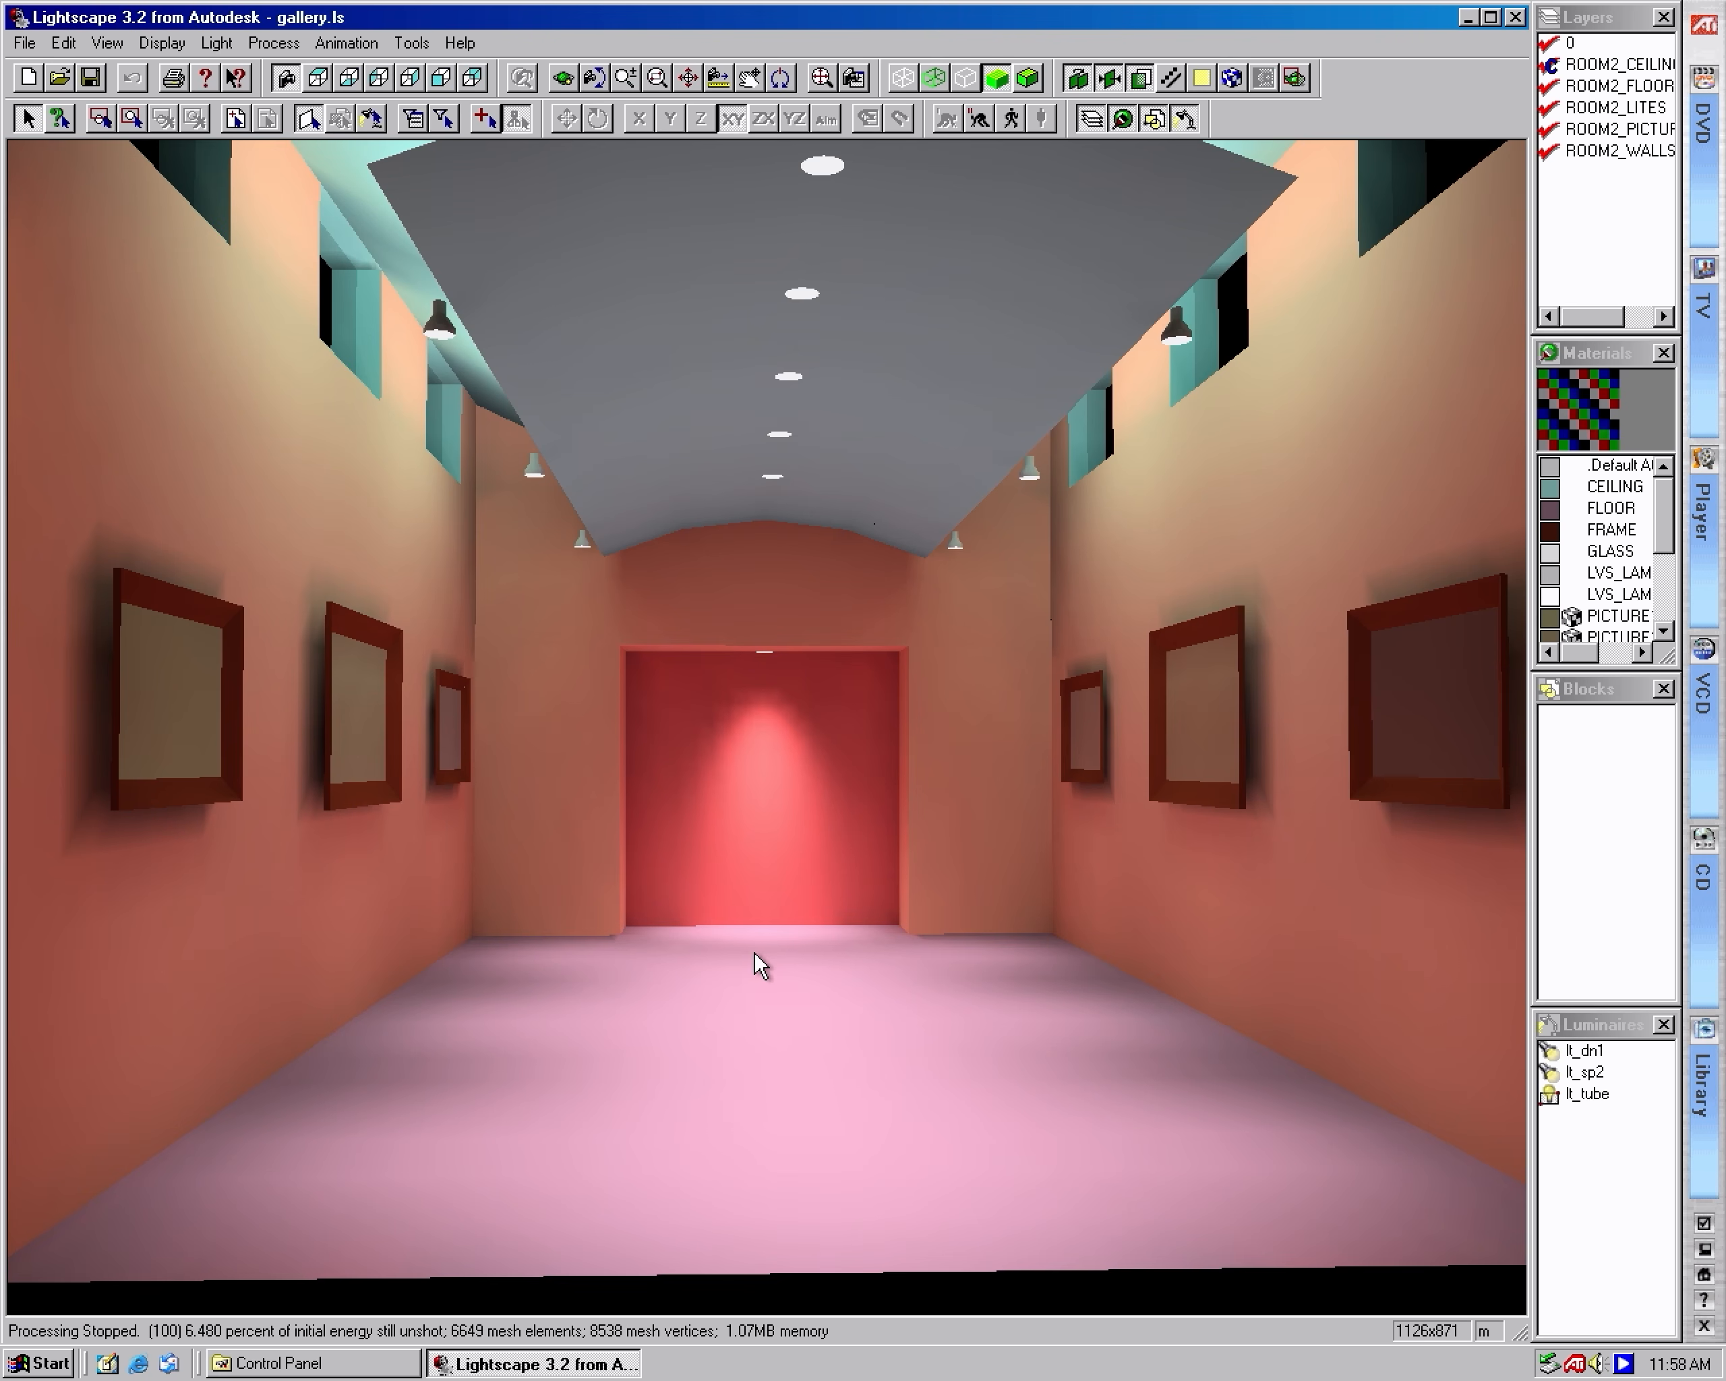
{"action": "left_click", "coordinate": [754, 922]}
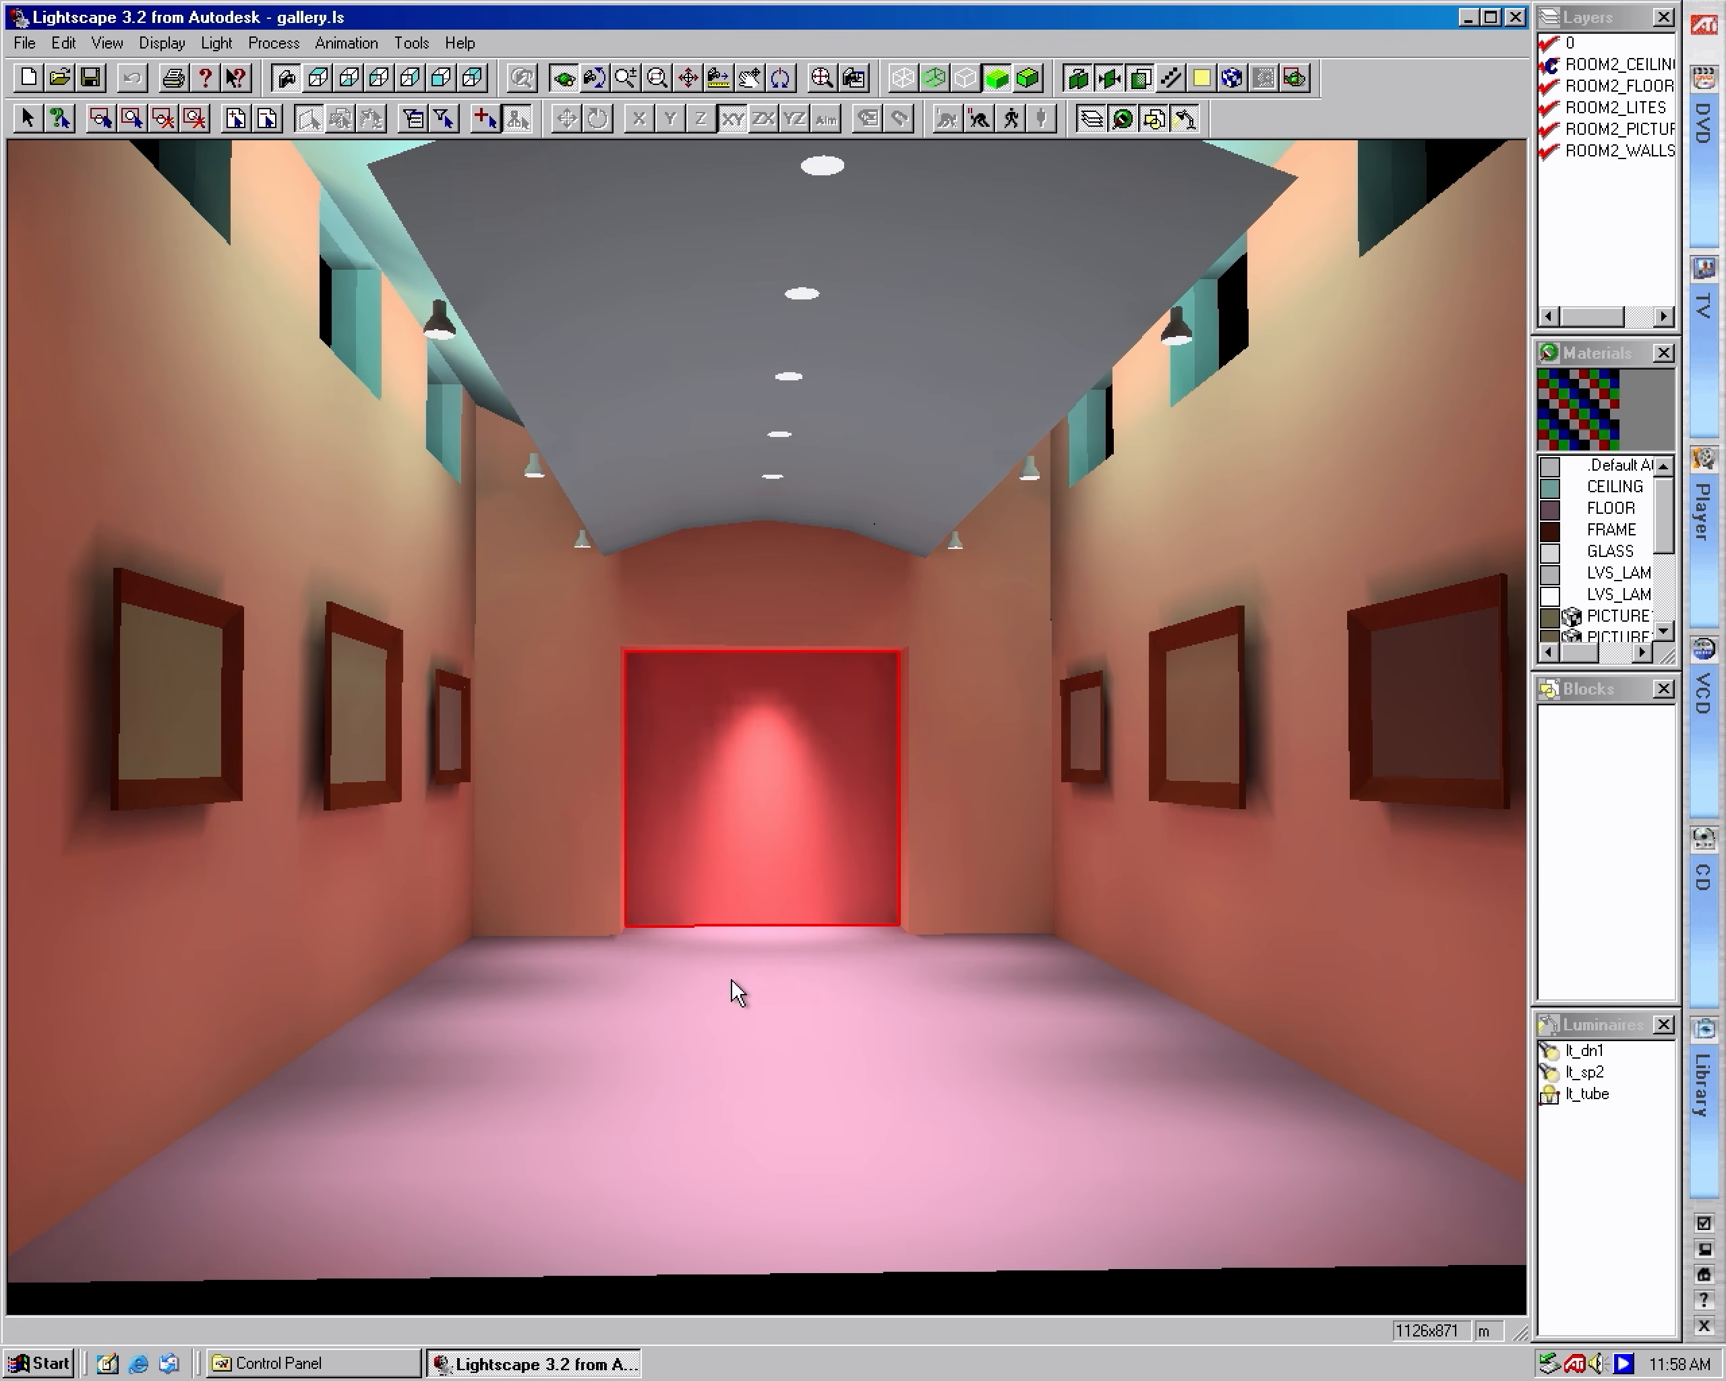
{"action": "mouse_move", "coordinate": [689, 999]}
{"action": "left_mouse_down"}
{"action": "mouse_move", "coordinate": [663, 1044]}
{"action": "mouse_move", "coordinate": [766, 1045]}
{"action": "mouse_move", "coordinate": [744, 975]}
{"action": "mouse_move", "coordinate": [697, 967]}
{"action": "mouse_move", "coordinate": [699, 992]}
{"action": "left_mouse_up"}
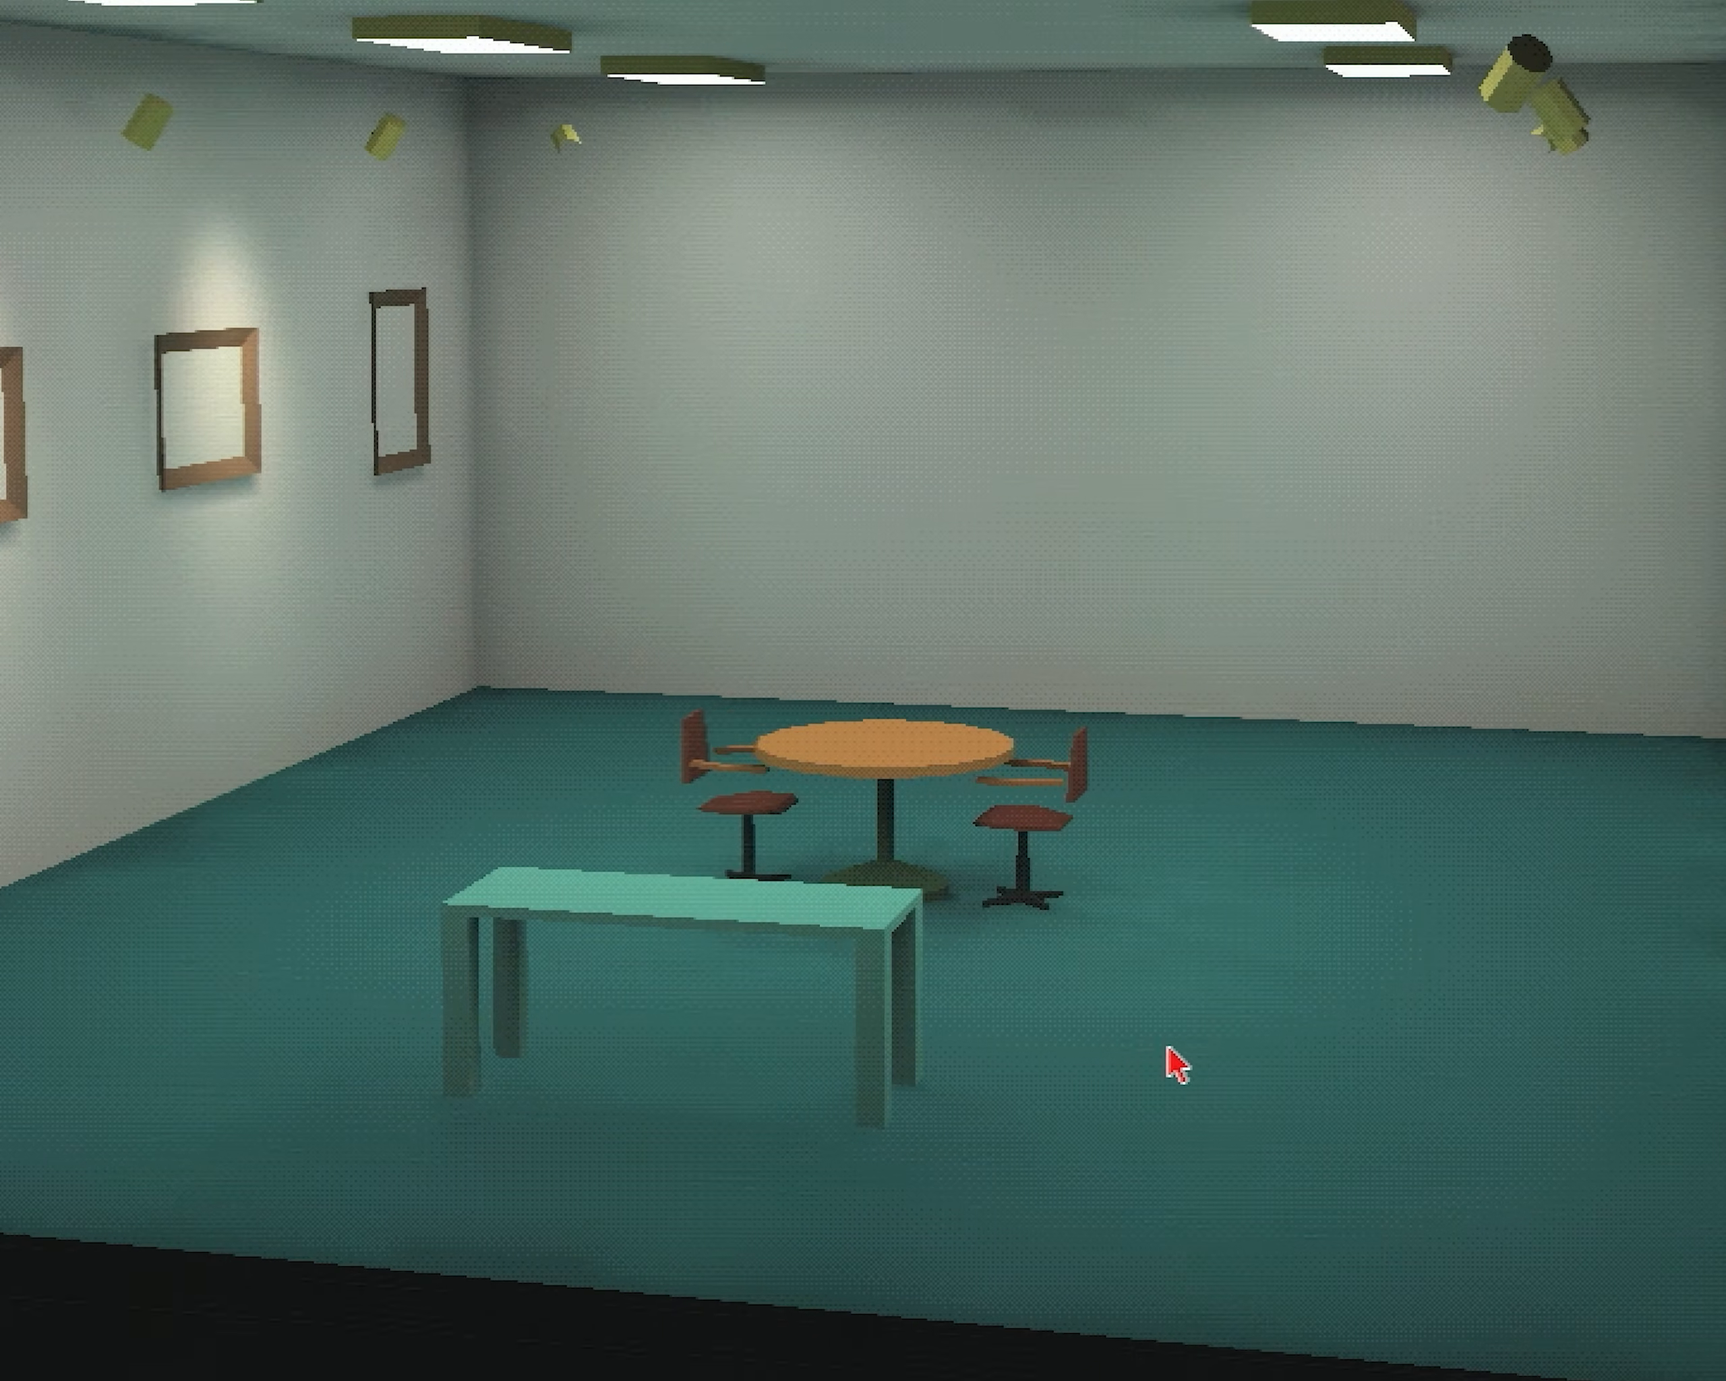